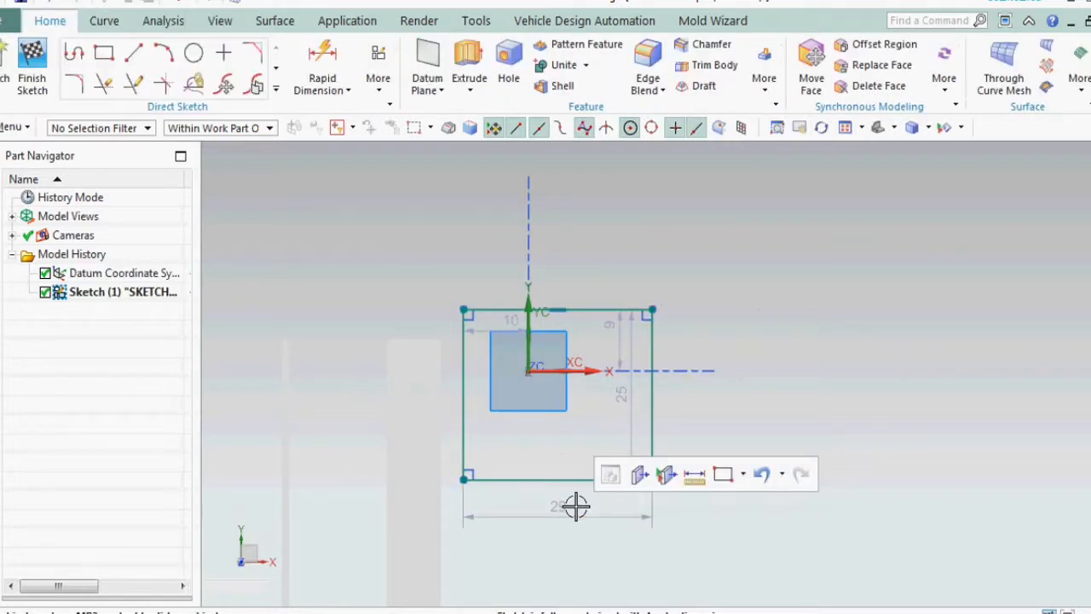
Set the rectangle's width and height to 70 mm each
double_click(573, 509)
text(70)
key(Return)
double_click(647, 389)
text(70)
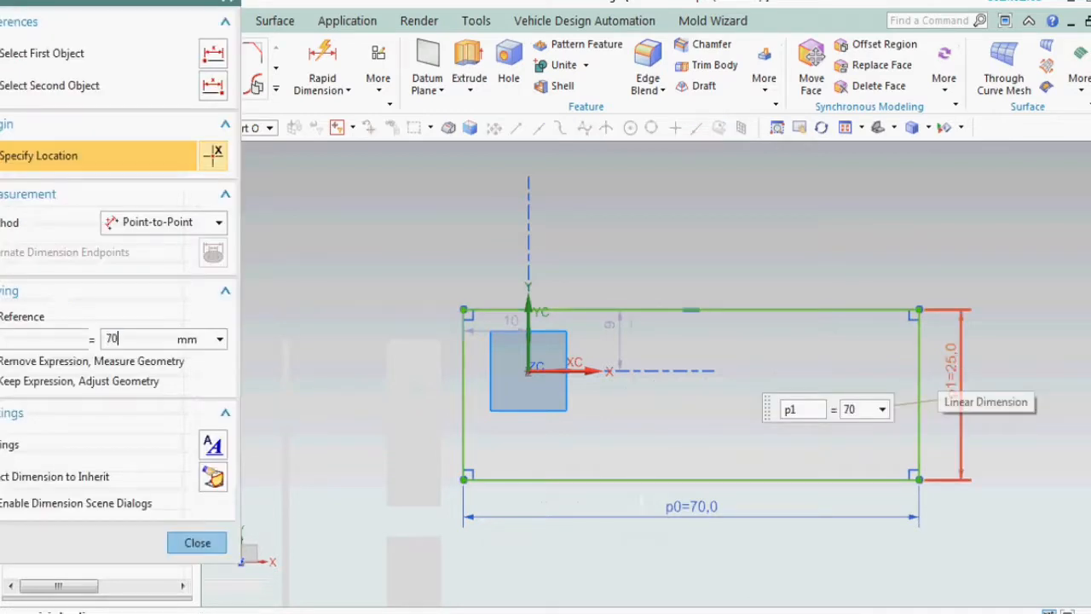
key(Return)
Centre the square on the origin by setting its top-edge and left-edge distances from the axes to 35 mm (70/2)
scroll(738, 273, down, 5)
scroll(786, 443, up, 4)
scroll(696, 474, down, 1)
scroll(529, 431, down, 2)
scroll(580, 358, up, 2)
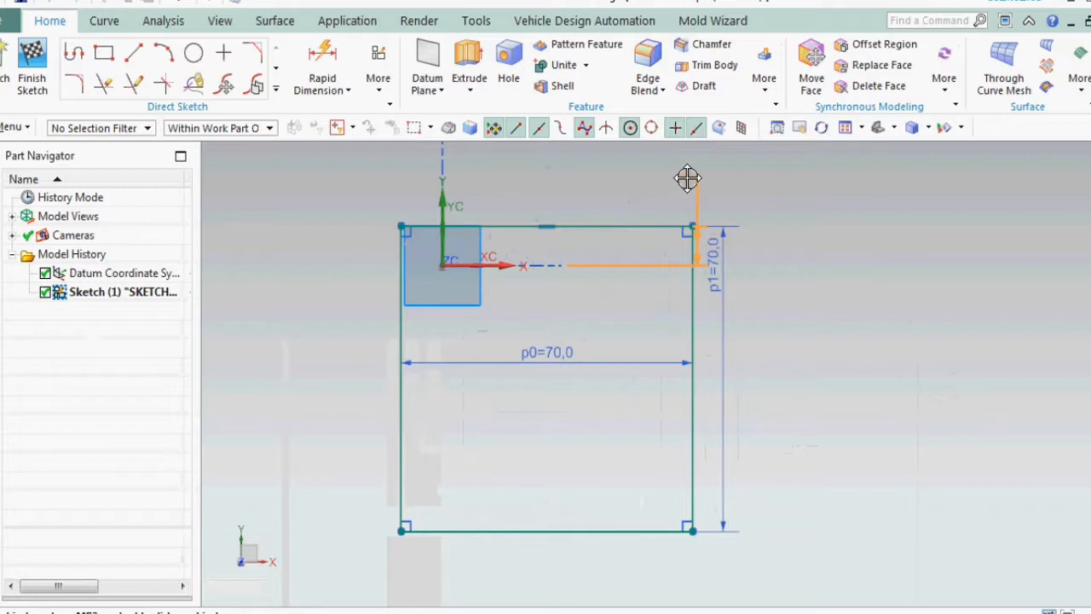
double_click(688, 178)
key(Return)
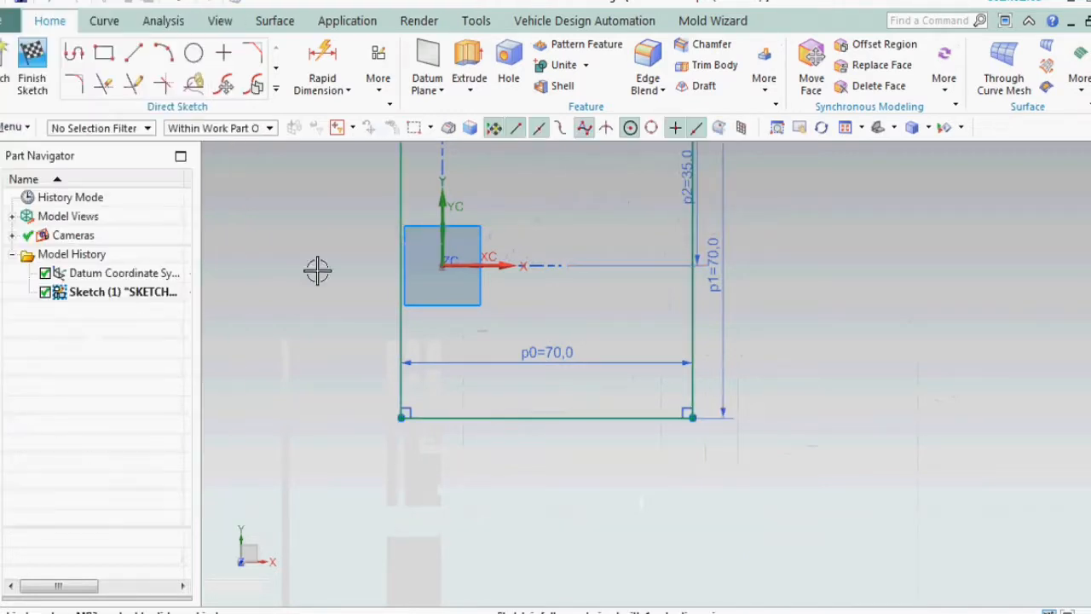
scroll(409, 345, down, 2)
scroll(400, 350, up, 2)
click(321, 236)
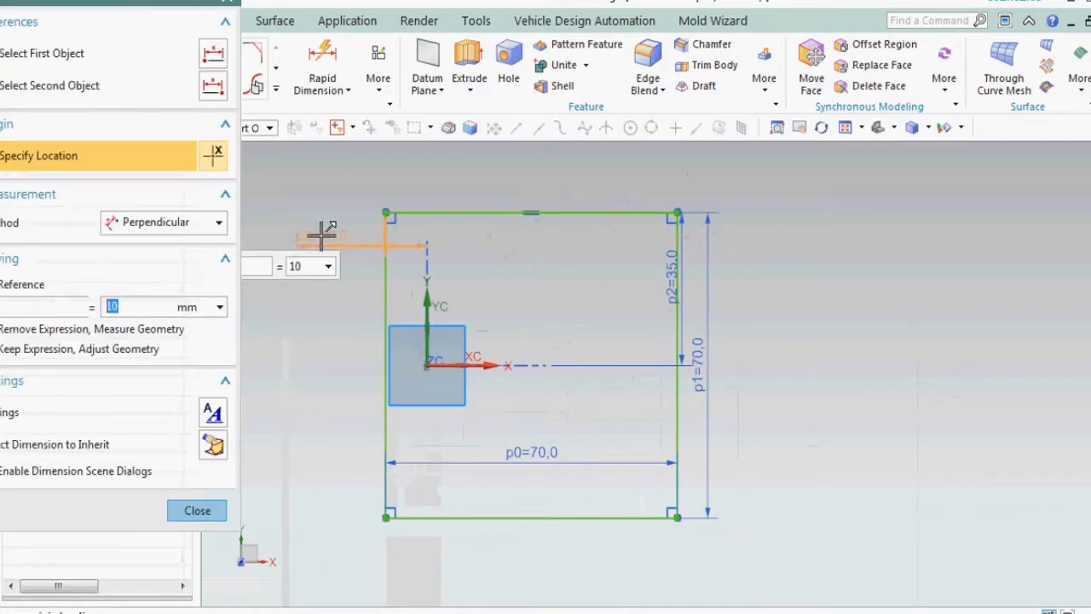
text(70/2)
key(Return)
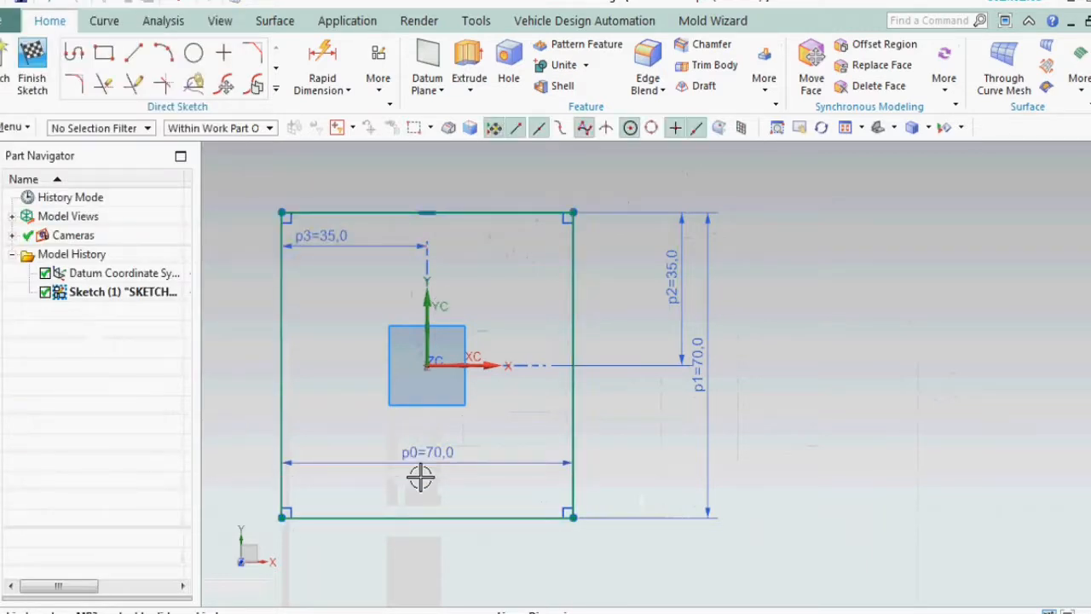
Fillet all four corners of the square with a 6 mm radius
scroll(543, 370, down, 1)
scroll(372, 369, up, 3)
scroll(356, 357, down, 1)
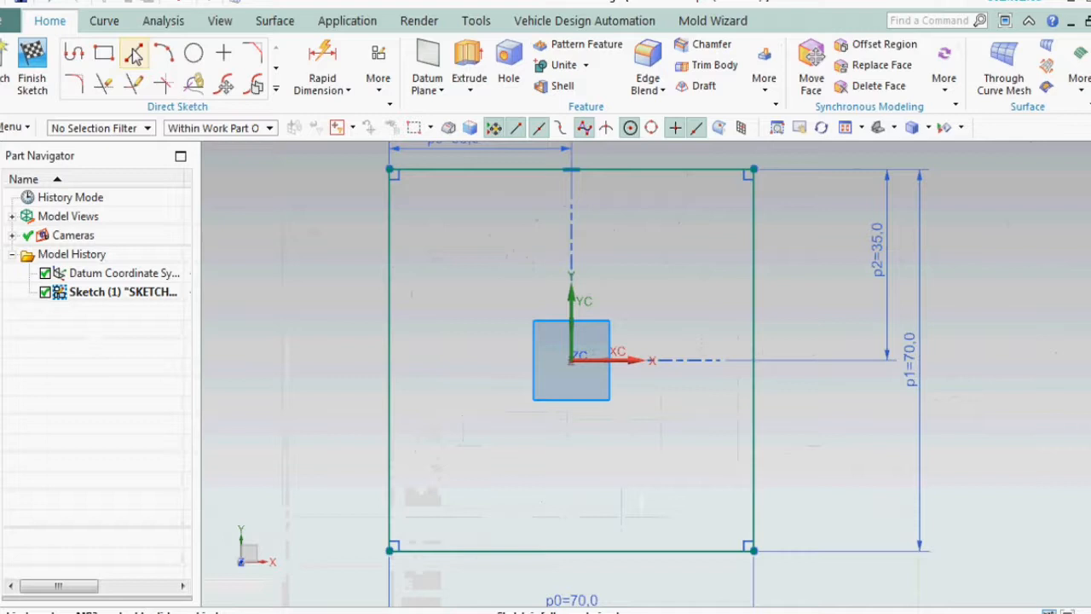
click(84, 82)
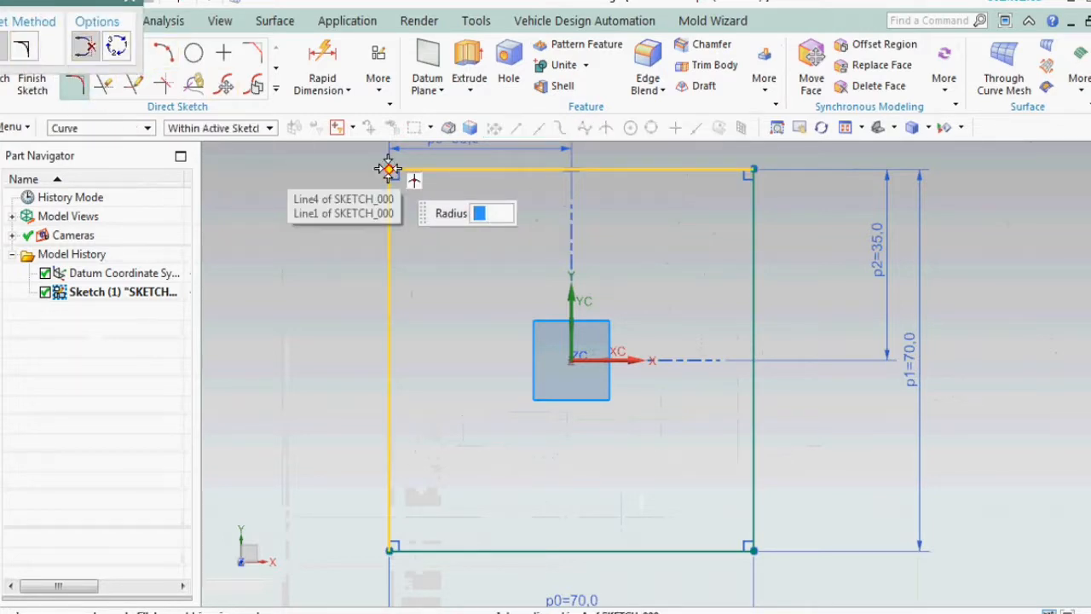
text(6)
click(389, 173)
click(390, 548)
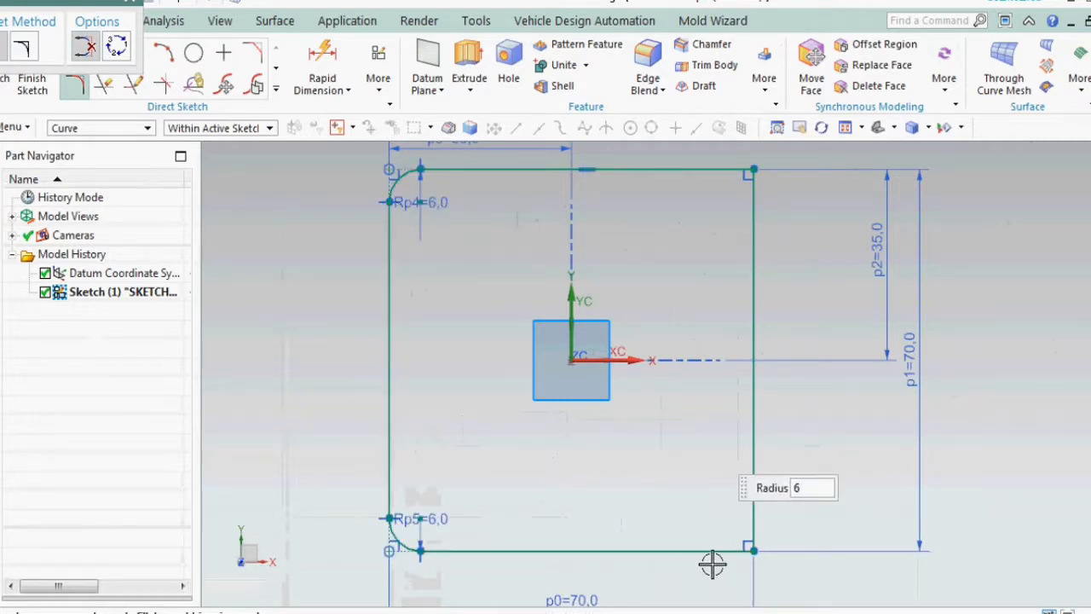
click(753, 549)
click(752, 168)
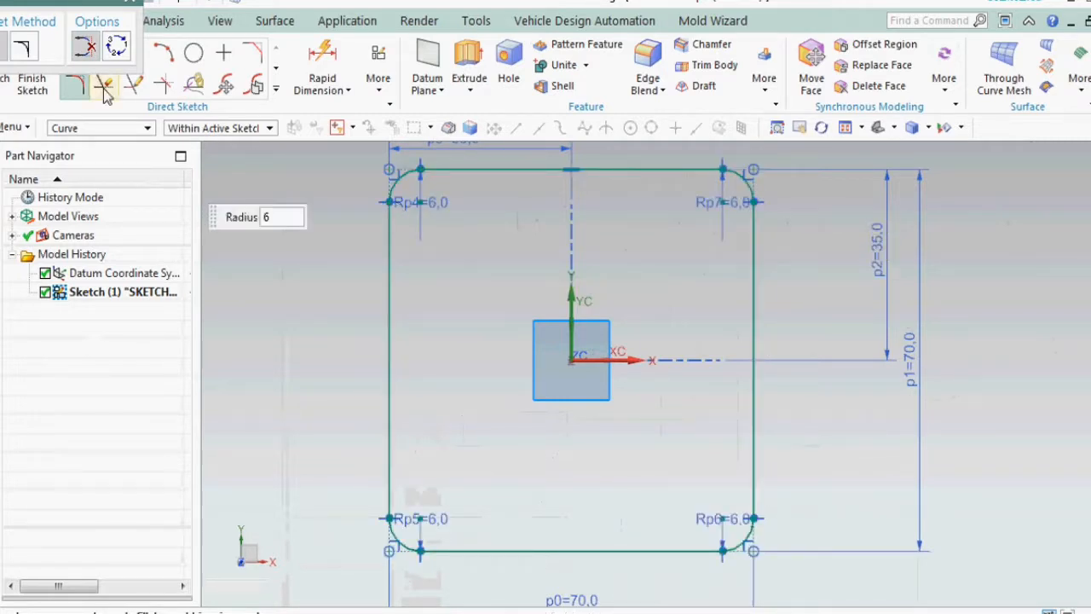
click(130, 7)
Draw three concentric circles at the origin with diameters of 3, 30 and 62 mm
click(194, 53)
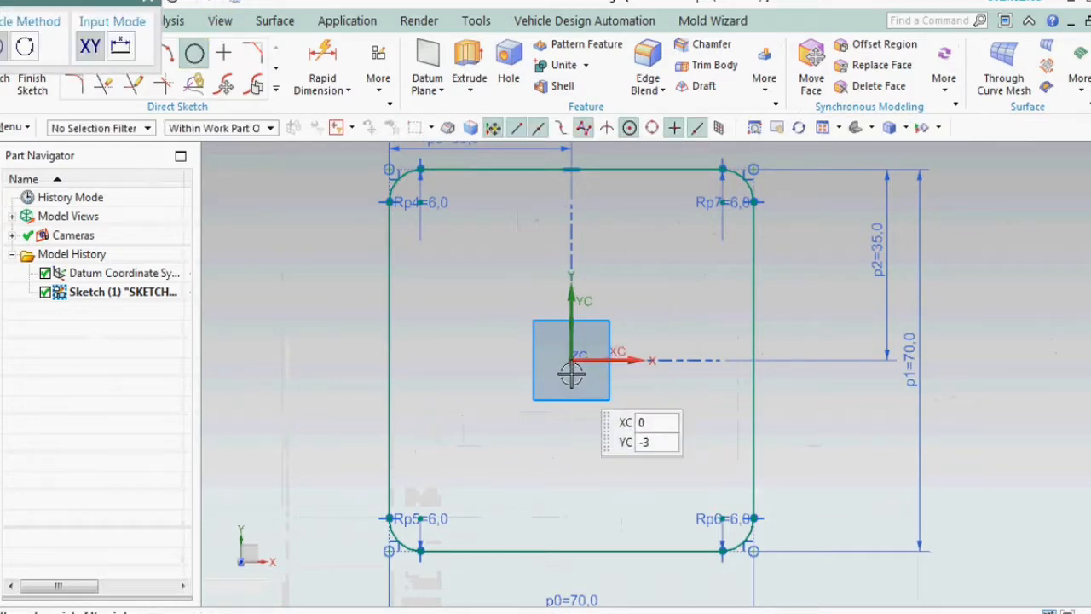
click(571, 360)
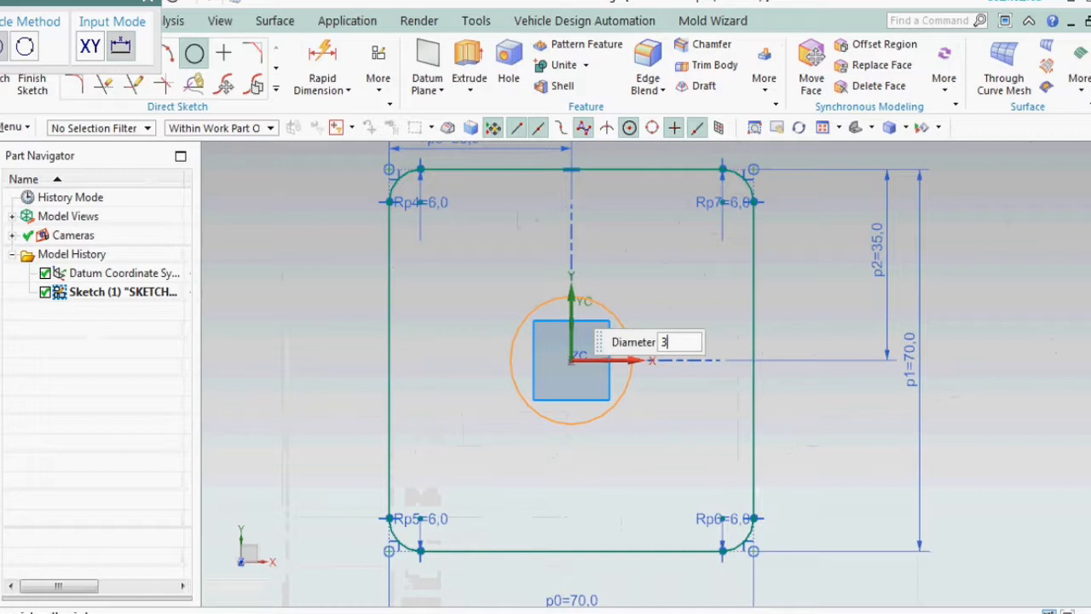
scroll(577, 360, up, 4)
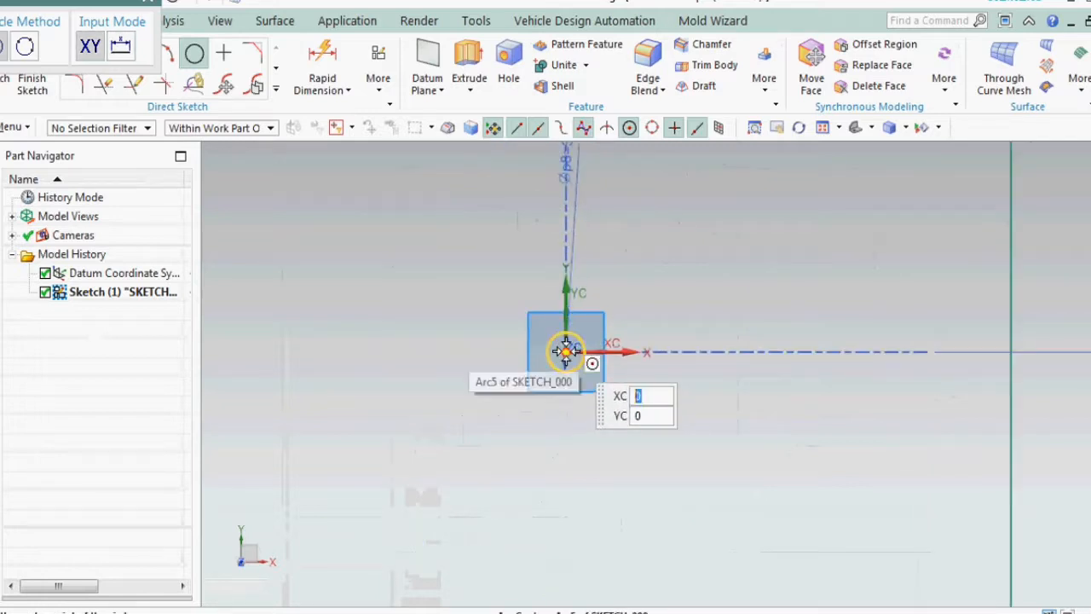
click(565, 352)
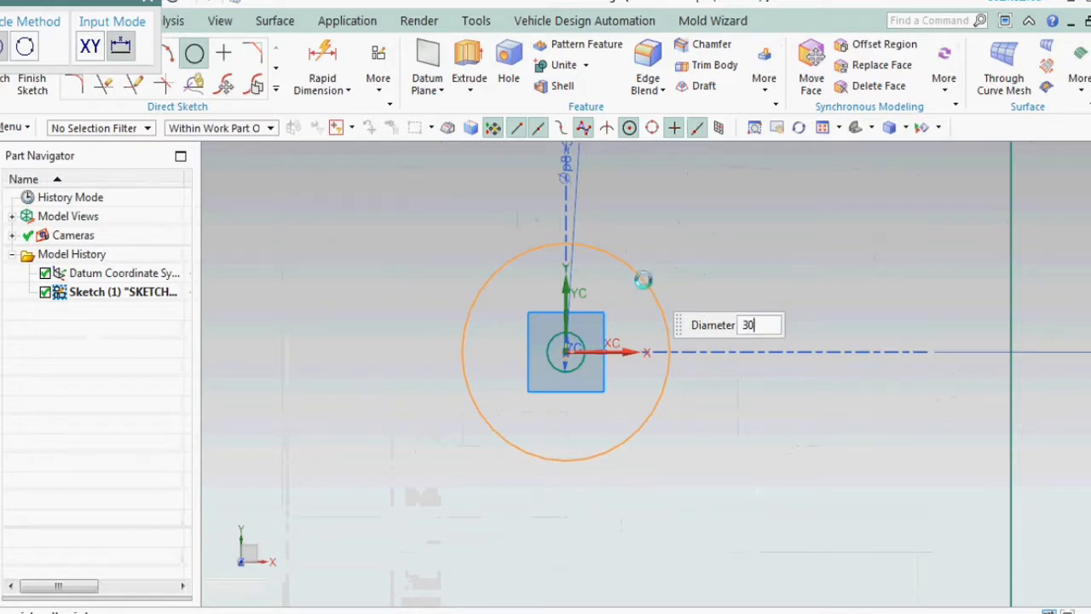
key(Return)
click(565, 352)
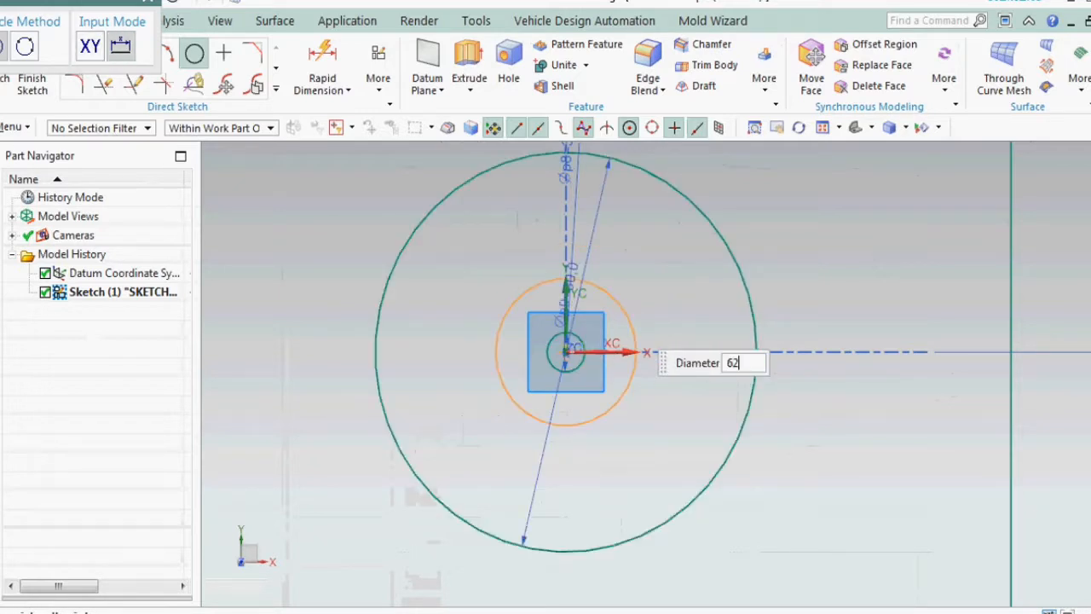
key(Return)
key(Escape)
scroll(621, 369, down, 5)
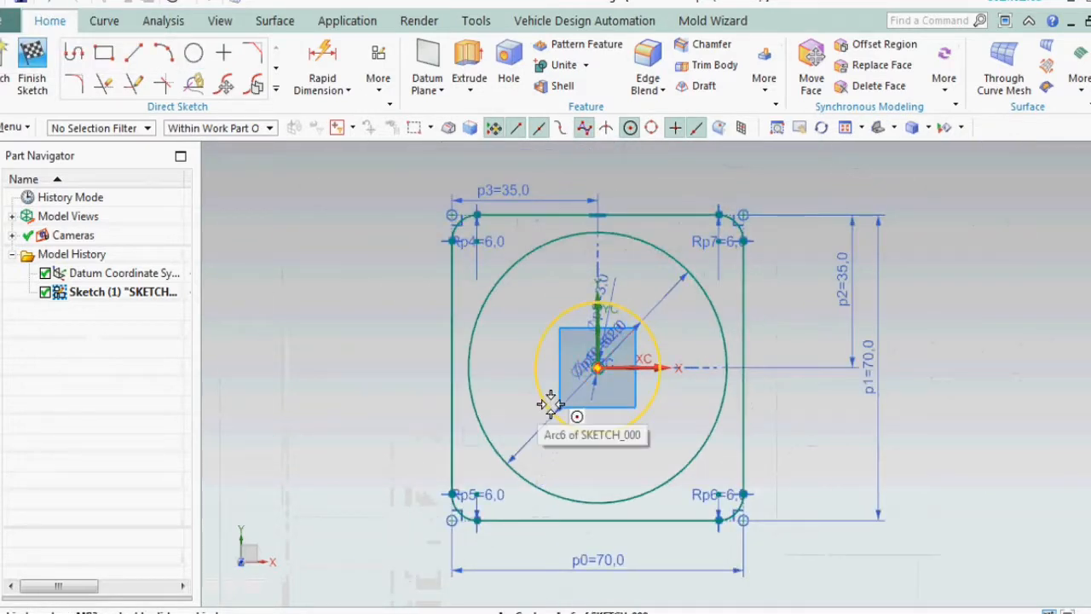
scroll(554, 401, up, 1)
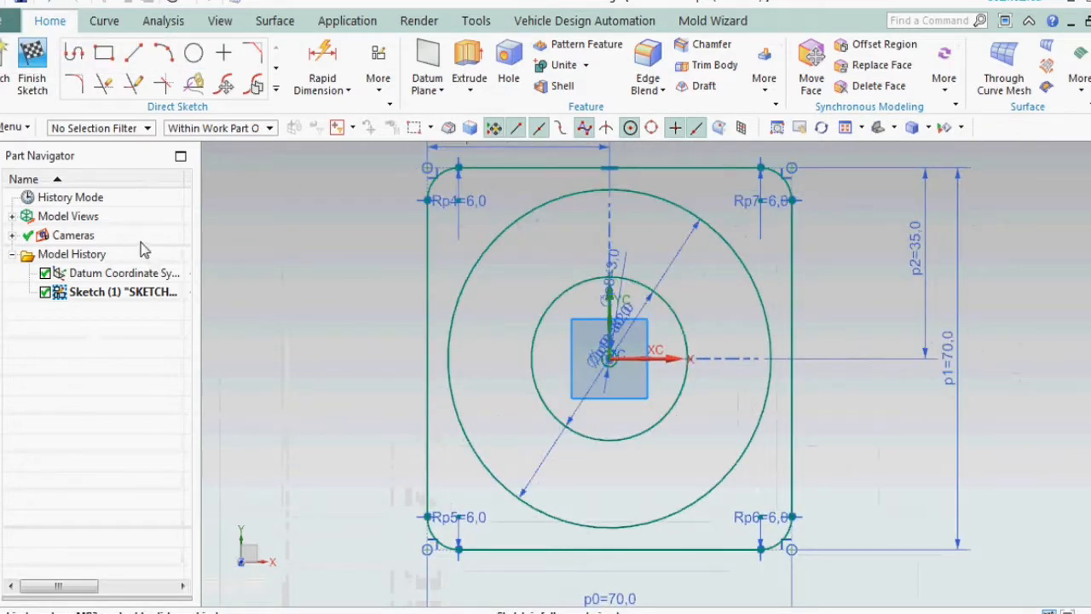
scroll(518, 250, down, 1)
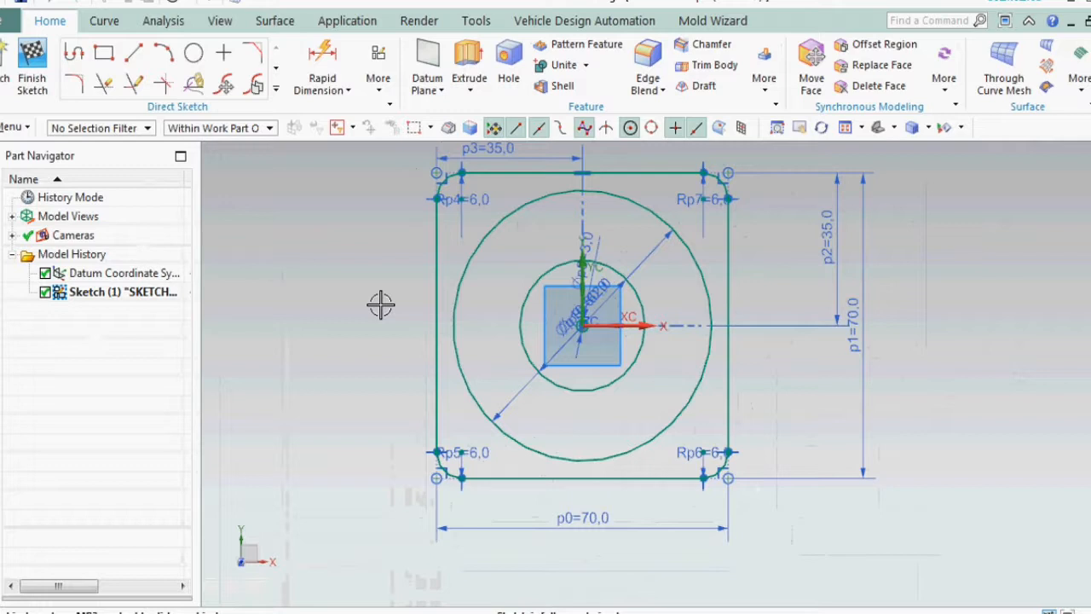
Draw a 6 mm diameter circle at the centre of each of the four corner fillets
click(193, 55)
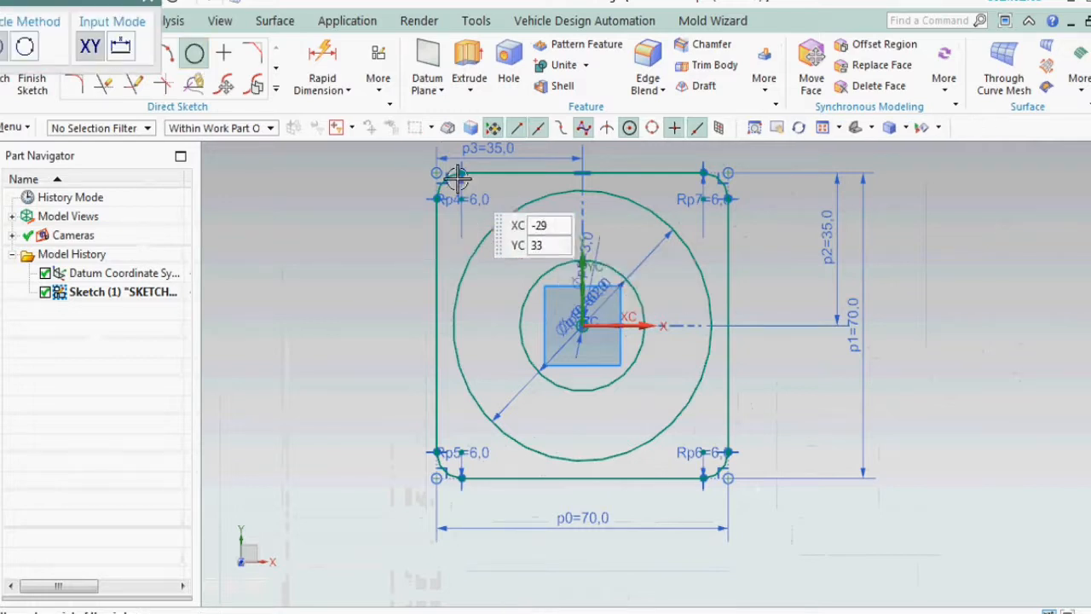
scroll(465, 183, up, 3)
click(467, 216)
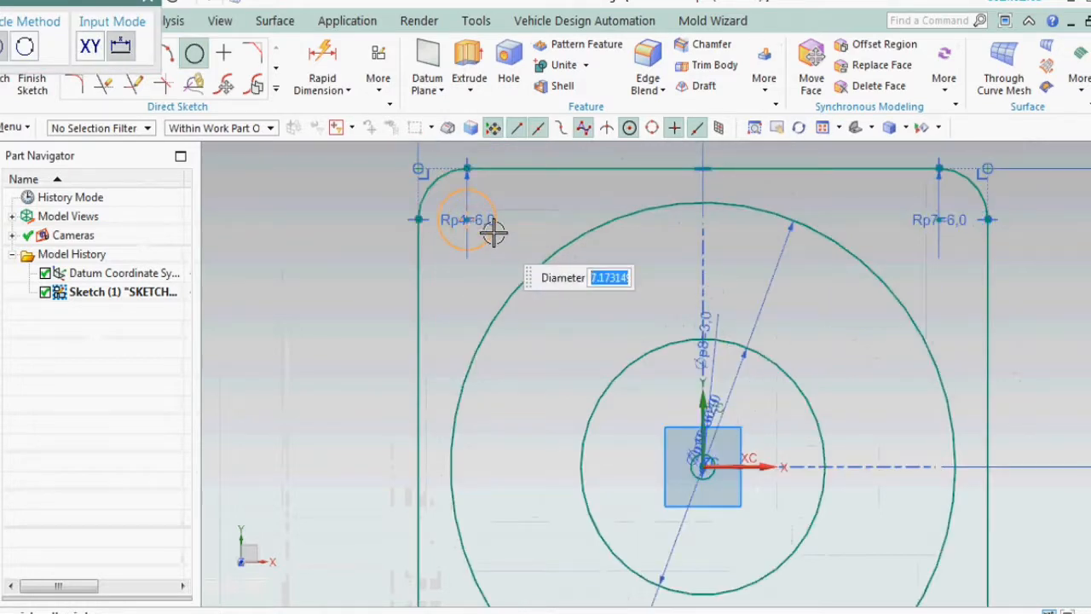
click(492, 232)
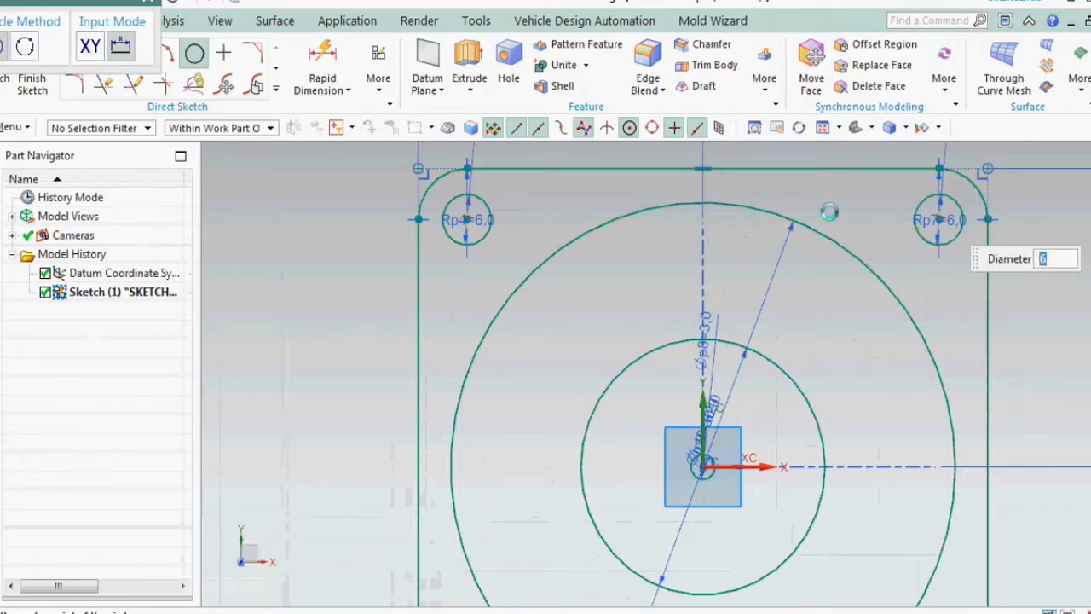
scroll(829, 211, down, 4)
scroll(861, 449, up, 3)
click(855, 368)
click(461, 372)
key(Escape)
scroll(480, 414, down, 4)
scroll(481, 449, up, 3)
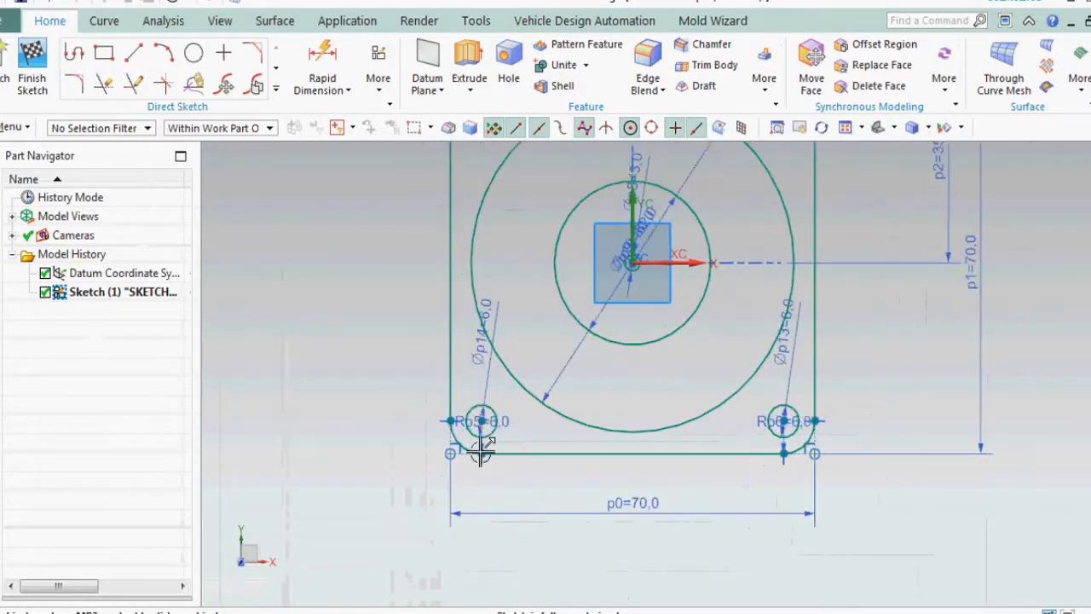
scroll(482, 449, down, 2)
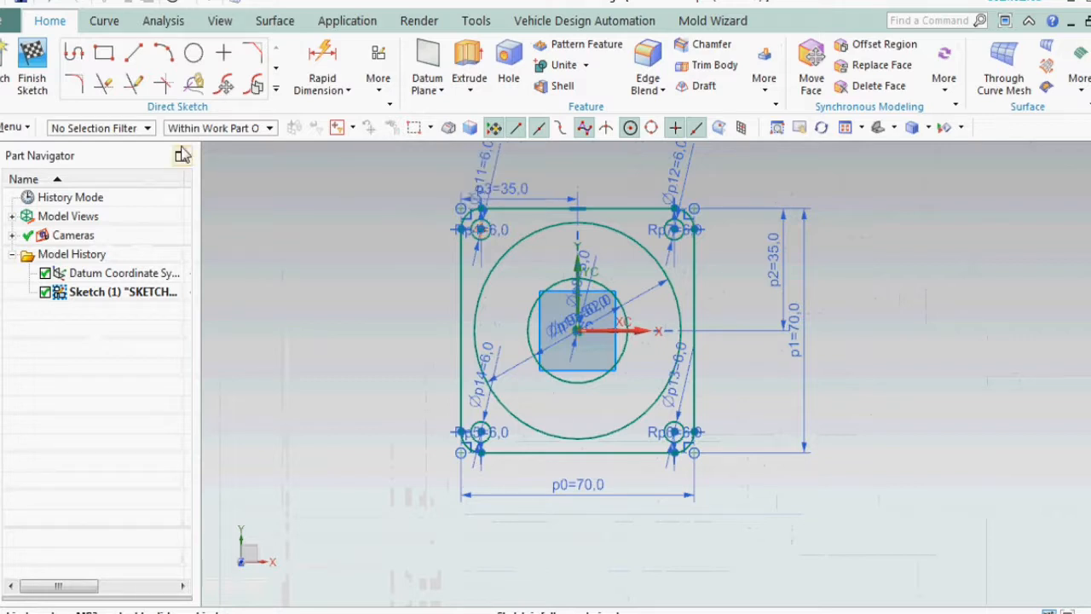
Add a 7.5 mm diameter circle concentric with each of the four 6 mm corner circles
scroll(485, 472, up, 2)
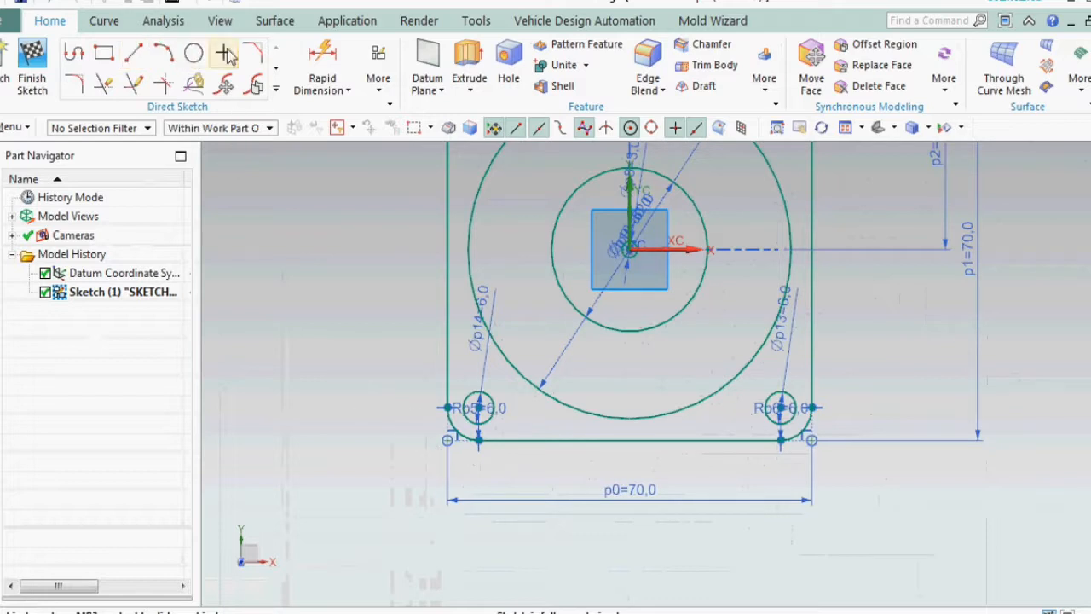
click(194, 53)
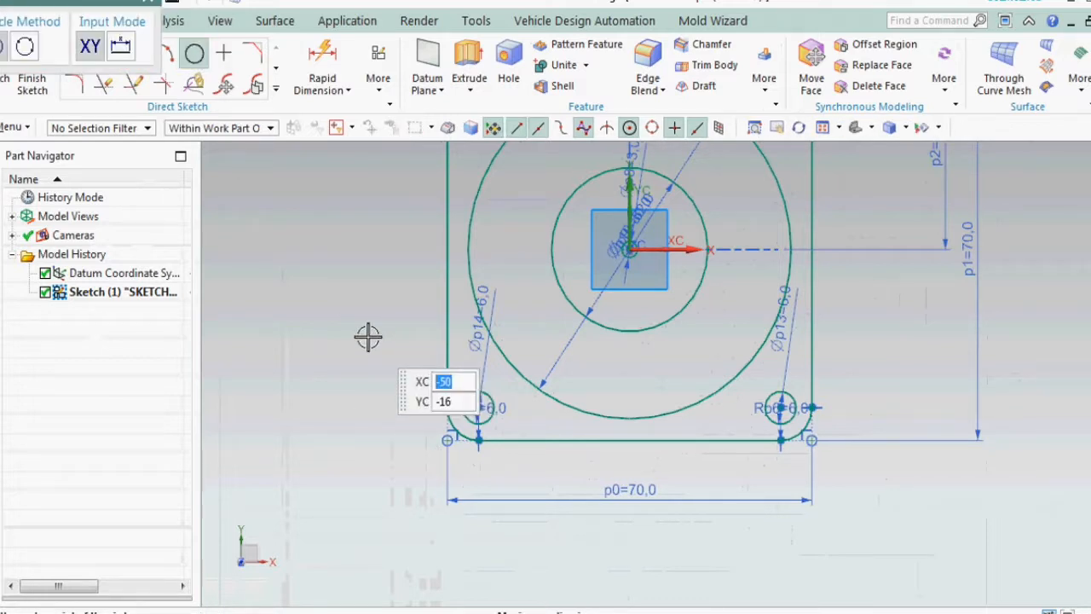
scroll(476, 400, up, 5)
click(485, 425)
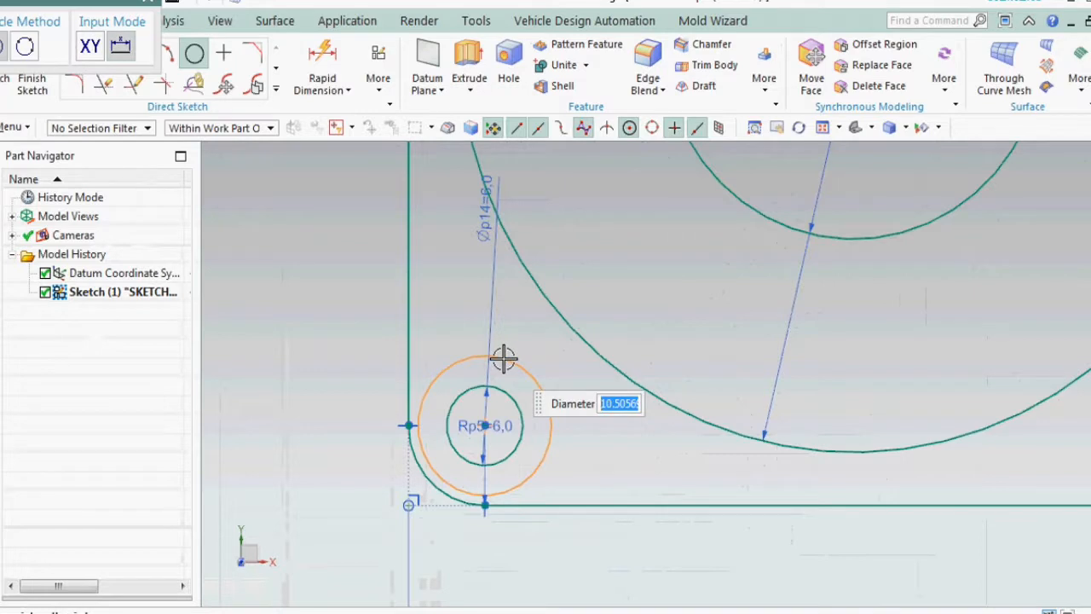
key(Return)
scroll(442, 485, down, 4)
scroll(814, 469, up, 3)
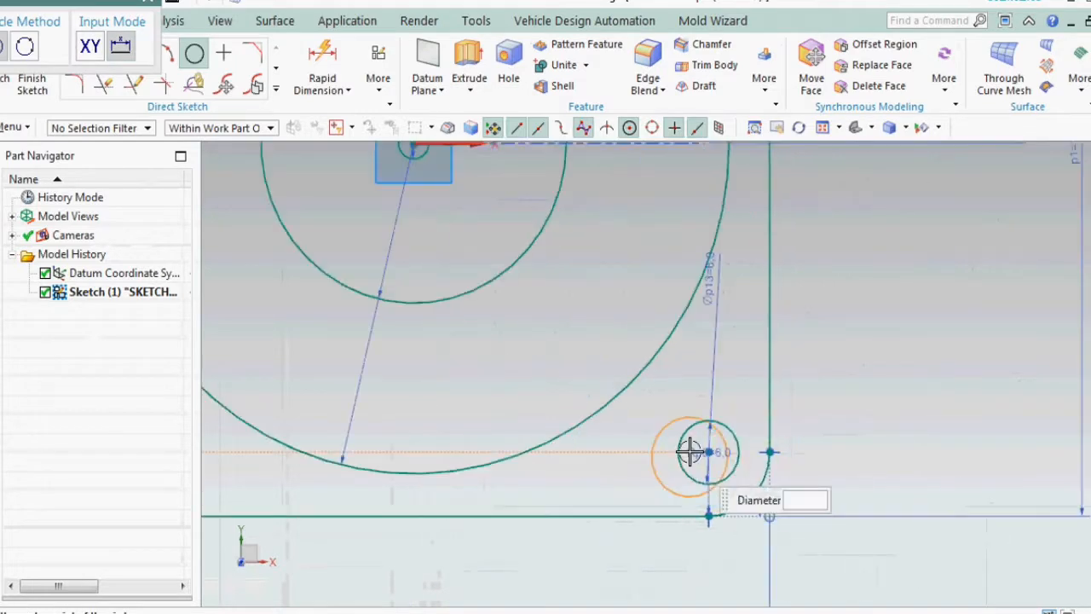
click(707, 445)
scroll(708, 563, down, 5)
scroll(722, 315, up, 5)
click(674, 355)
scroll(823, 375, down, 3)
scroll(451, 370, up, 2)
click(427, 353)
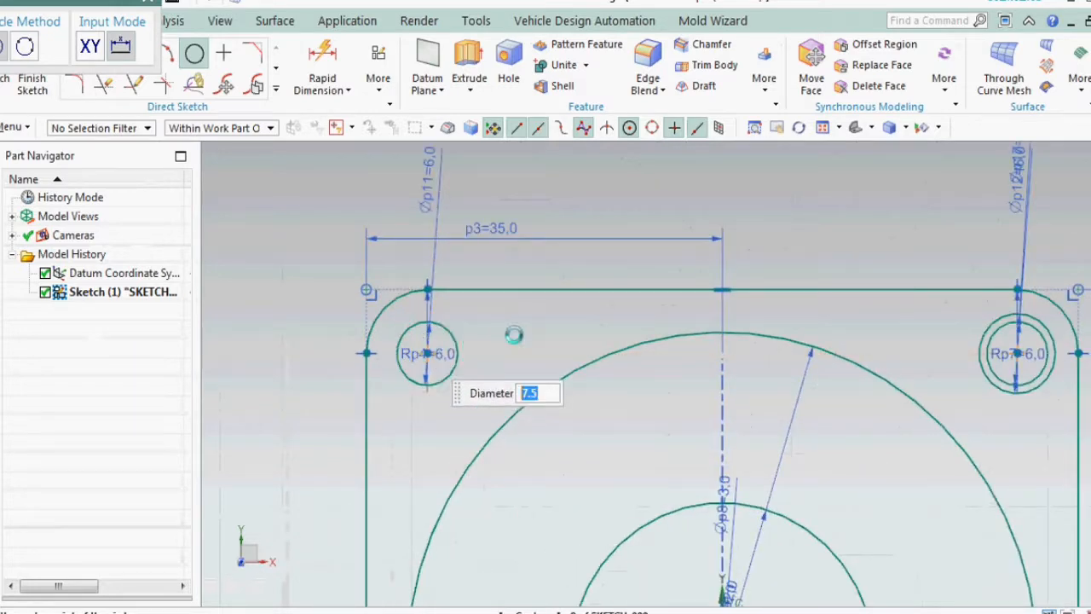
key(Escape)
scroll(481, 222, down, 4)
scroll(465, 312, up, 2)
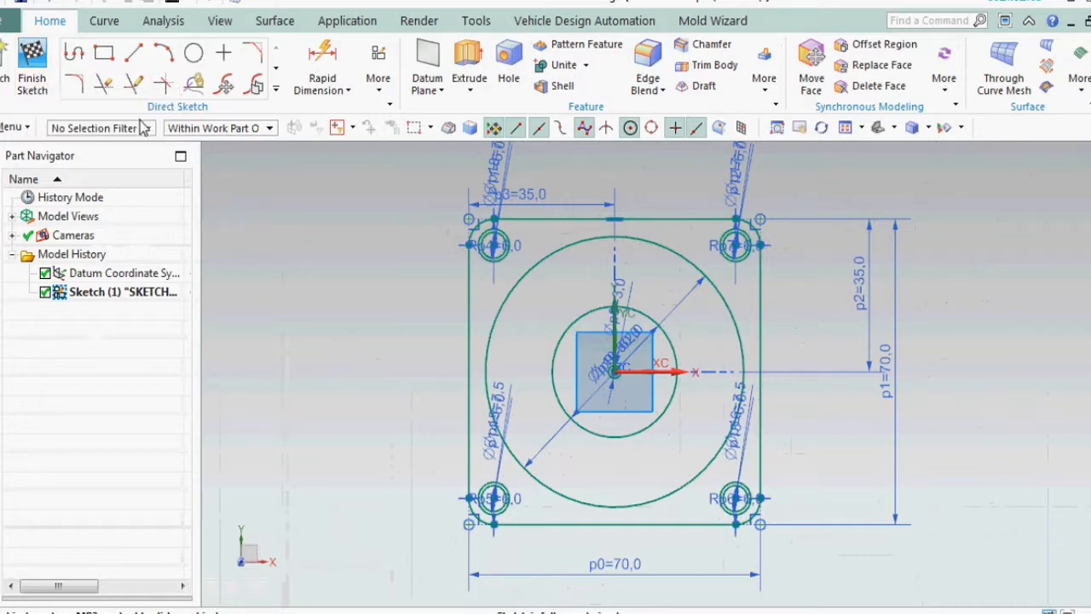
click(133, 56)
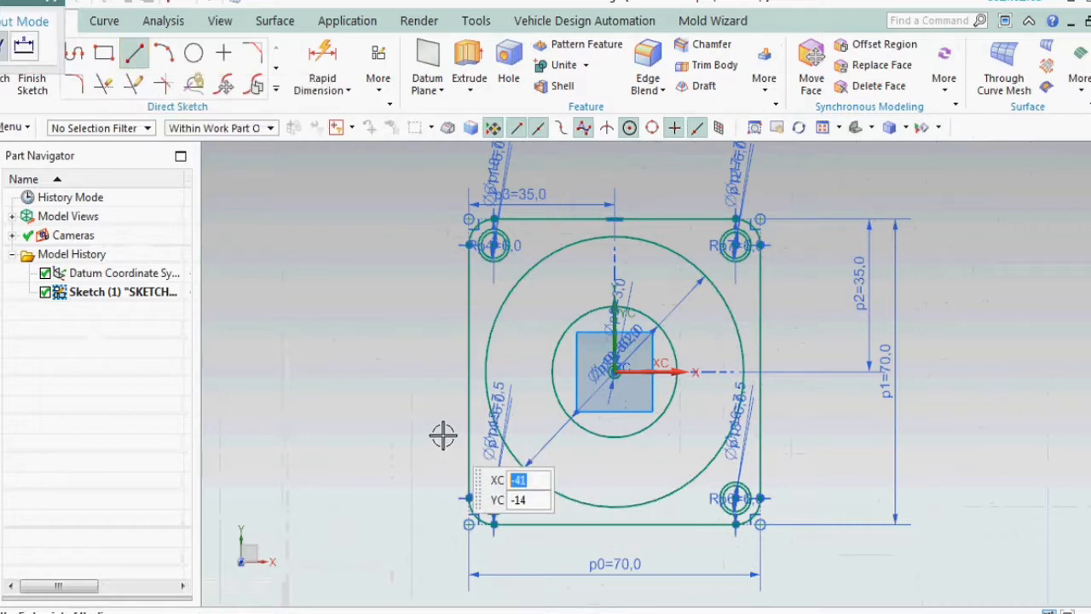
scroll(626, 367, up, 4)
scroll(662, 373, down, 5)
key(Escape)
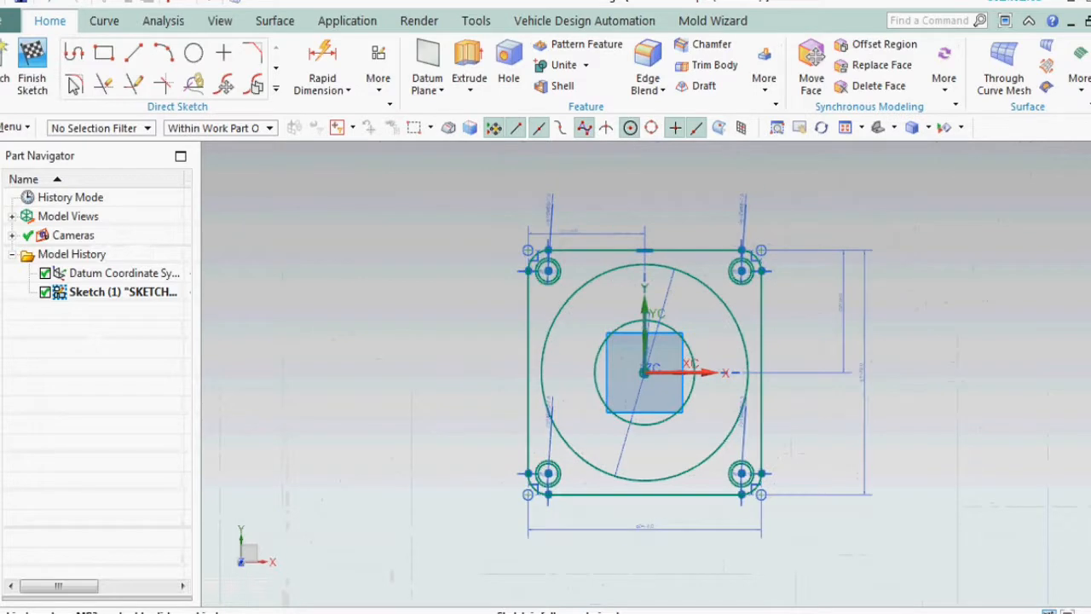
click(33, 68)
double_click(605, 362)
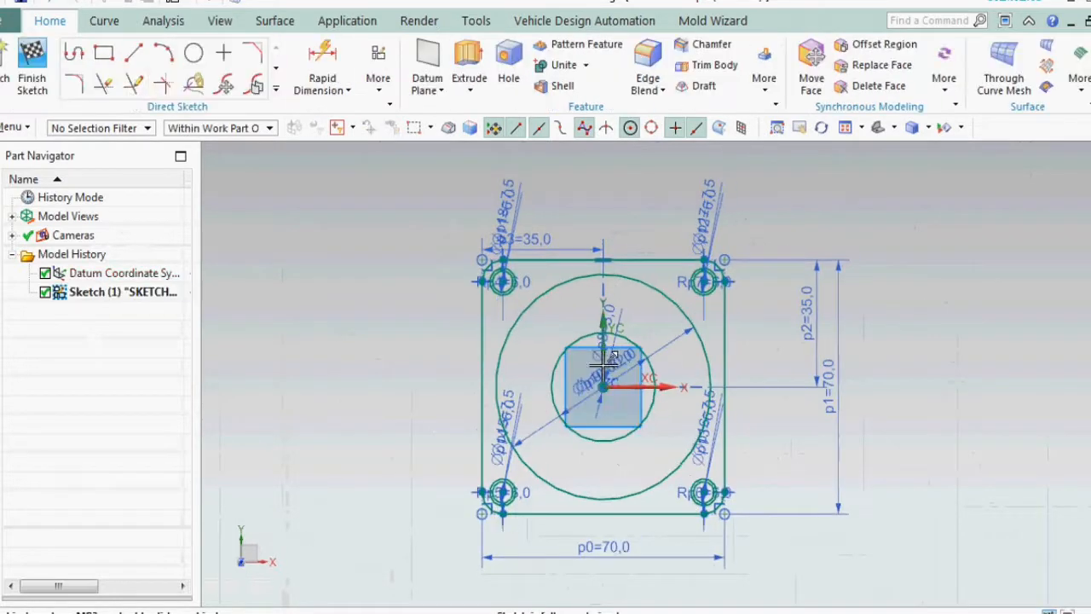
Draw a line about 50 mm long from the origin towards the upper left and set its angle to the horizontal axis to 30°
click(134, 53)
click(600, 386)
click(443, 319)
click(319, 75)
click(536, 360)
click(622, 388)
click(406, 353)
text(30)
key(Return)
key(Escape)
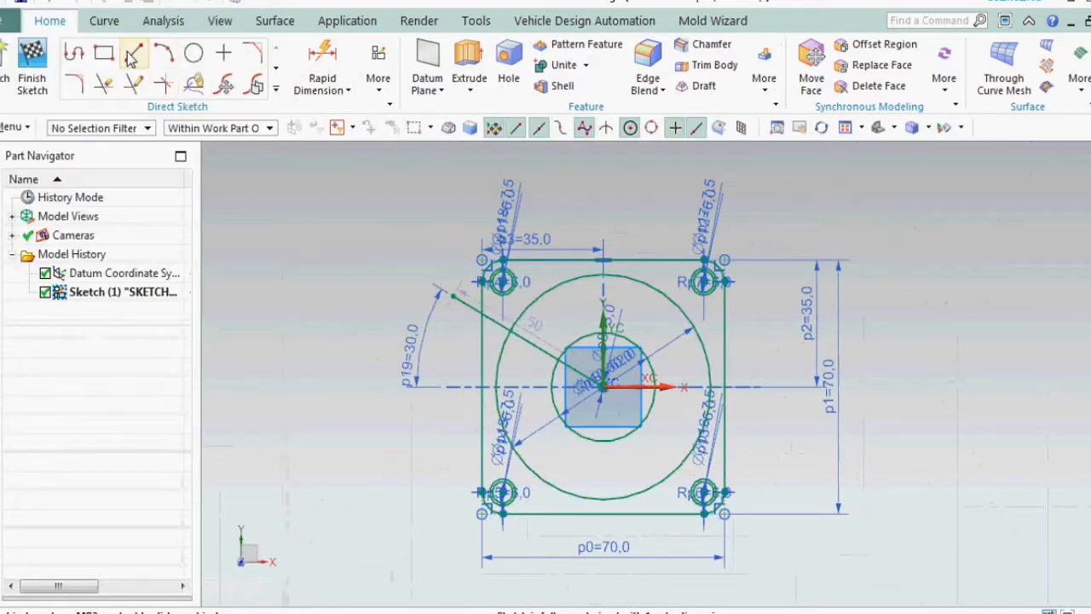
Draw a line about 53 mm long from the origin towards the upper right and dimension it at 30° to the horizontal axis
click(133, 54)
click(602, 387)
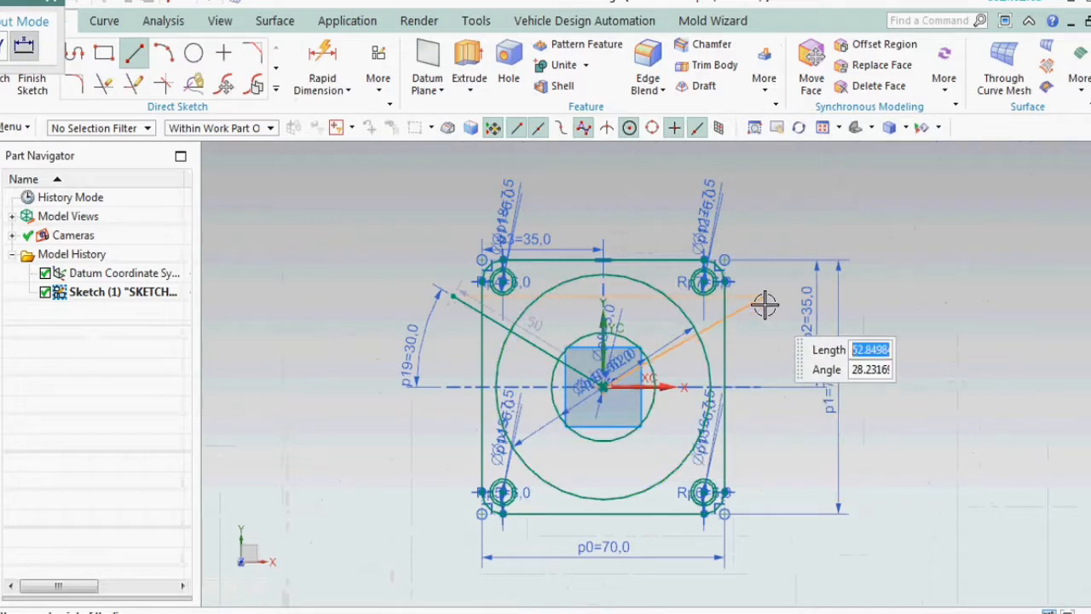
click(765, 300)
click(322, 60)
click(730, 313)
click(648, 385)
click(747, 333)
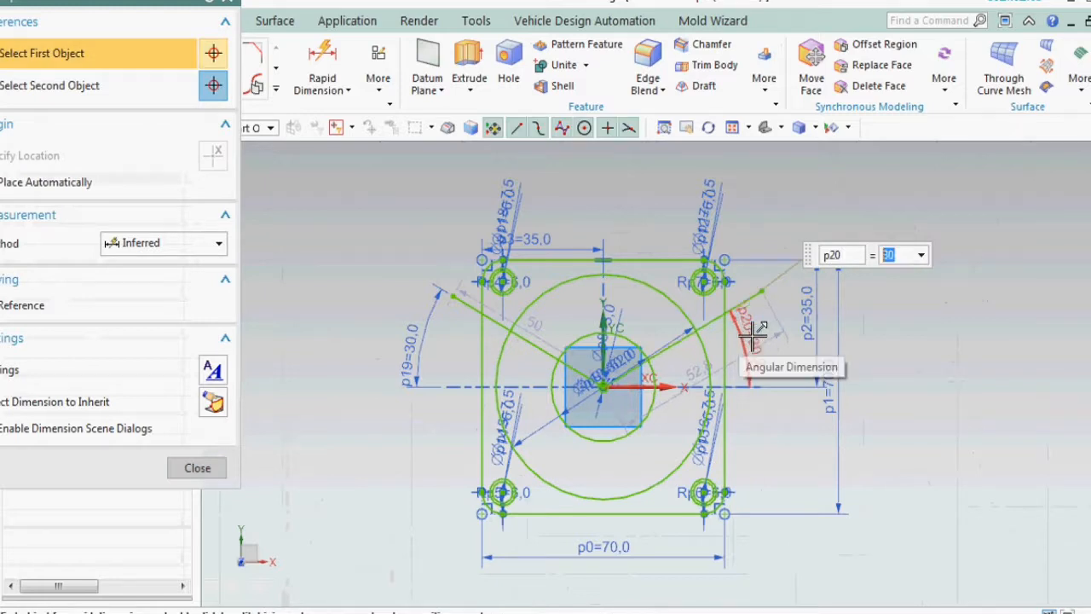
key(Escape)
scroll(526, 372, up, 2)
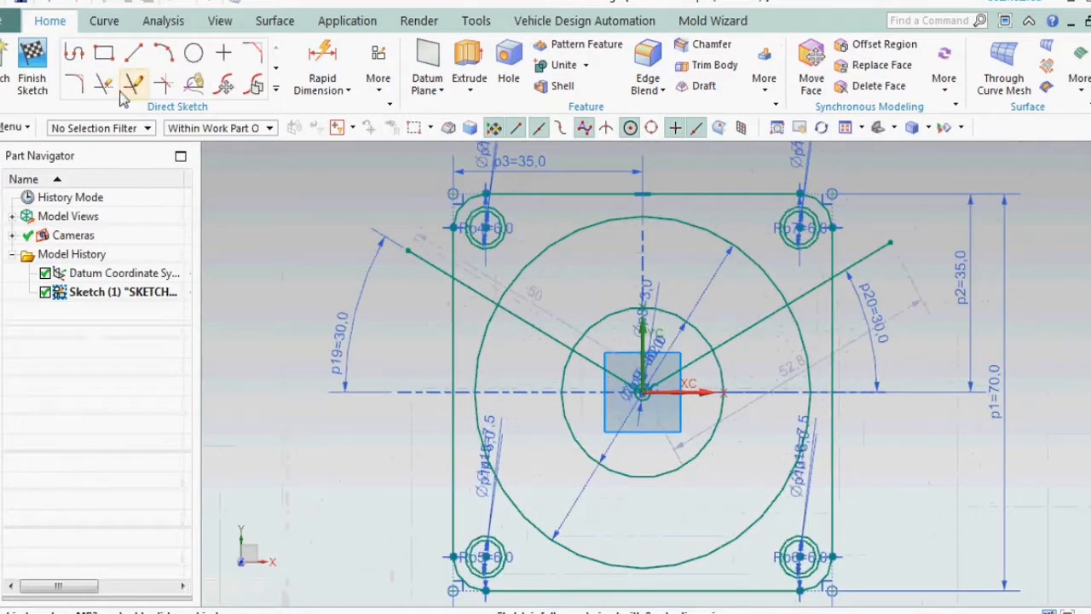
Offset the angled line at the upper left of the sketch by 7.5 mm to both sides
click(276, 91)
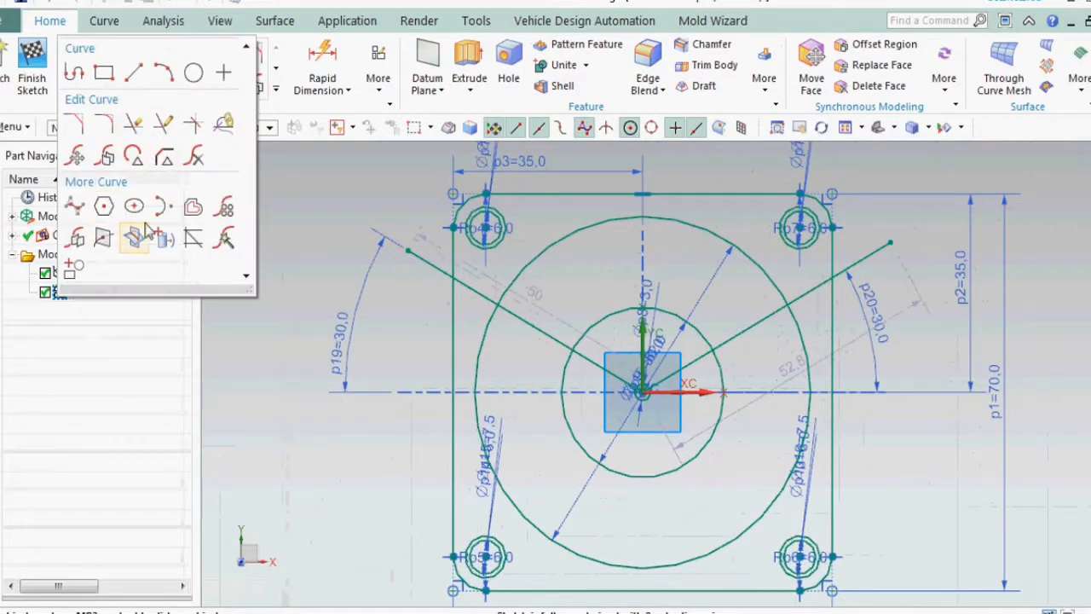
click(194, 207)
click(518, 319)
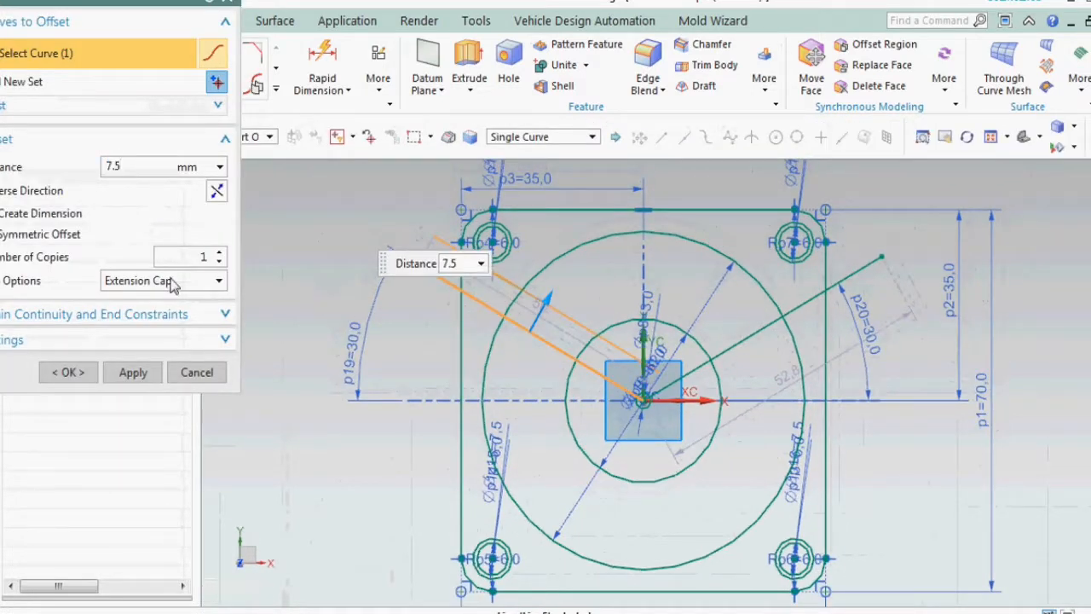
click(133, 372)
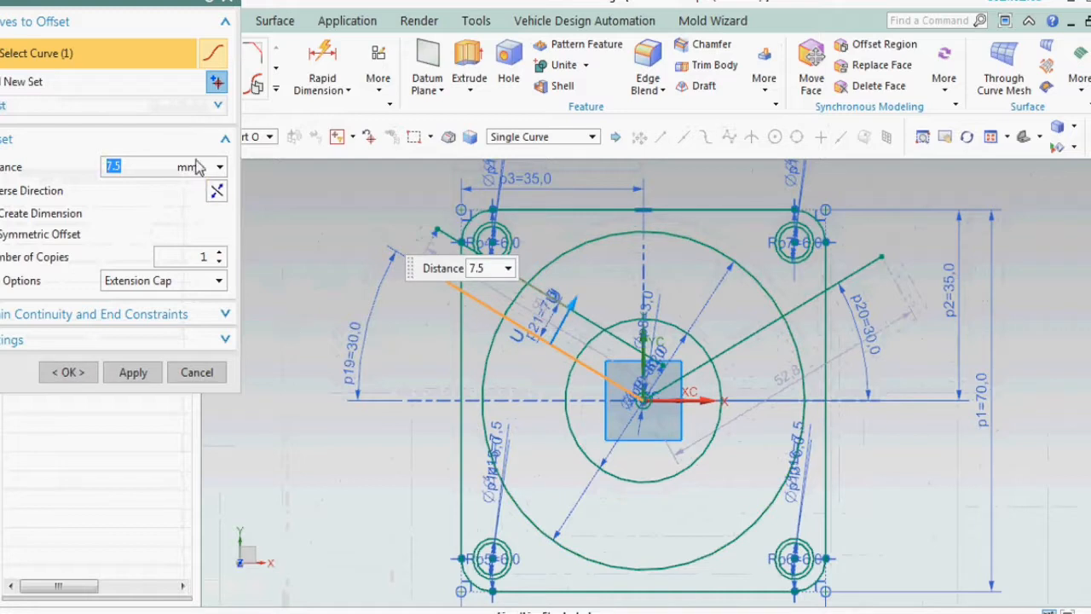
click(215, 193)
click(133, 372)
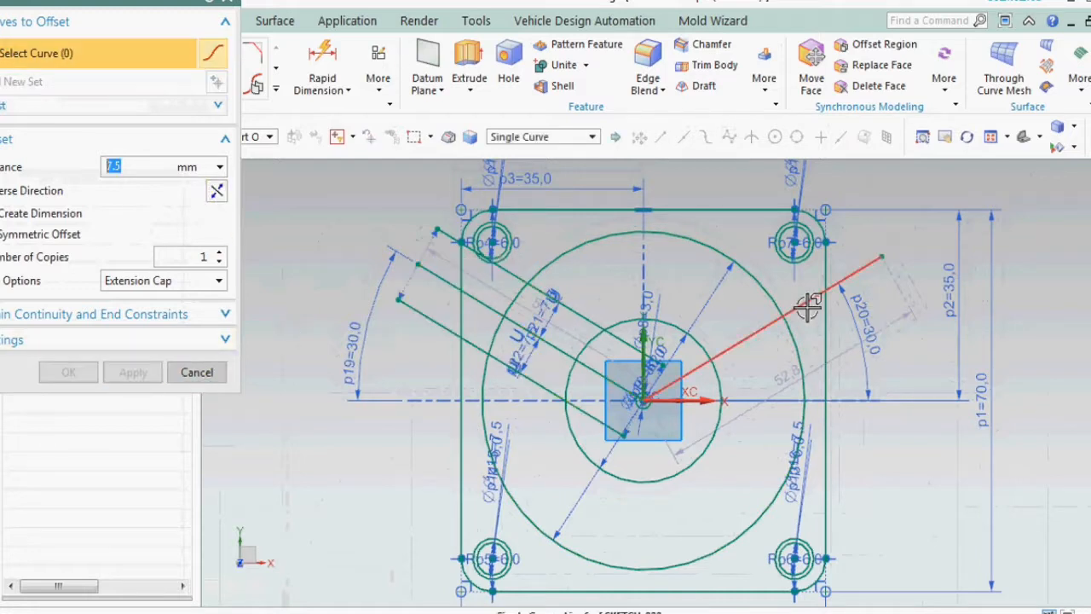
Offset the angled line at the upper right of the sketch by 4 mm to both sides
click(808, 303)
text(4)
click(133, 371)
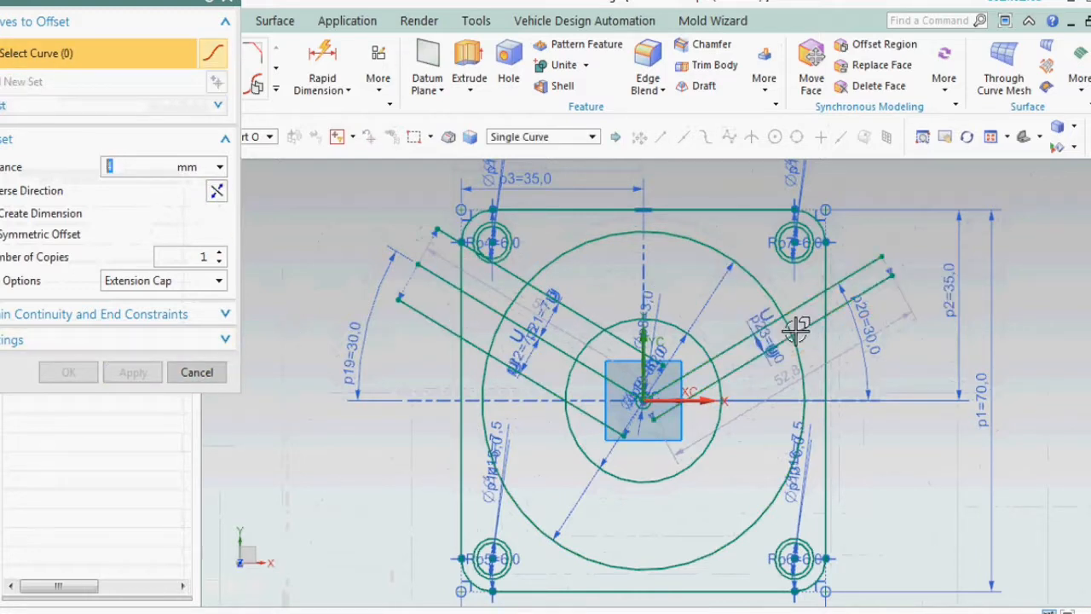
click(213, 194)
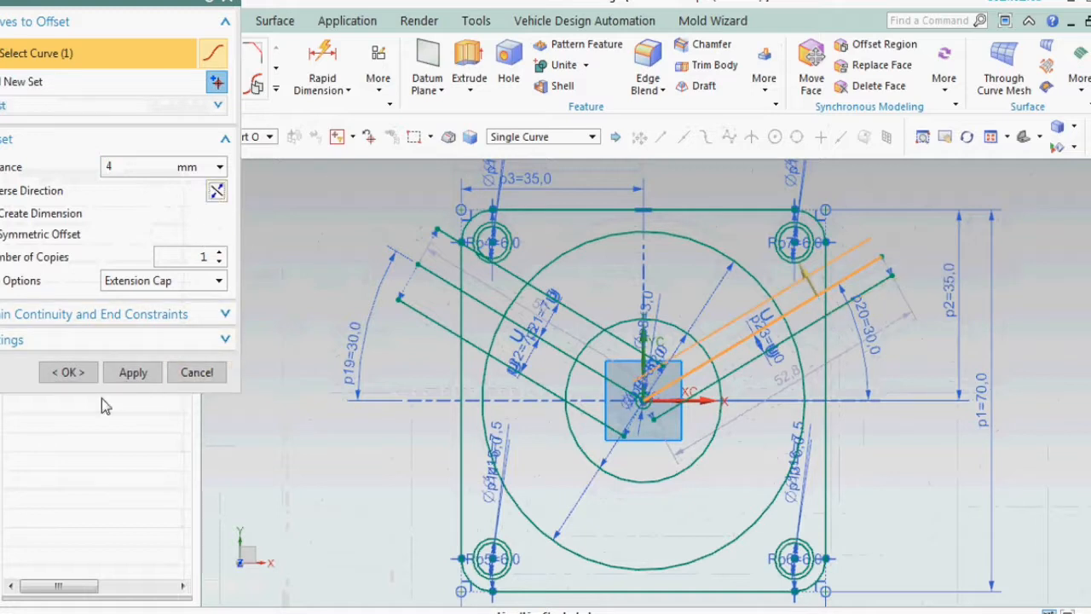
click(72, 376)
Draw a vertical line about 49 mm long from the origin down past the square's lower edge
scroll(477, 290, down, 2)
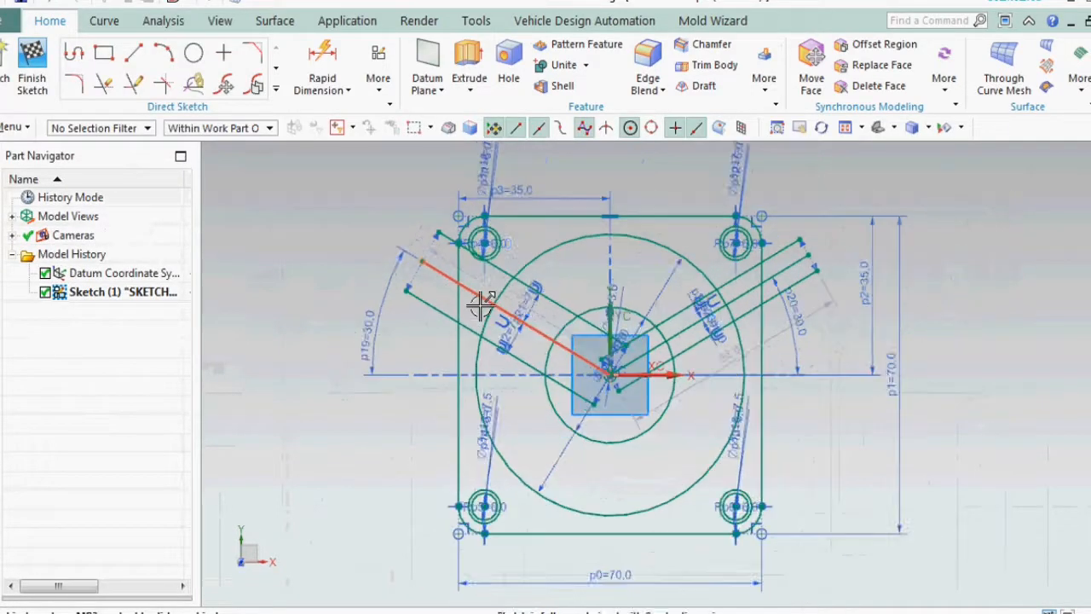
scroll(480, 270, up, 2)
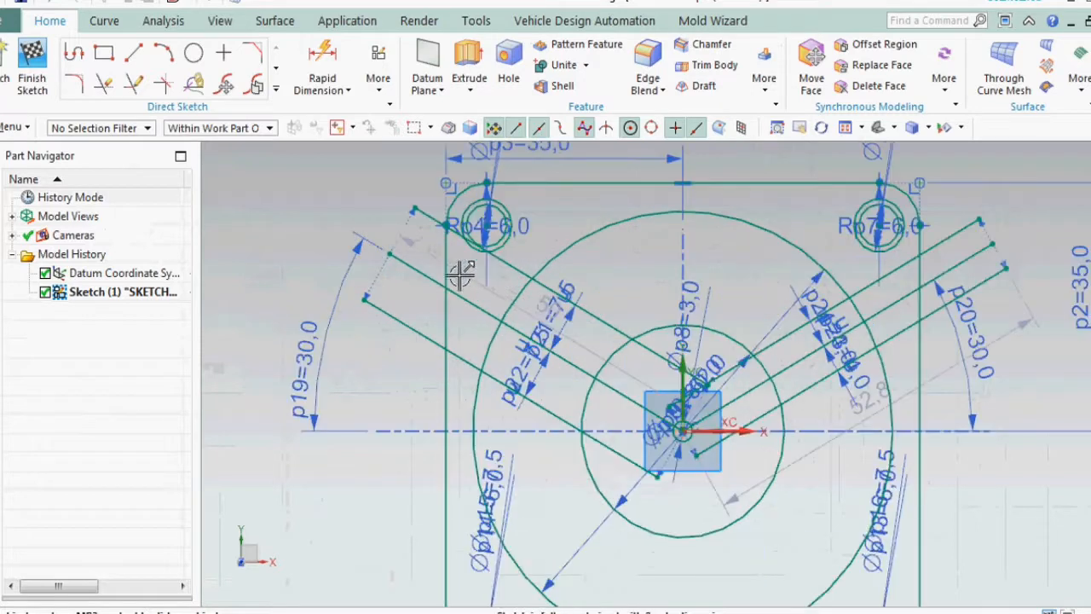
scroll(380, 311, down, 2)
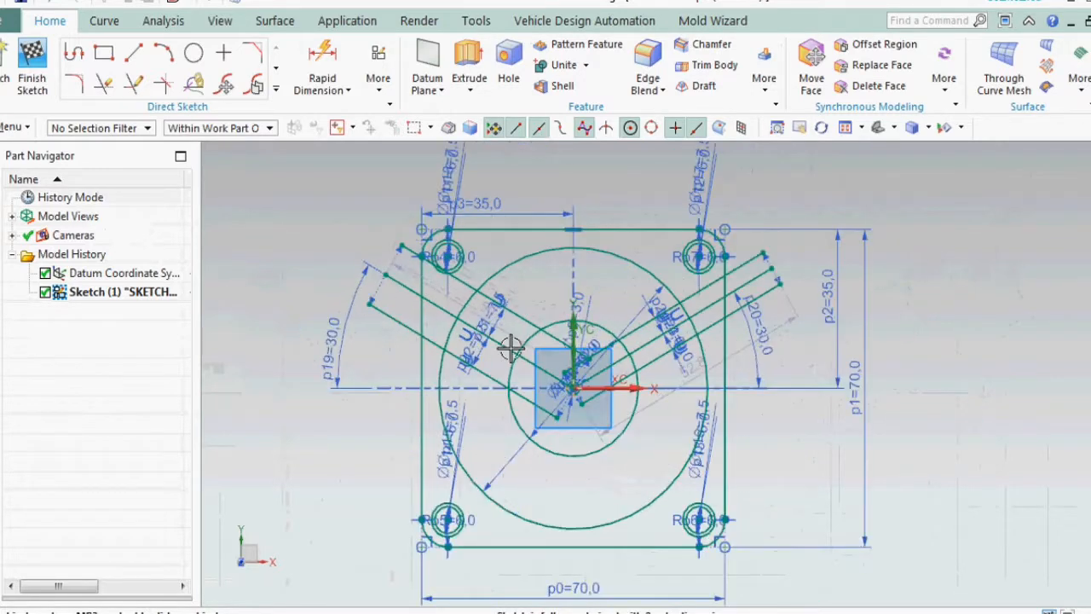
click(144, 64)
scroll(707, 281, down, 2)
scroll(620, 356, up, 4)
click(625, 336)
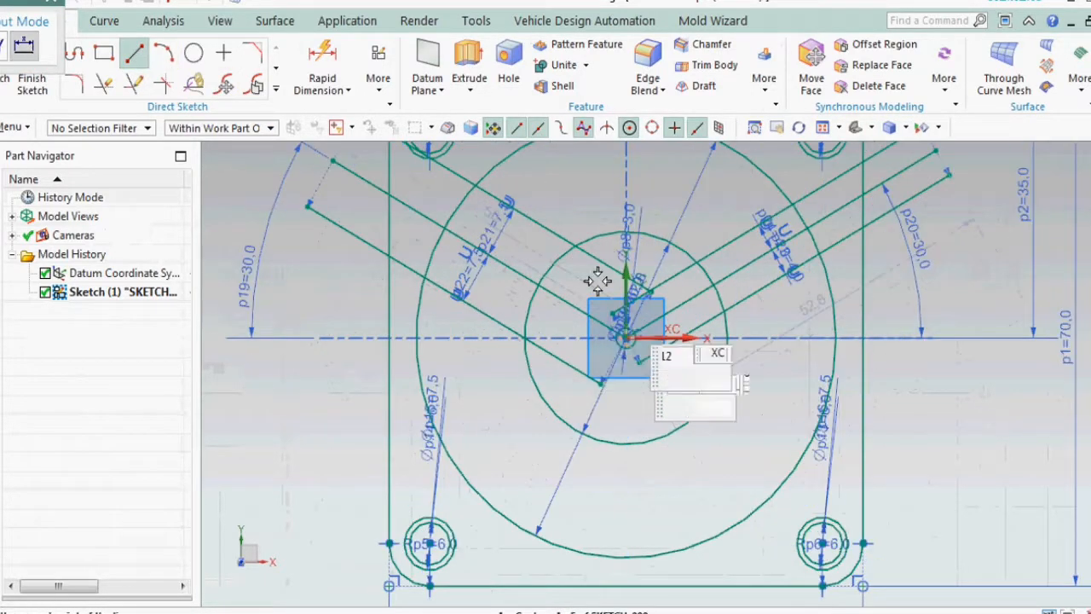
scroll(599, 309, down, 4)
scroll(616, 458, up, 4)
click(613, 463)
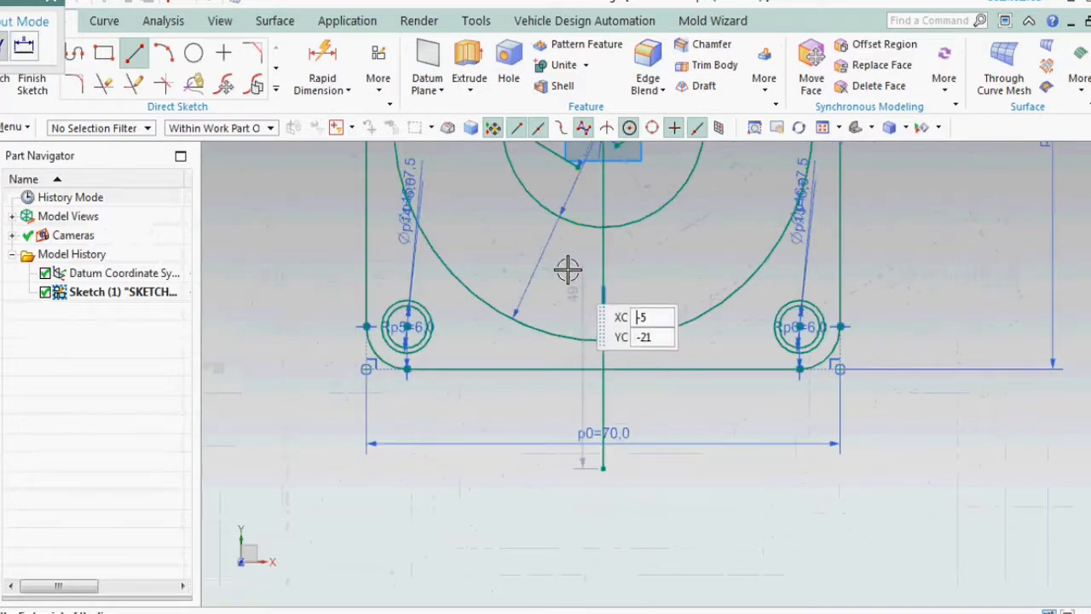
Draw two vertical lines about 27 mm and 30.5 mm long on either side of the lower centre line, crossing the outer circle
scroll(573, 256, down, 2)
scroll(577, 236, up, 3)
click(579, 227)
click(578, 466)
click(649, 217)
click(649, 483)
Dimension the distance between the two outer vertical lines below the origin to 8 mm
click(322, 64)
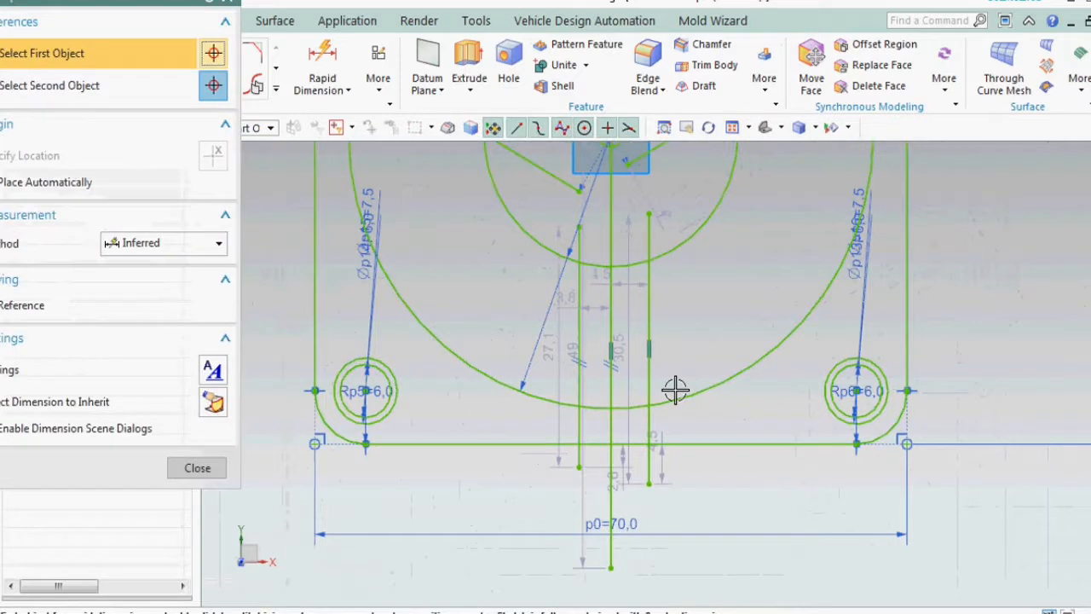
click(648, 372)
click(581, 375)
click(590, 580)
text(8)
key(Return)
Dimension the distance from the right vertical line to the centre line to 4 mm
click(319, 80)
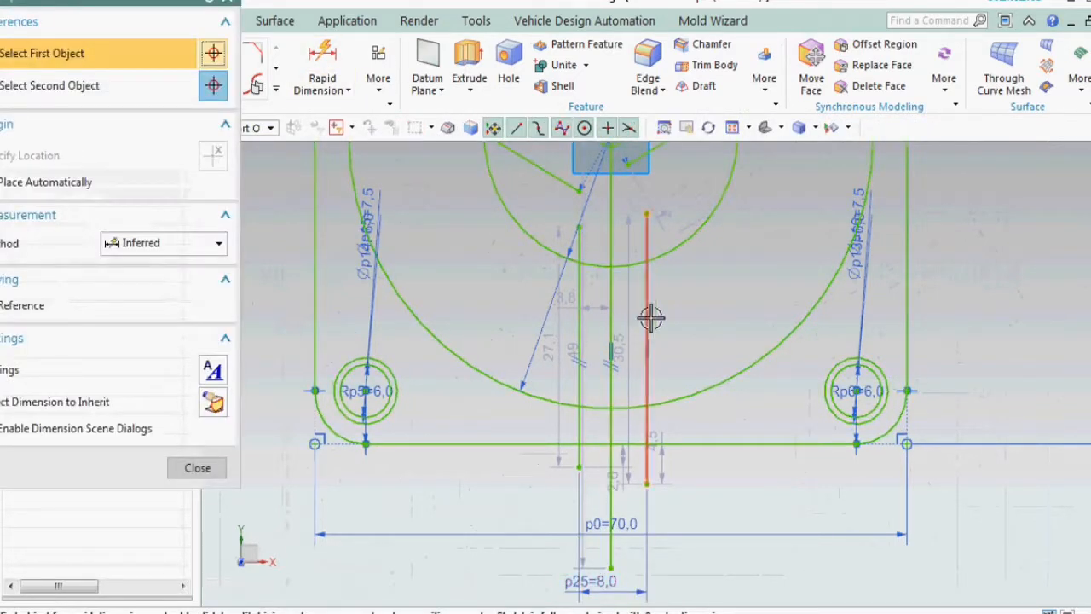
click(650, 316)
click(612, 309)
click(663, 550)
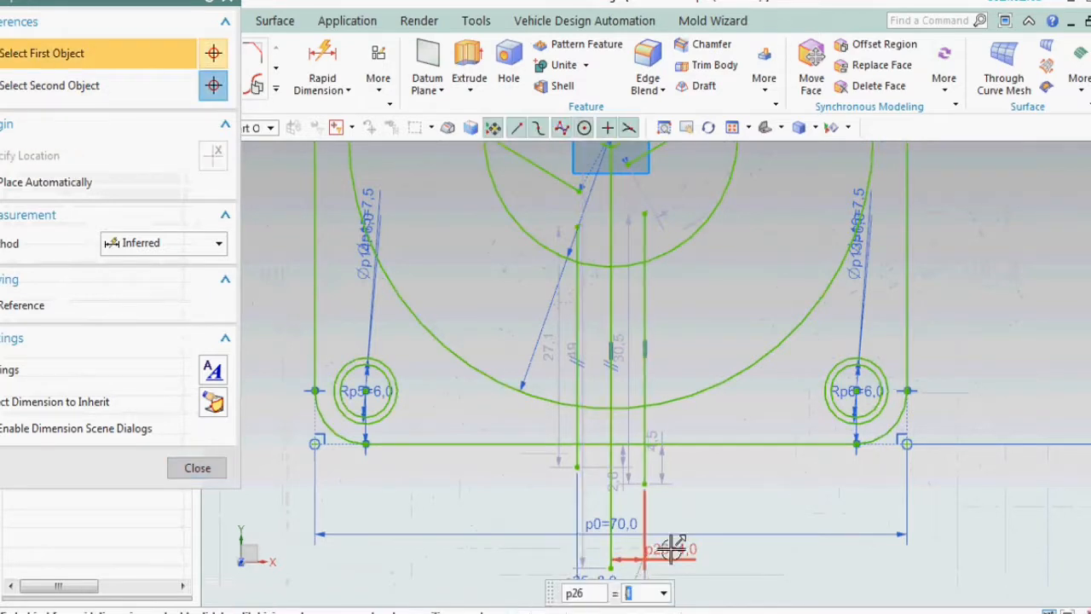
text(4)
key(Return)
Convert the two 30° angled lines and the vertical centre line from the origin to reference lines
scroll(612, 503, down, 2)
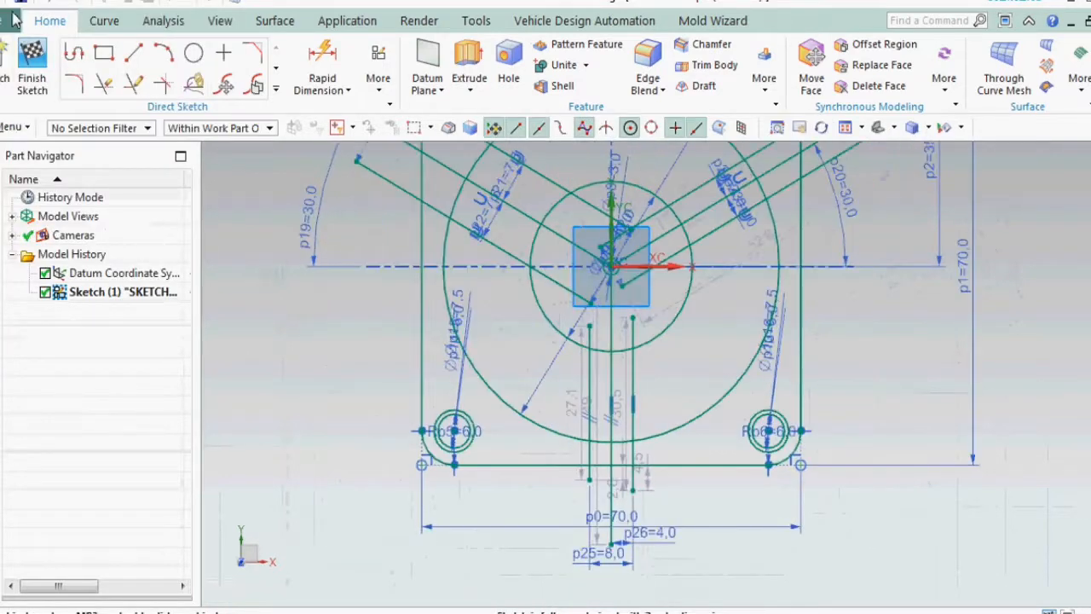
right_click(520, 216)
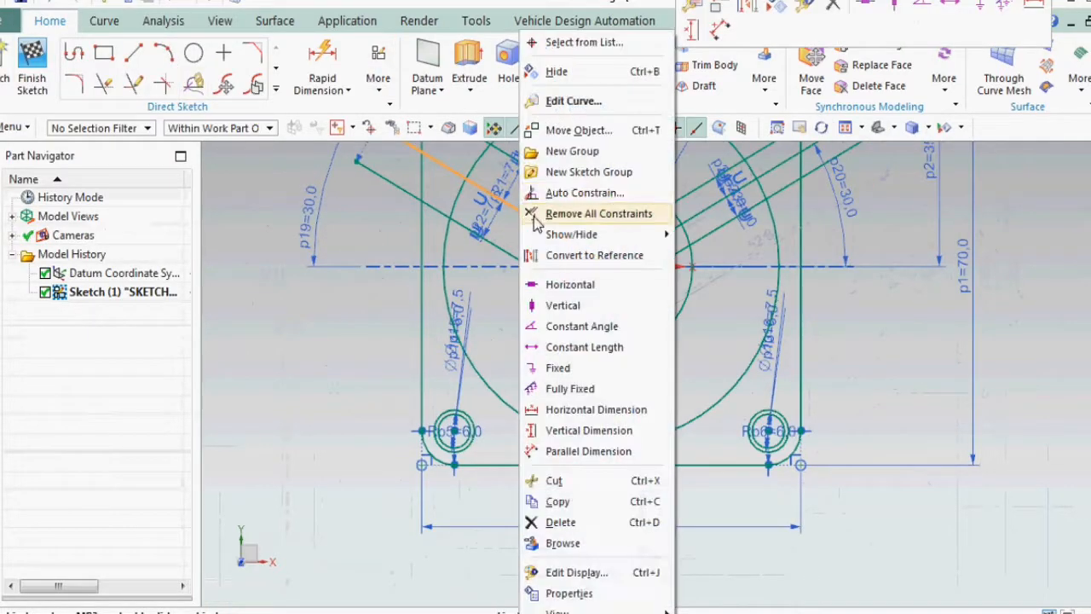
click(573, 258)
right_click(612, 460)
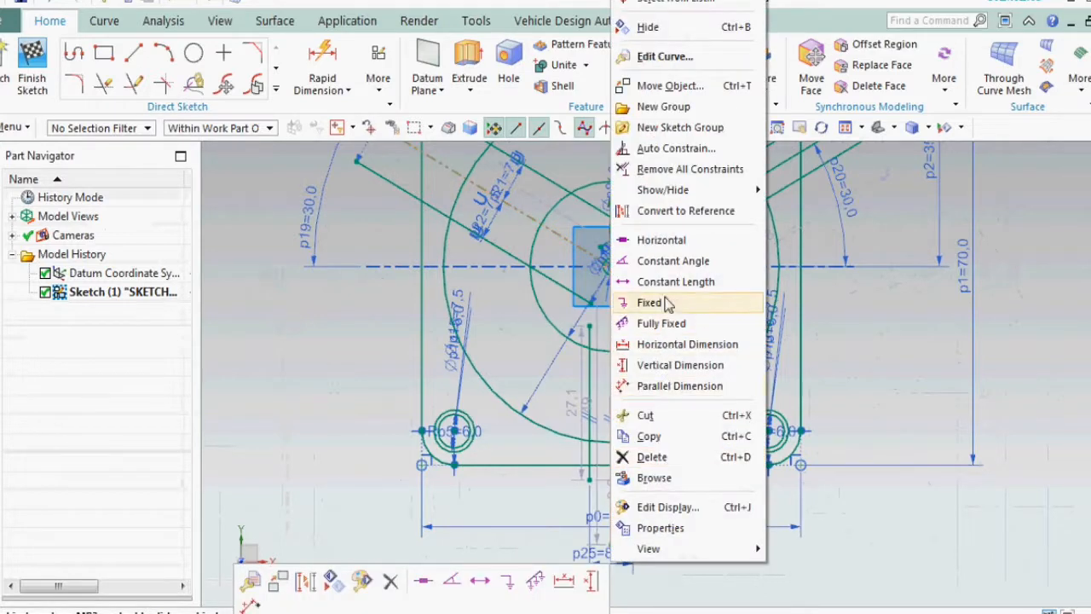
click(683, 210)
scroll(640, 331, down, 3)
scroll(730, 195, up, 5)
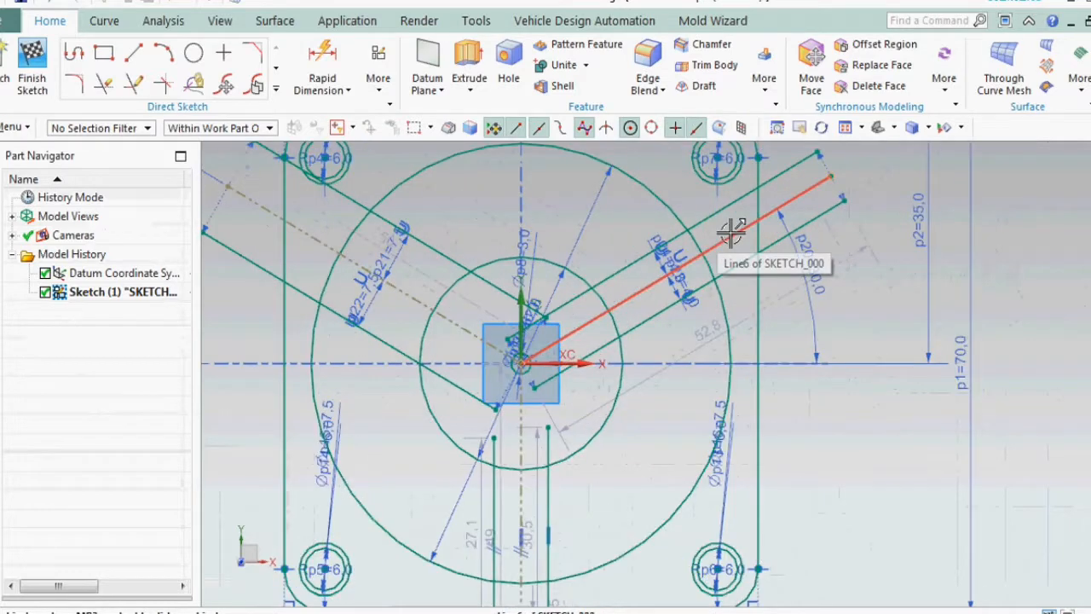
right_click(731, 231)
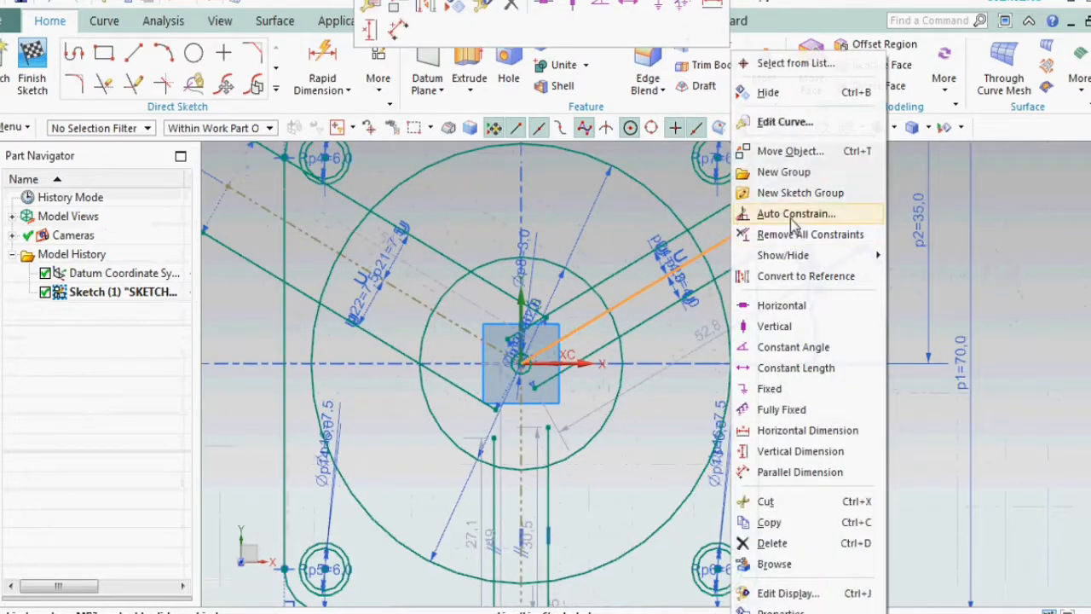
click(803, 276)
Trim the right pair of offset lines to the ring between the two large circles, plus the upper left offset line's inner end
click(103, 86)
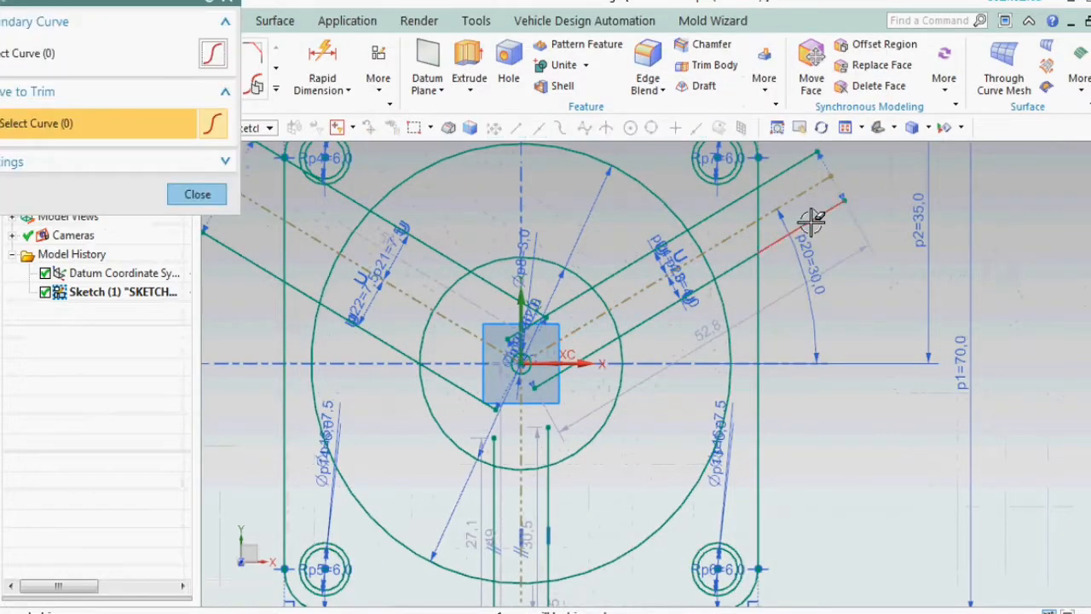
click(780, 168)
click(737, 266)
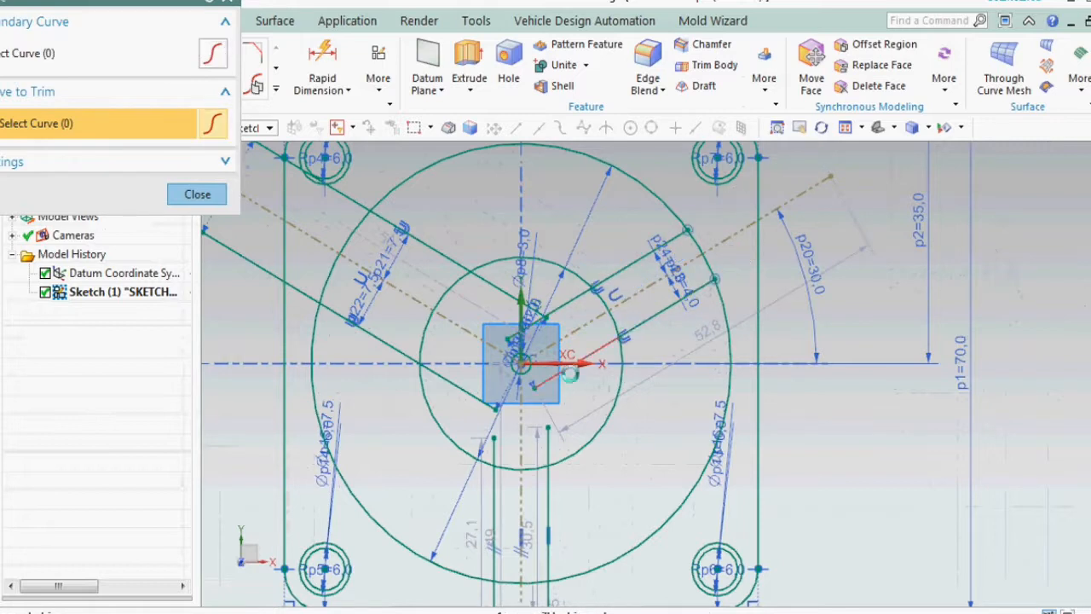
click(552, 339)
key(Escape)
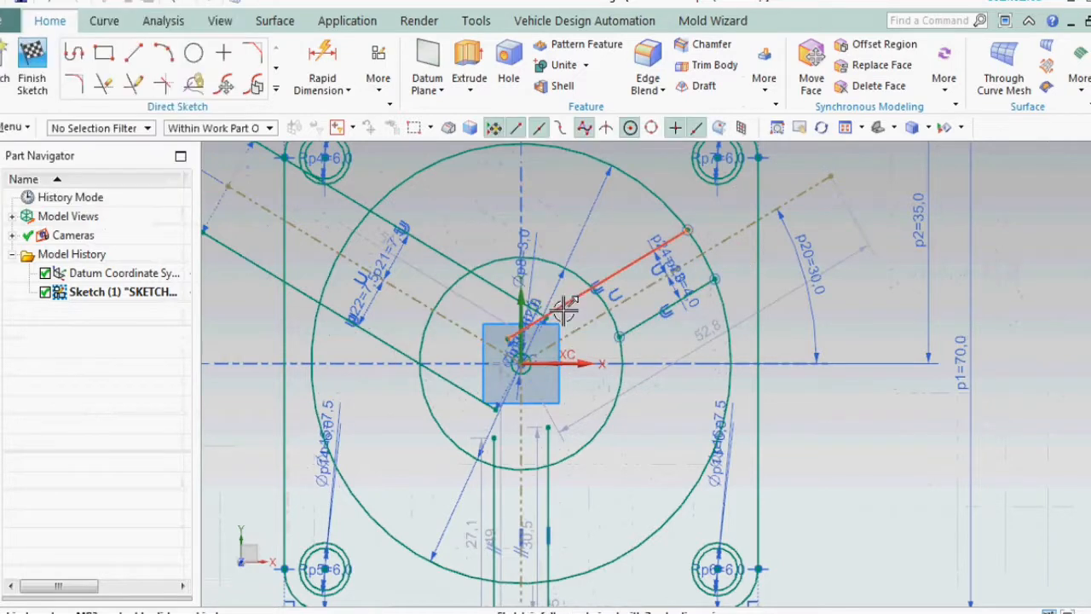
click(104, 86)
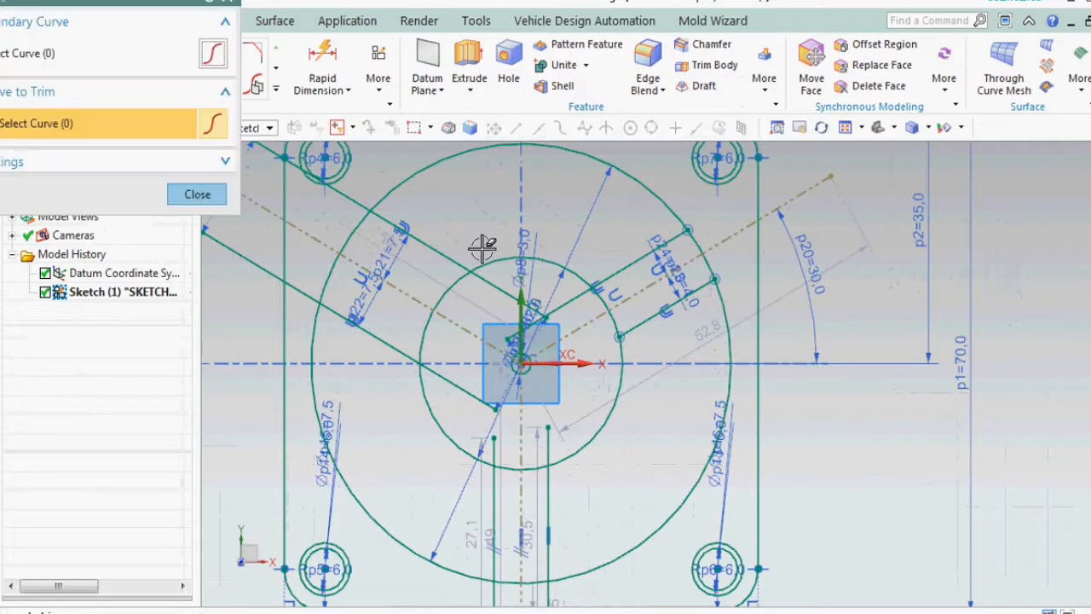
scroll(479, 244, up, 2)
click(608, 275)
click(601, 274)
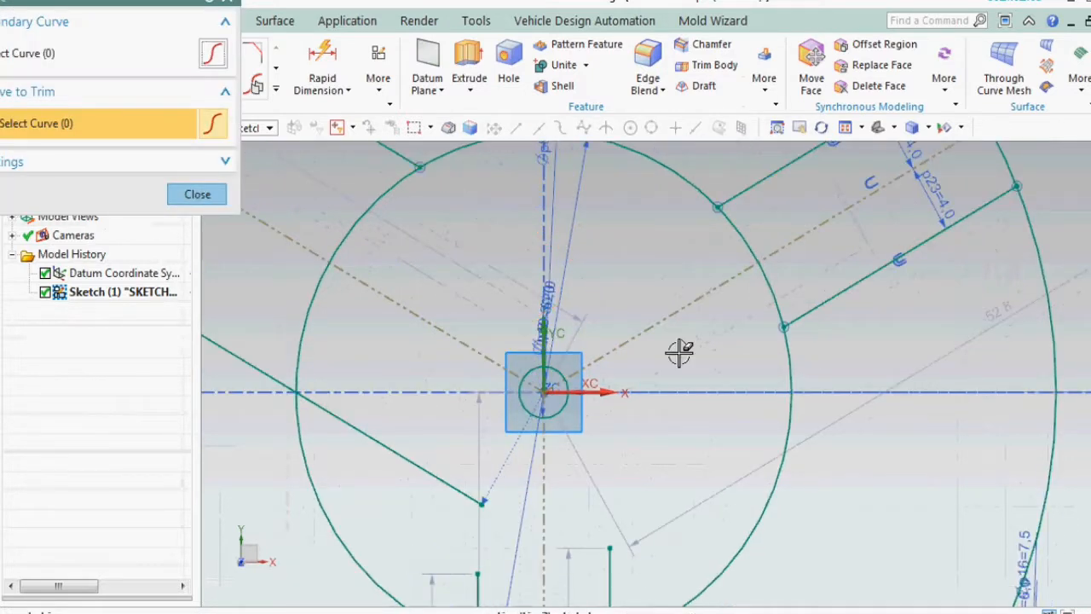
Trim the left pair of 7.5 mm offset lines so that they span only between the inner and outer large circles
scroll(679, 353, down, 4)
scroll(397, 171, up, 3)
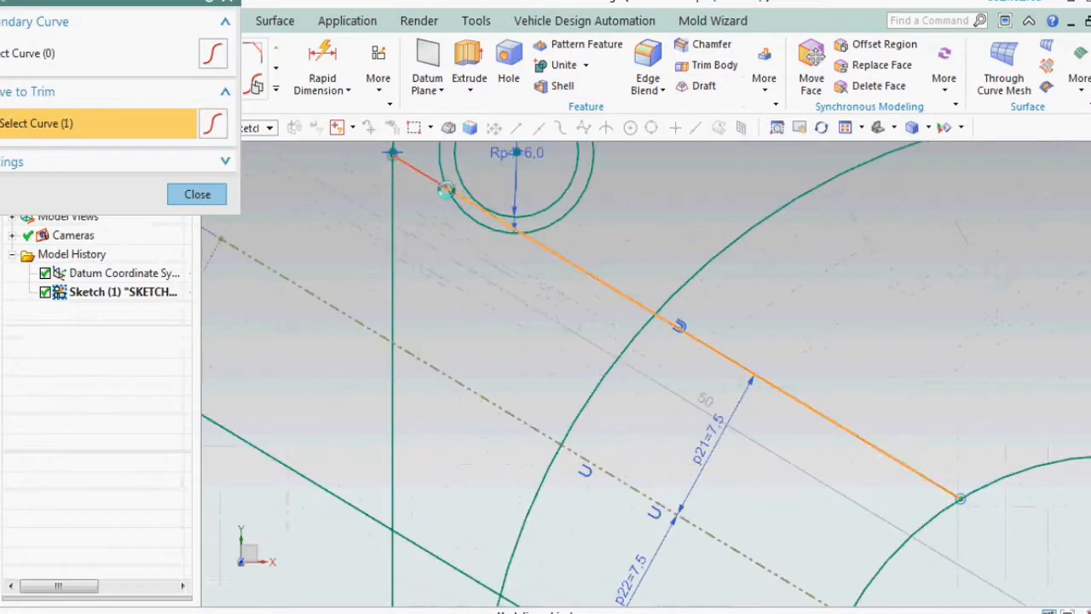
scroll(470, 203, up, 2)
click(469, 202)
click(674, 316)
scroll(472, 260, down, 7)
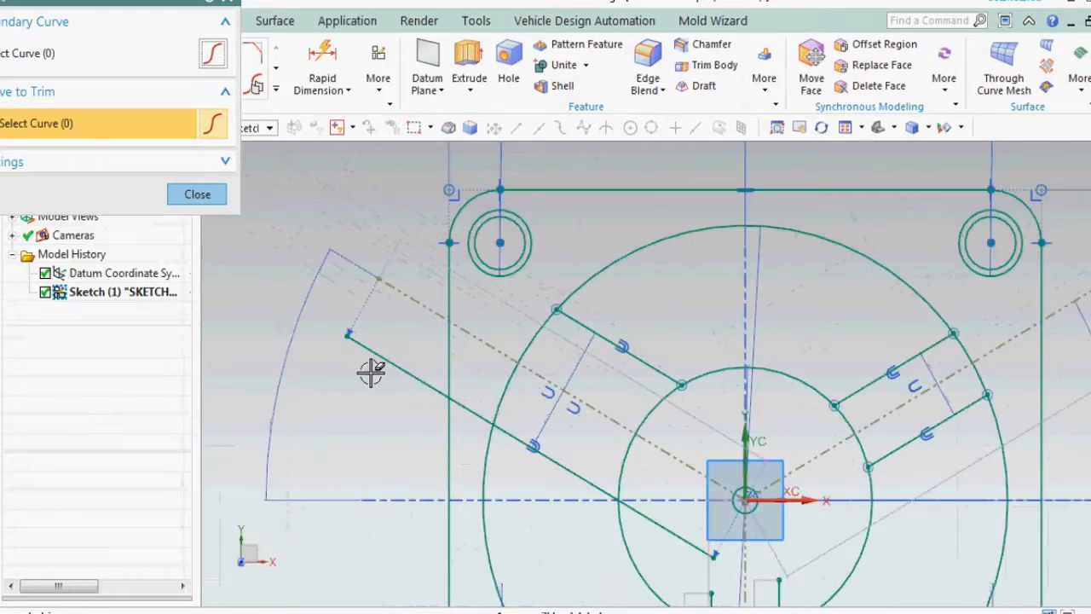
click(413, 378)
click(481, 424)
Trim both vertical lines beside the lower centre line to the span between the inner and outer large circles
scroll(503, 369, down, 1)
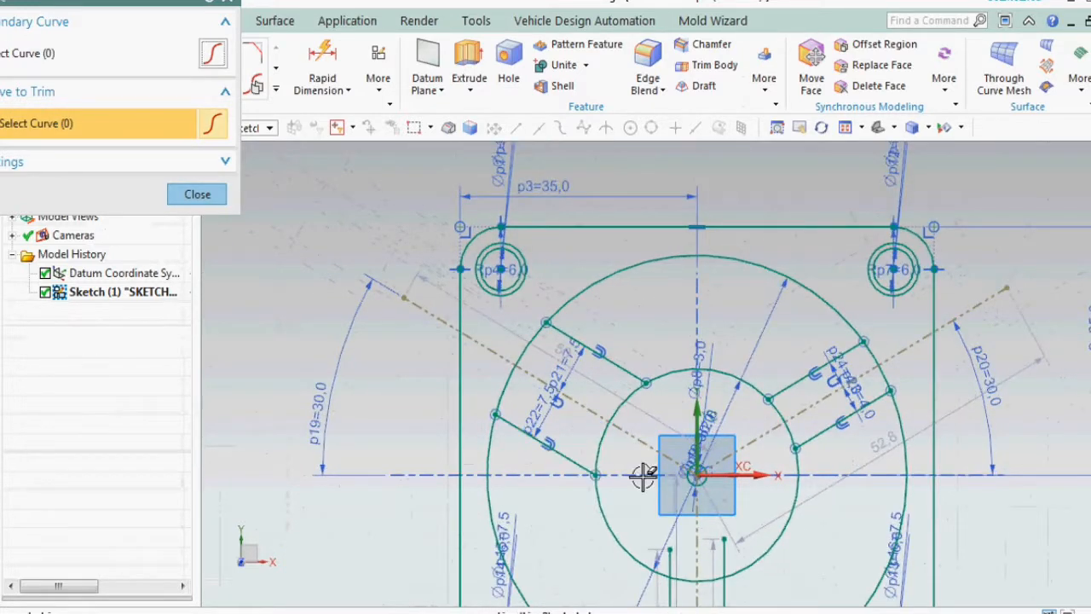
scroll(643, 477, up, 1)
scroll(563, 443, down, 2)
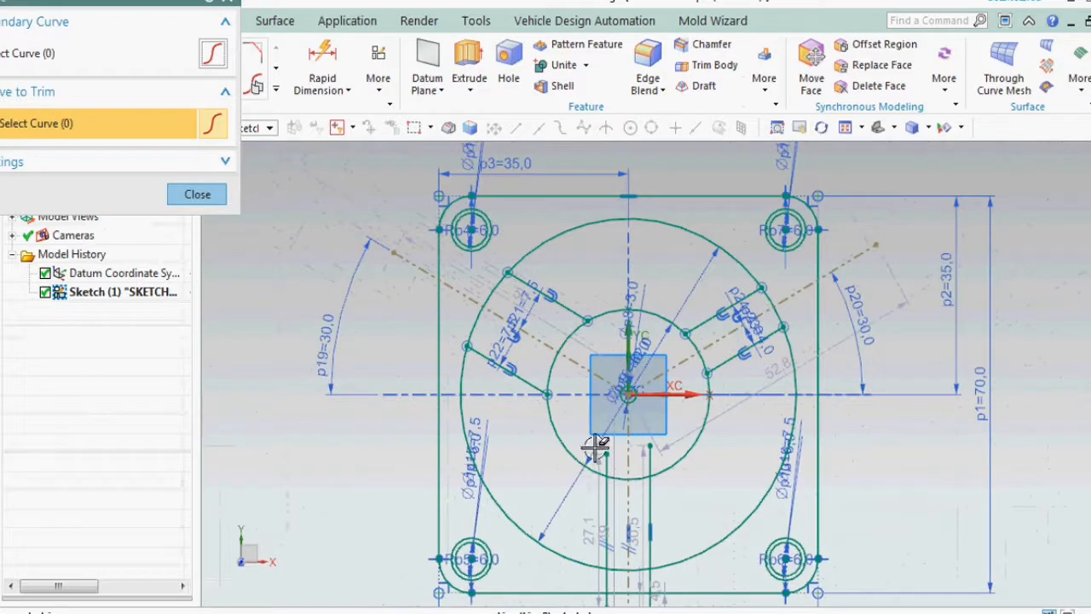
click(649, 454)
scroll(594, 341, down, 2)
scroll(633, 519, up, 2)
click(626, 509)
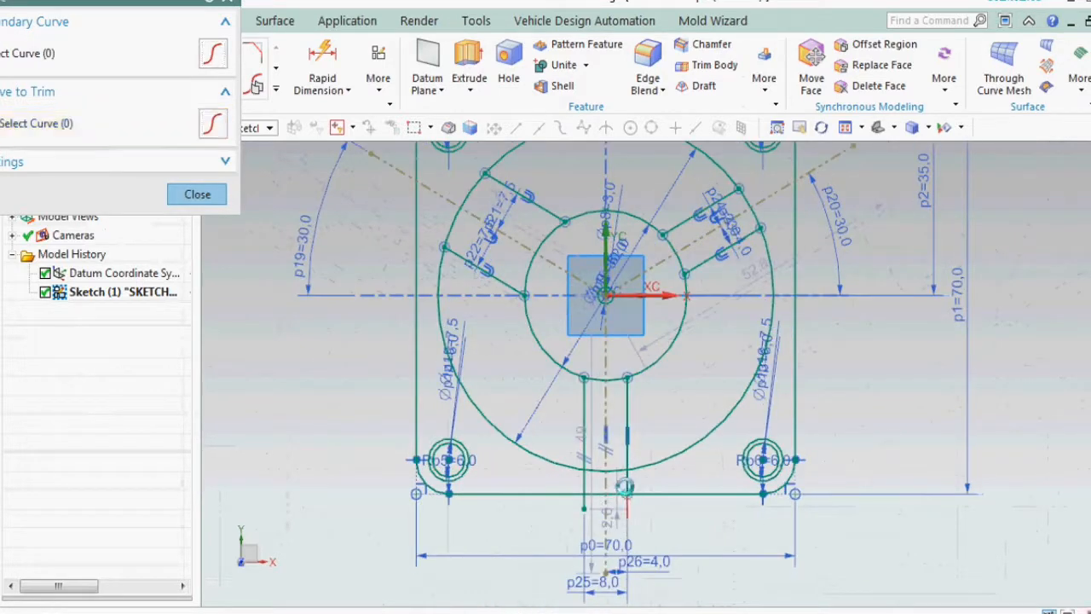
scroll(567, 496, down, 2)
scroll(590, 511, up, 3)
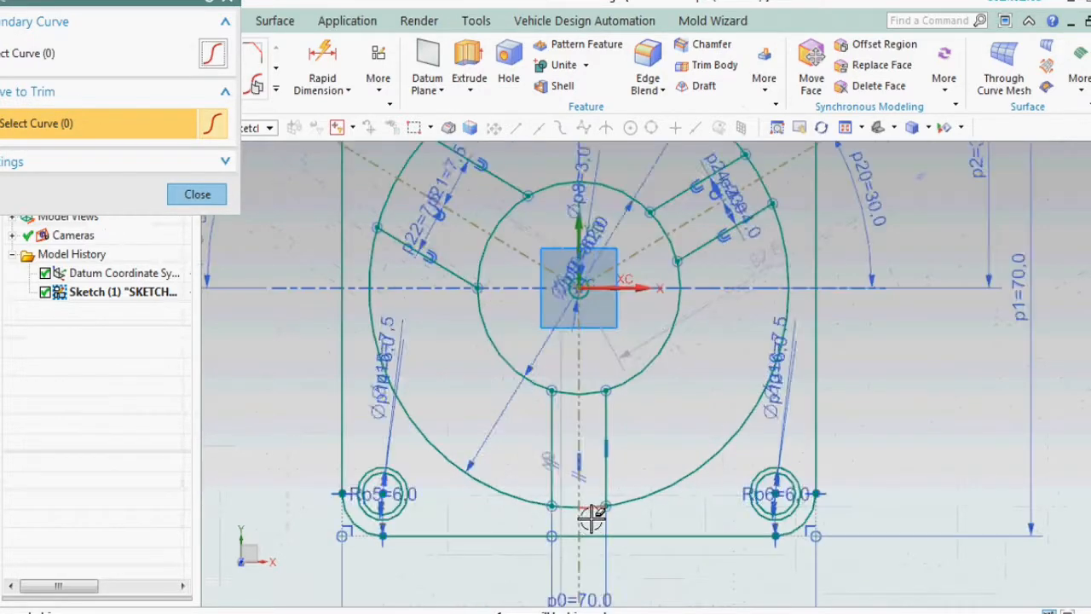
Trim away the inner circle's arc between the two vertical lines below the origin
scroll(593, 527, down, 2)
scroll(601, 442, up, 2)
scroll(575, 471, up, 3)
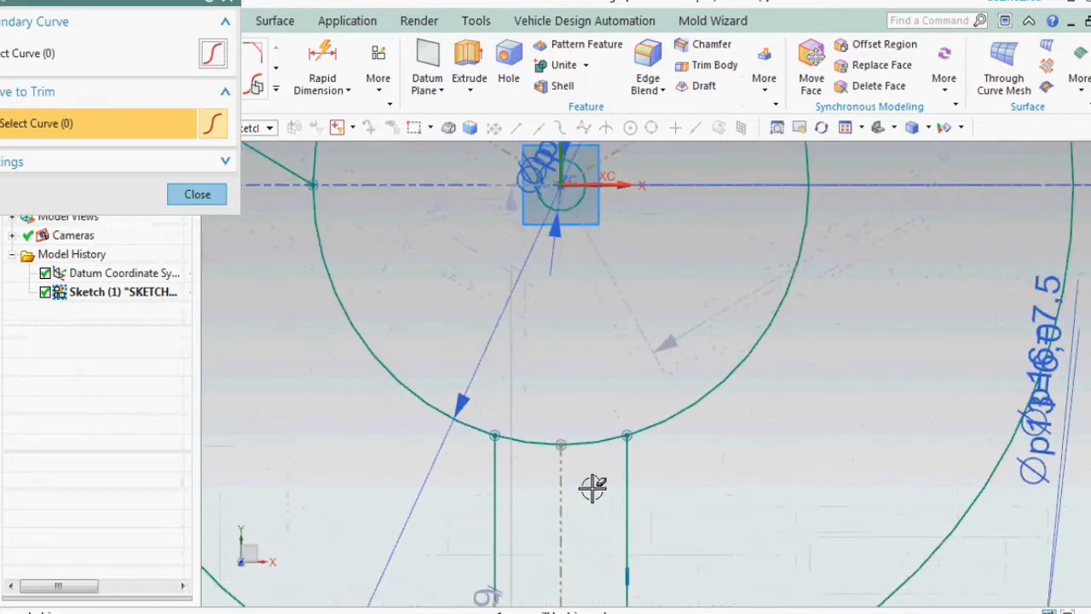
click(592, 448)
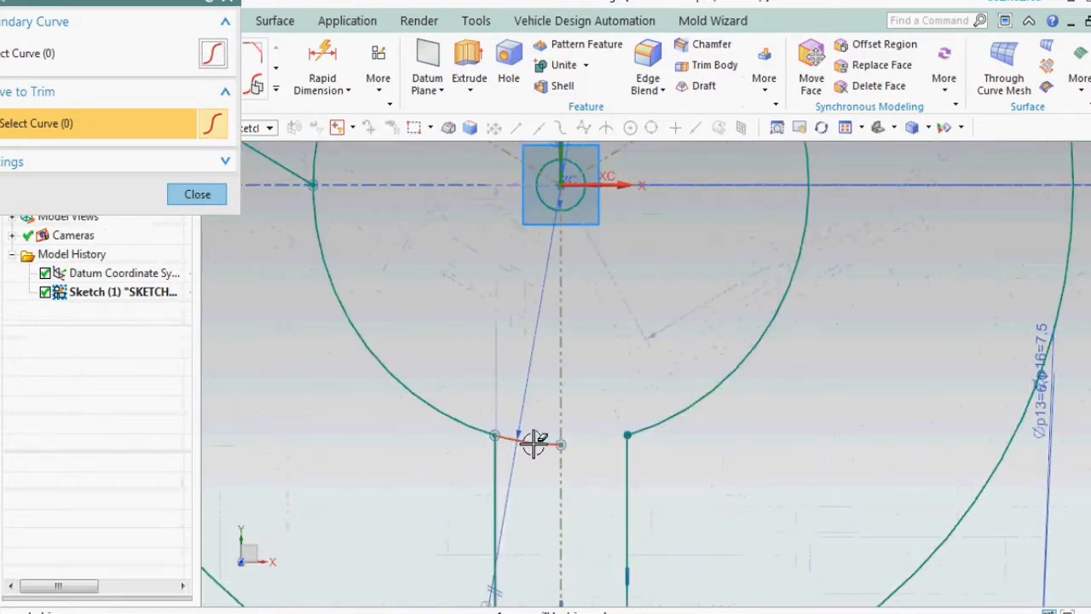
click(533, 444)
Trim away the remaining inner and outer circle arcs between the paired lines to open all three spokes
scroll(548, 446, down, 4)
scroll(502, 346, up, 3)
click(502, 346)
click(854, 309)
click(1048, 223)
scroll(925, 280, down, 3)
scroll(631, 206, up, 1)
click(617, 246)
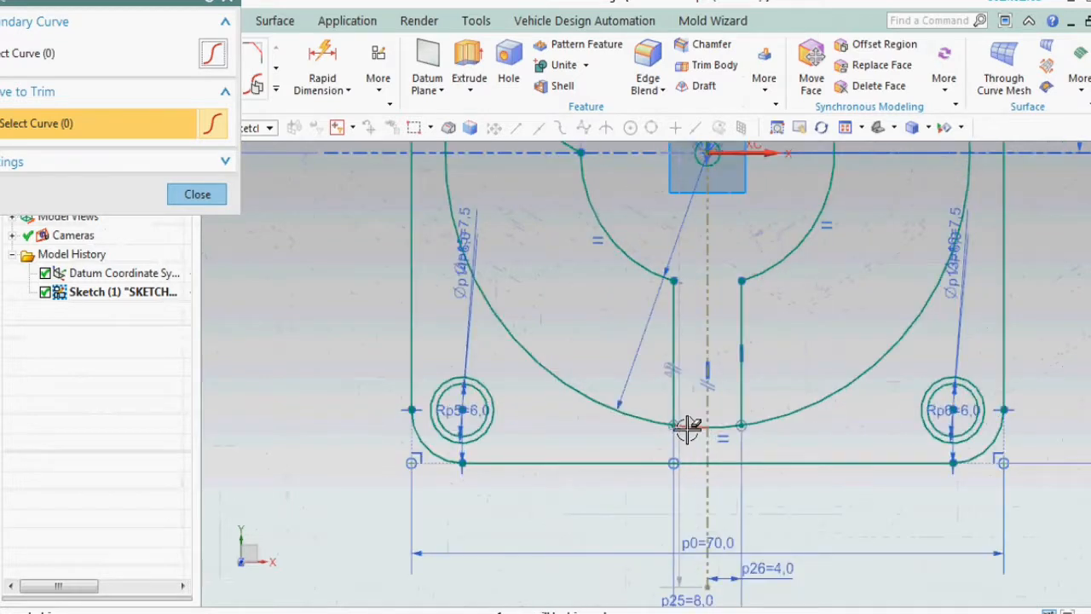
scroll(701, 534, down, 3)
key(Escape)
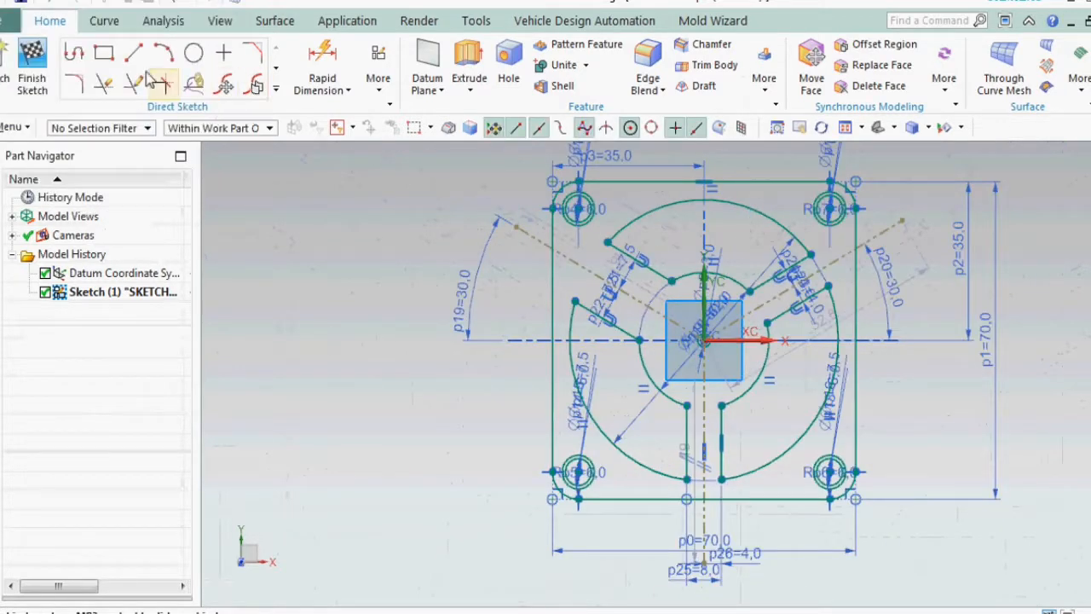
click(74, 83)
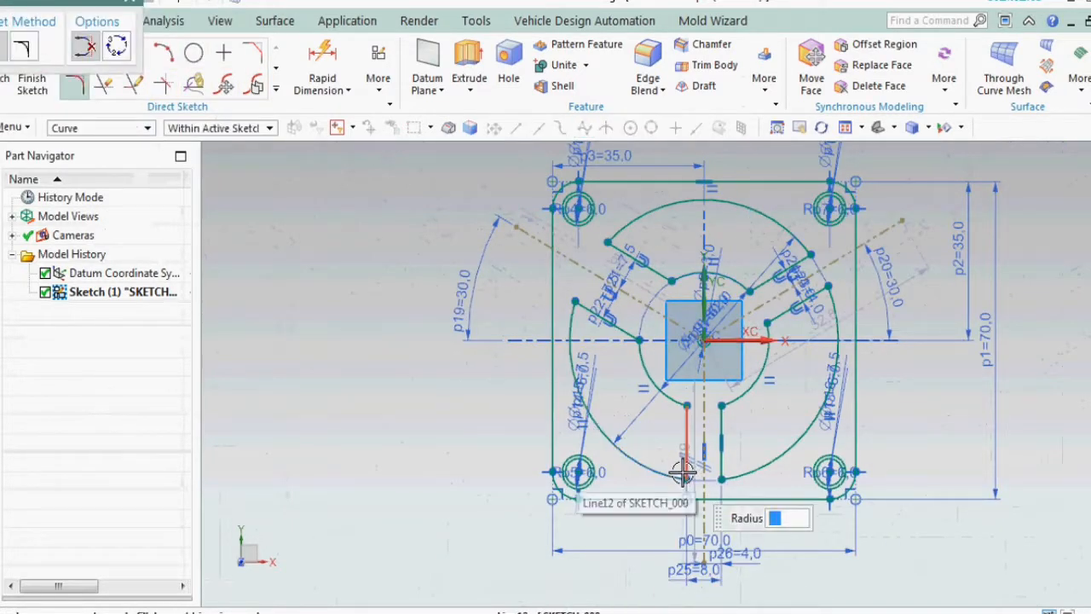
scroll(695, 414, up, 3)
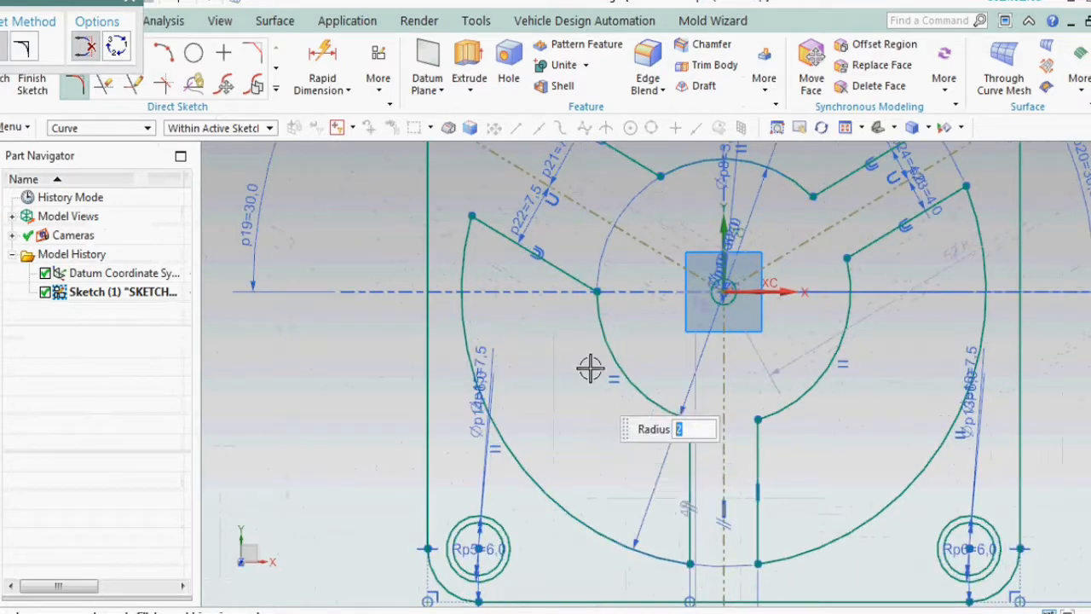
click(599, 313)
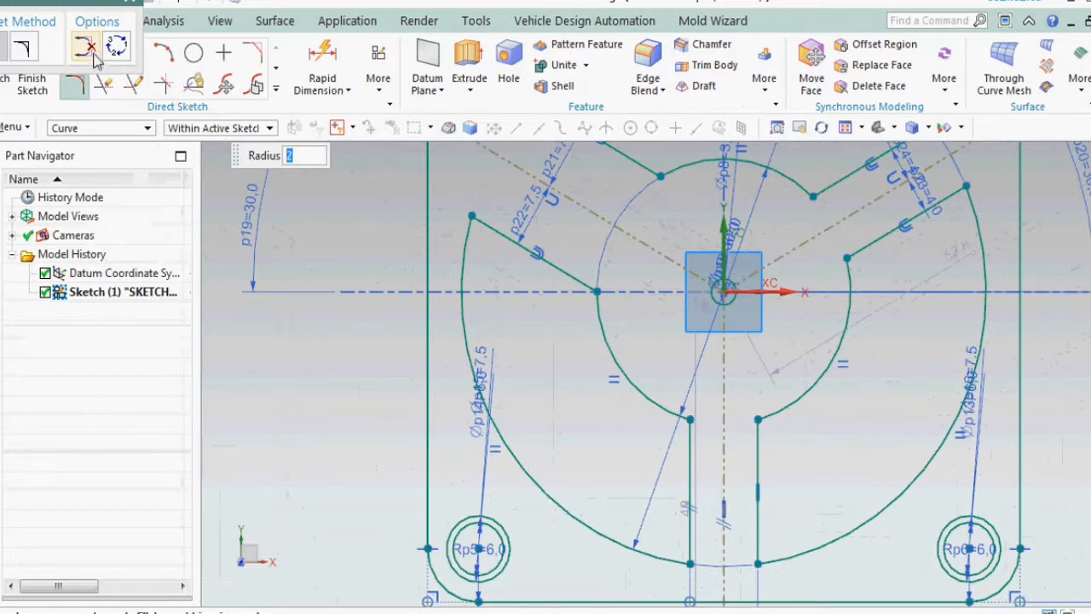
key(Escape)
Fillet the six corners where the spoke lines meet the inner ring circle with a 2 mm radius
click(77, 85)
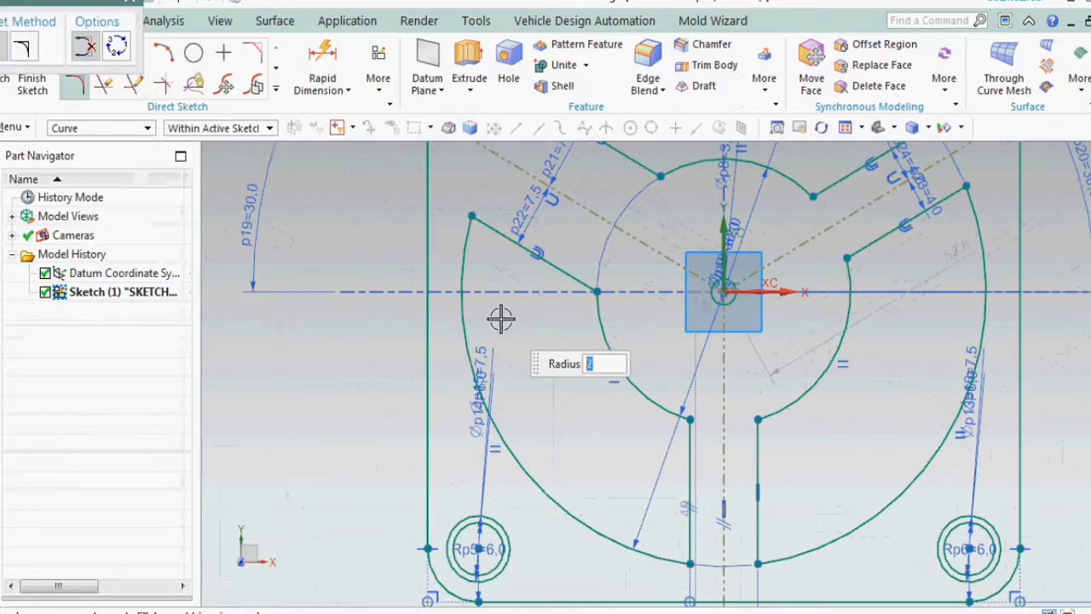
click(594, 289)
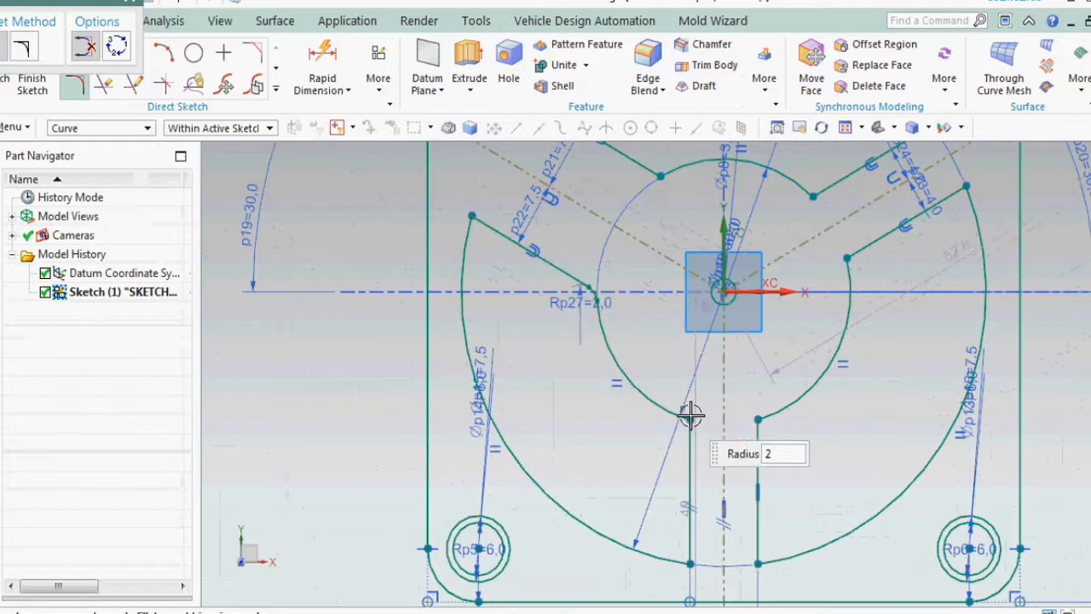
click(689, 417)
click(762, 415)
click(850, 252)
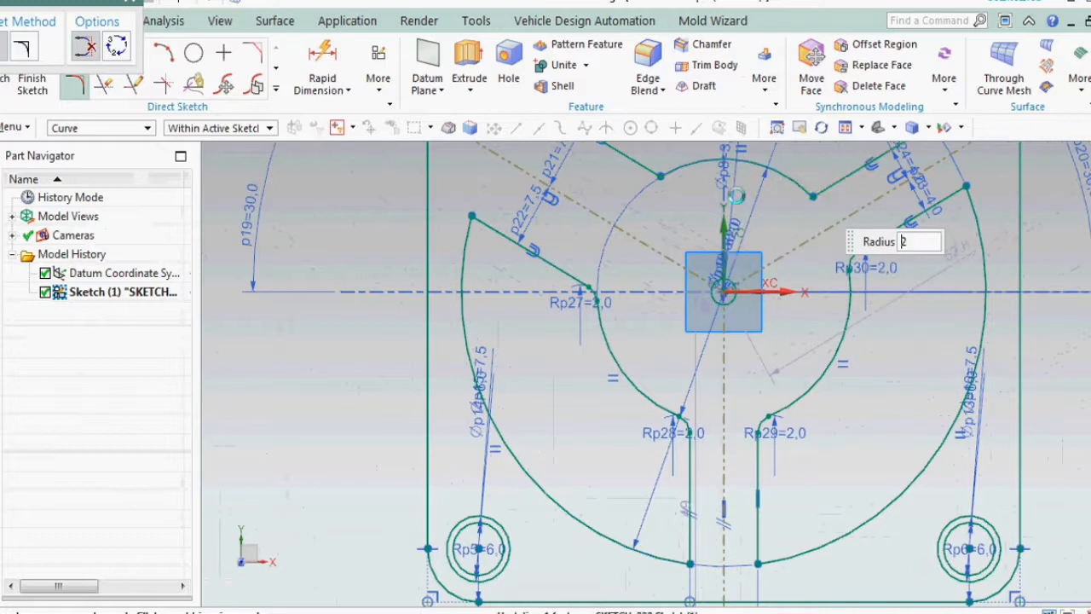
click(811, 195)
scroll(536, 297, down, 5)
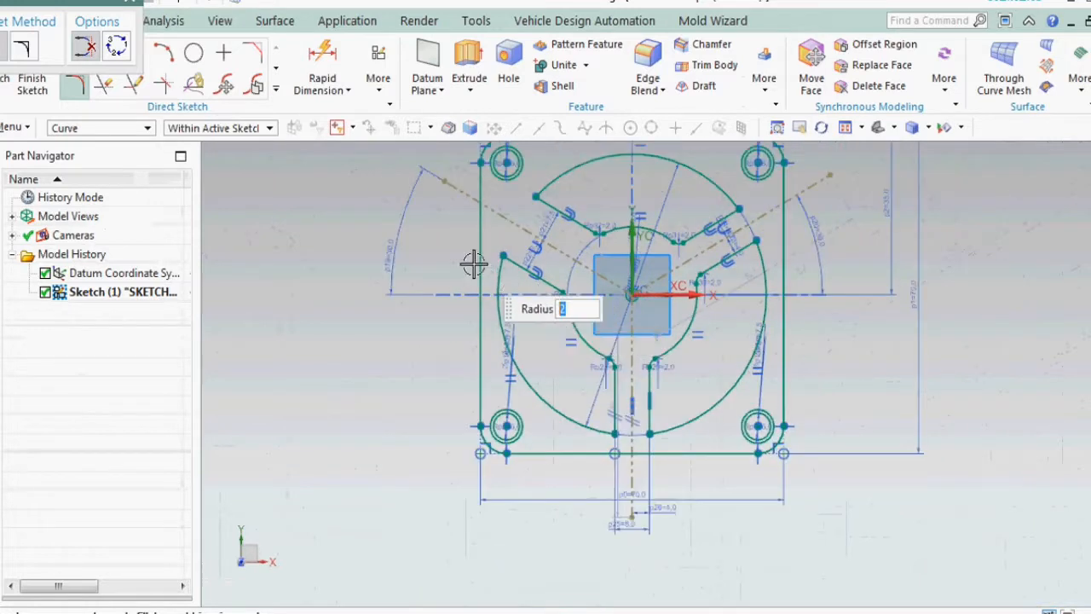
Try a 6 mm fillet at the upper outer corner of the lower-left ring opening and undo it
text(6)
click(500, 255)
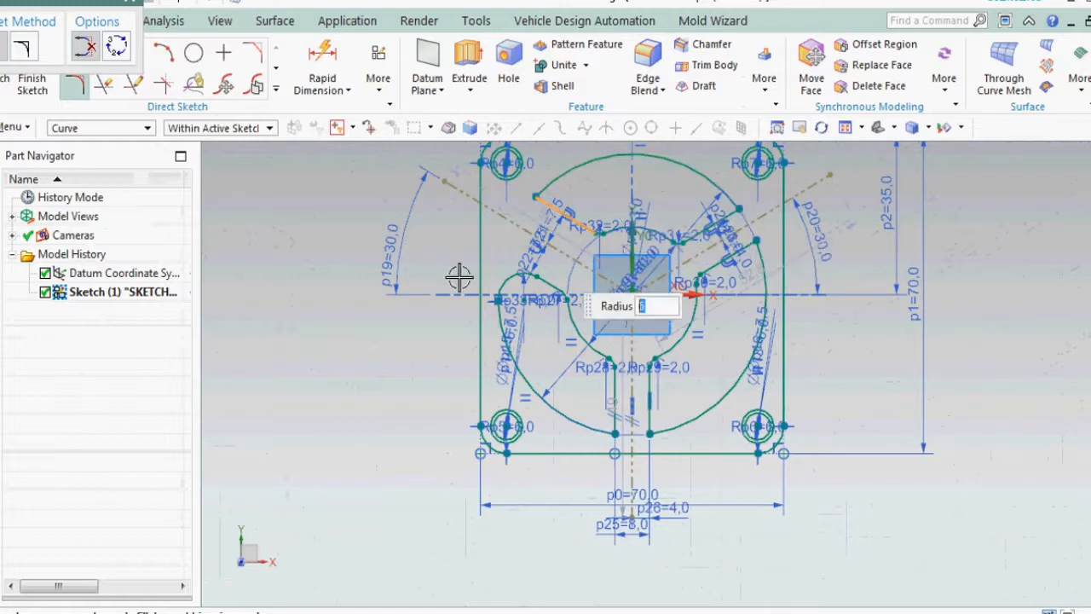
key(Escape)
scroll(523, 285, up, 3)
scroll(522, 286, up, 2)
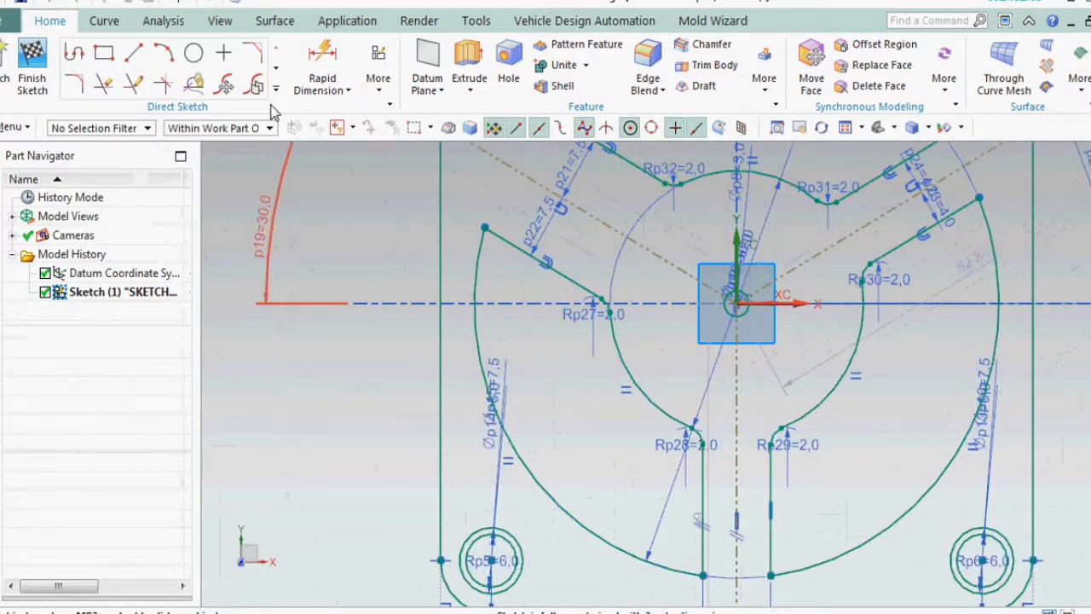
Fillet the two outer corners beside the upper-left spoke with a 4 mm radius
click(74, 84)
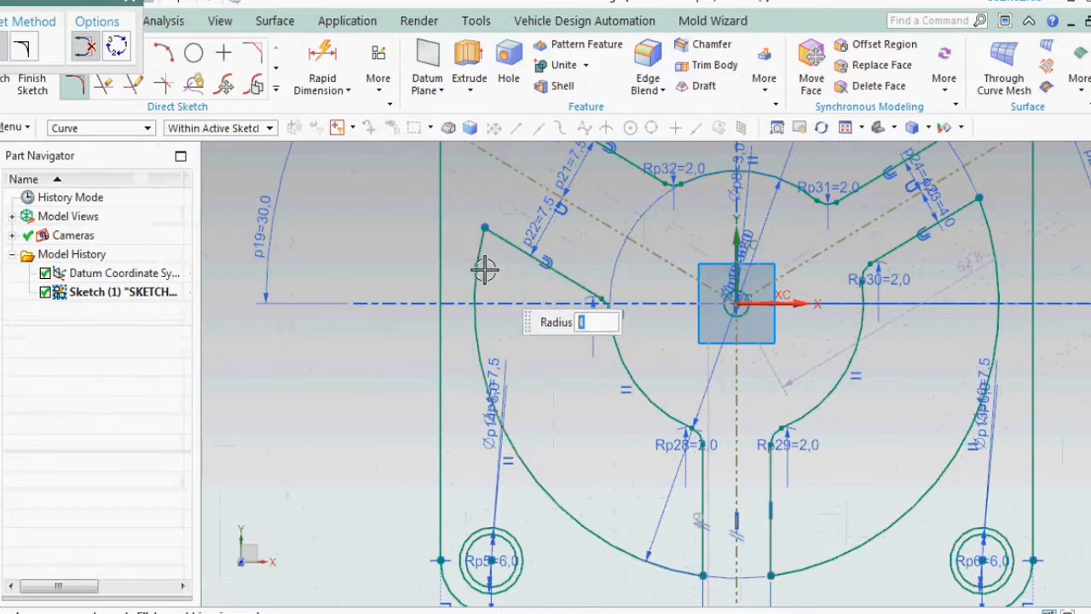
click(485, 229)
scroll(502, 316, down, 2)
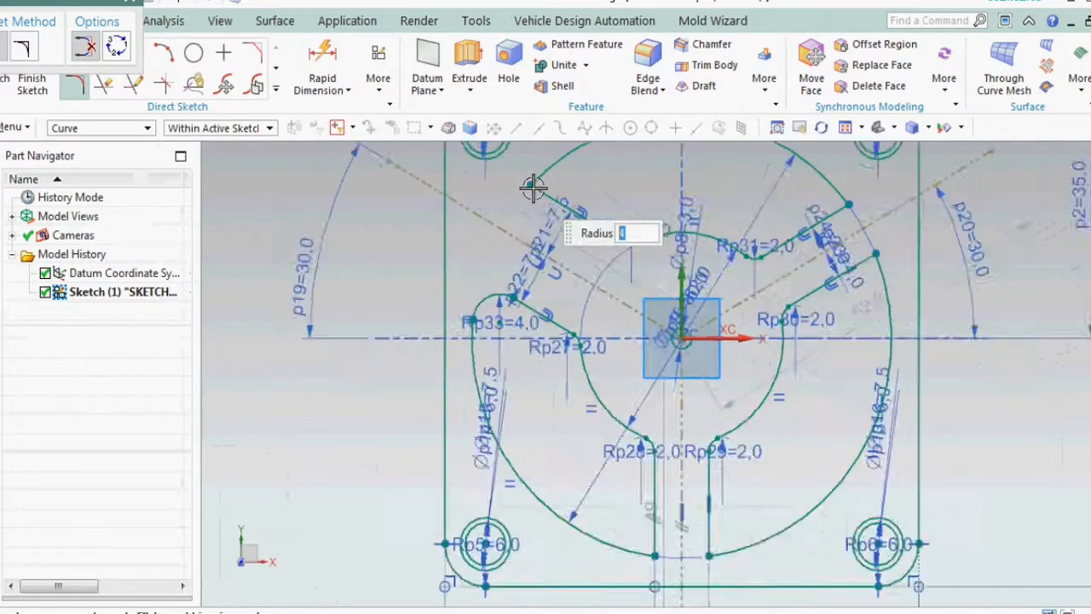
scroll(534, 189, up, 2)
click(531, 185)
scroll(517, 278, down, 2)
click(540, 219)
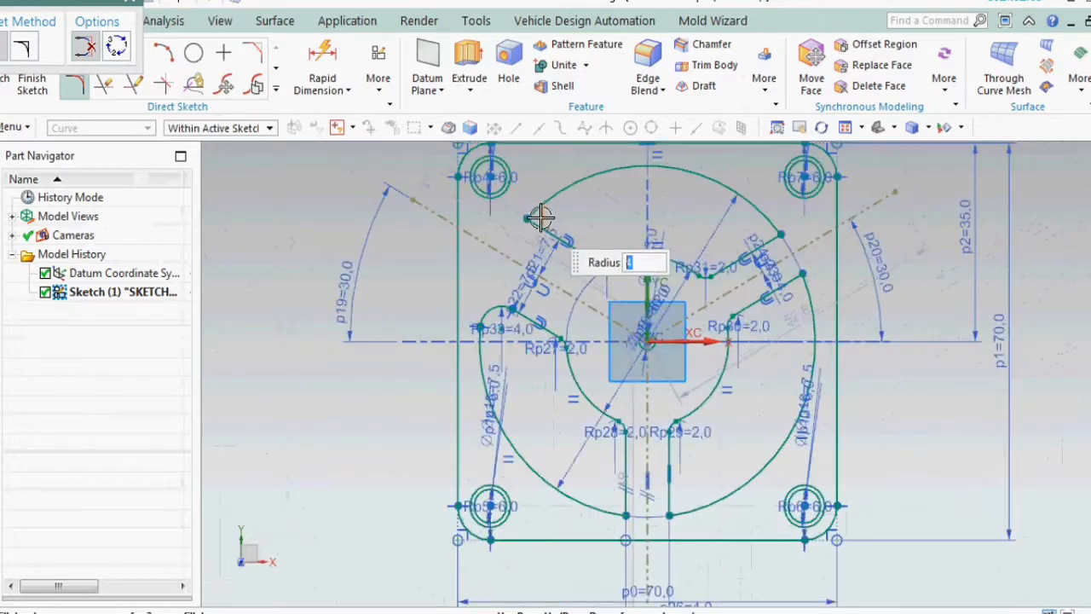
Fillet the two outer corners beside the upper-right spoke with a 4 mm radius
scroll(778, 236, up, 3)
click(778, 236)
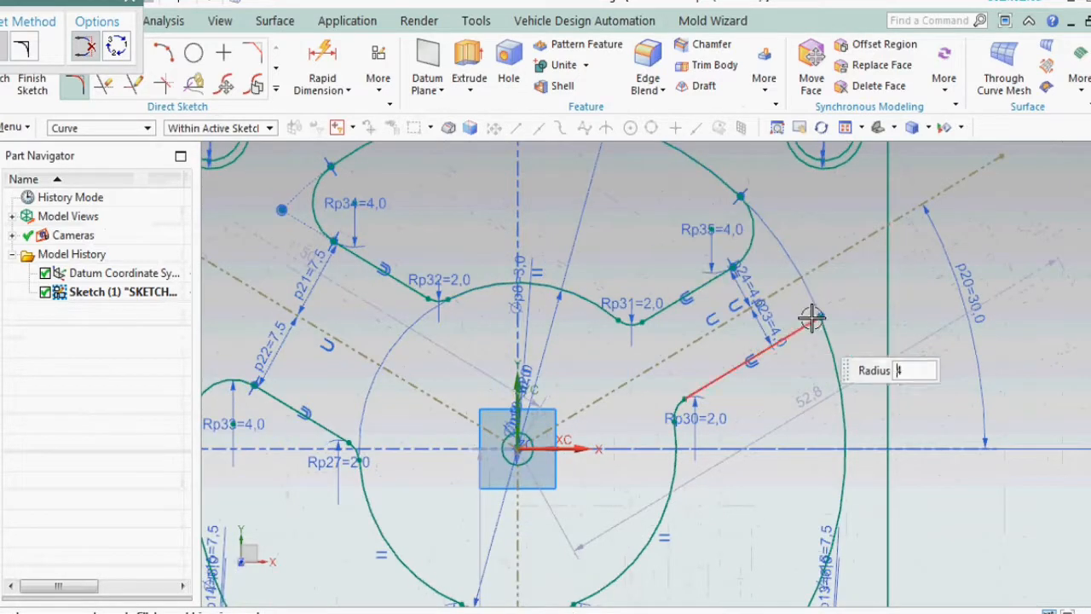
click(735, 291)
Fillet the two outer corners beside the lower vertical spoke with a 4 mm radius
scroll(816, 384, down, 3)
scroll(687, 404, up, 3)
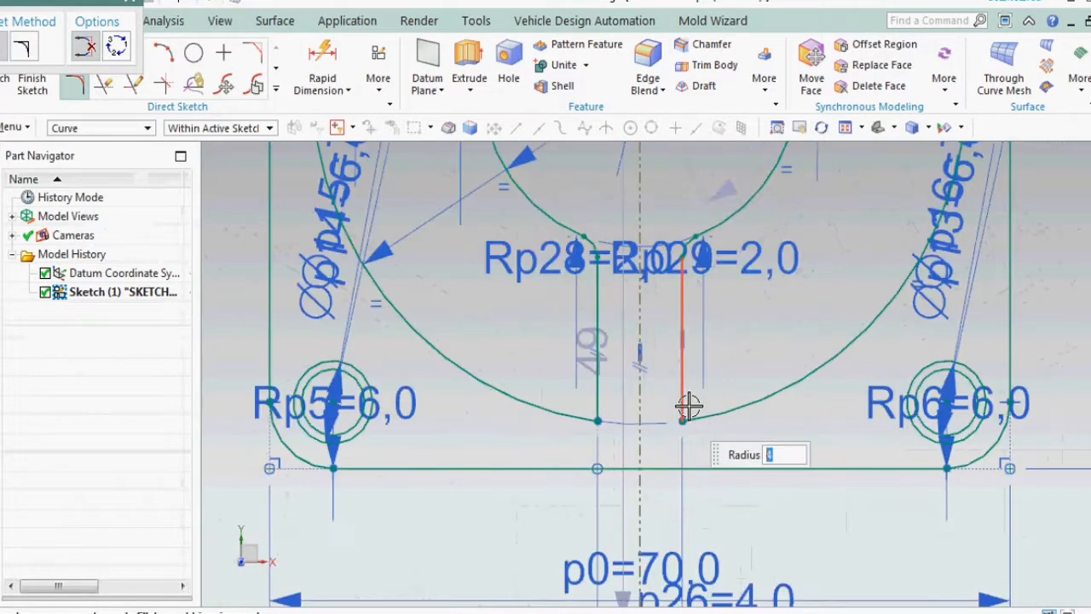
click(684, 418)
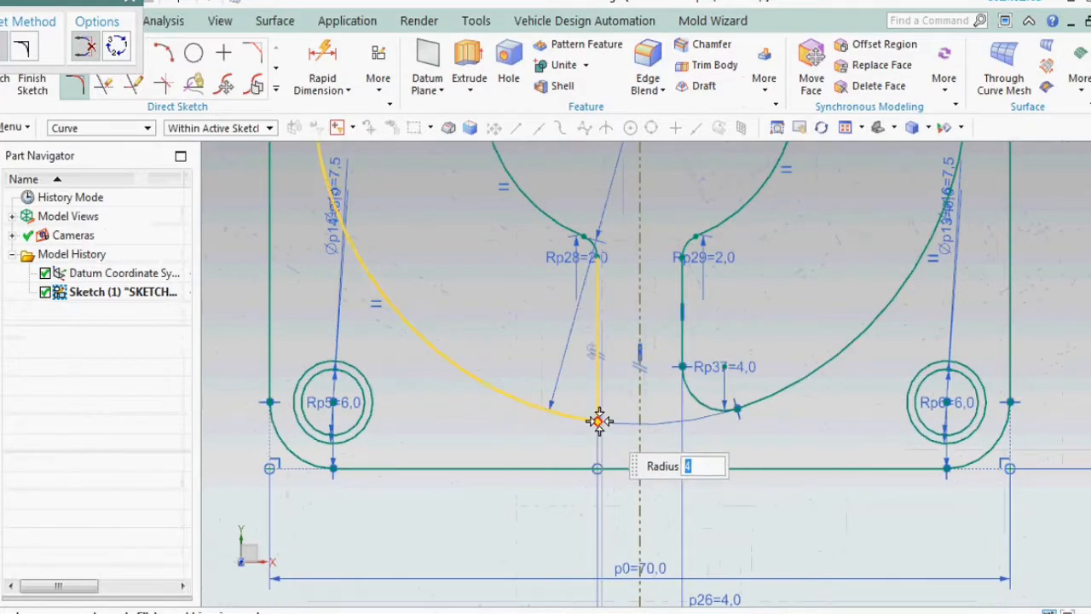
scroll(409, 407, down, 2)
key(Escape)
scroll(555, 423, down, 4)
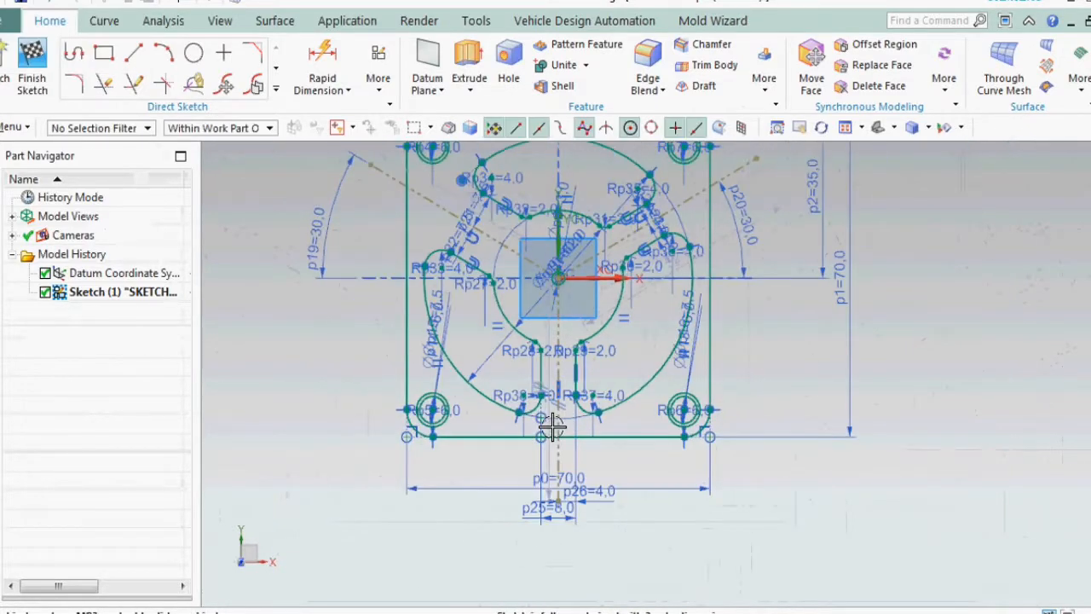
Finish the sketch and extrude the plate outline, with its three ring openings and smaller corner circles as holes, to -20 mm
key(ctrl+q)
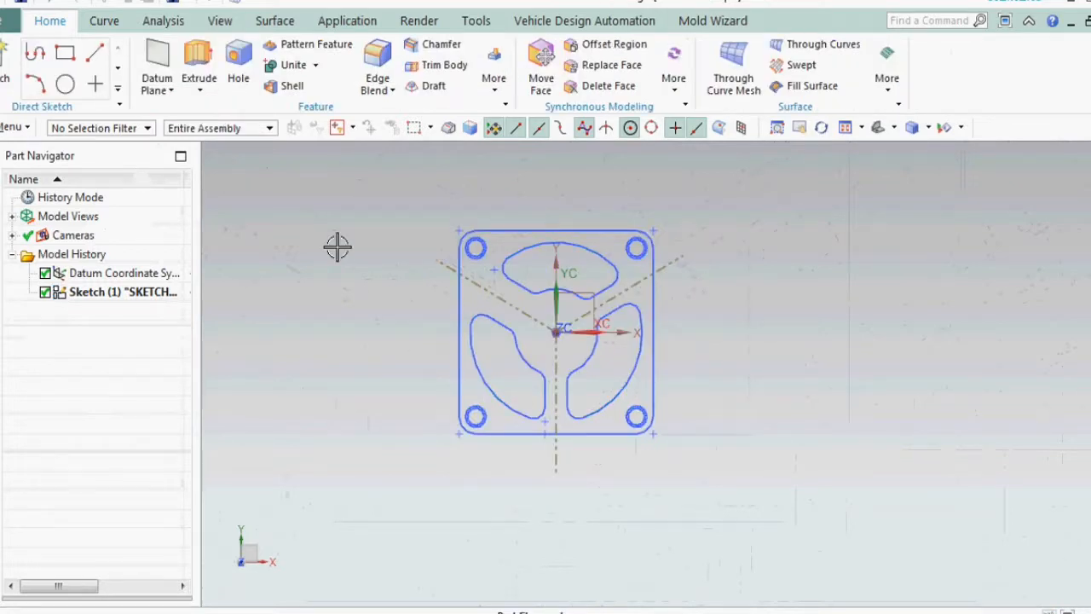
key(x)
scroll(540, 309, up, 4)
click(551, 282)
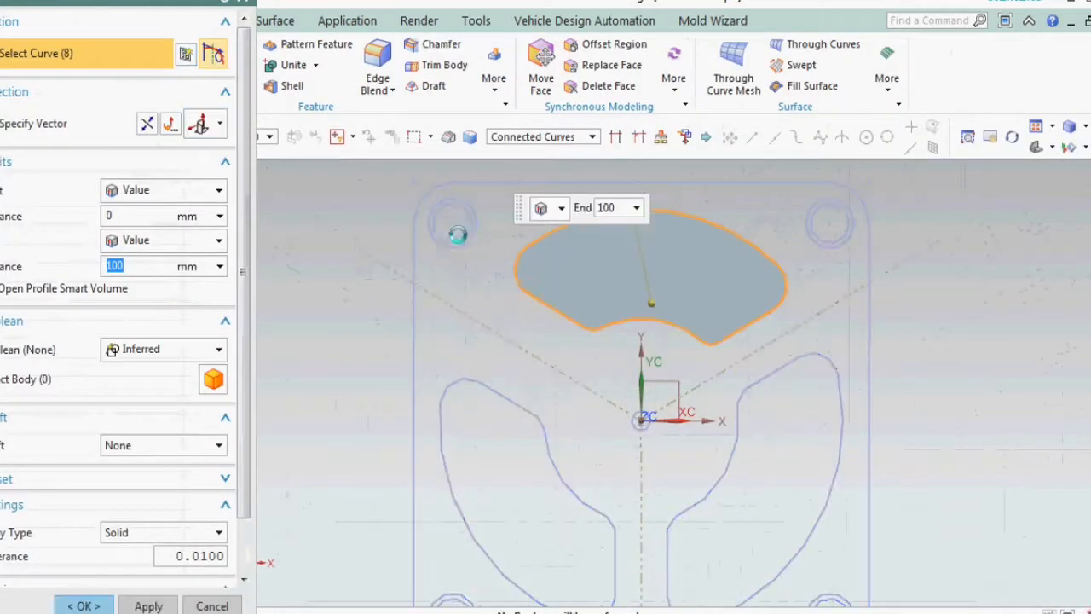
click(458, 235)
click(505, 395)
click(743, 435)
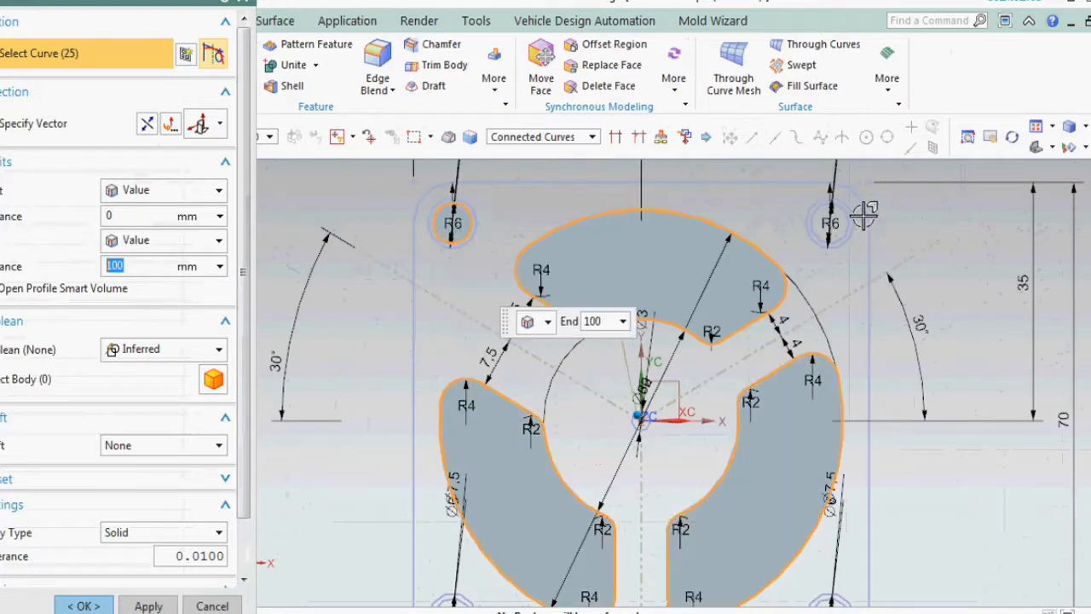
click(850, 222)
scroll(750, 414, down, 3)
scroll(749, 414, up, 5)
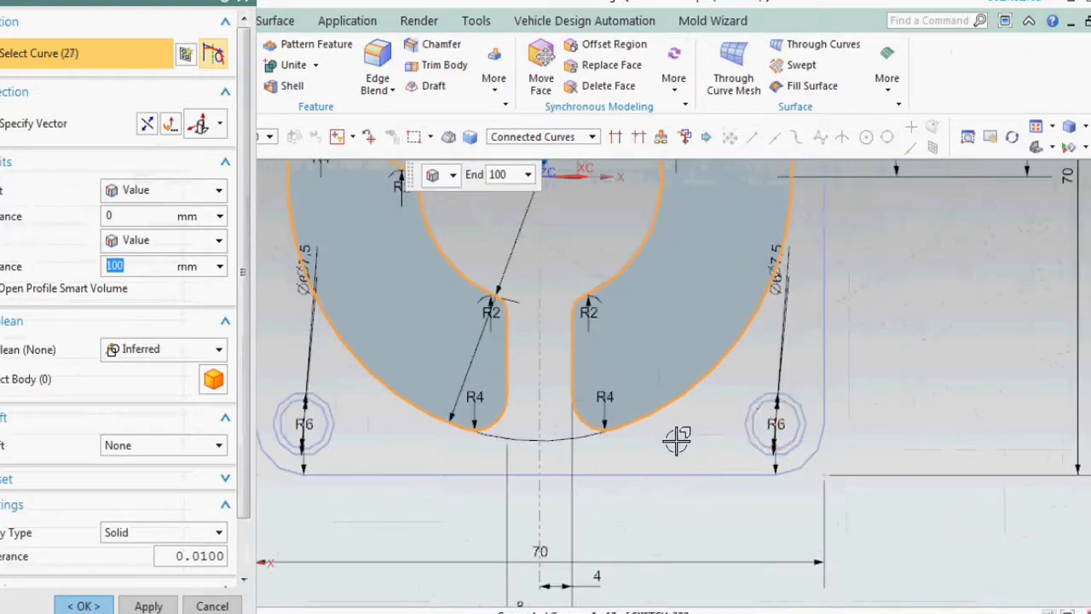
click(333, 421)
click(596, 475)
scroll(664, 503, down, 3)
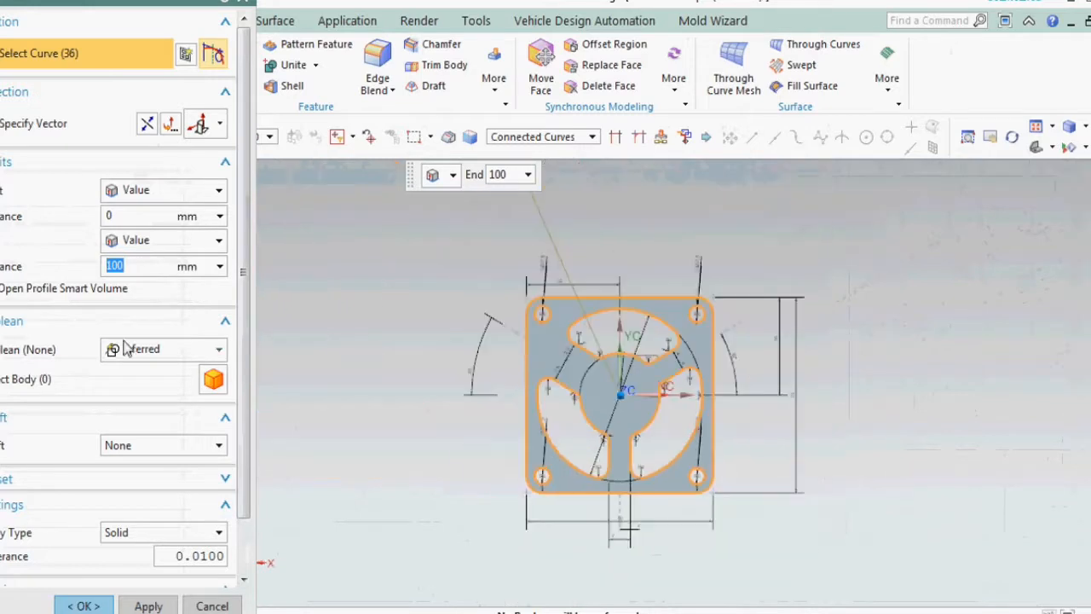
click(147, 605)
Extrude the four larger 7.5 mm corner circles to -3.5 mm with Subtract to counterbore the corner holes
middle_drag(560, 434, 647, 408)
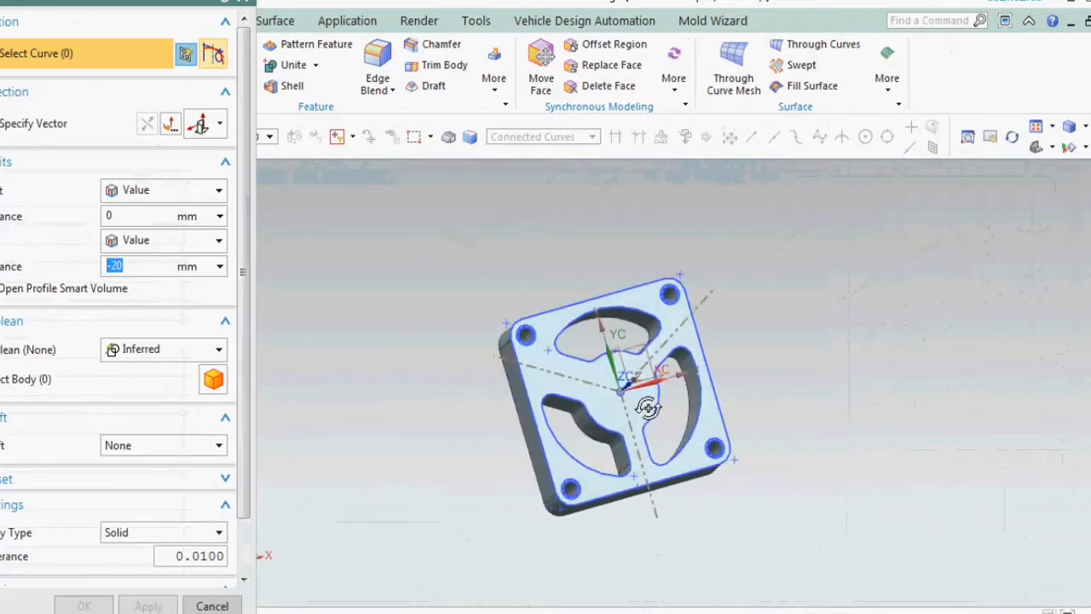
scroll(524, 328, up, 5)
click(500, 356)
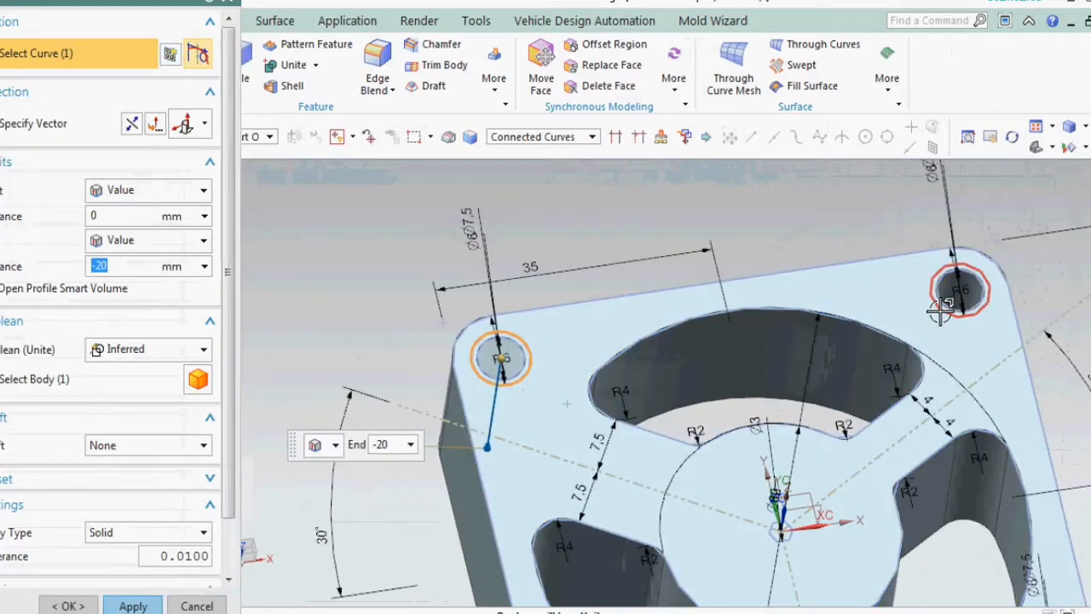
click(940, 311)
scroll(714, 215, down, 5)
scroll(825, 383, up, 4)
click(823, 356)
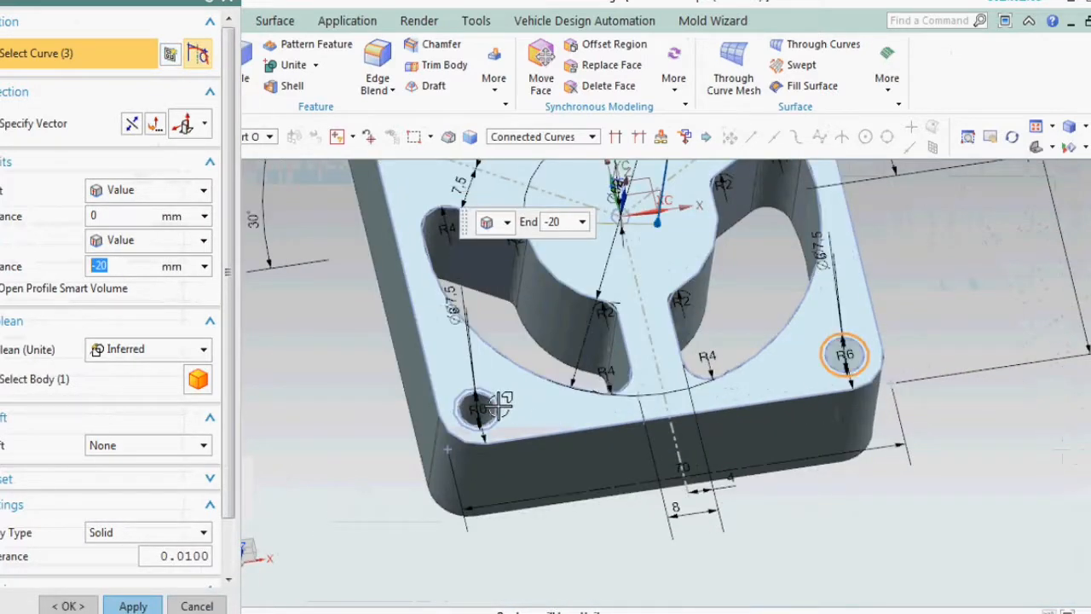
click(482, 407)
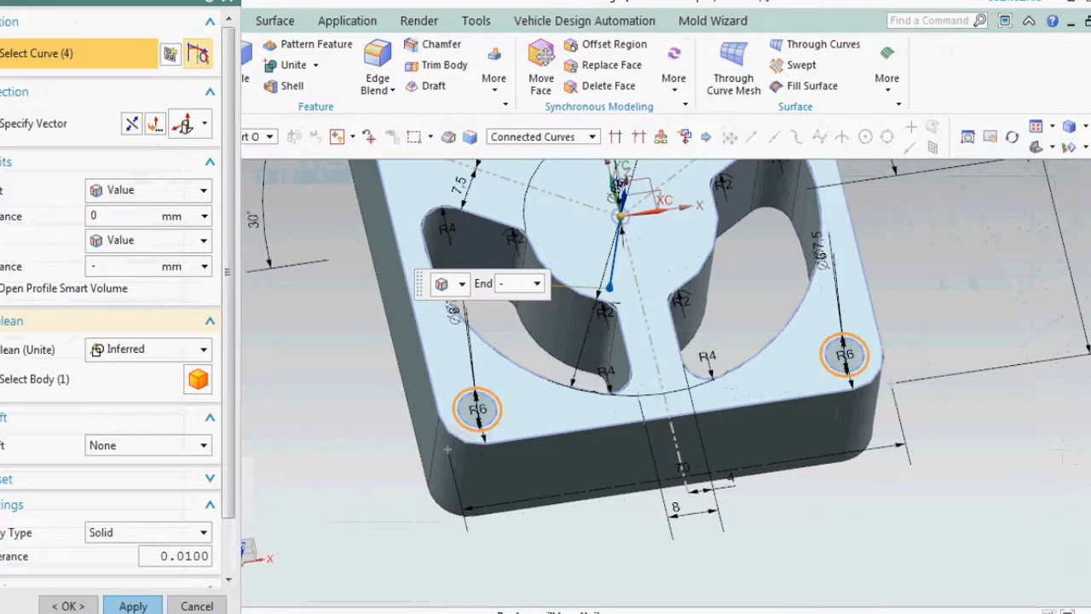
click(149, 350)
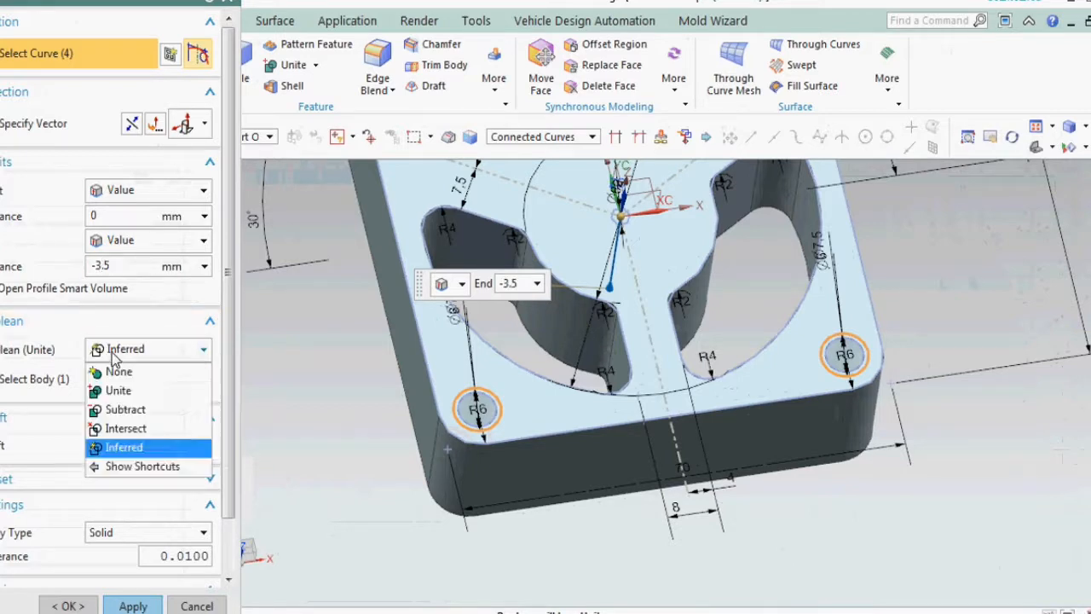
click(122, 406)
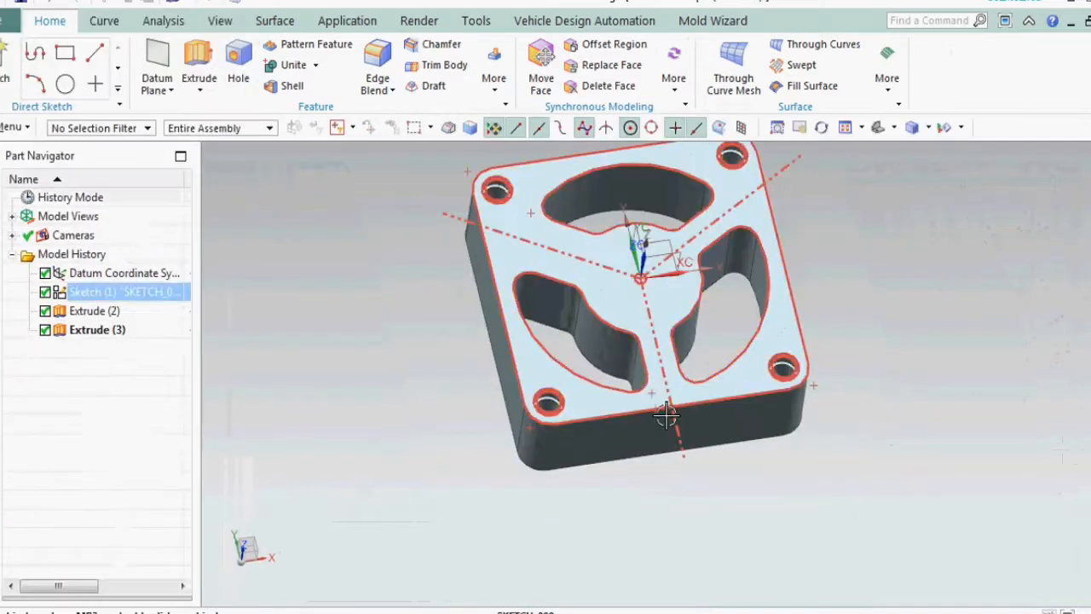
Extrude the 3 mm circle at the plate's centre to -20 mm with Subtract to cut a central hole
middle_drag(666, 415, 662, 438)
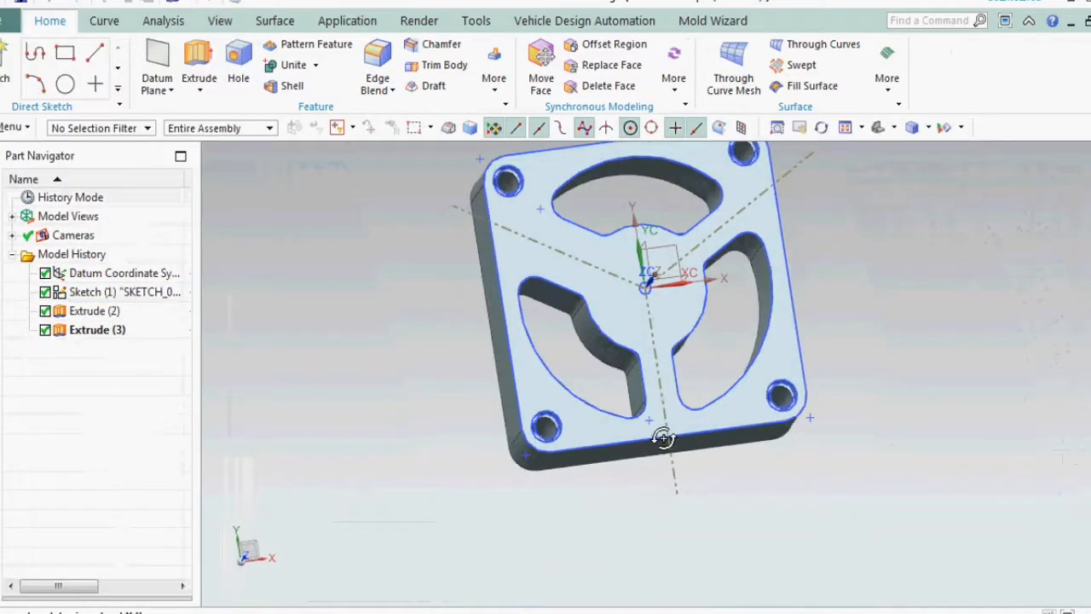
scroll(643, 286, up, 1)
scroll(642, 286, up, 4)
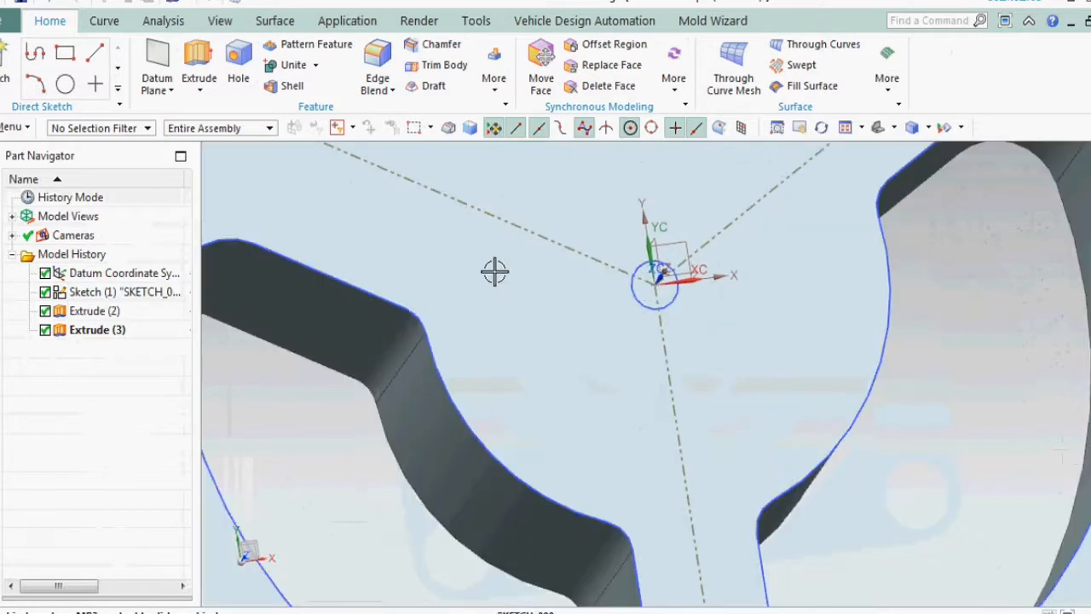
key(x)
click(666, 312)
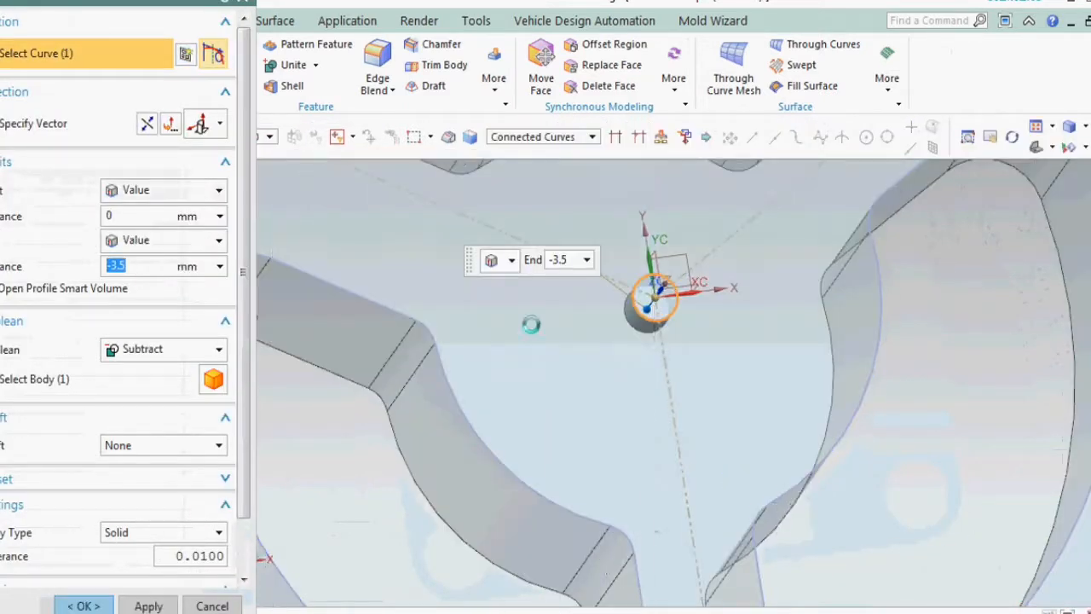
text(-20)
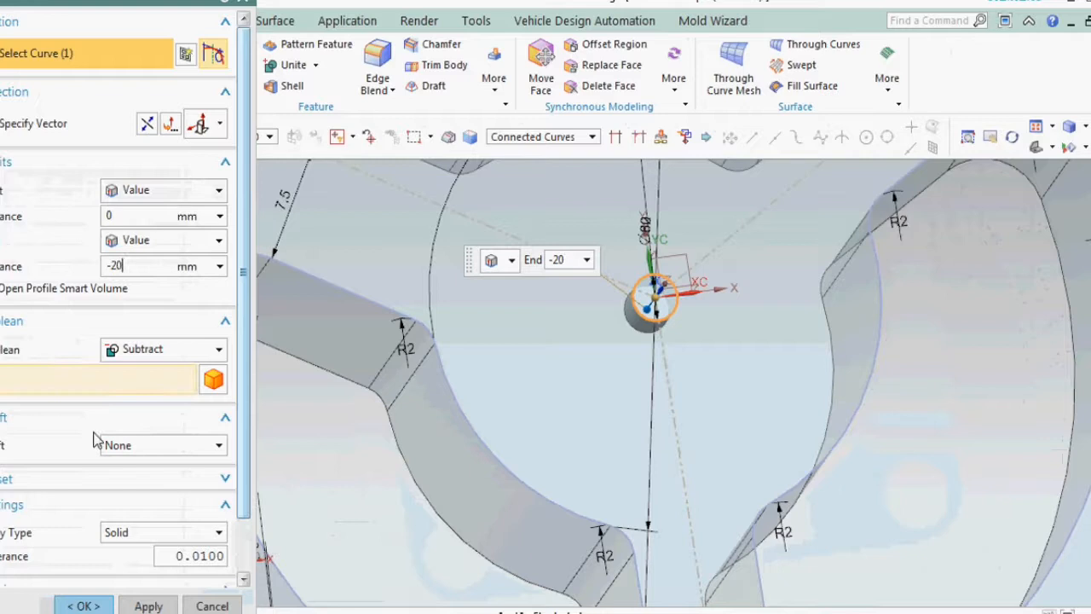
click(73, 604)
Hide the plate's profile sketch
scroll(661, 392, down, 2)
middle_drag(660, 392, 670, 450)
scroll(645, 409, down, 3)
middle_drag(526, 429, 576, 425)
click(576, 424)
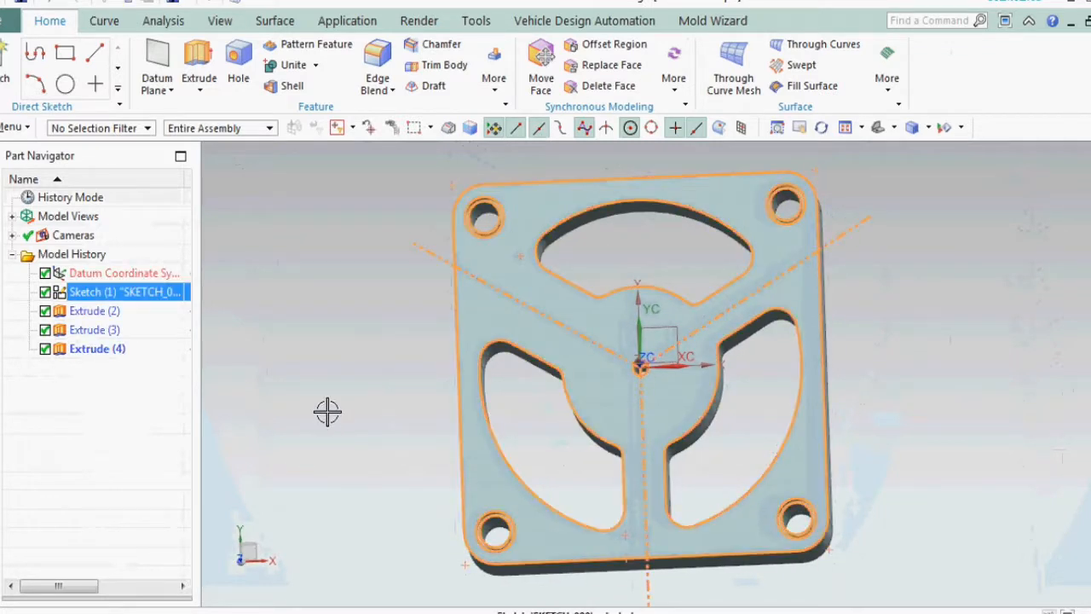
key(ctrl+b)
Sketch a 62 mm diameter circle centred on the origin in the plate's XY plane
key(F8)
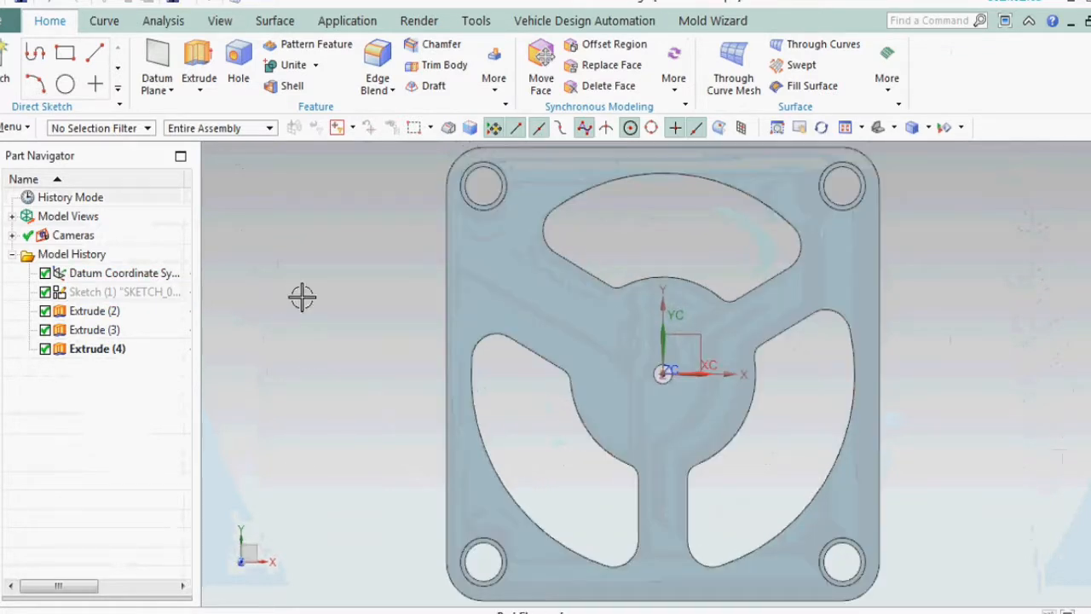
click(452, 413)
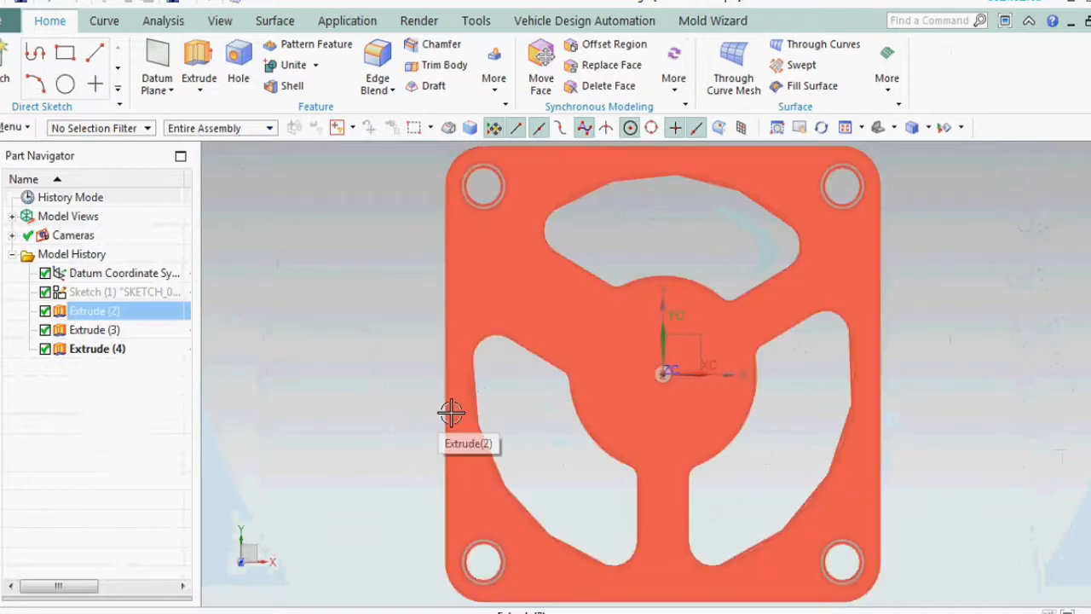
click(65, 82)
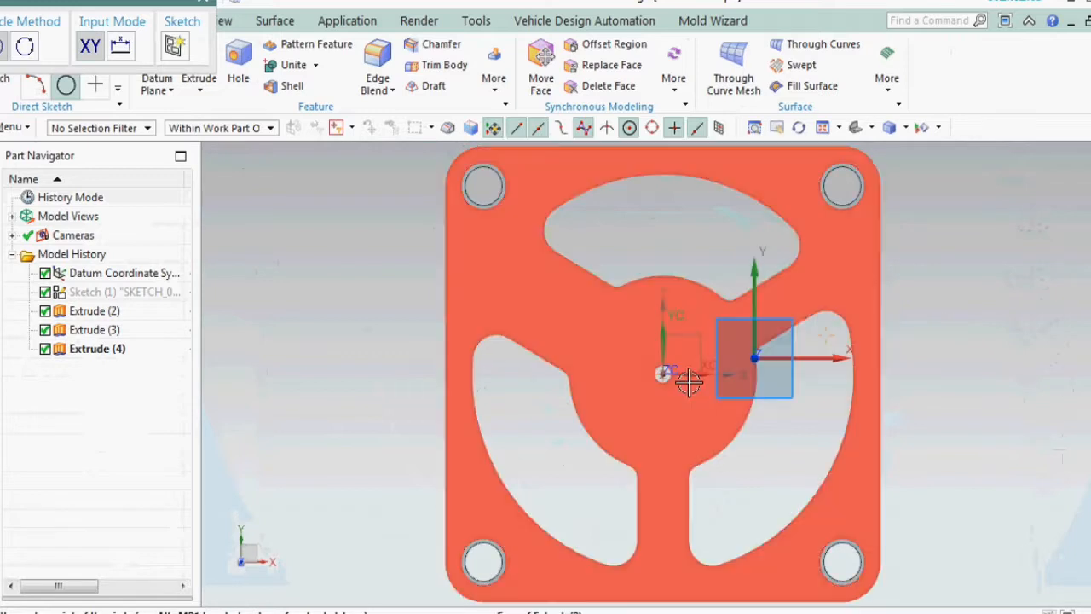
click(663, 373)
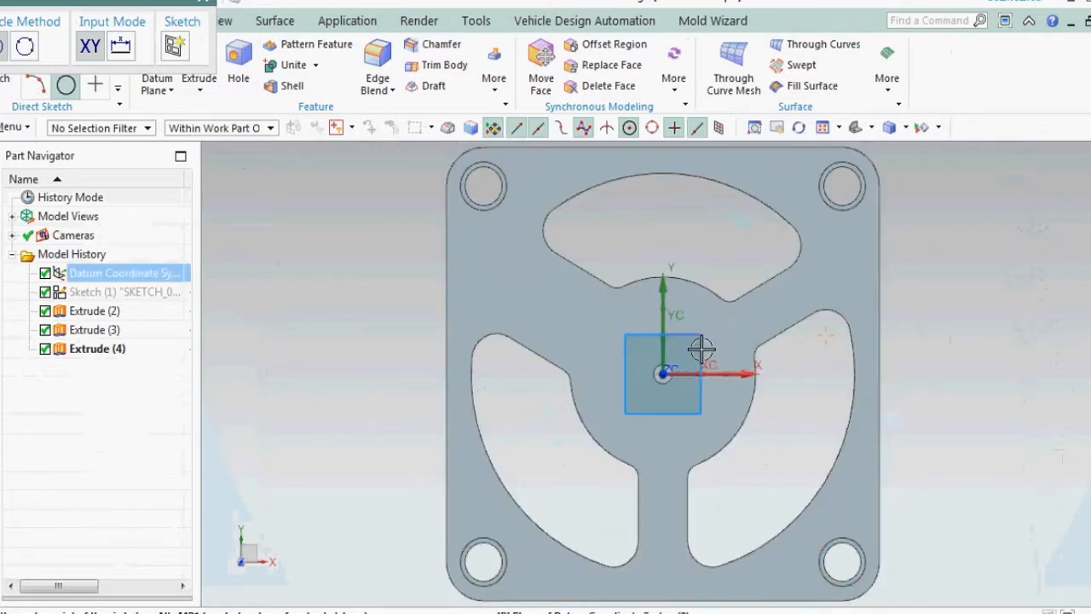
click(735, 199)
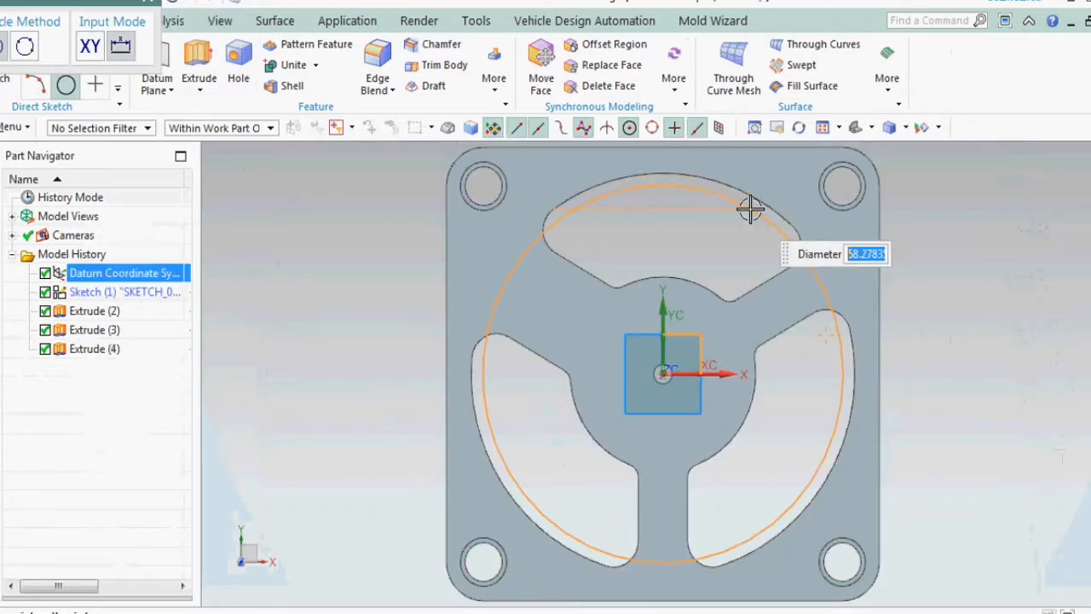
text(62)
key(Return)
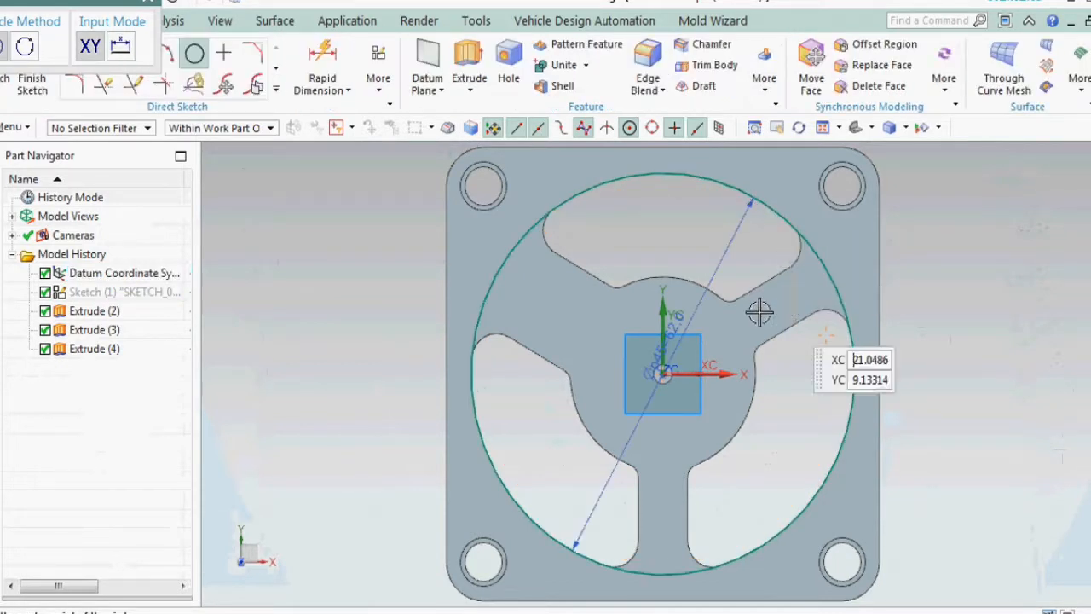
Add a concentric 68 mm diameter circle around the 62 mm one and finish the sketch
click(772, 219)
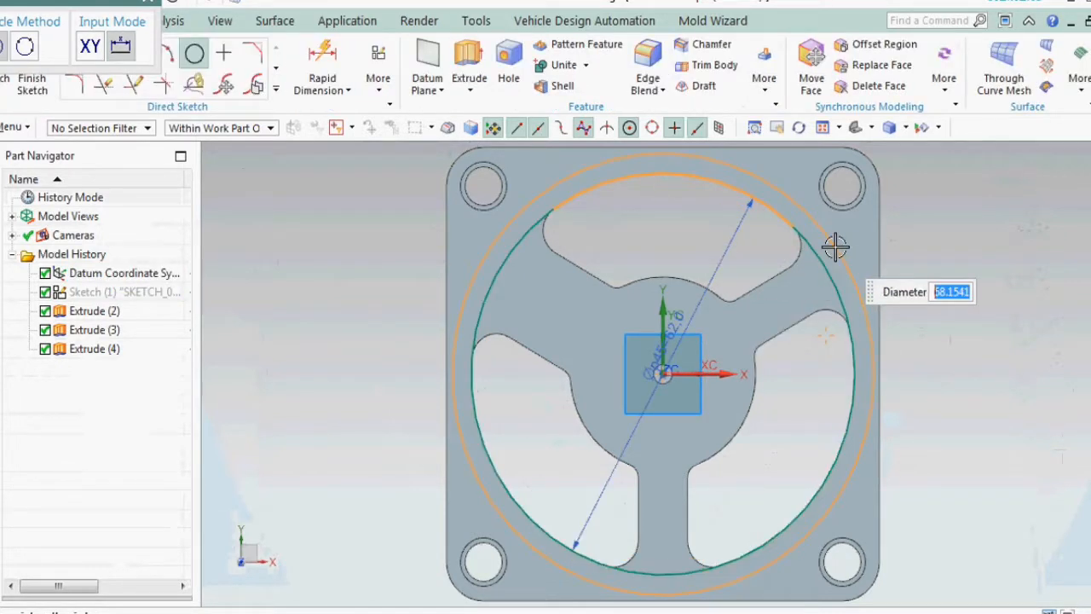
key(Return)
key(ctrl+q)
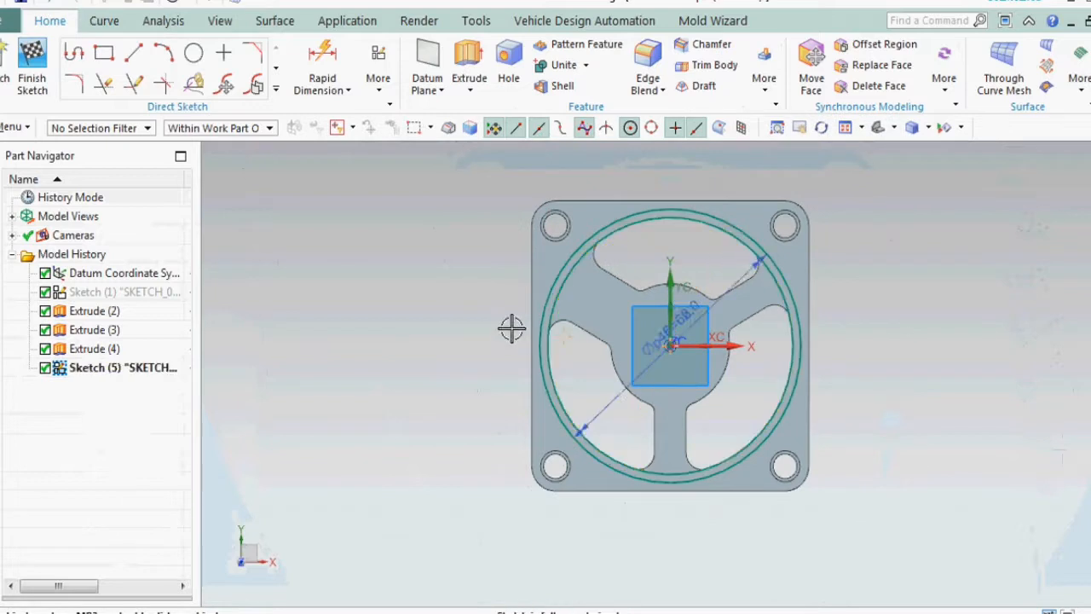
scroll(555, 346, up, 3)
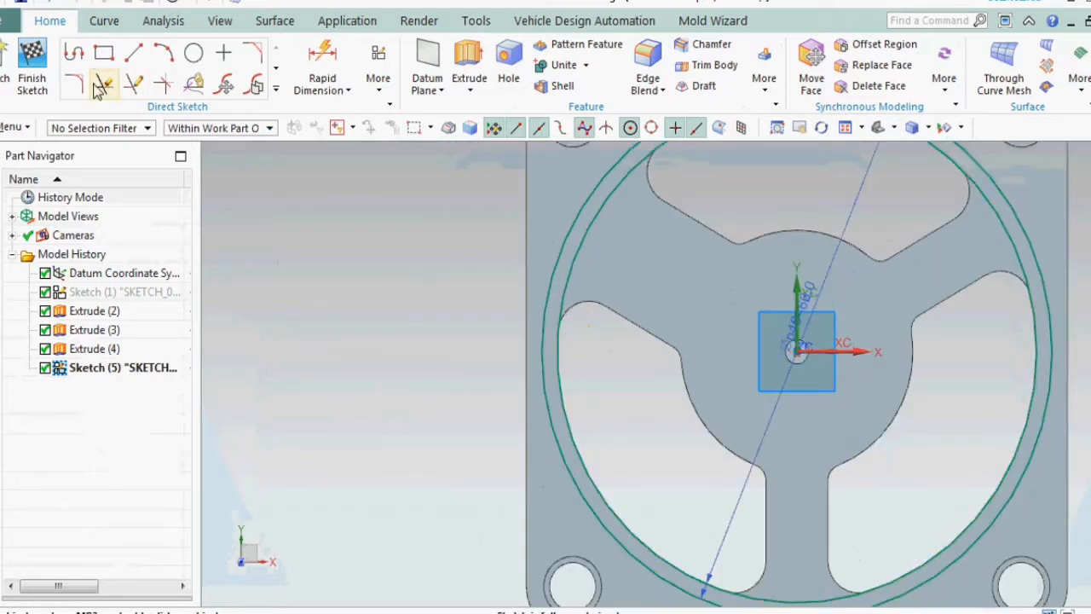
click(23, 90)
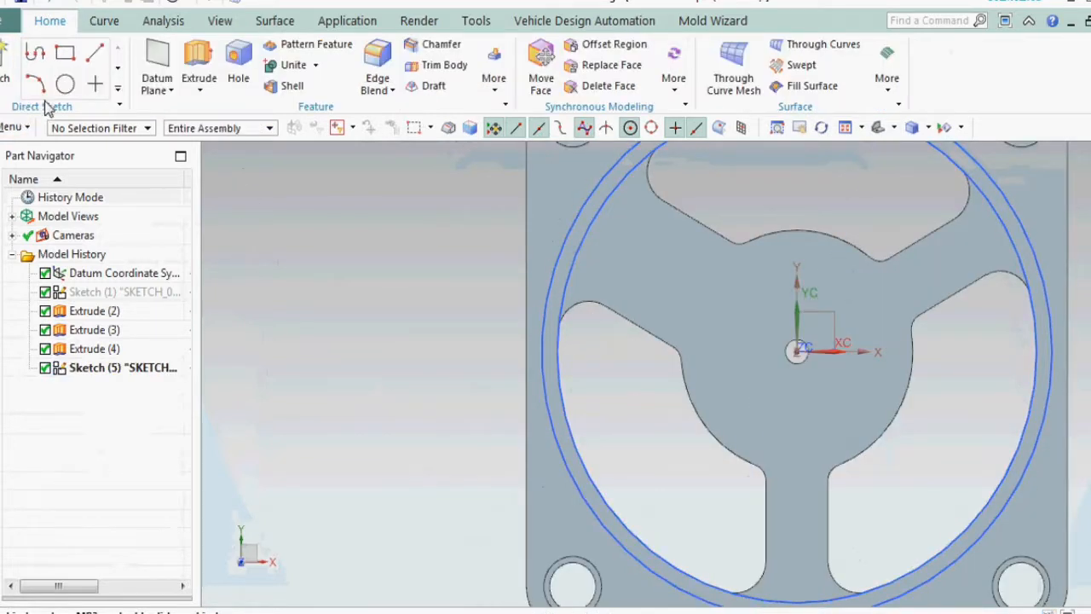
double_click(566, 224)
mouse_move(509, 292)
middle_down()
mouse_move(558, 313)
mouse_move(583, 349)
middle_up()
scroll(558, 313, down, 2)
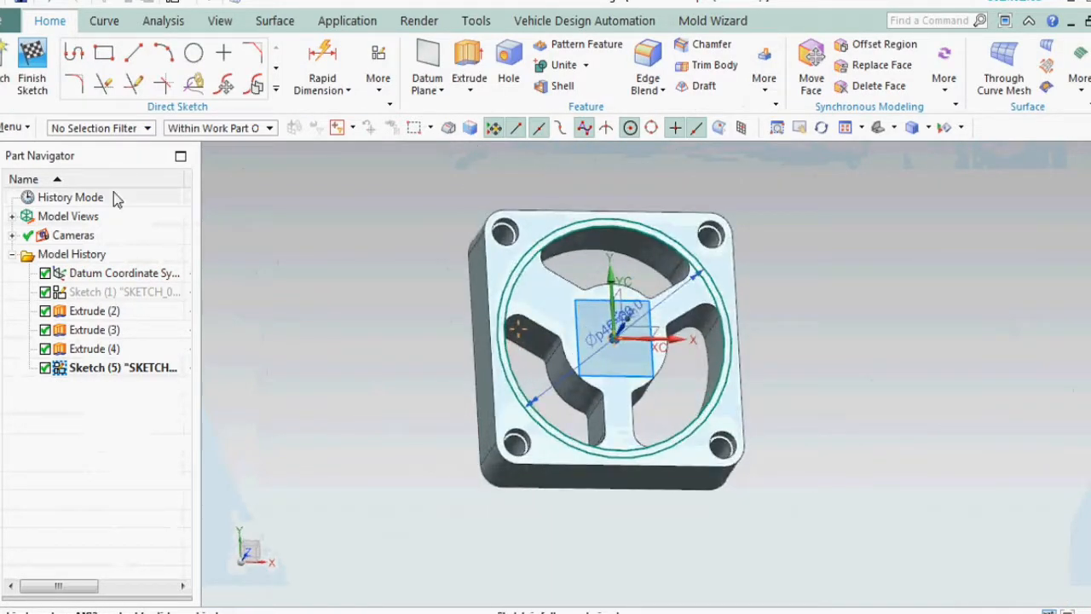
scroll(571, 256, up, 3)
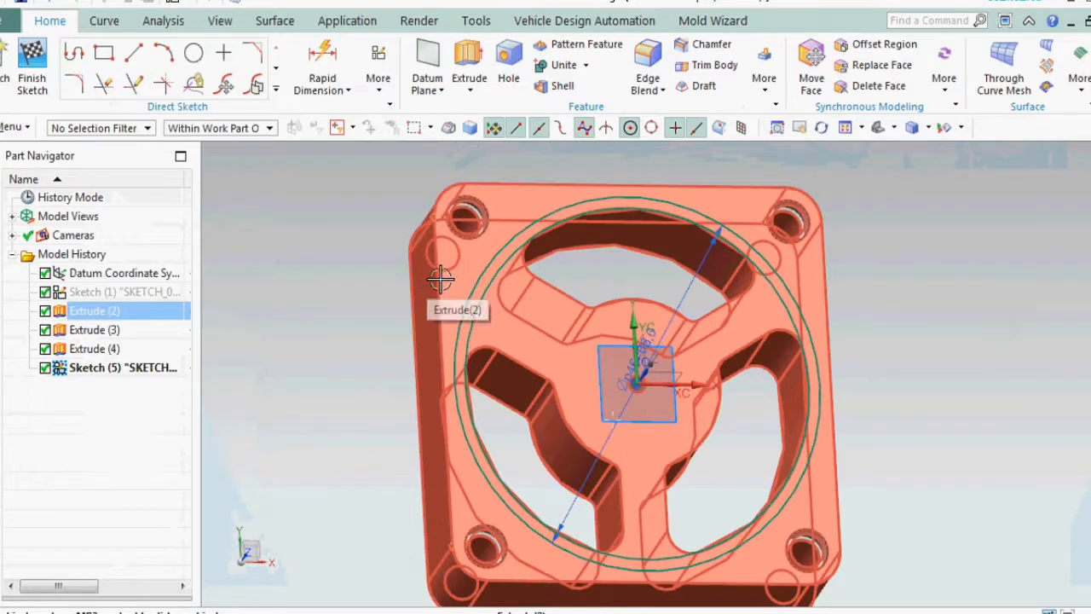
mouse_move(559, 288)
middle_down()
mouse_move(554, 302)
mouse_move(582, 321)
middle_up()
key(F8)
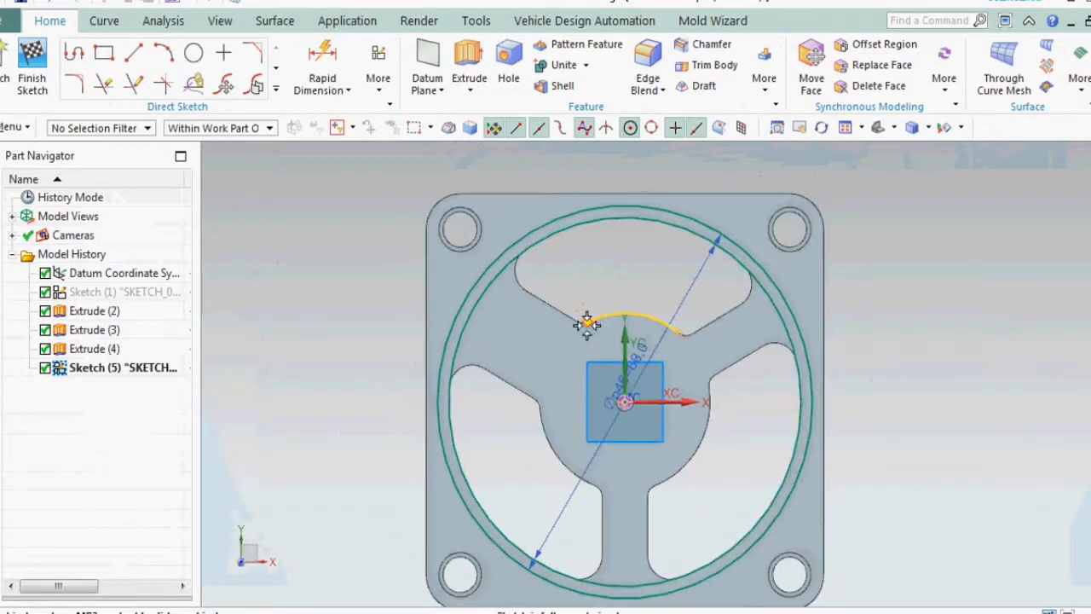
scroll(525, 259, down, 2)
scroll(526, 260, up, 2)
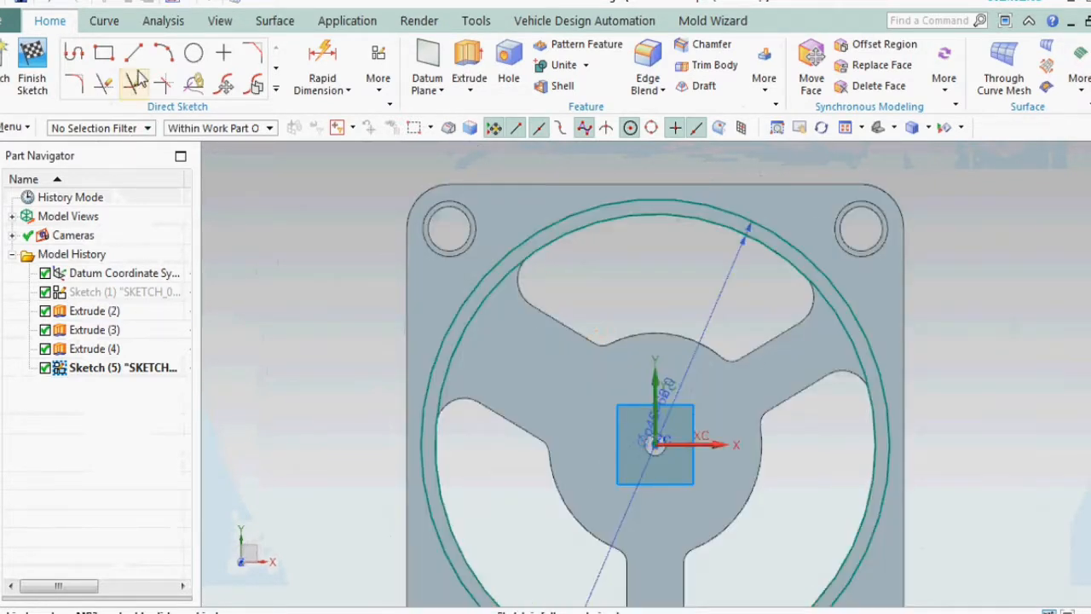
click(131, 57)
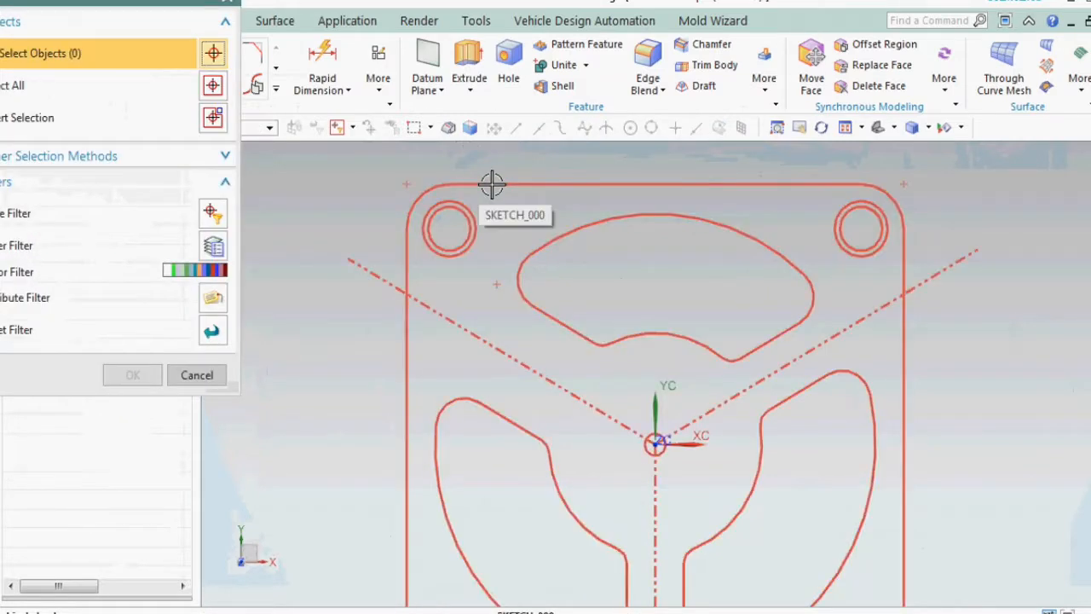
click(421, 300)
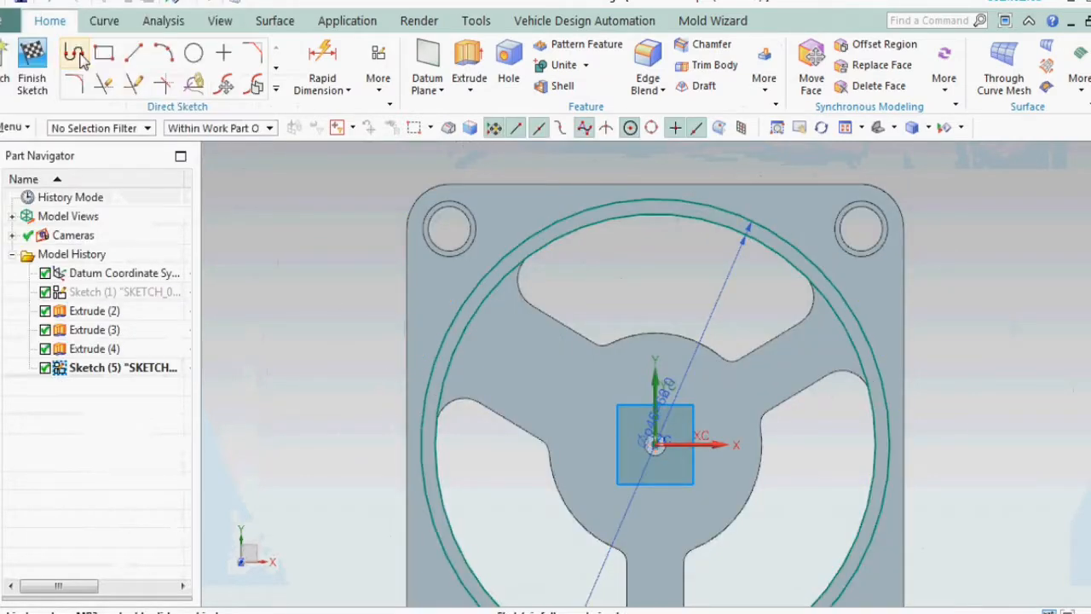
click(32, 69)
Extrude the inner 62 mm circle to -15 mm with Subtract to cut a round recess in the plate
scroll(507, 236, down, 2)
click(530, 266)
middle_drag(531, 266, 437, 252)
click(325, 256)
key(x)
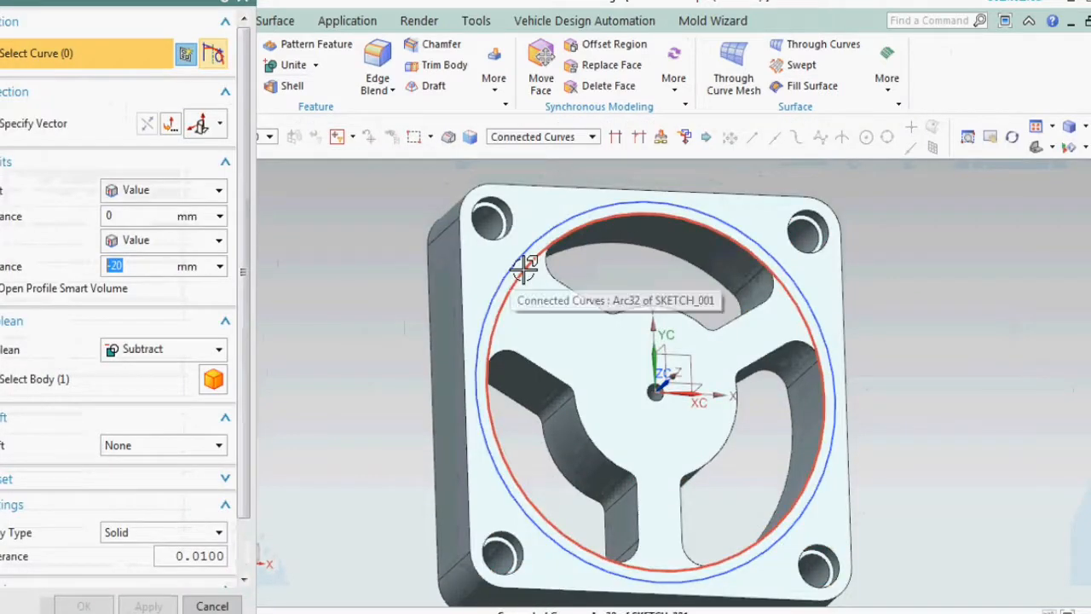
click(525, 267)
text(-15)
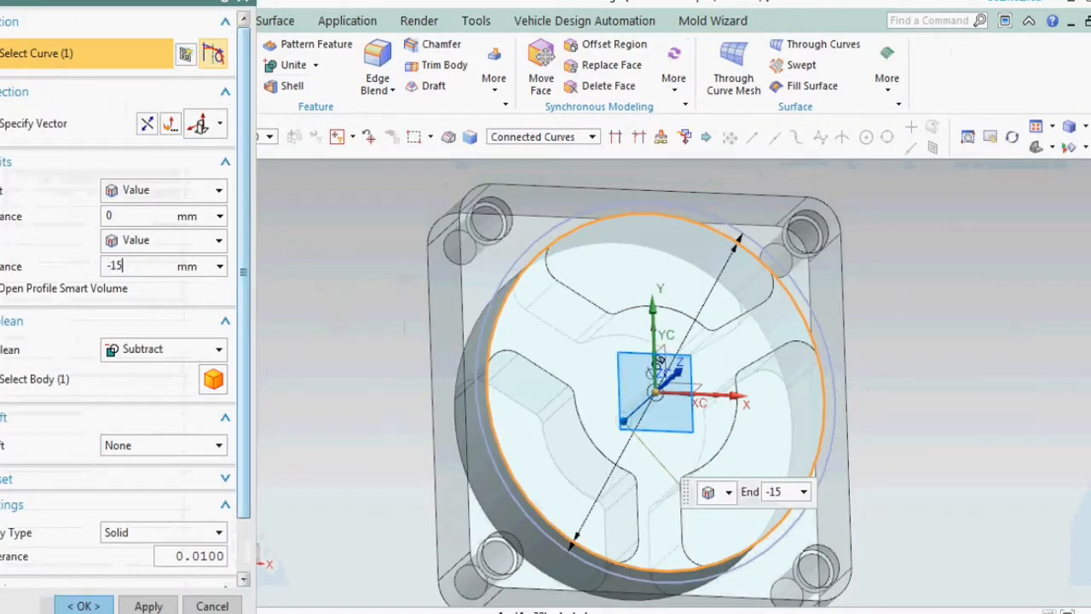
click(85, 605)
Sketch a rectangle about 9.6 mm high in the XY plane, straddling the upper part of the plate's left edge
key(F8)
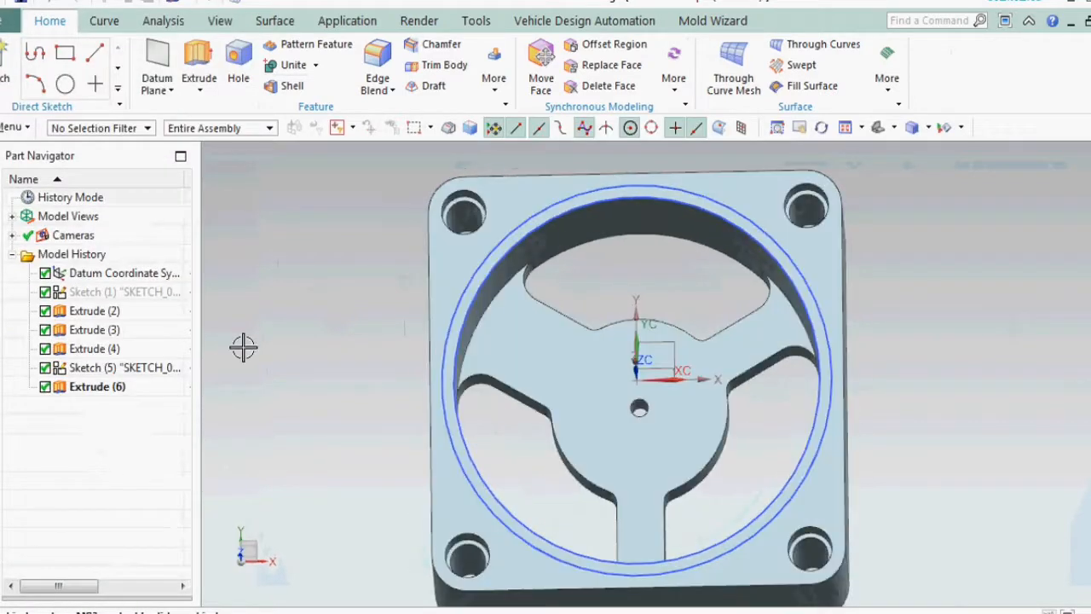
middle_drag(469, 357, 491, 326)
click(395, 281)
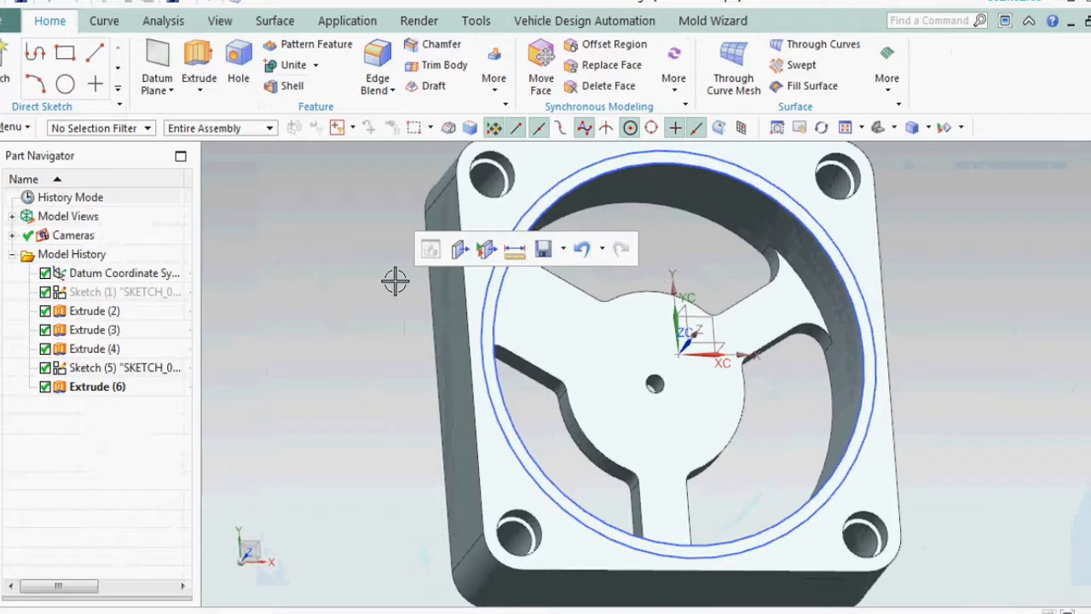
key(F8)
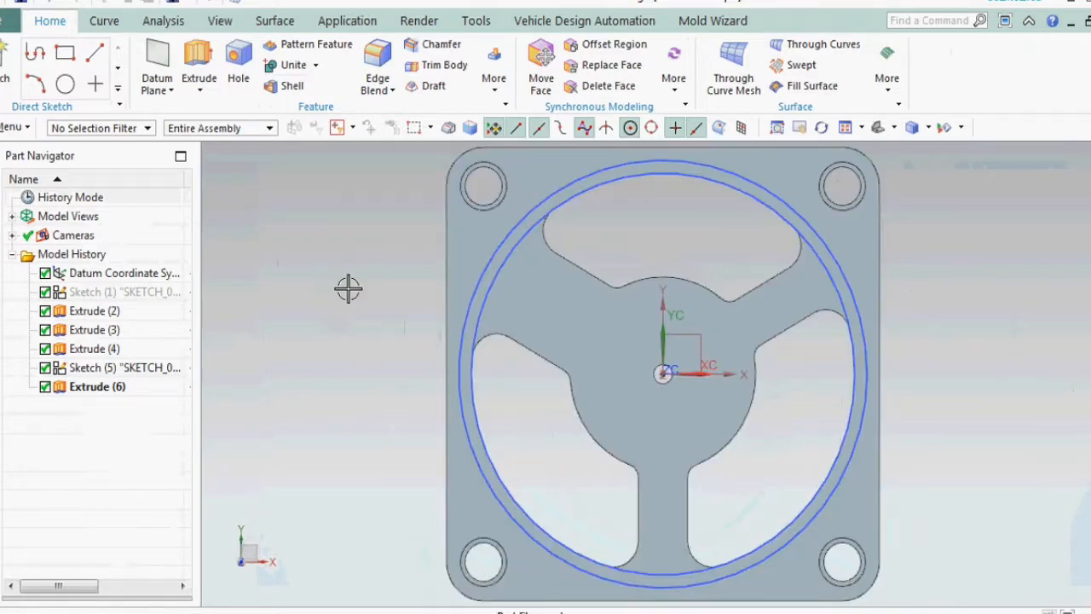
click(75, 54)
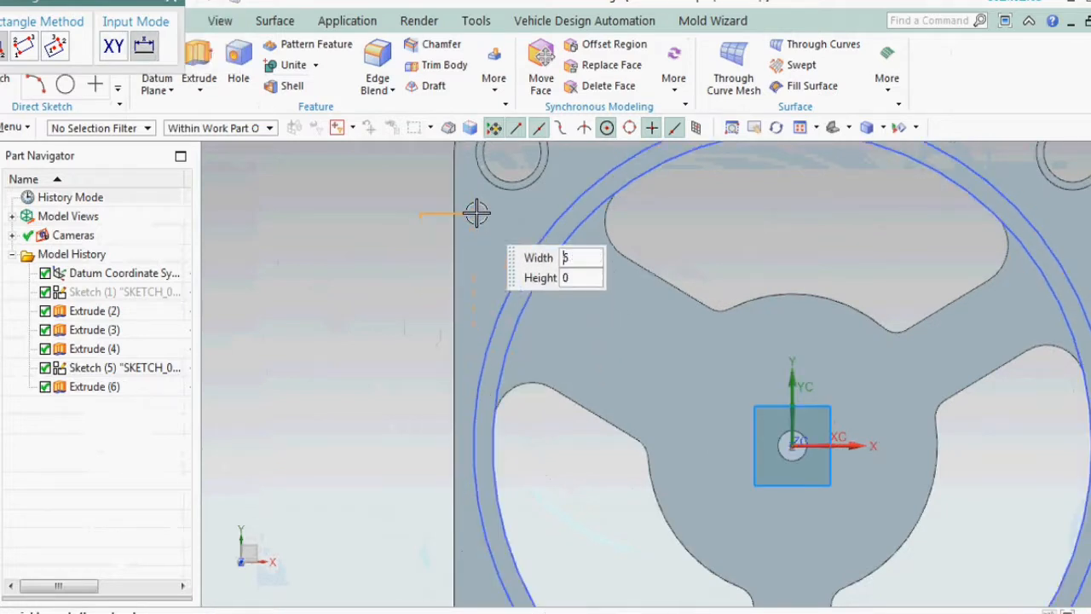
click(545, 413)
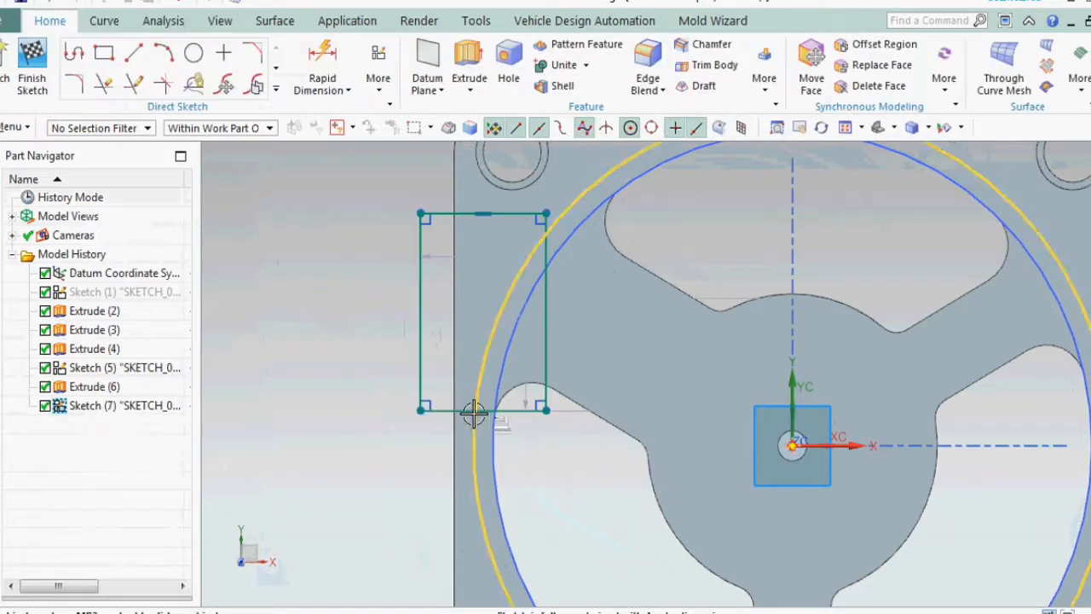
drag(410, 313, 410, 313)
scroll(416, 319, down, 2)
scroll(487, 282, up, 2)
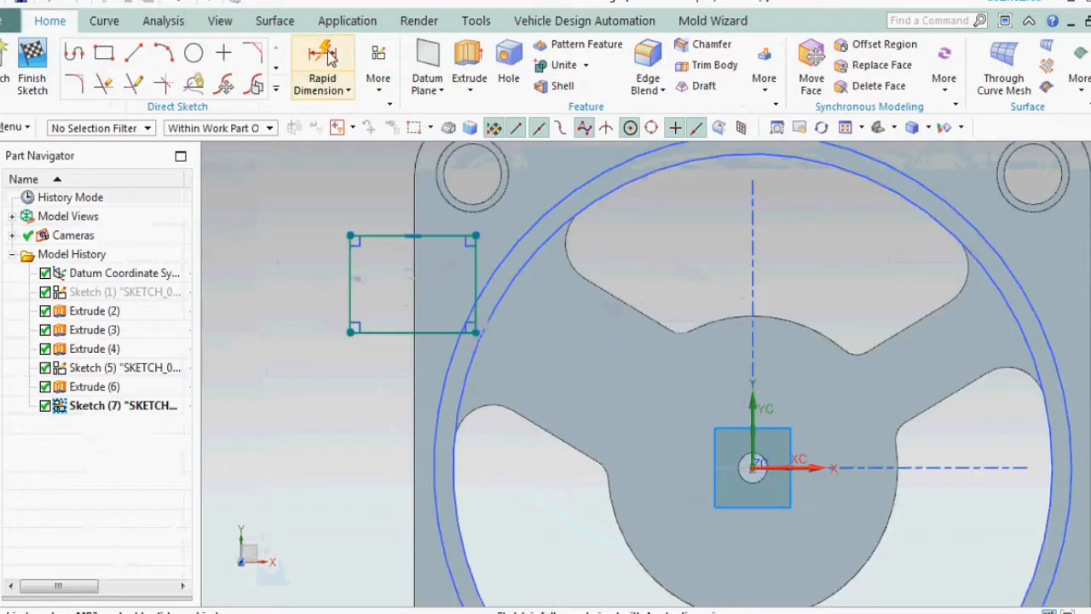
Dimension the rectangle's inner vertical side 3 mm inside the plate's left edge
click(326, 58)
click(476, 261)
click(407, 357)
click(366, 400)
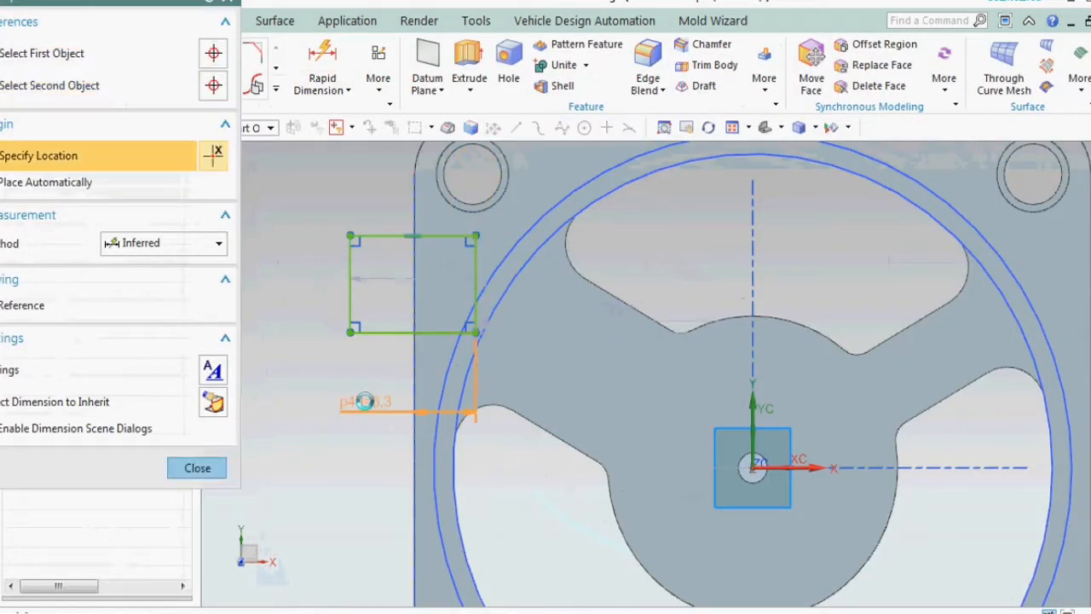
text(3)
key(Return)
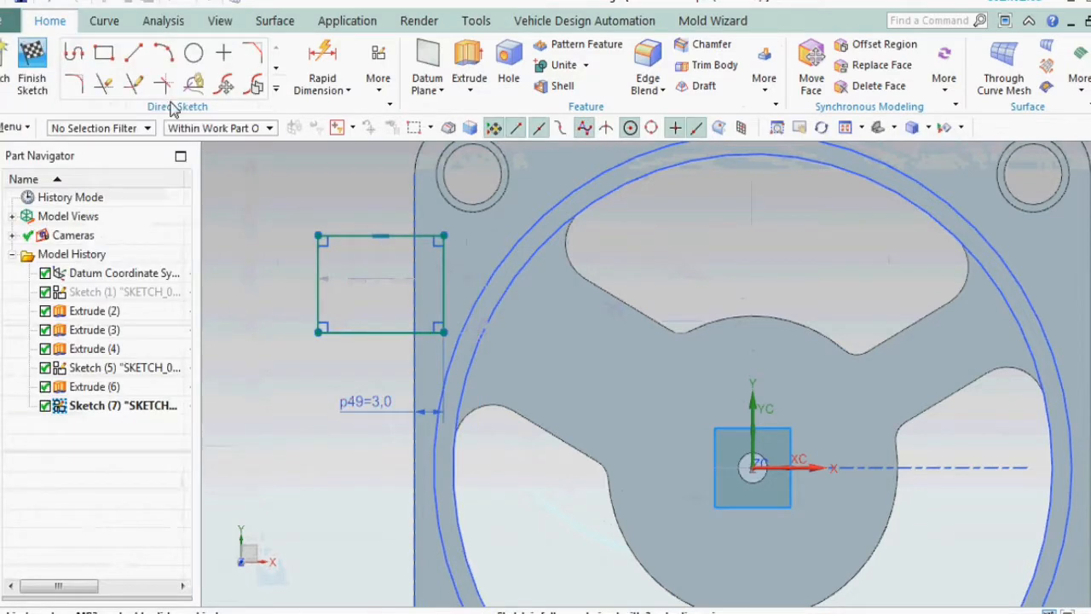
Dimension the rectangle's upper side 12 mm below the plate's top edge
click(303, 58)
click(393, 237)
scroll(395, 305, down, 1)
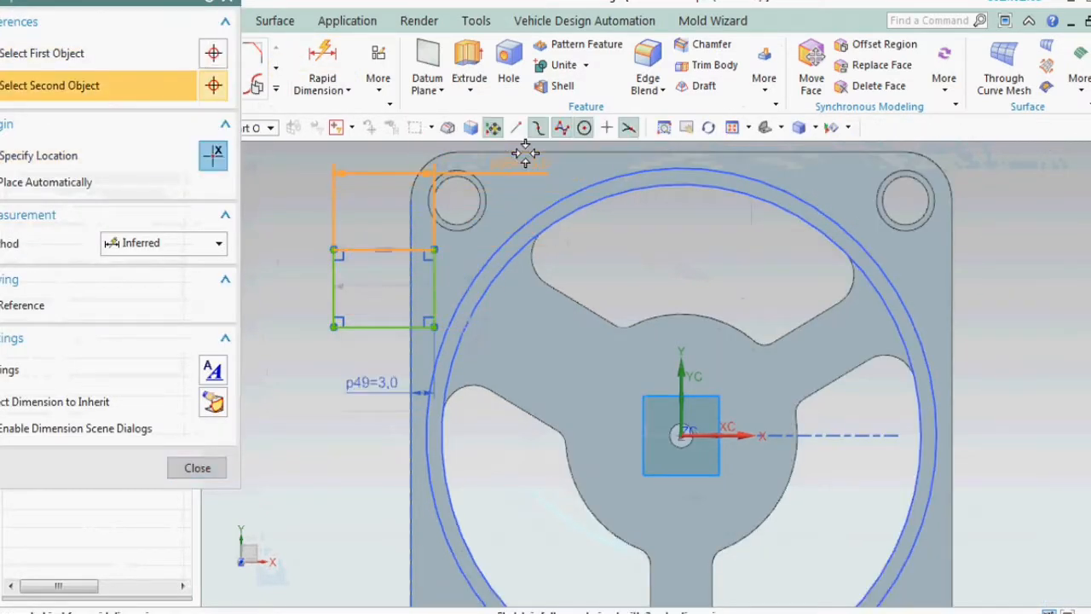
scroll(473, 252, down, 1)
click(382, 203)
key(Return)
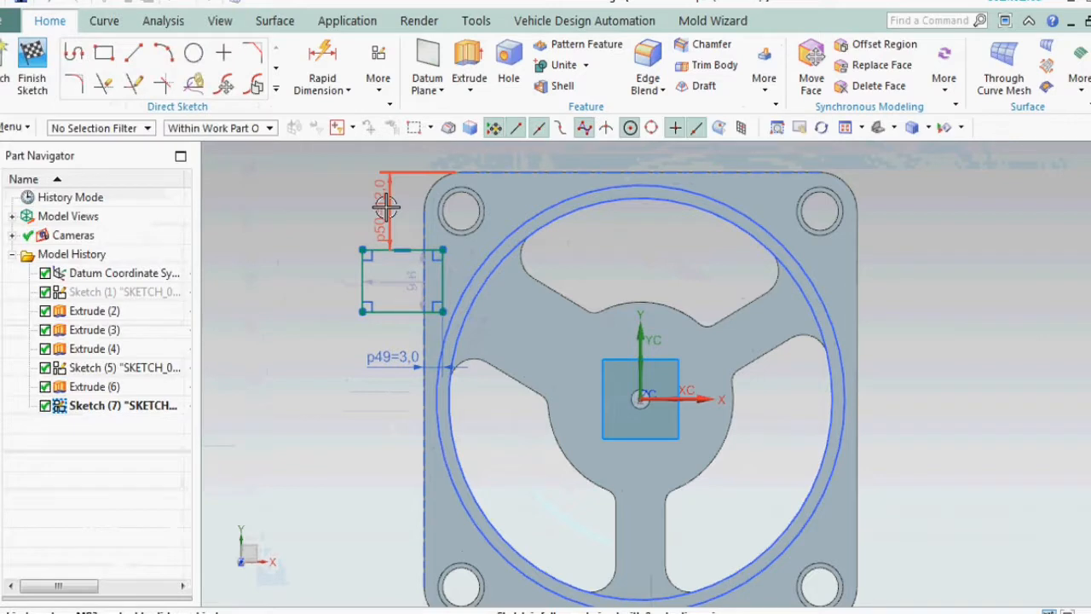
Dimension the rectangle's height at 8 mm and finish the sketch
double_click(317, 258)
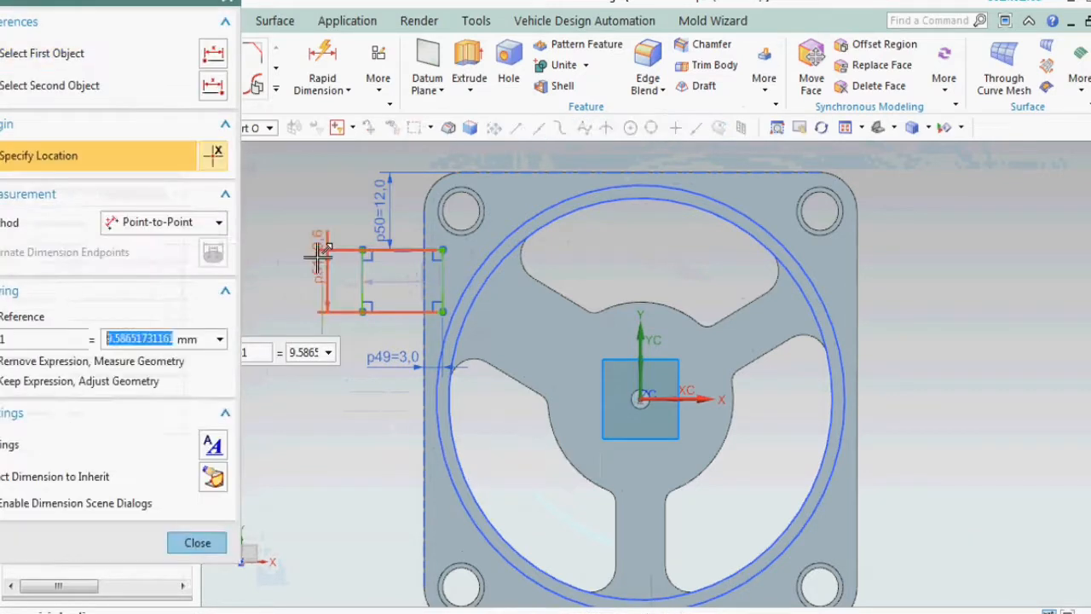
key(Return)
scroll(328, 292, up, 1)
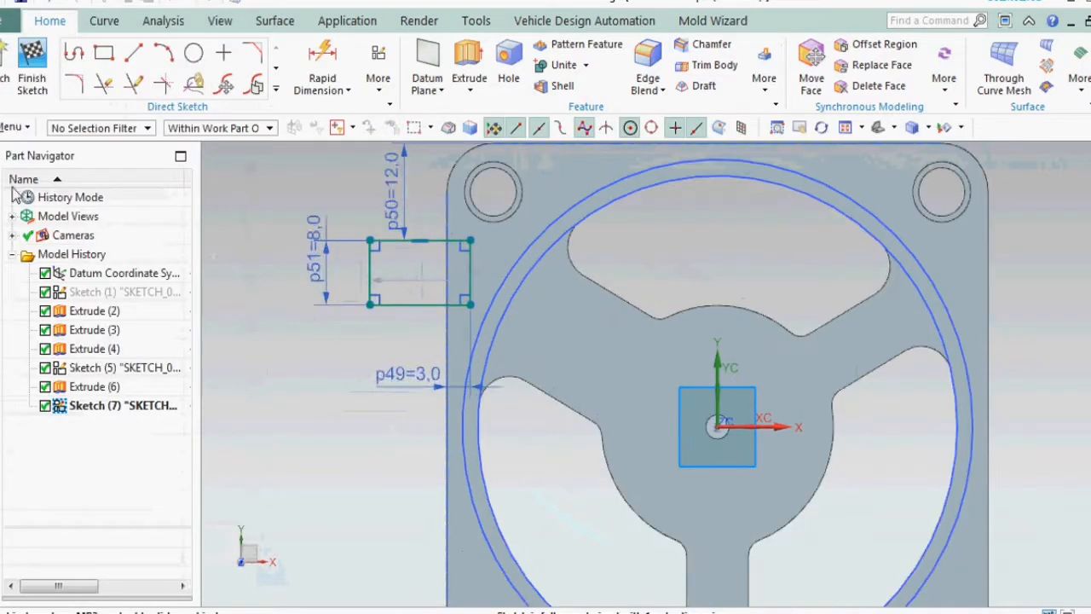
click(36, 82)
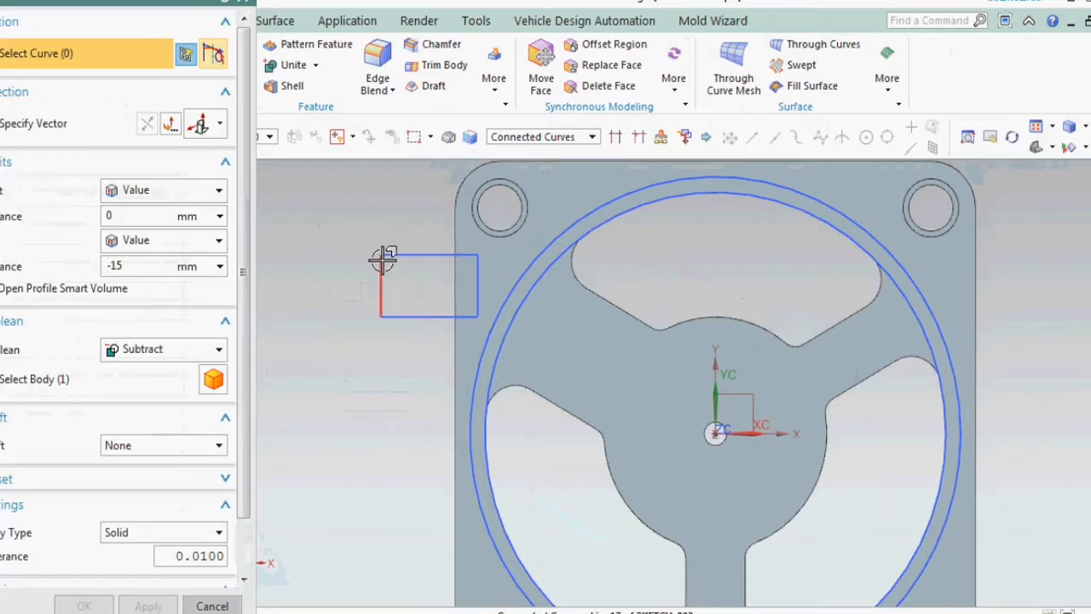
Extrude the rectangle to -20 mm with Subtract to notch the plate's left side
click(383, 256)
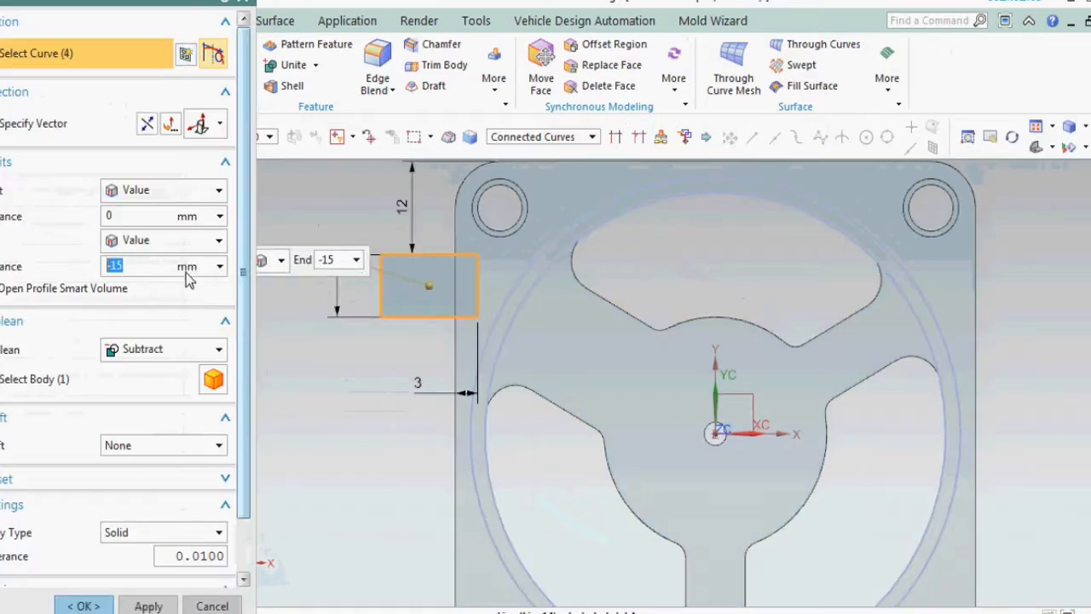
text(-20)
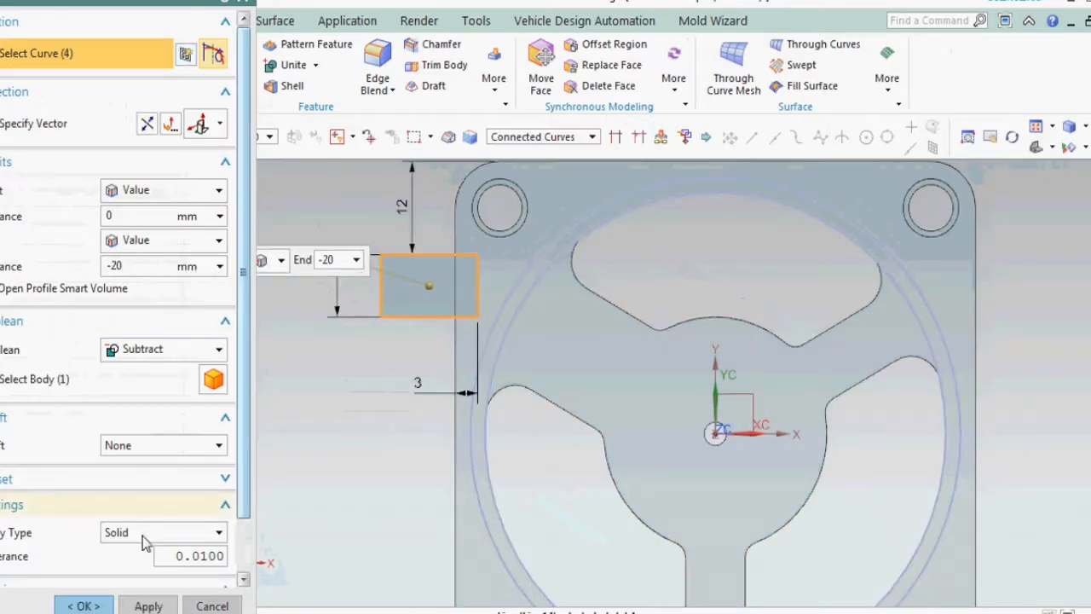
click(84, 605)
Hide the notch's rectangle sketch
click(429, 310)
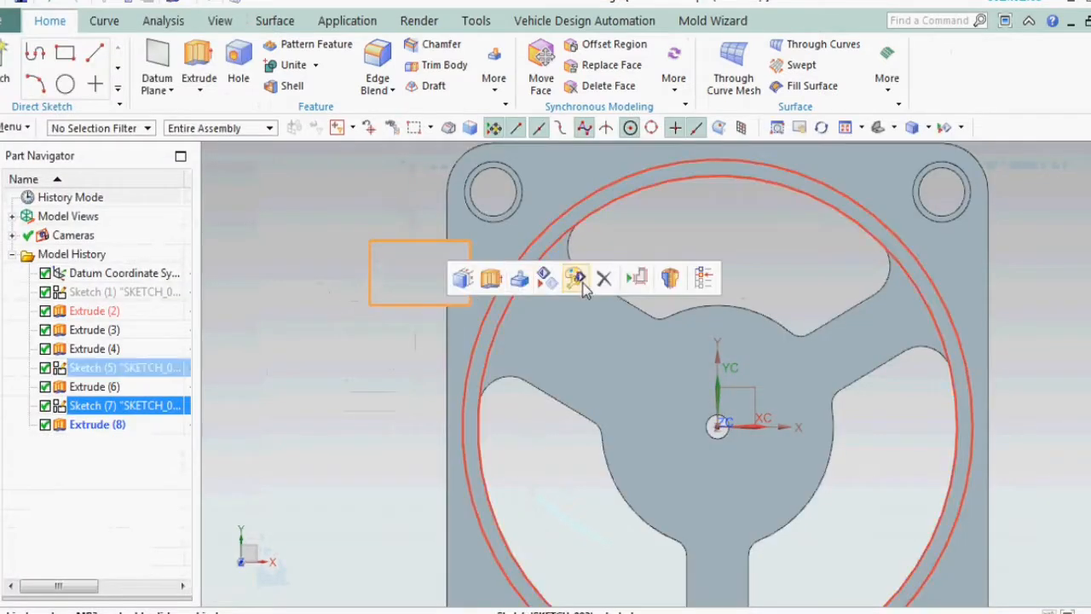
click(548, 280)
scroll(482, 306, down, 2)
middle_drag(523, 336, 531, 327)
key(F8)
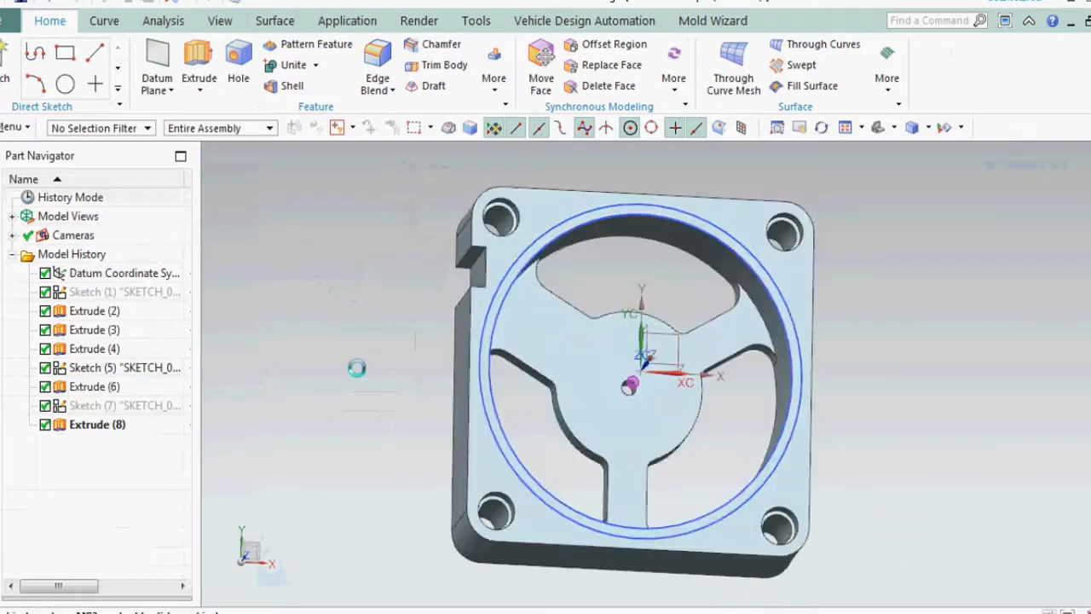
Save the part and hide the round recess's circle sketch
key(ctrl+s)
click(548, 310)
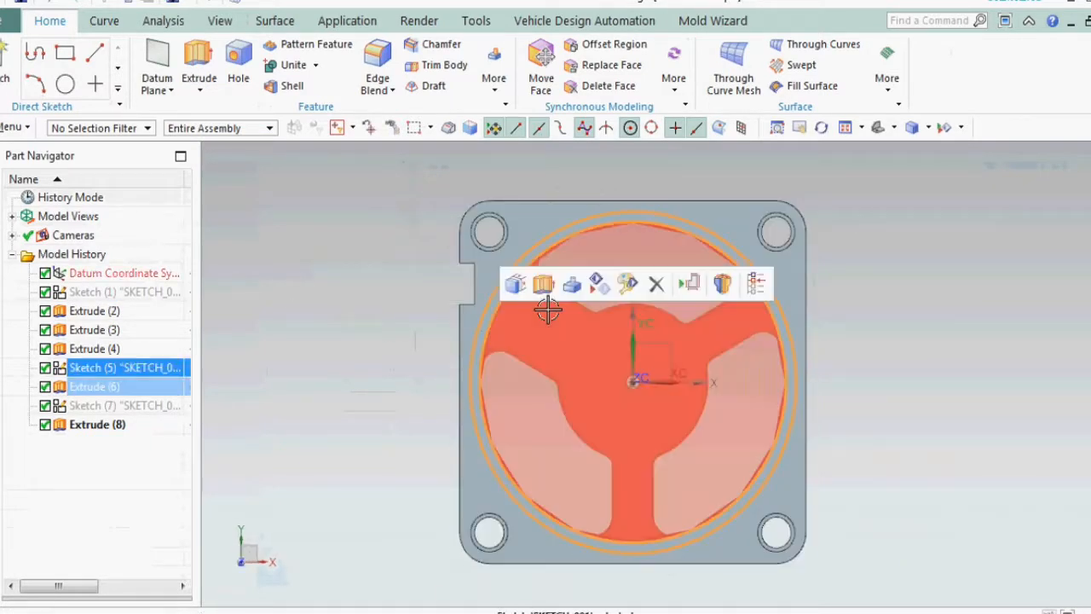
click(621, 286)
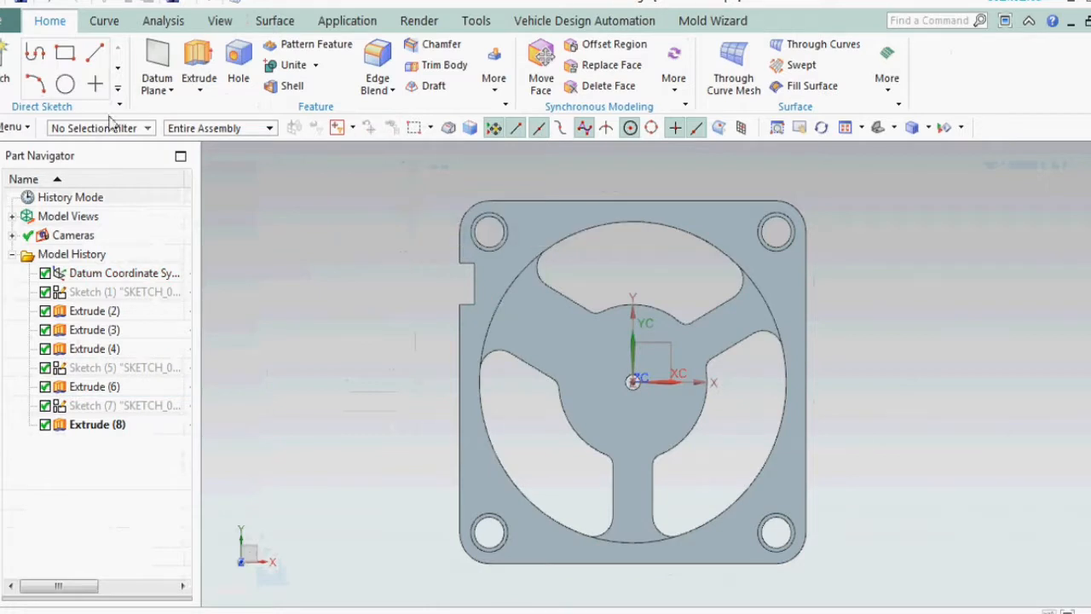
Start a sketch on the plate's face and draw a 12 mm diameter circle centred on the upper-left corner hole
click(69, 83)
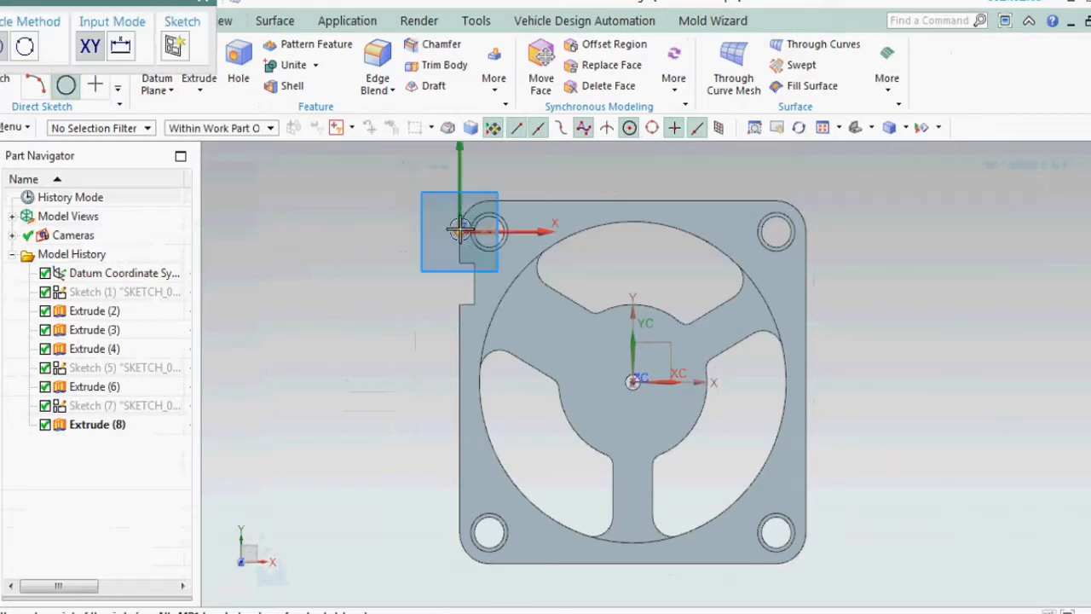
click(662, 348)
scroll(493, 231, up, 3)
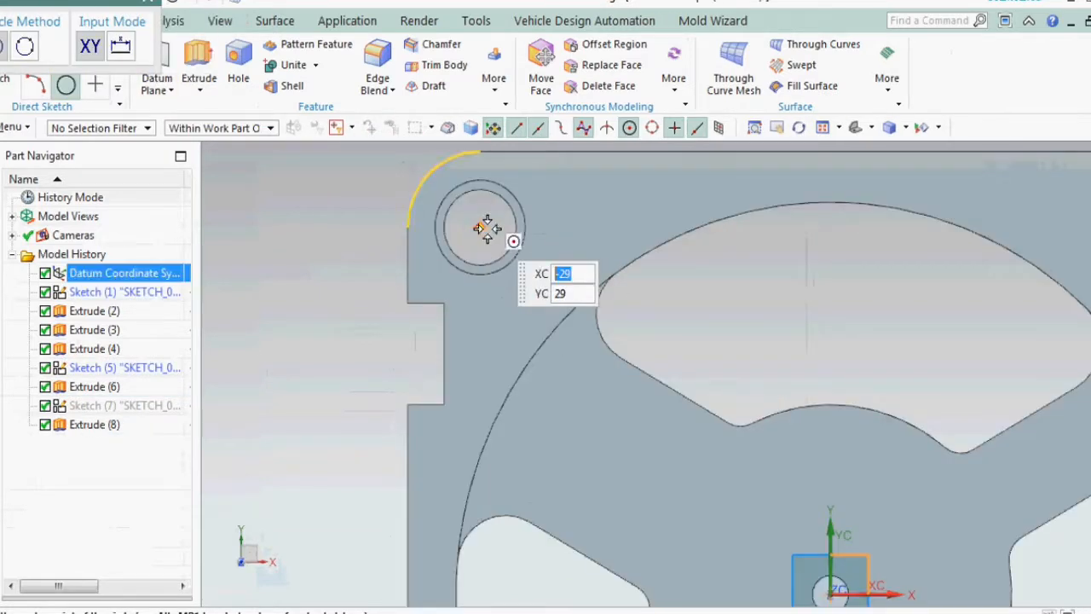
click(481, 226)
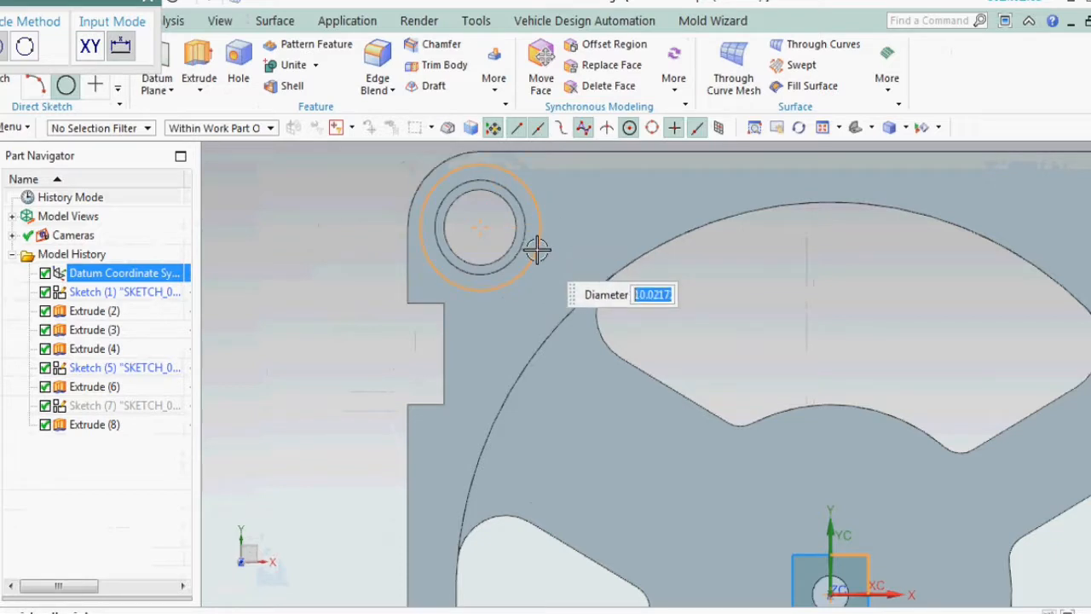
text(12)
key(Return)
Draw a 12 mm diameter circle centred on the upper-right corner hole
scroll(767, 290, down, 3)
scroll(890, 261, up, 2)
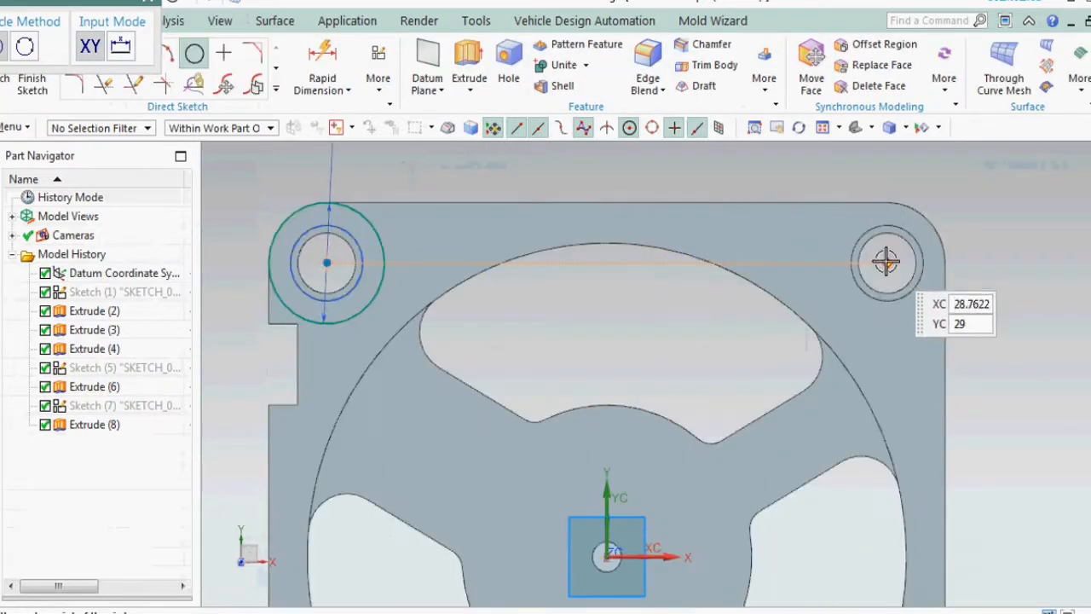
click(886, 262)
key(Return)
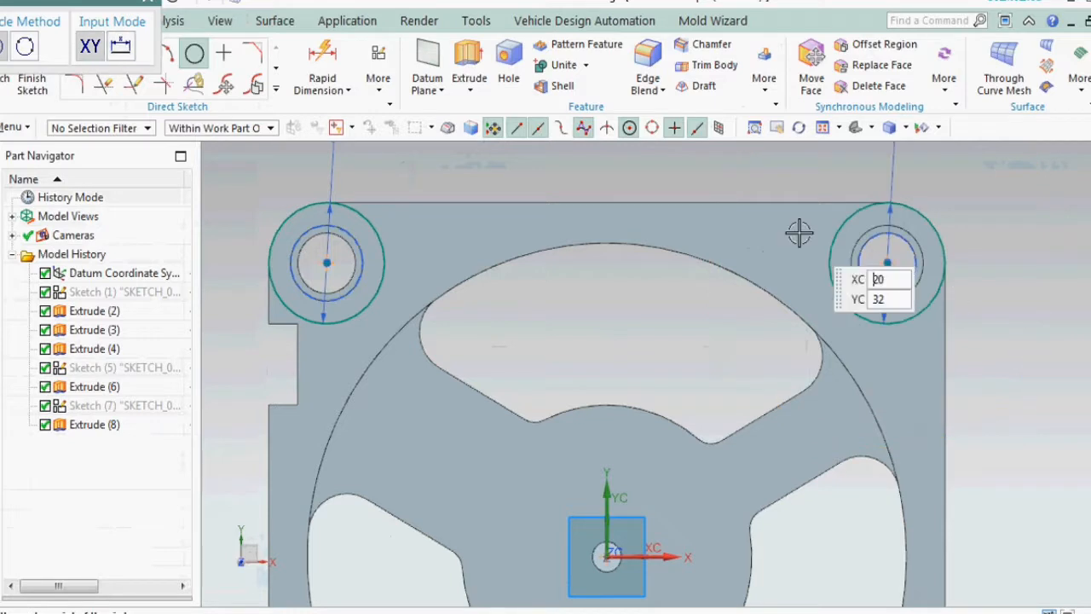
Draw a 12 mm diameter circle centred on the lower-right corner hole
scroll(799, 231, down, 3)
scroll(855, 503, up, 4)
middle_drag(842, 448, 842, 412)
scroll(846, 437, down, 3)
key(F8)
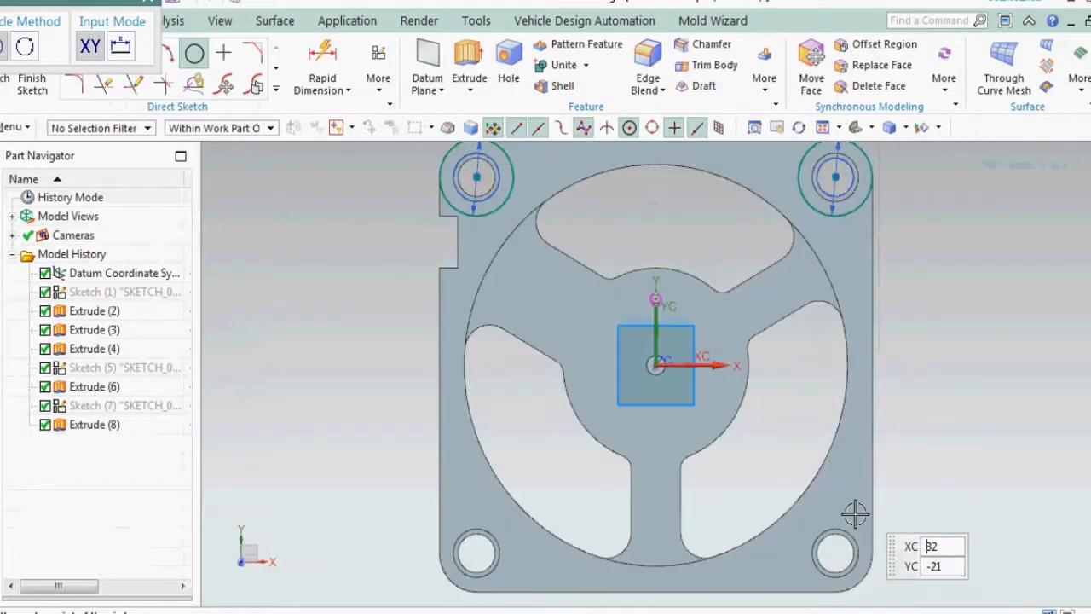
click(833, 551)
text(12)
key(Return)
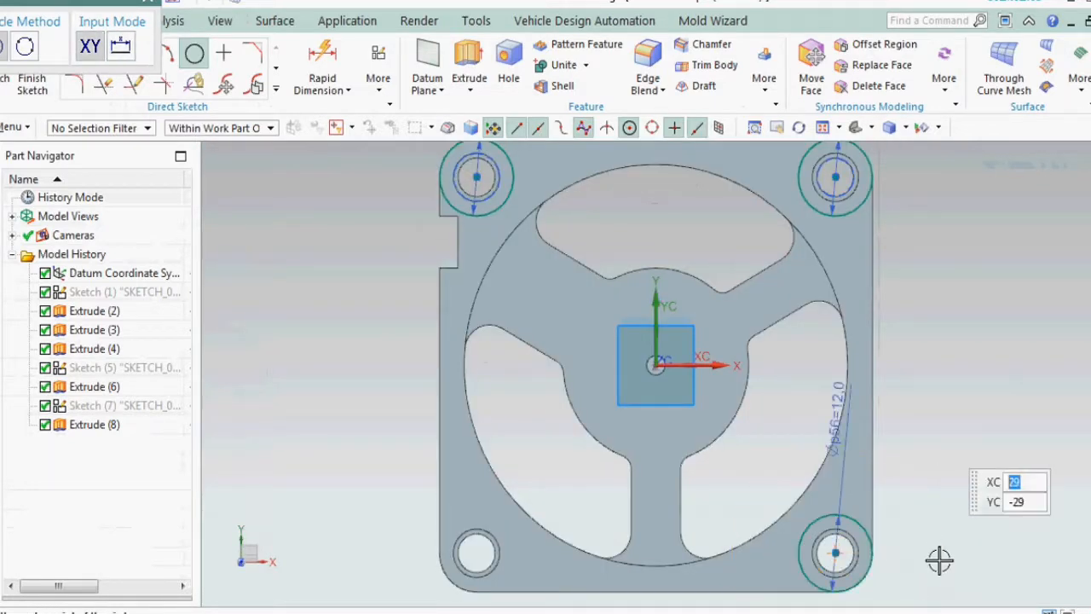
Draw a 12 mm diameter circle centred on the lower-left corner hole
scroll(938, 558, down, 2)
scroll(575, 511, up, 2)
click(575, 509)
text(12)
key(Return)
scroll(471, 470, down, 2)
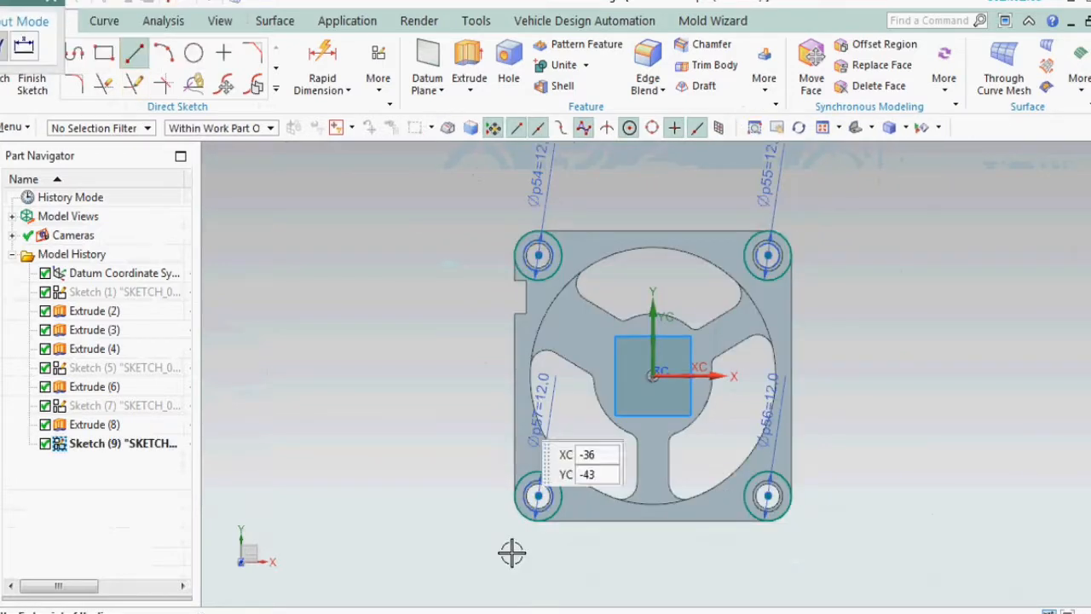
Draw two parallel diagonal lines from beyond the lower-left circle to beyond the upper-right circle
click(462, 512)
click(732, 200)
click(567, 560)
click(836, 248)
Constrain the two diagonal lines to be tangent to the lower-left and upper-right corner circles
click(378, 68)
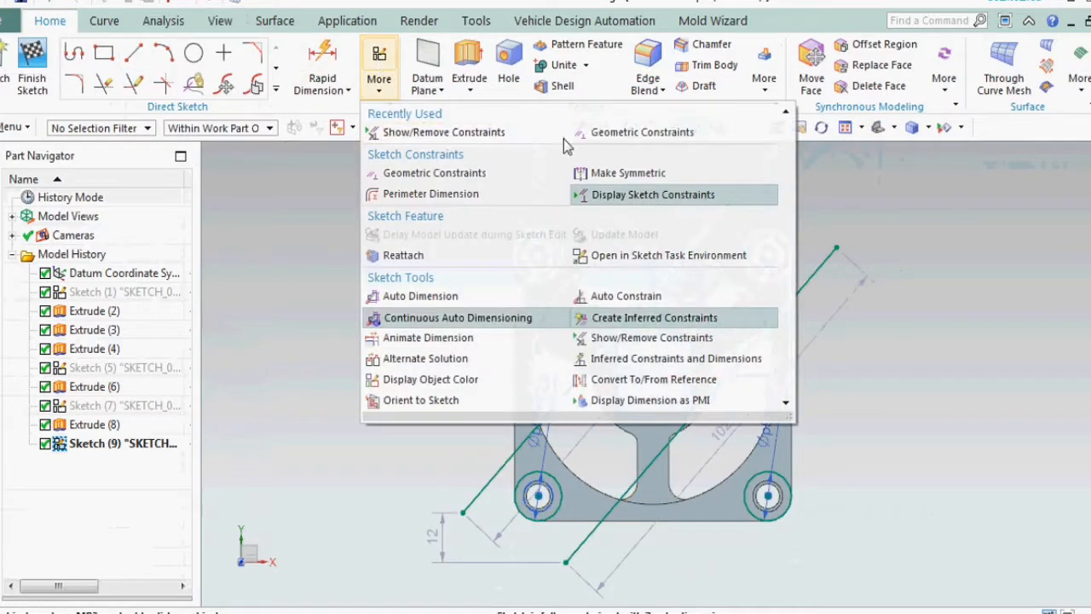
click(588, 134)
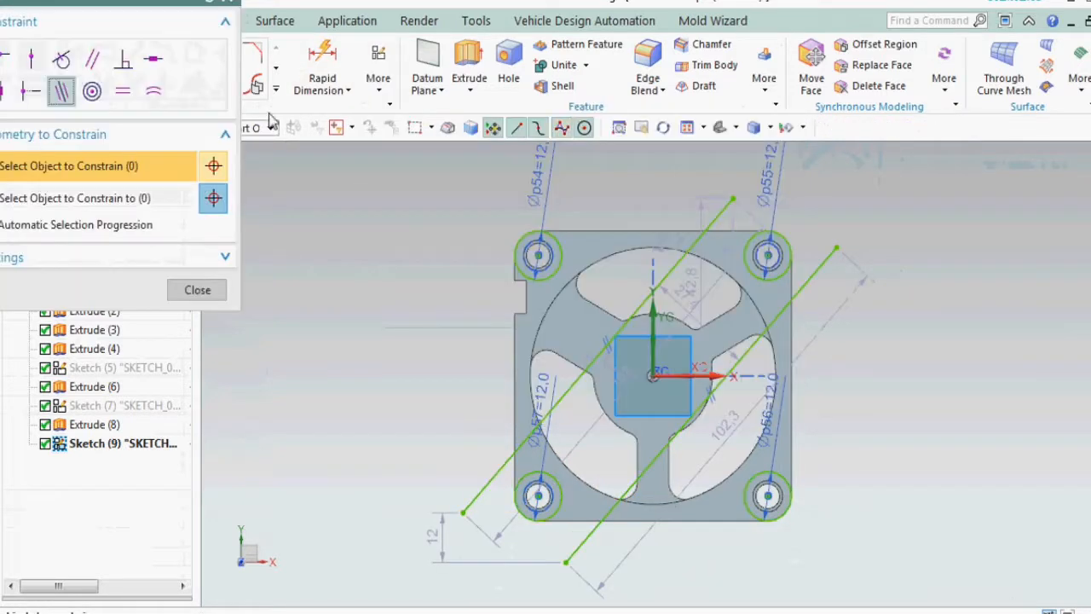
click(712, 224)
click(832, 304)
click(791, 261)
scroll(844, 210, down, 3)
scroll(683, 368, up, 4)
click(642, 369)
click(665, 321)
key(Escape)
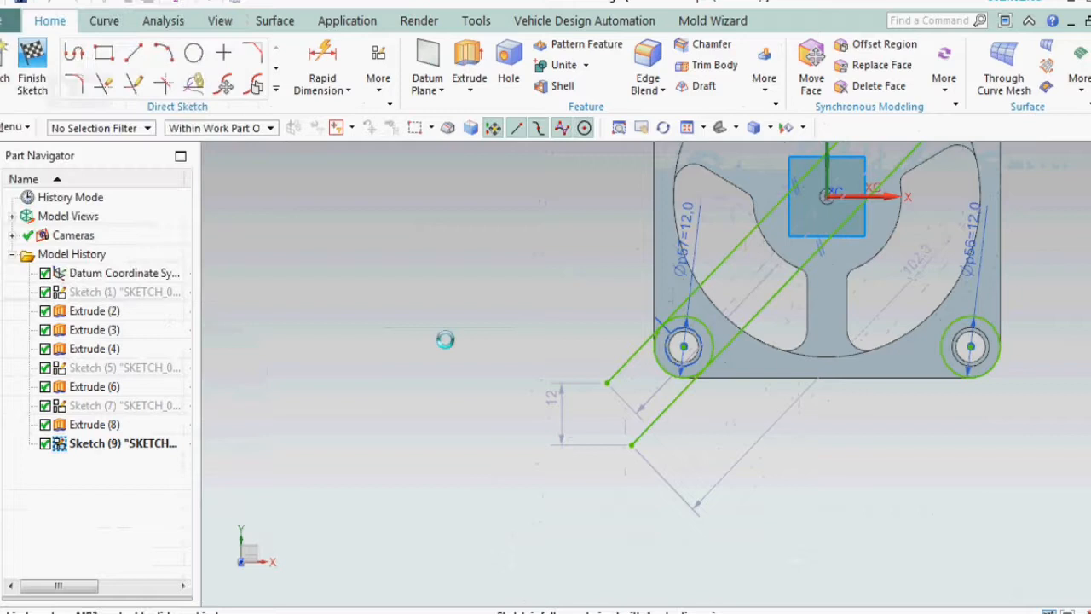
Trim the overhanging ends of the two tangent diagonals at the lower-left and upper-right circles
scroll(592, 392, down, 3)
click(106, 83)
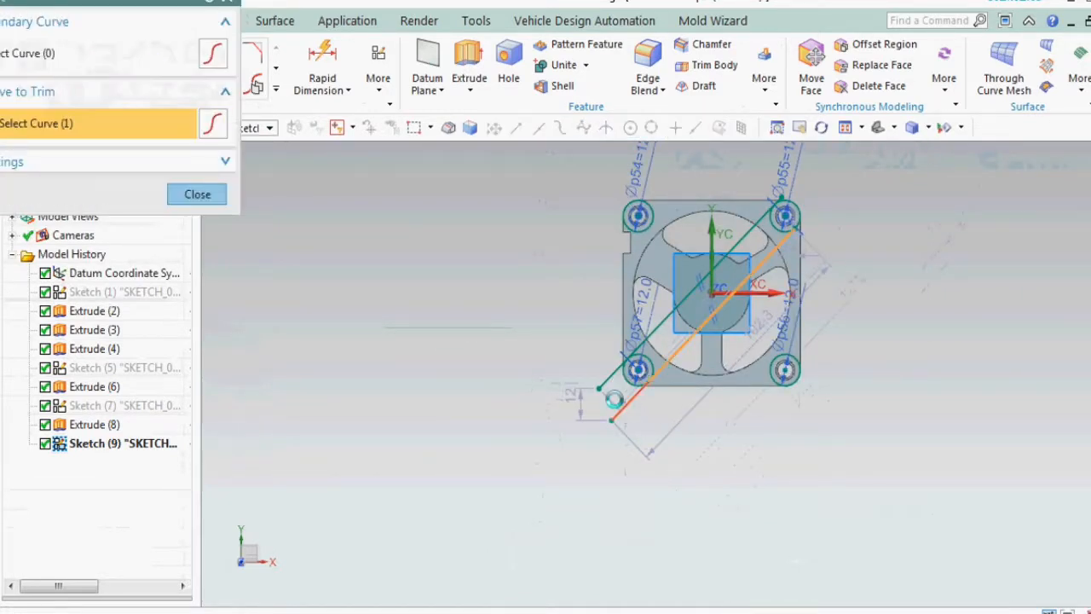
click(614, 399)
scroll(824, 187, up, 3)
scroll(740, 215, up, 6)
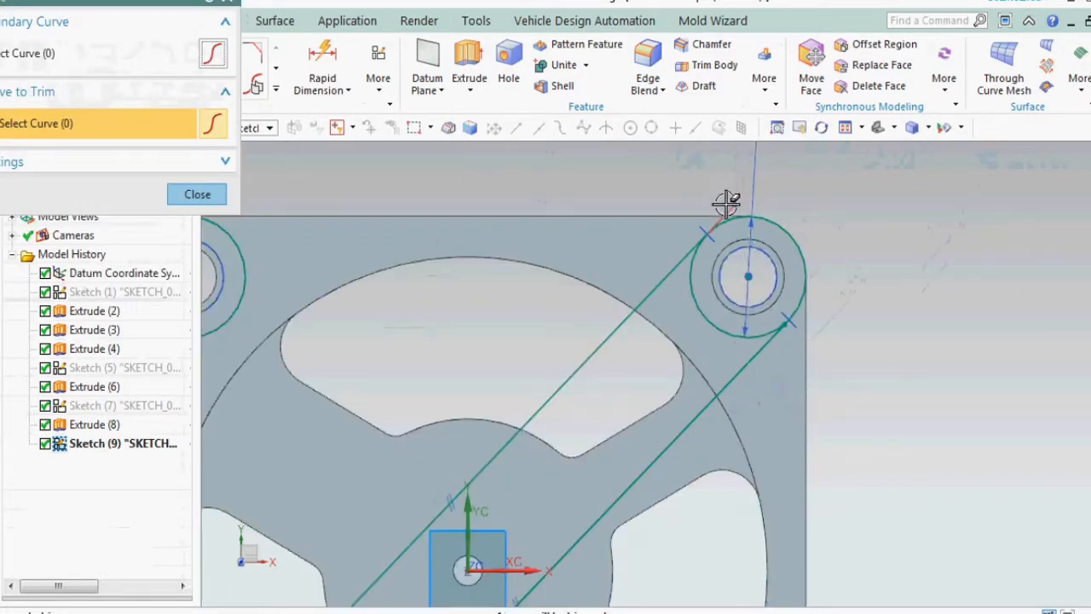
key(Escape)
Move the lower diagonal's upper end onto the upper-right circle at its tangent point
click(712, 382)
drag(730, 364, 847, 370)
scroll(789, 388, down, 2)
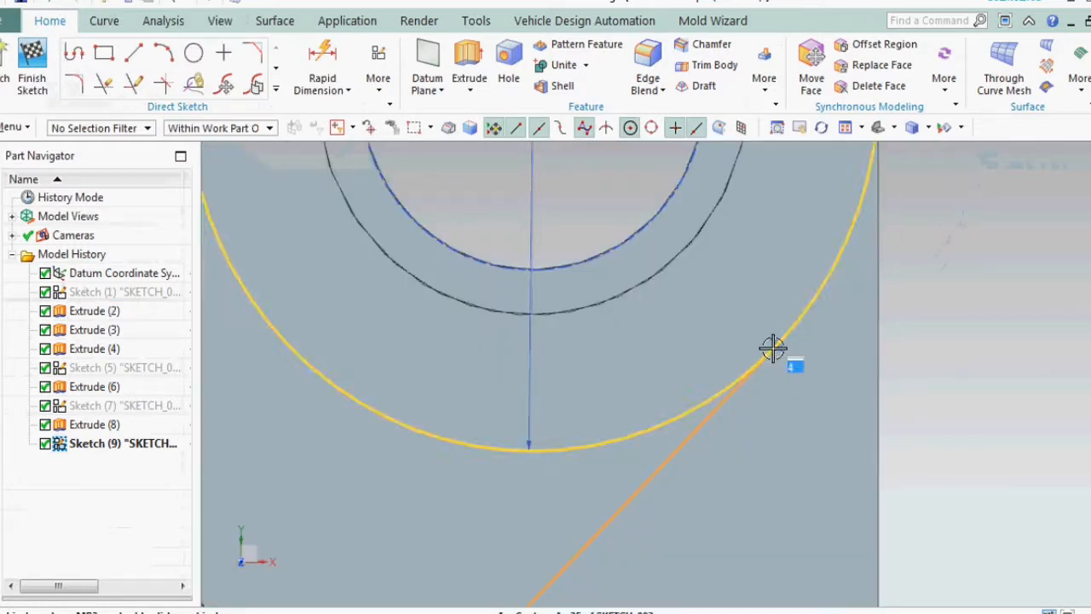
scroll(835, 355, down, 6)
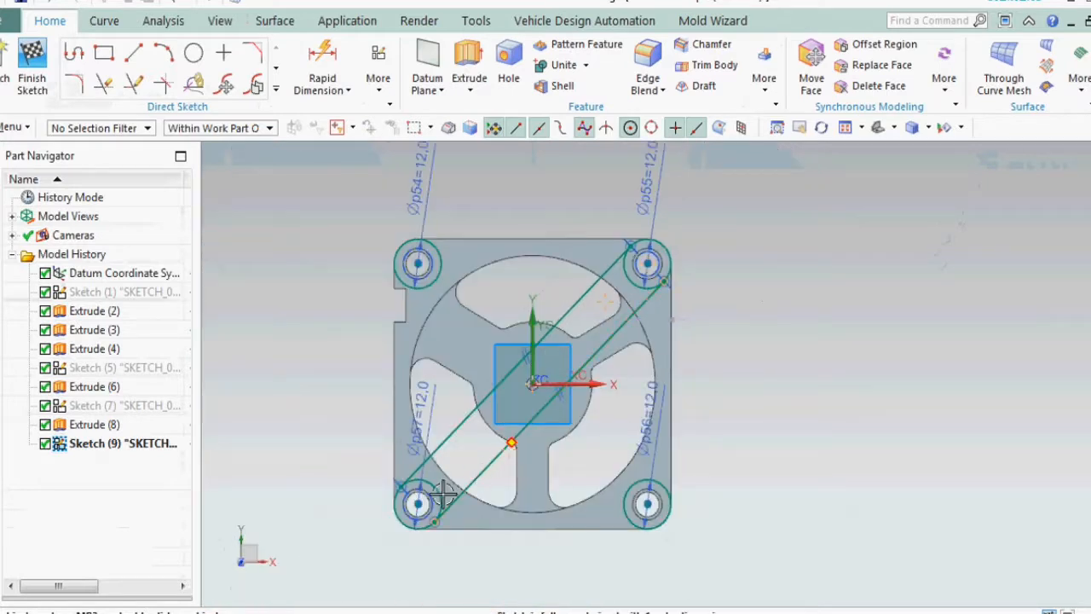
Draw two diagonal lines in the opposite direction, from beyond the upper-left circle to beyond the lower-right circle
click(132, 56)
click(362, 273)
click(655, 568)
click(441, 209)
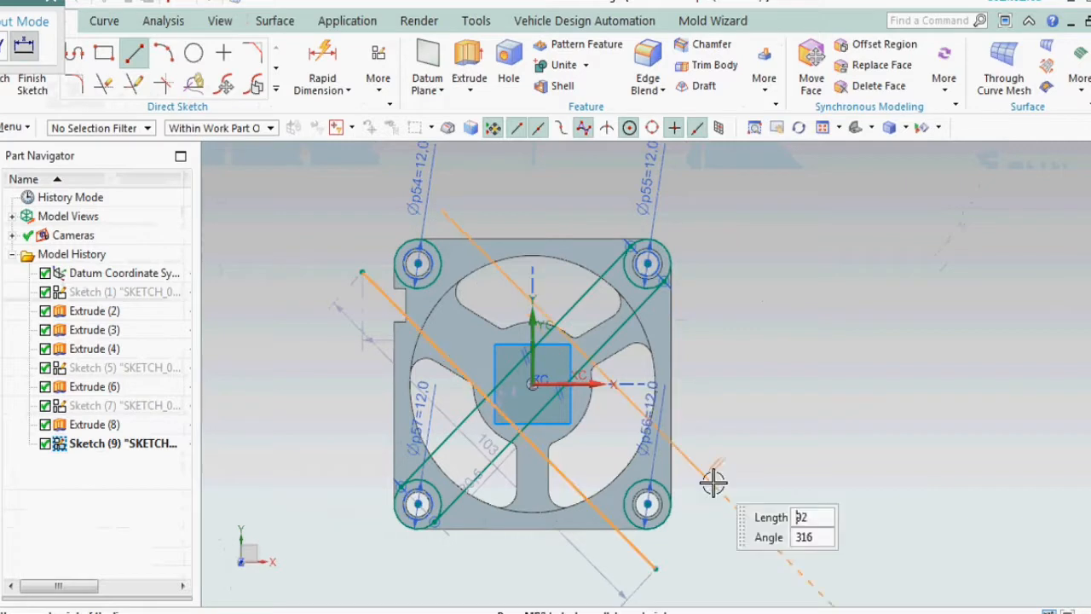
click(707, 533)
Add tangent constraints between the new diagonals and the lower-right circle, and between the lower diagonal and the upper-left circle
click(378, 78)
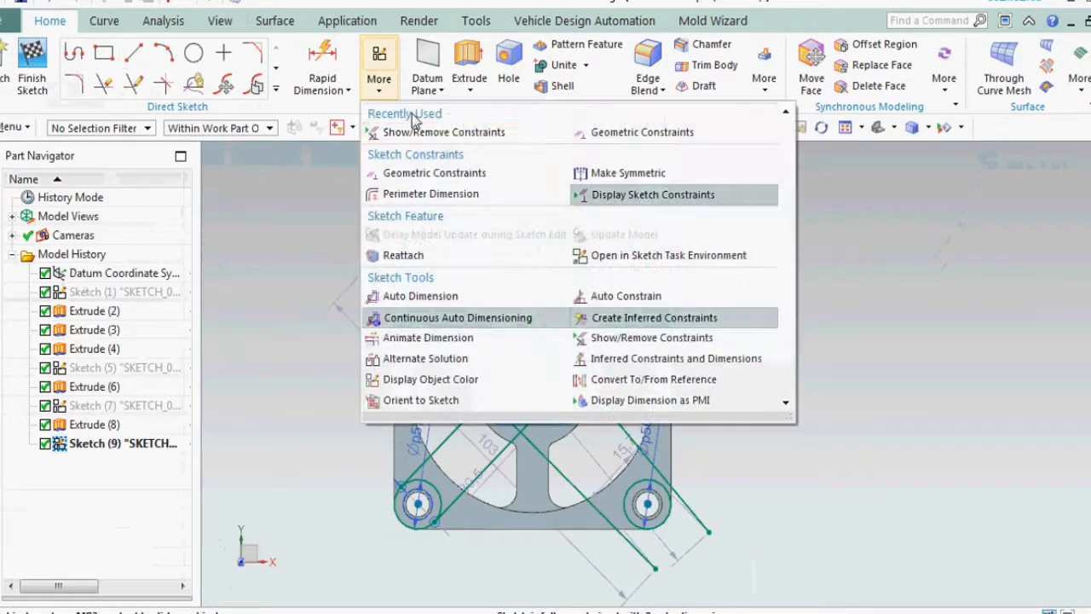
click(597, 133)
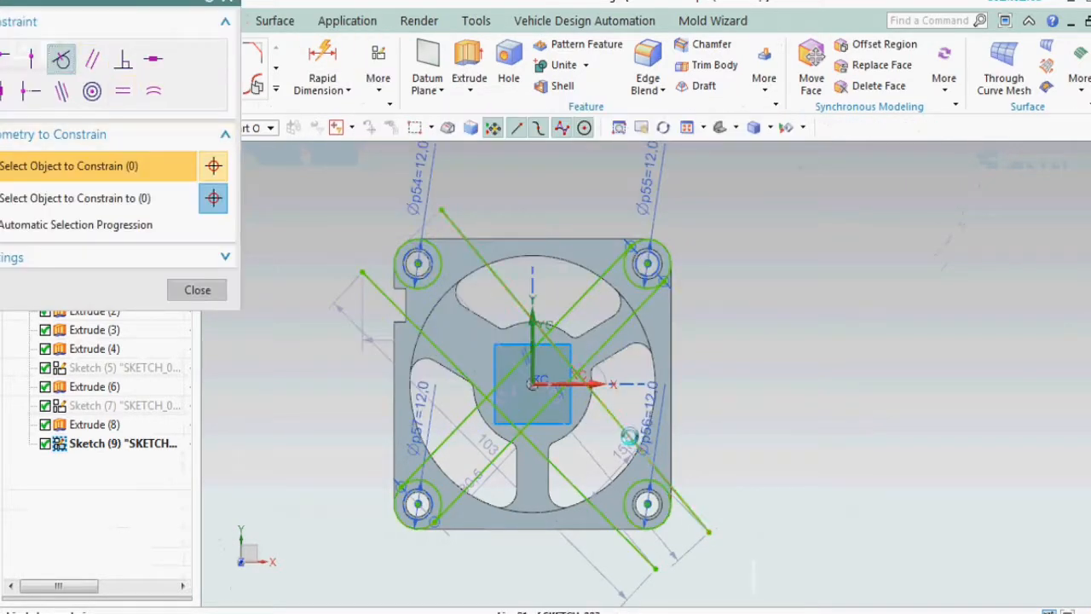
click(683, 537)
click(668, 519)
click(645, 557)
click(641, 535)
click(401, 278)
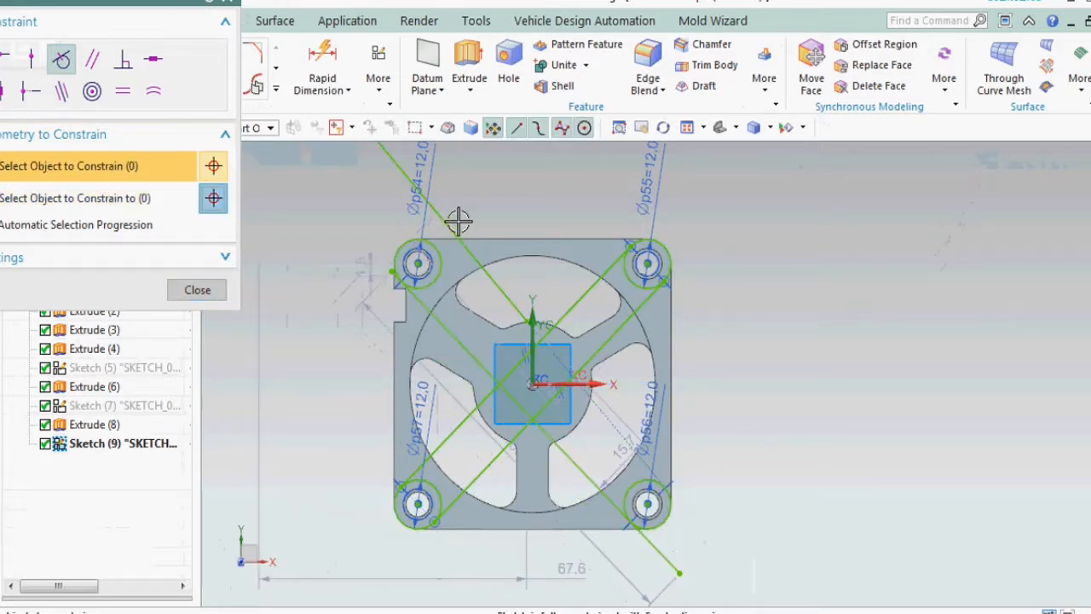
Try to make the upper new diagonal tangent to the upper-left circle as well
click(434, 224)
click(442, 253)
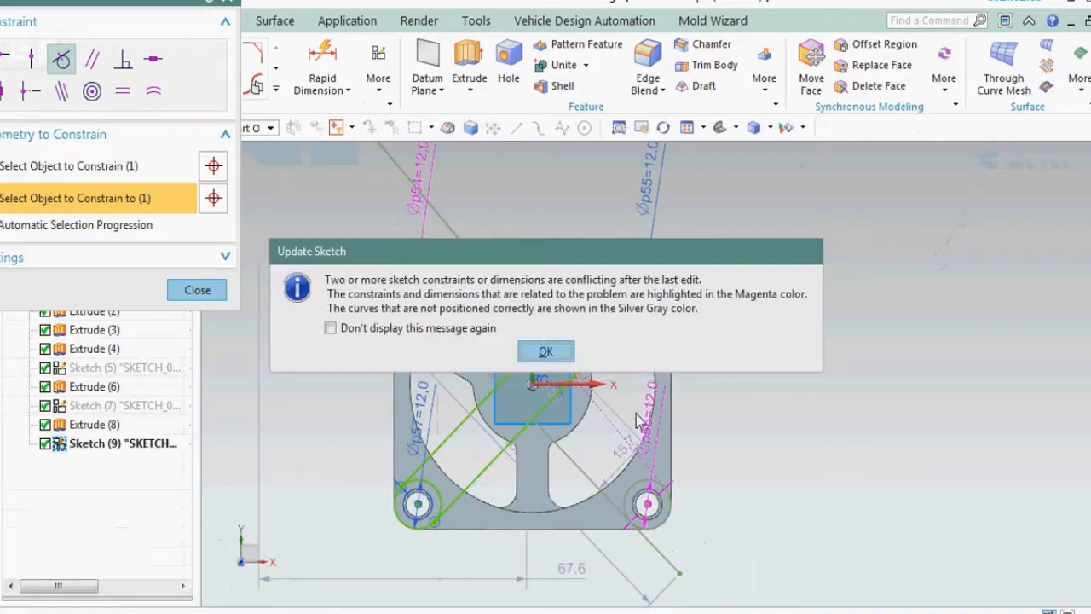
click(546, 351)
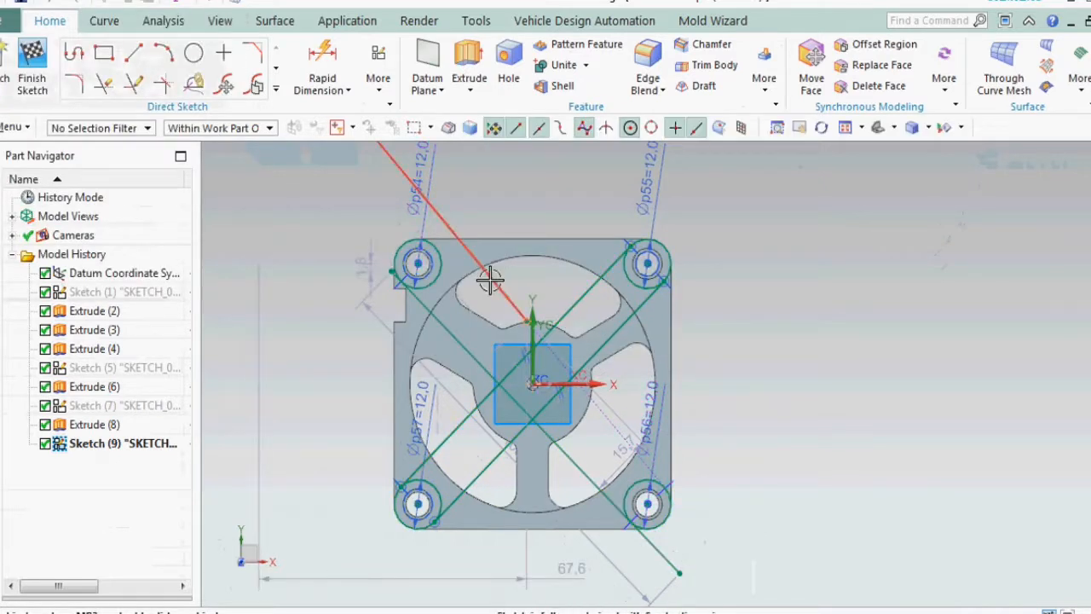
Replace the misplaced upper diagonal with a new line from the upper-left circle past the lower-right circle, perpendicular to the first diagonals
drag(699, 526, 702, 531)
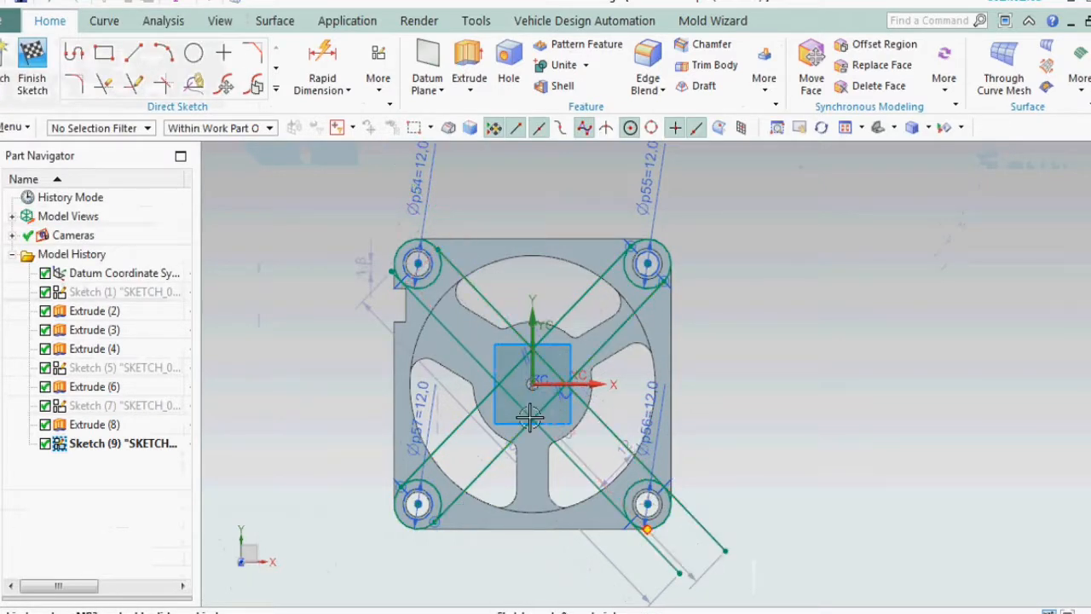
scroll(494, 316, up, 3)
scroll(460, 244, down, 3)
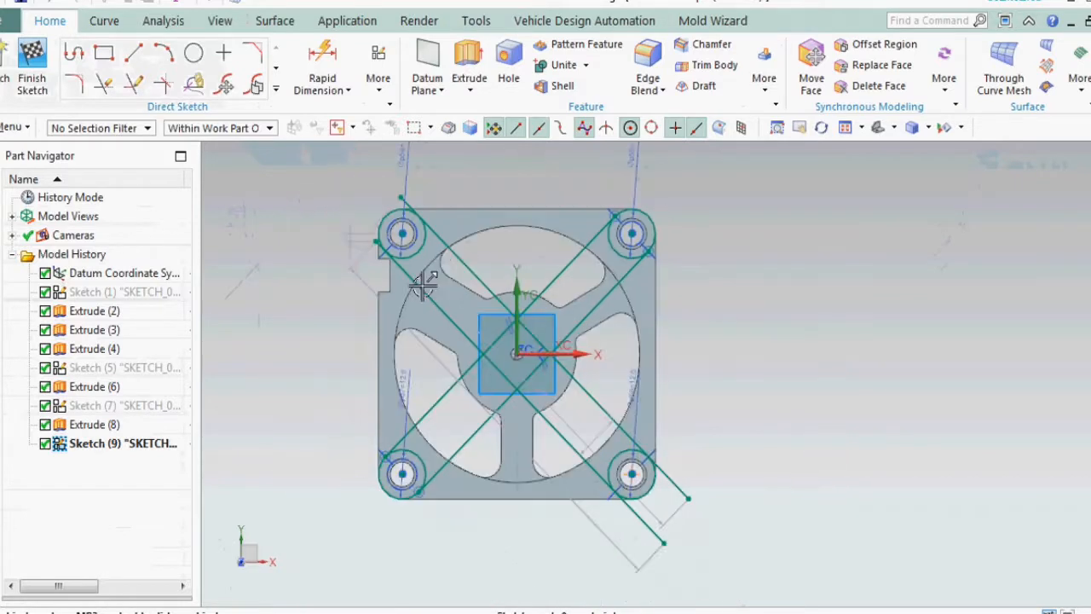
Trim the second diagonal pair's overhanging ends at the upper-left and lower-right circles
click(109, 88)
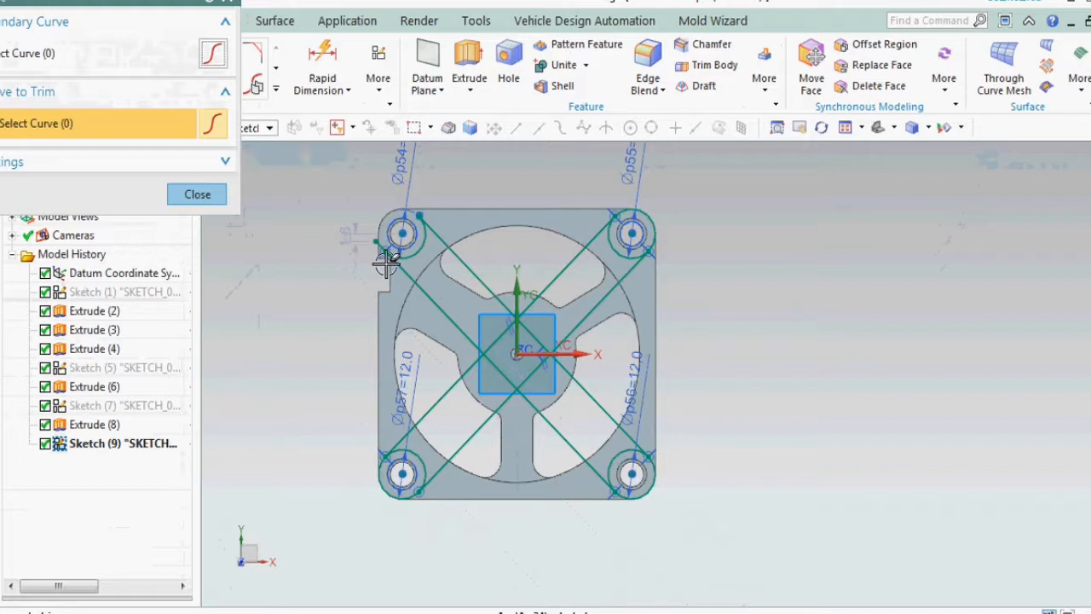
scroll(378, 234, up, 4)
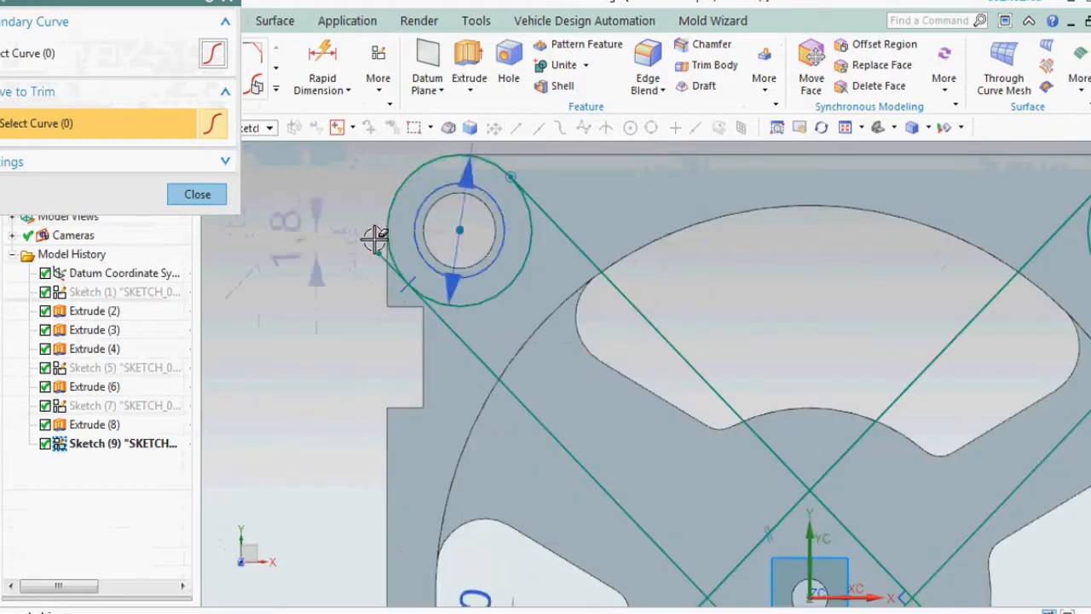
click(198, 194)
scroll(426, 198, down, 4)
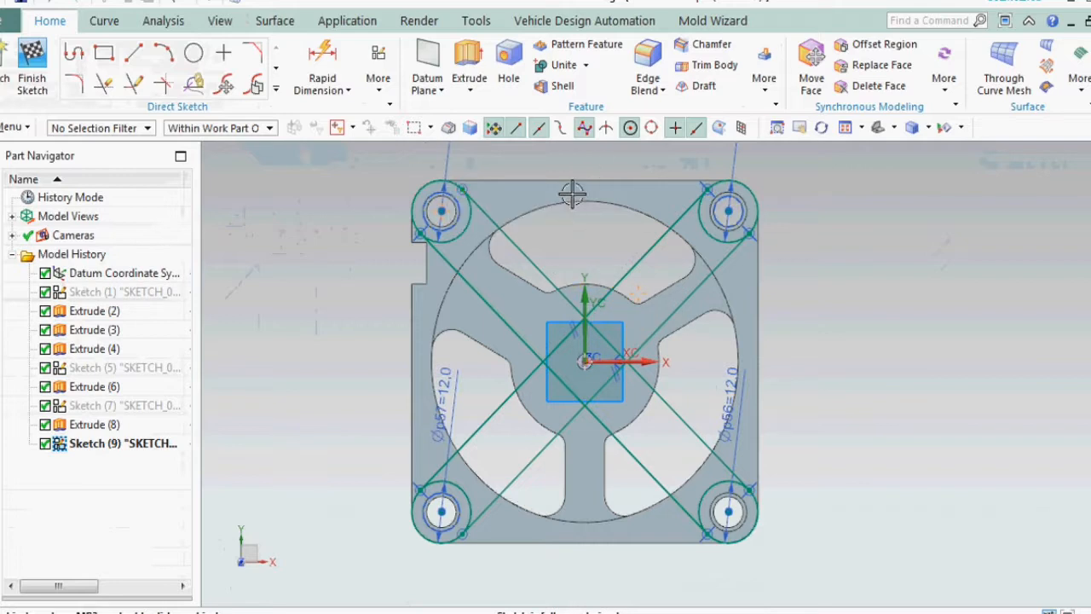
Draw a 66 mm diameter circle centred on the plate's origin
click(193, 53)
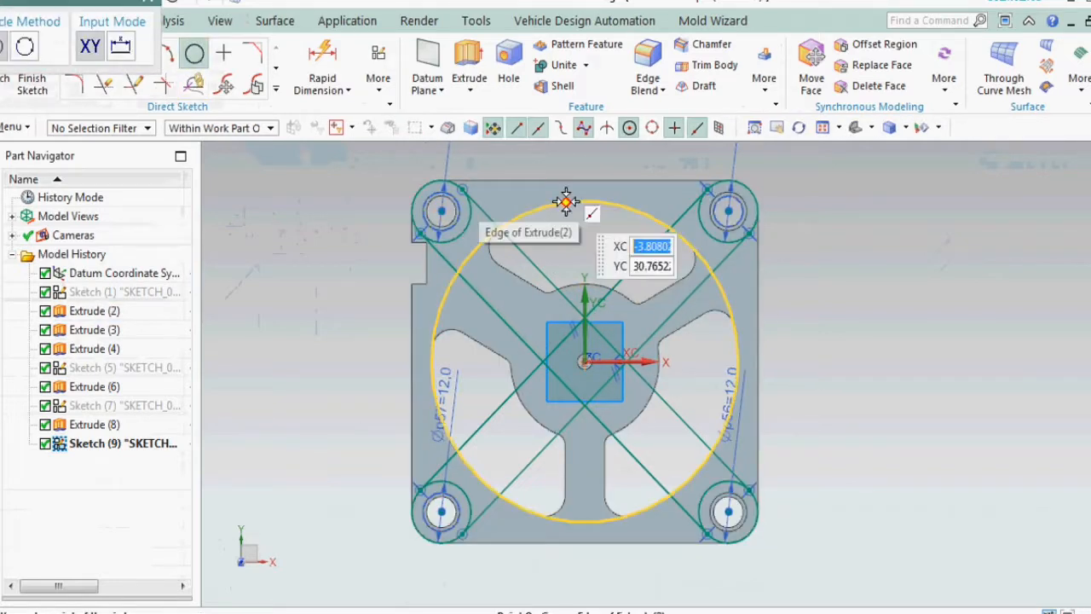
click(579, 211)
key(Return)
key(Escape)
scroll(563, 205, up, 1)
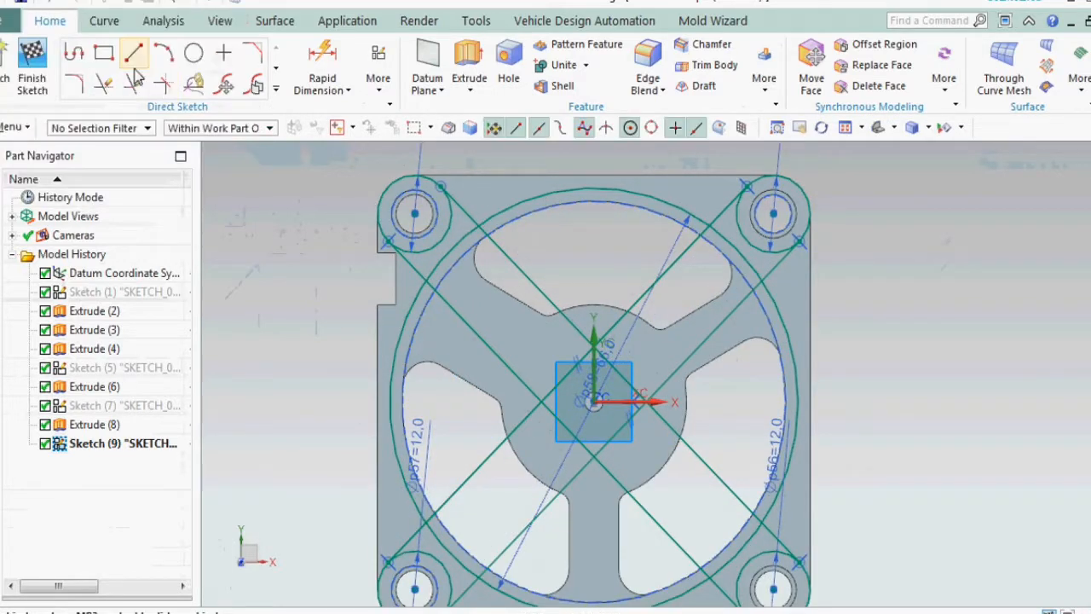
Draw two horizontal lines below the notch, crossing the plate's left edge and the ring between the two large circles
scroll(503, 202, down, 1)
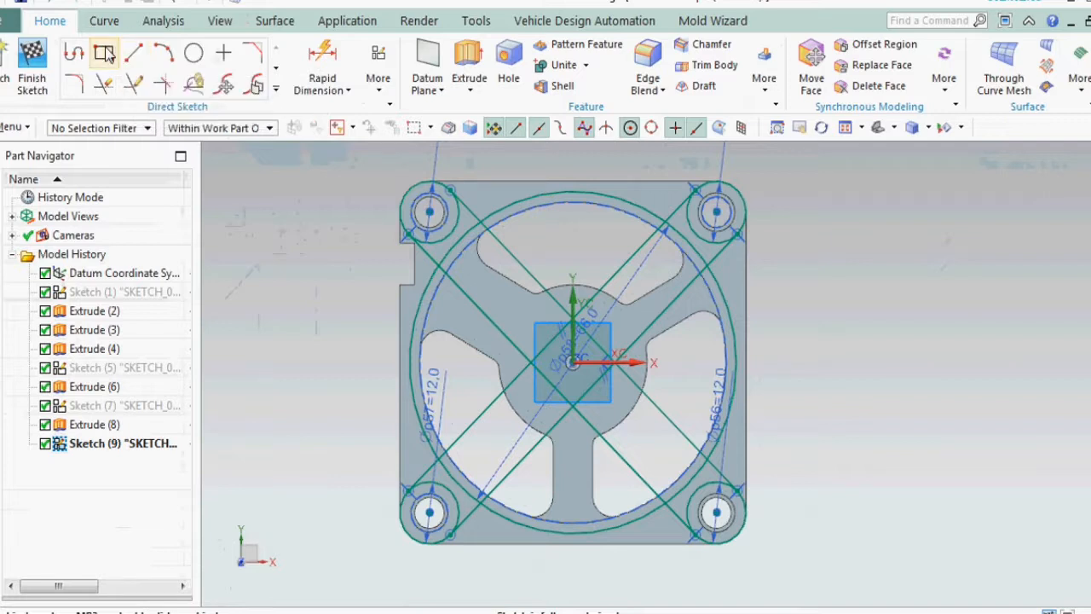
click(134, 53)
scroll(364, 332, up, 2)
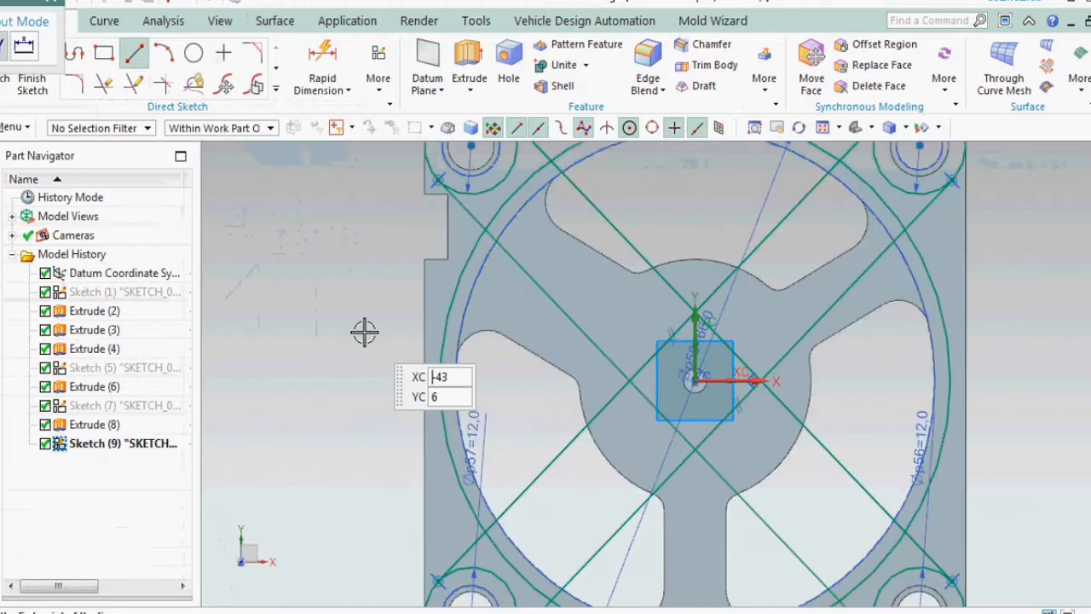
click(364, 332)
key(Escape)
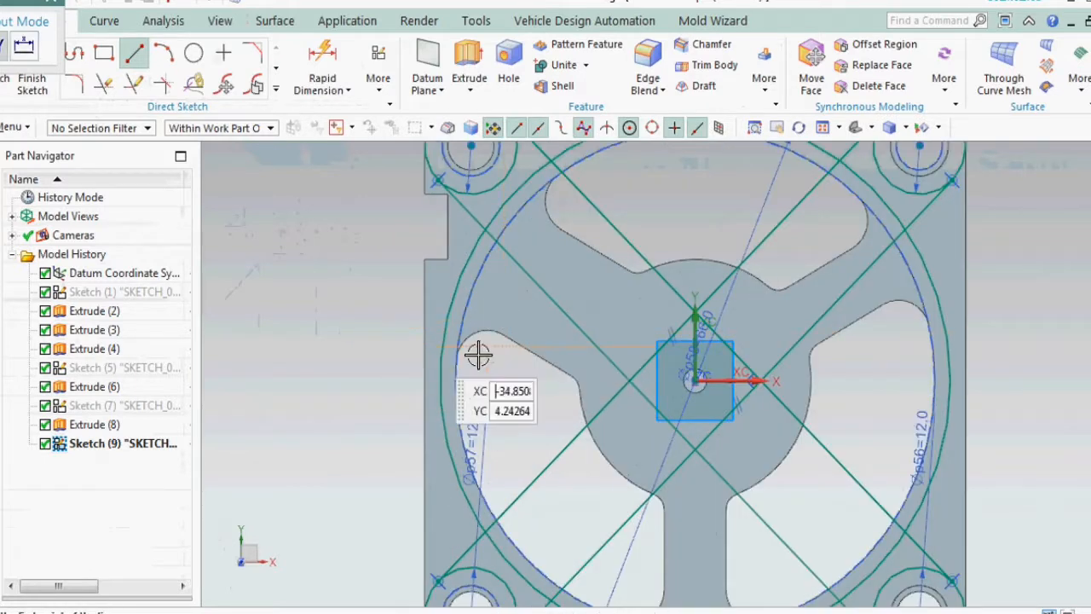
scroll(401, 358, up, 2)
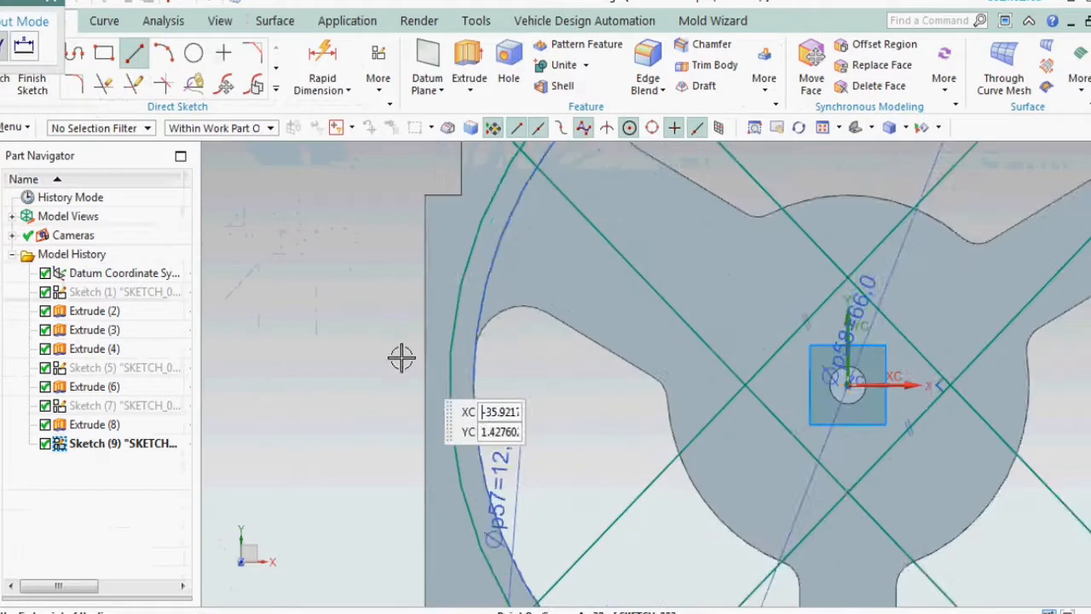
scroll(401, 358, up, 1)
click(392, 351)
click(557, 353)
click(406, 469)
click(584, 470)
key(Escape)
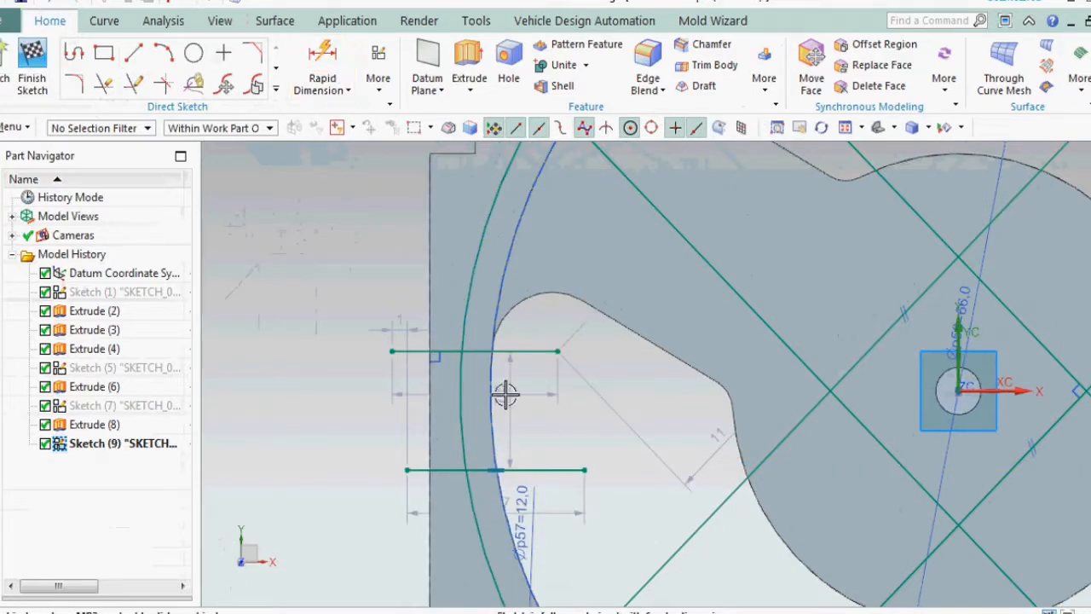
Set the vertical distance between the two horizontal side lines to 18 mm
drag(417, 409, 370, 401)
double_click(370, 402)
text(18)
key(Return)
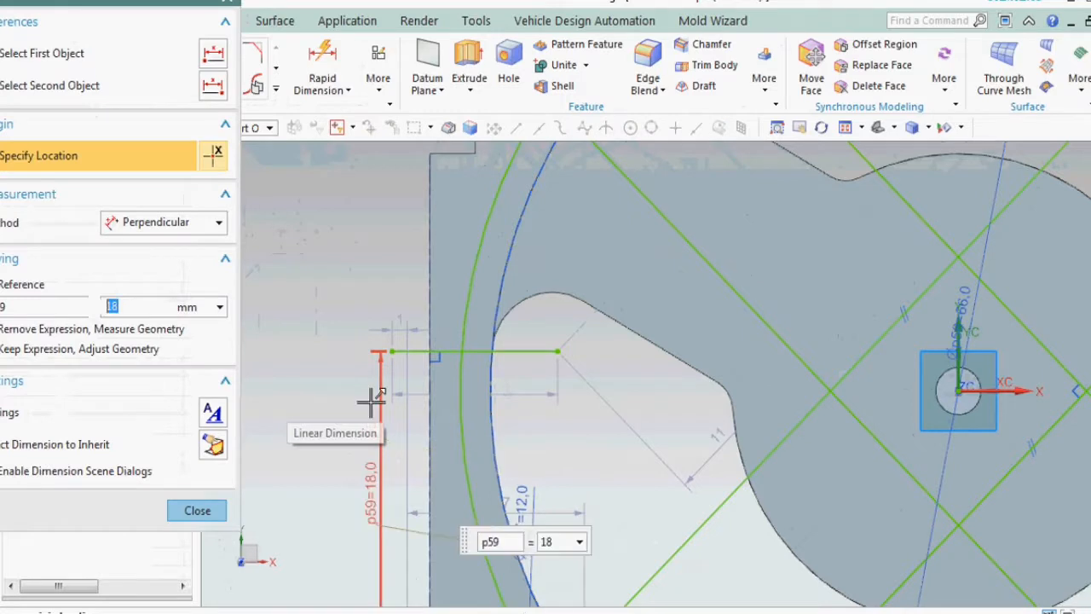
middle_click(372, 340)
scroll(371, 231, down, 4)
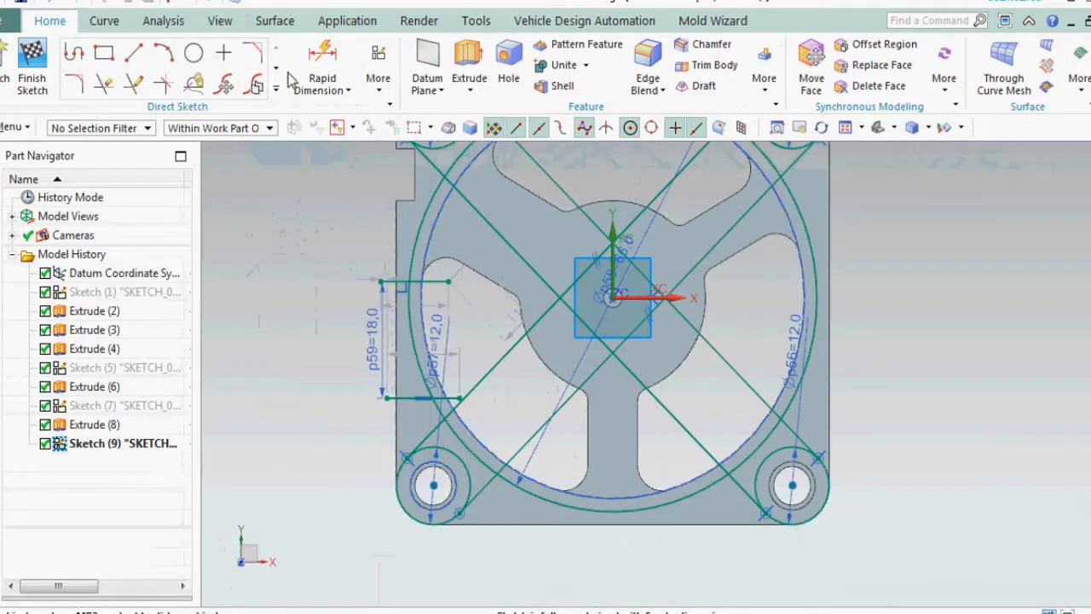
Dimension the upper side line 9 mm above the horizontal centre axis
click(322, 66)
click(439, 281)
click(559, 297)
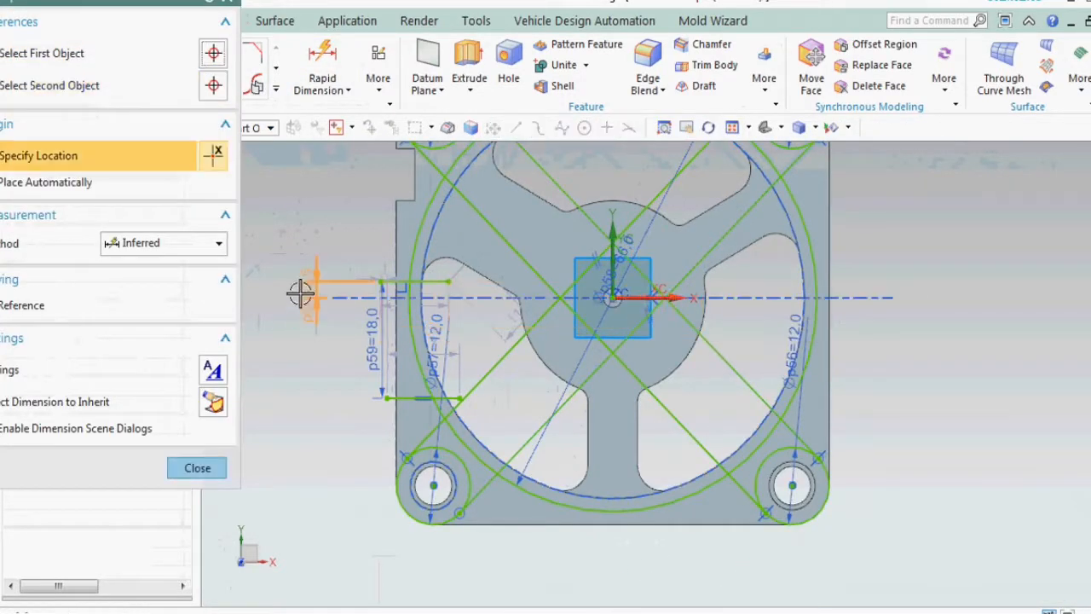
click(300, 293)
text(9)
key(Return)
middle_click(485, 358)
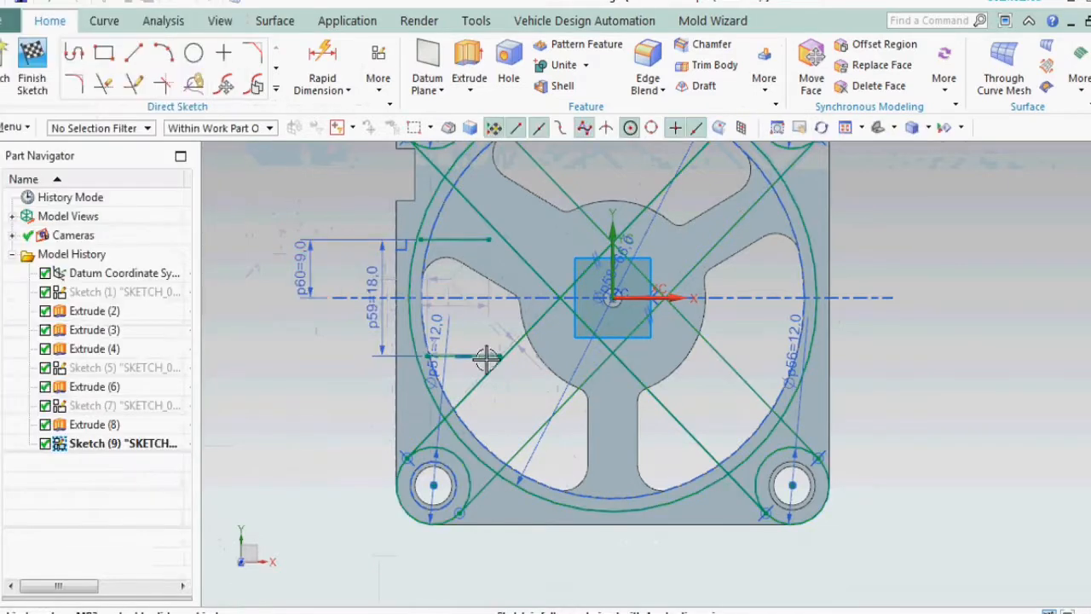
Move the two horizontal side lines outward so they cross the plate's left edge and the 66 mm circle
scroll(485, 358, up, 2)
key(ctrl+z)
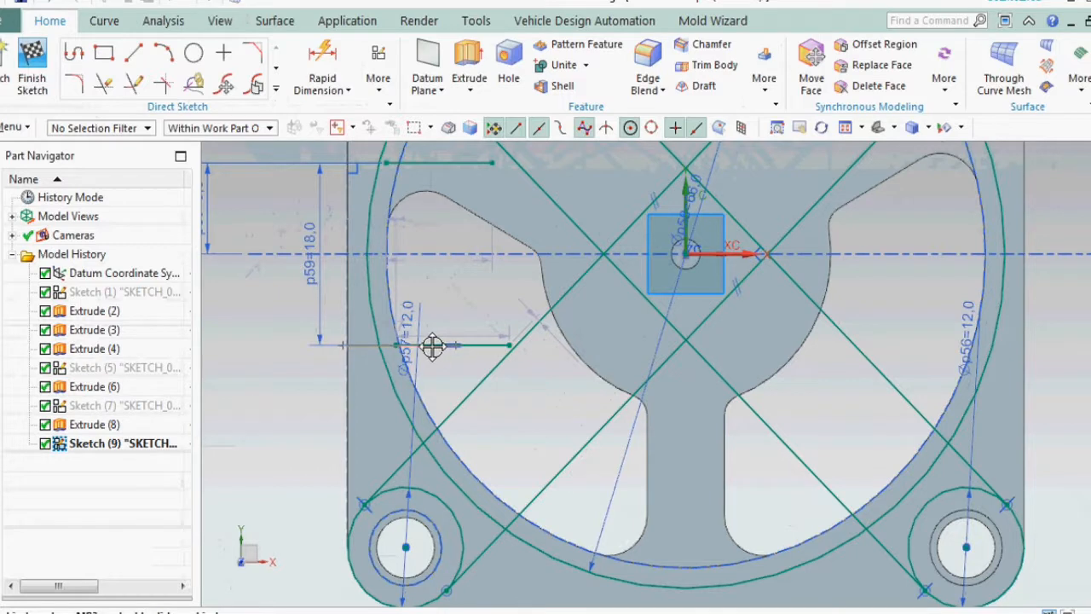
scroll(341, 331, down, 2)
scroll(444, 228, up, 4)
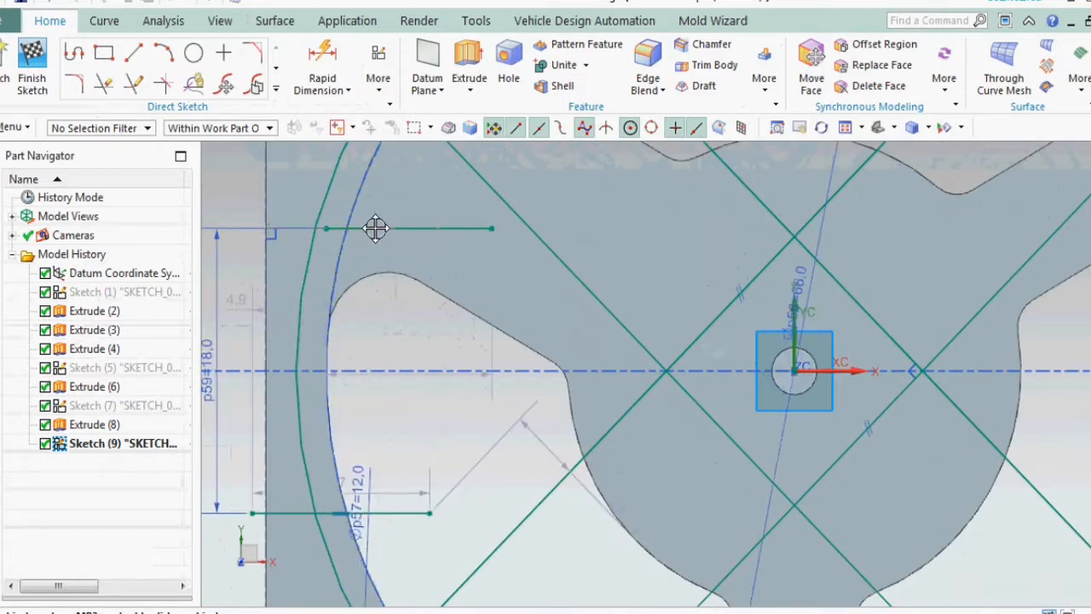
scroll(403, 307, down, 2)
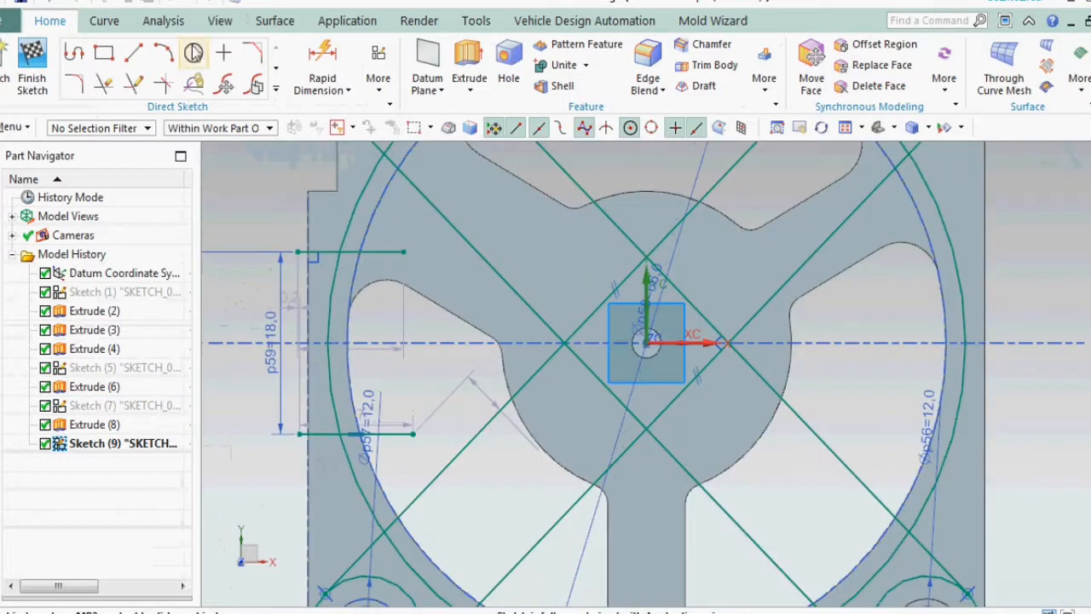
Trim the inner ends of both horizontal side lines back to the 66 mm circle
click(109, 88)
click(408, 430)
key(Escape)
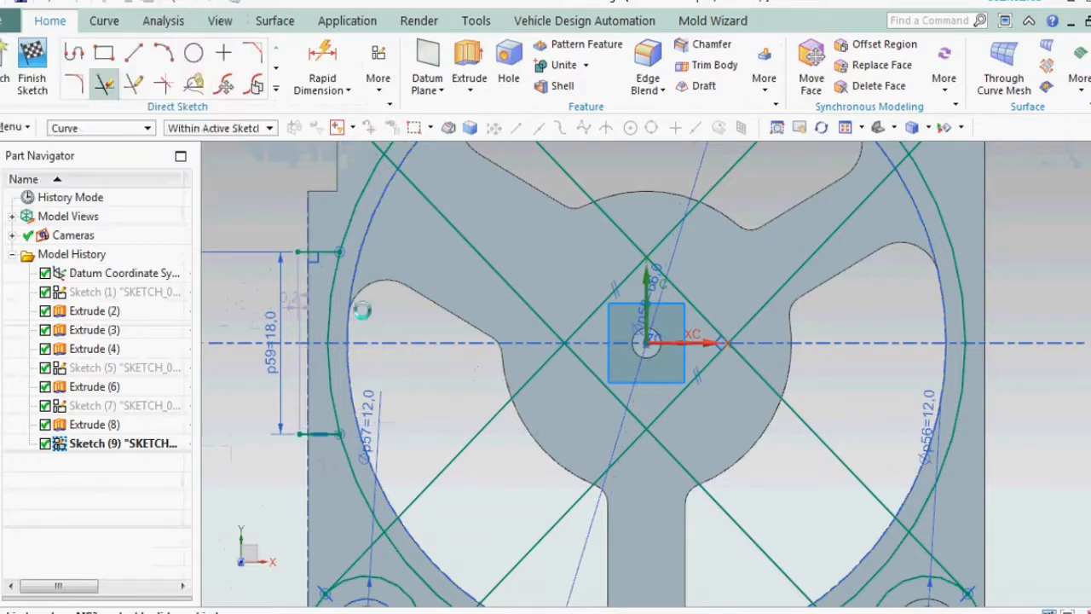
Draw a vertical line about 26 mm long from the upper side line's outer end down past the lower side line
scroll(330, 236, down, 1)
scroll(292, 398, up, 2)
scroll(300, 400, down, 2)
key(l)
click(304, 248)
scroll(307, 458, up, 4)
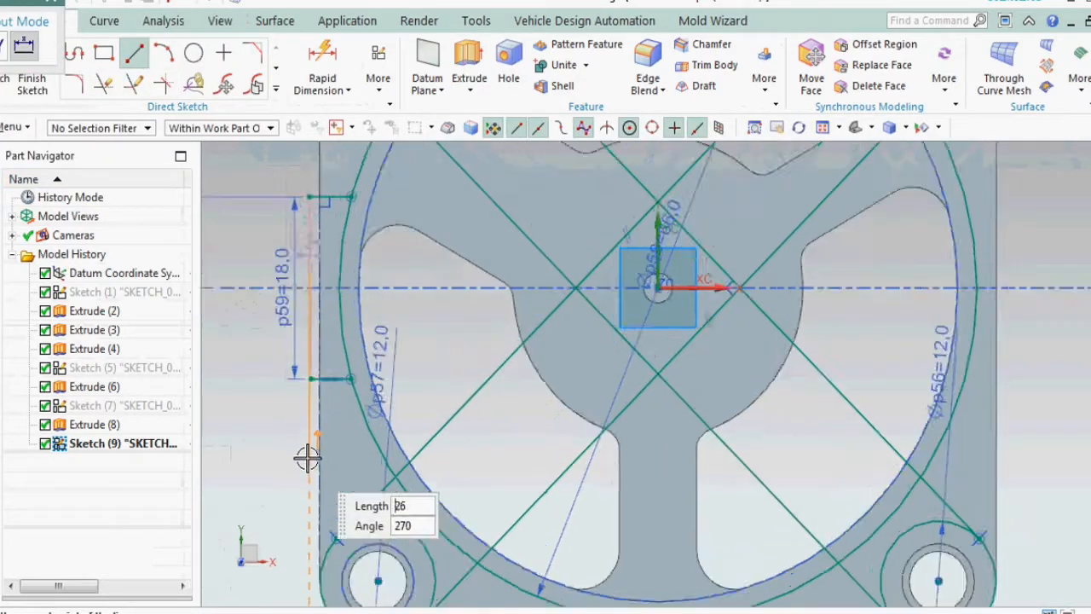
click(302, 452)
key(Escape)
Dimension the vertical line at 0 mm from the plate's left edge so the two coincide
scroll(293, 448, down, 3)
scroll(294, 270, up, 3)
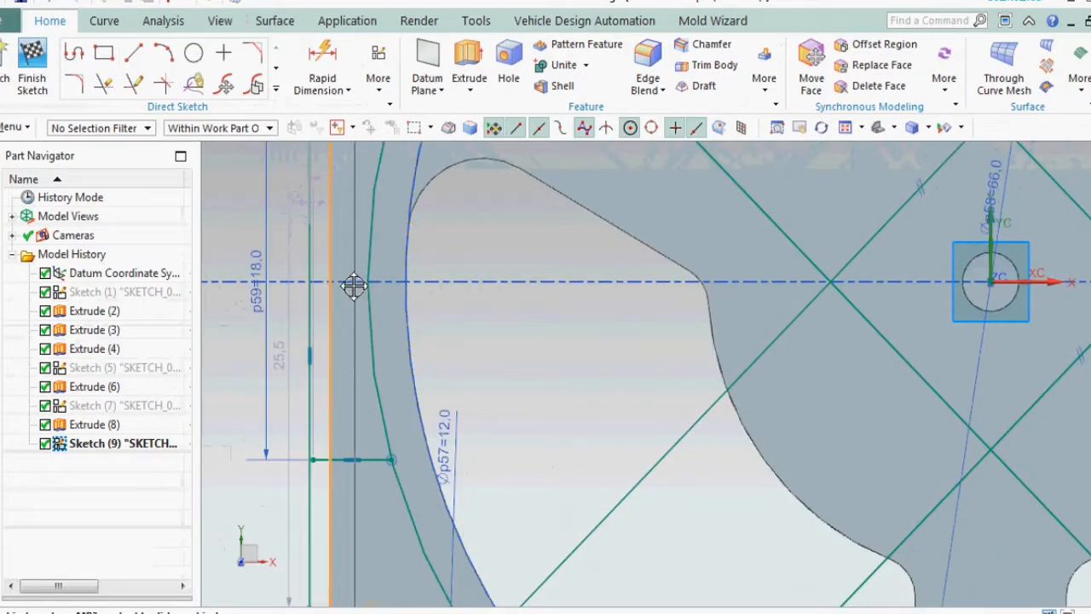
scroll(323, 438, up, 3)
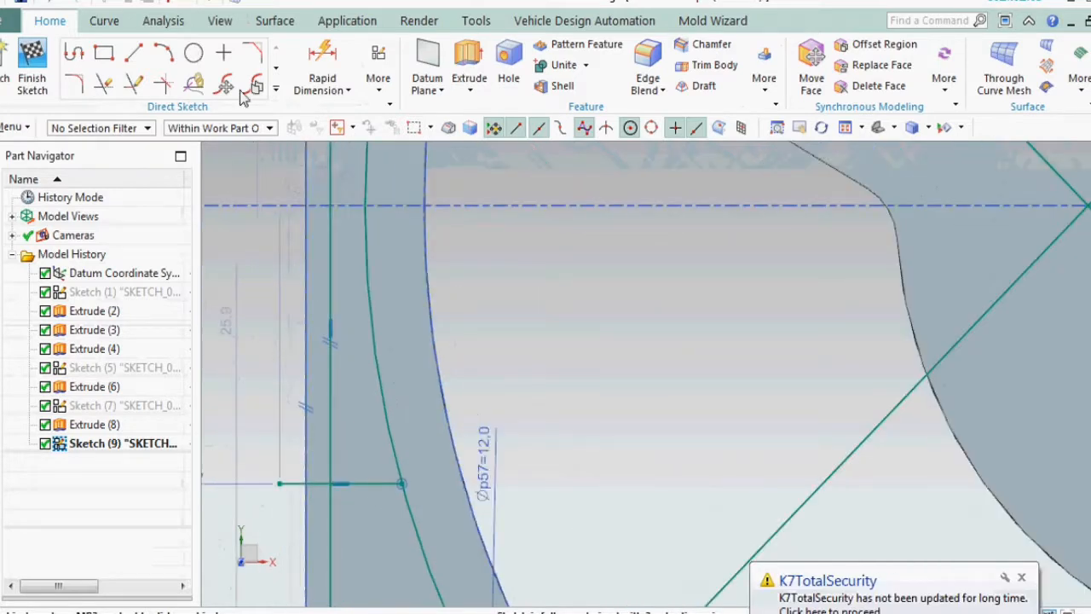
click(338, 60)
click(329, 295)
click(306, 278)
click(266, 372)
text(0)
key(Return)
key(Escape)
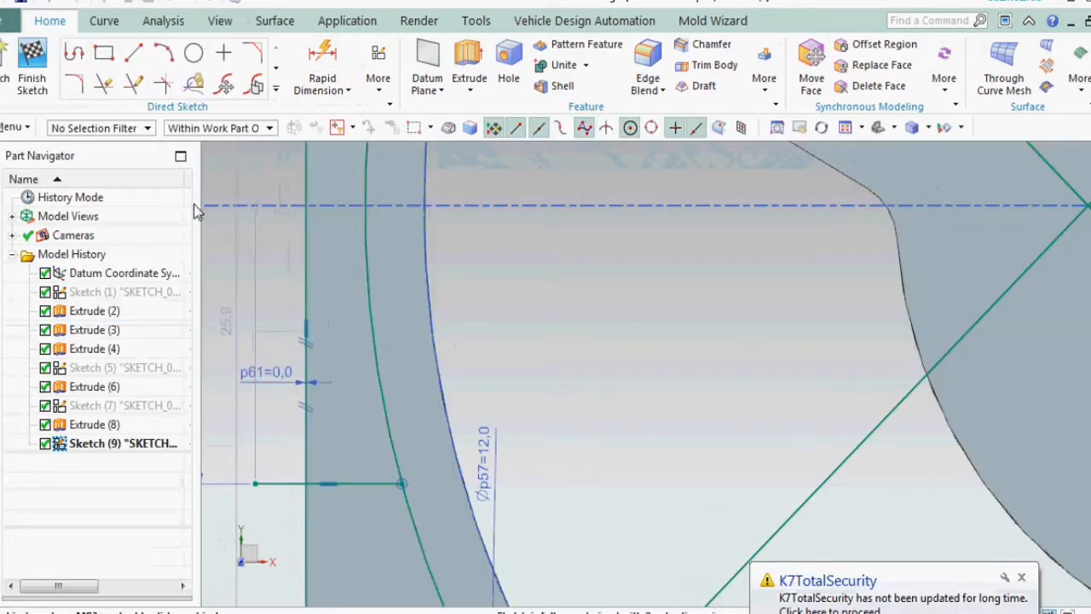
Trim the overhanging ends where the vertical line meets the two horizontal side lines
click(132, 92)
click(261, 475)
scroll(318, 517, down, 3)
scroll(297, 162, up, 3)
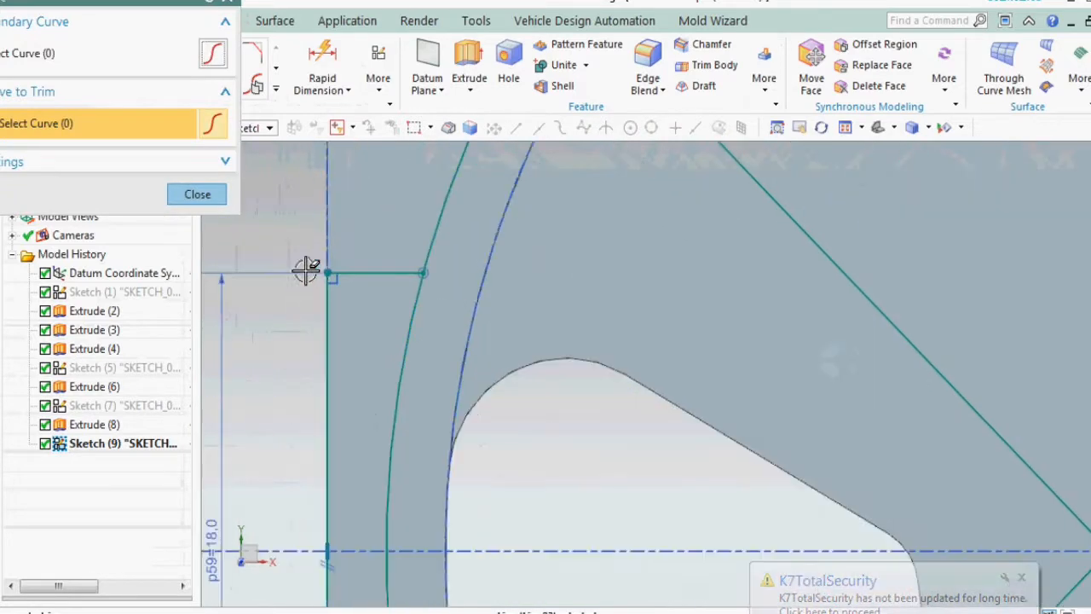
click(201, 194)
Start a circular Pattern Geometry and select the vertical line and both horizontal side lines as its objects
scroll(332, 257, down, 5)
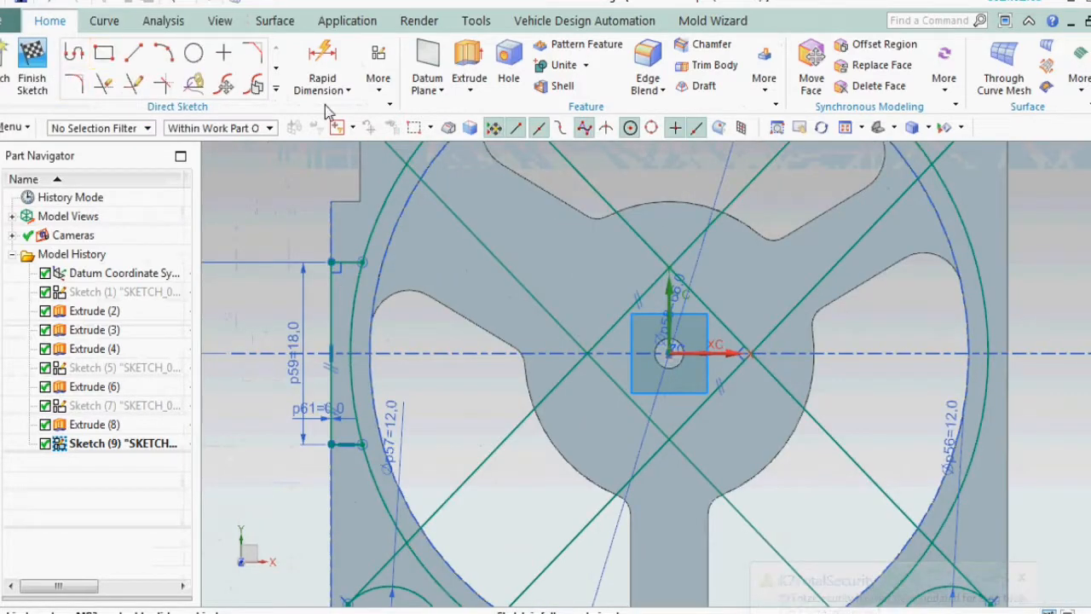
click(388, 74)
click(646, 77)
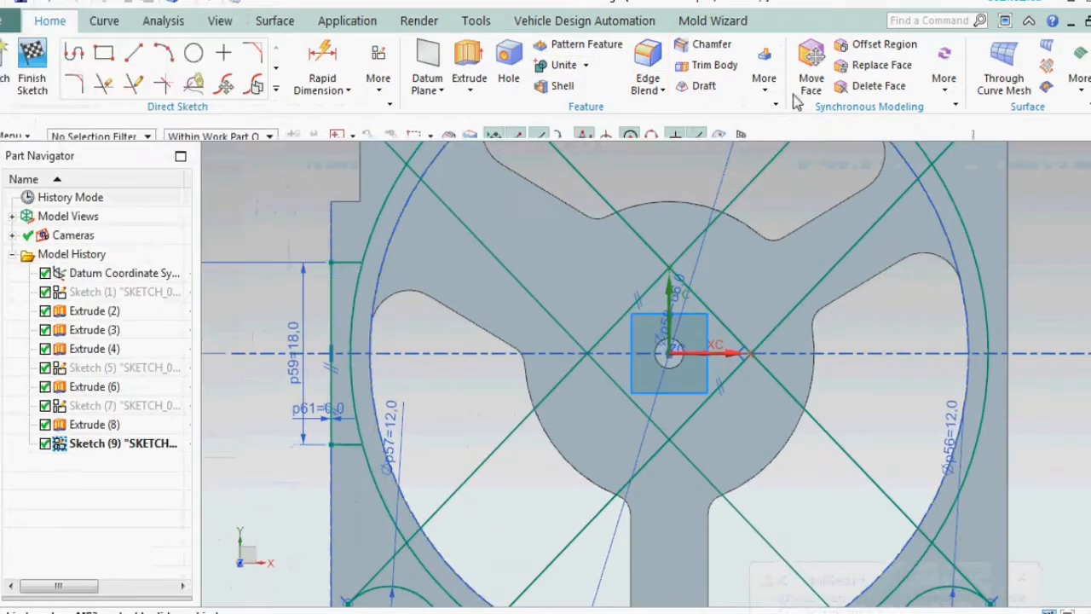
click(763, 72)
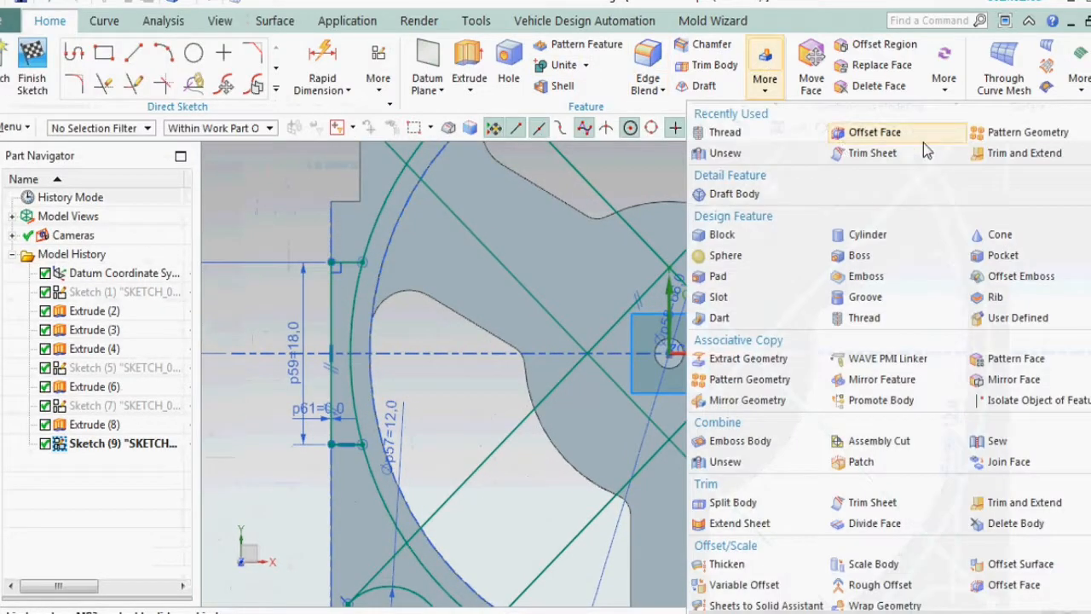
click(1027, 132)
click(311, 456)
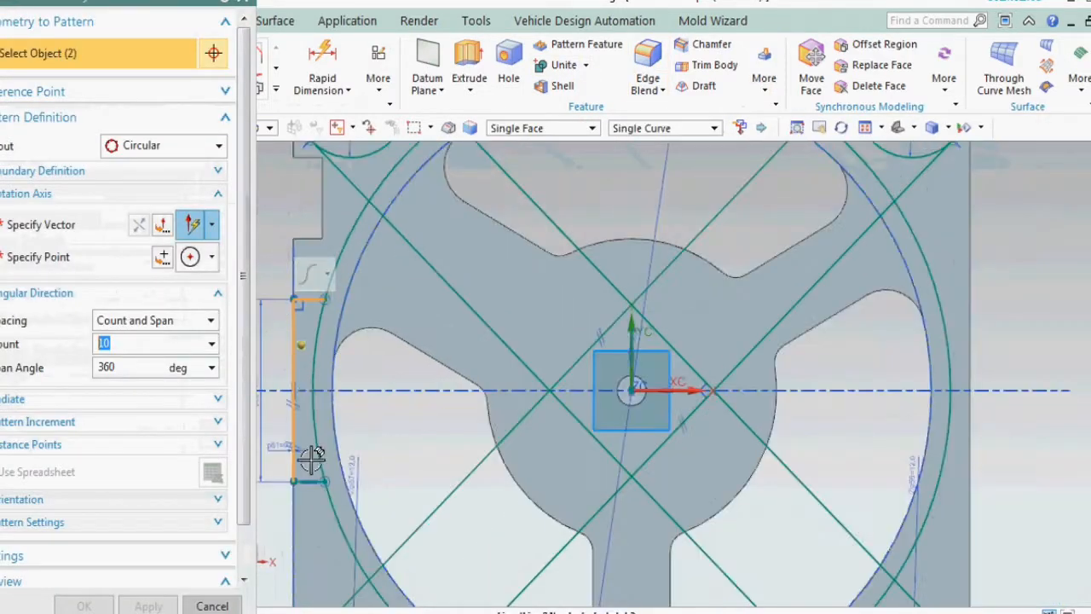
scroll(310, 467, up, 3)
click(310, 491)
Pattern the three side lines around the 66 mm circle's centre, normal to the plate, with count 4 over 360 degrees
click(109, 225)
click(669, 384)
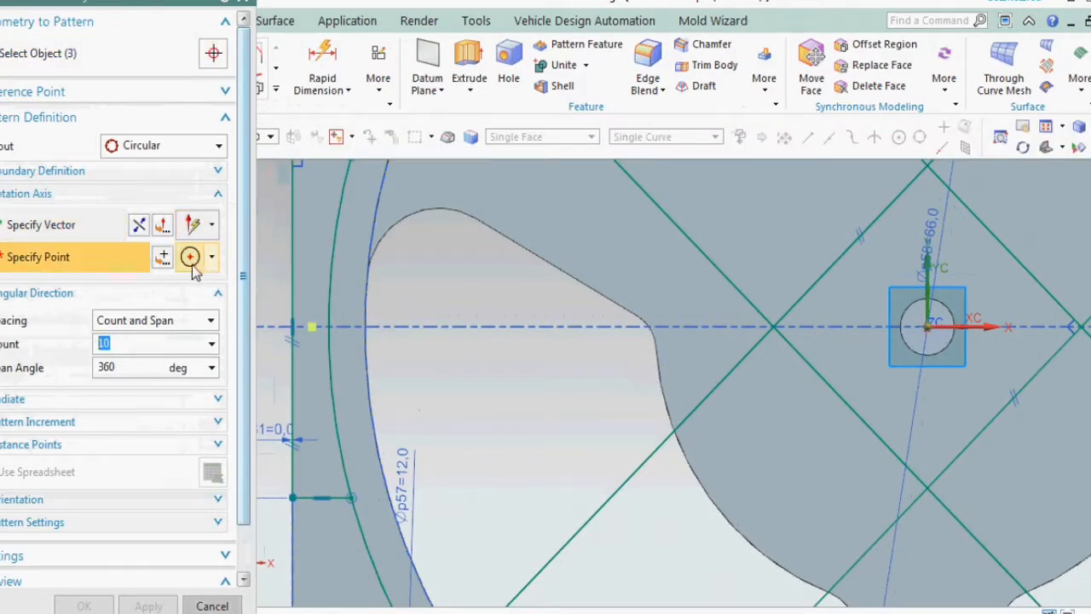
click(344, 228)
click(149, 320)
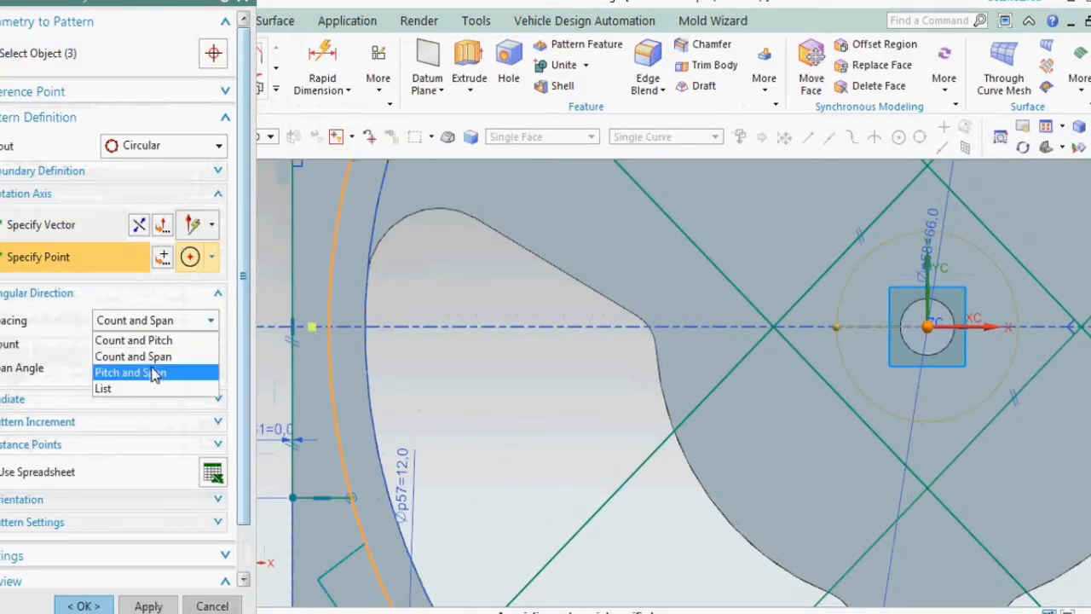
click(150, 358)
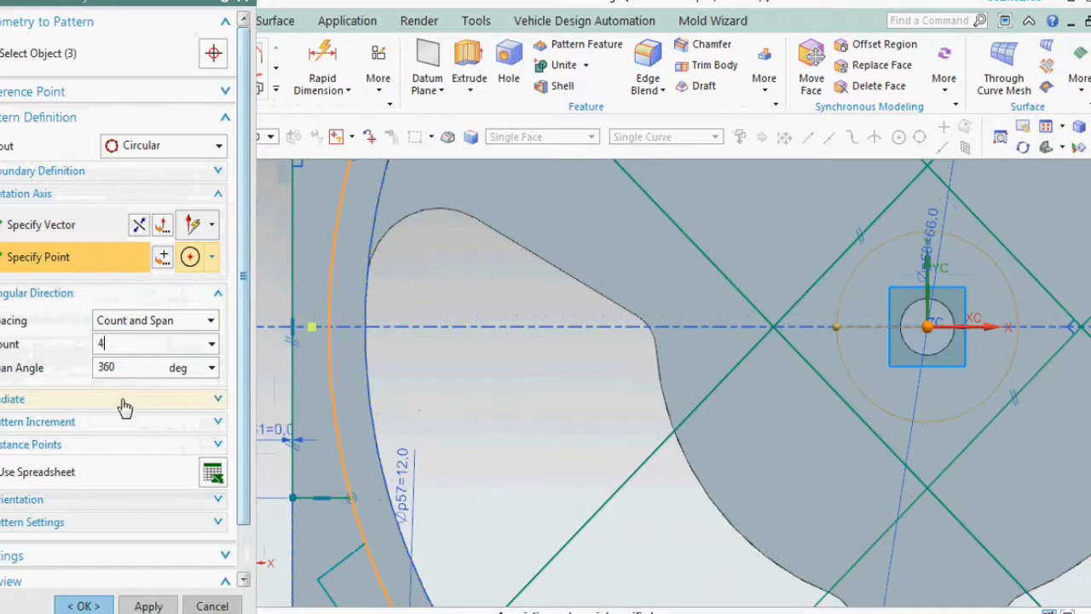
click(85, 603)
scroll(500, 324, down, 5)
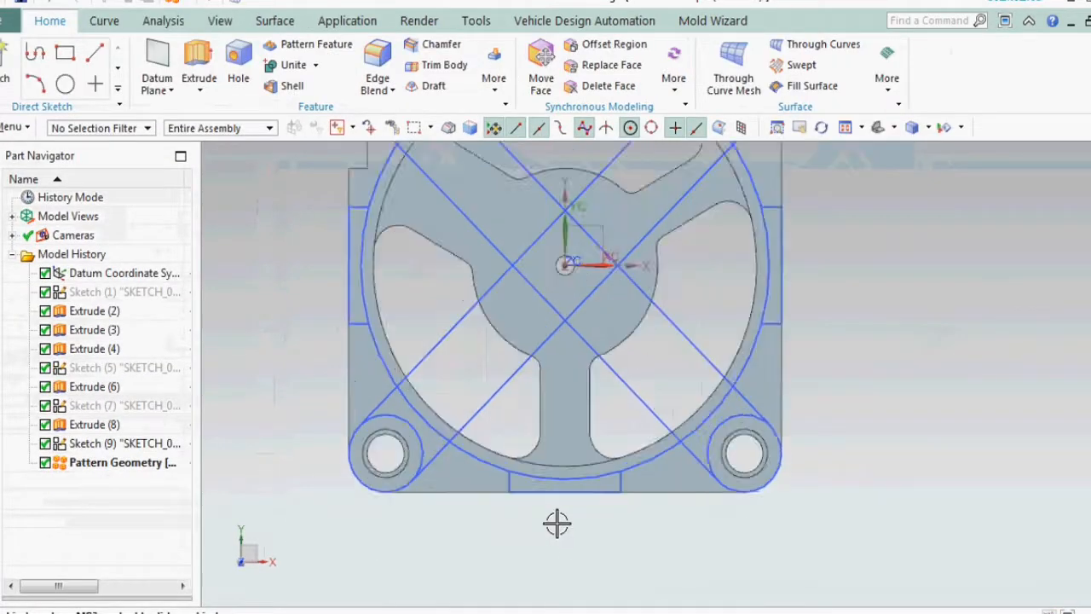
middle_drag(368, 437, 377, 426)
key(F8)
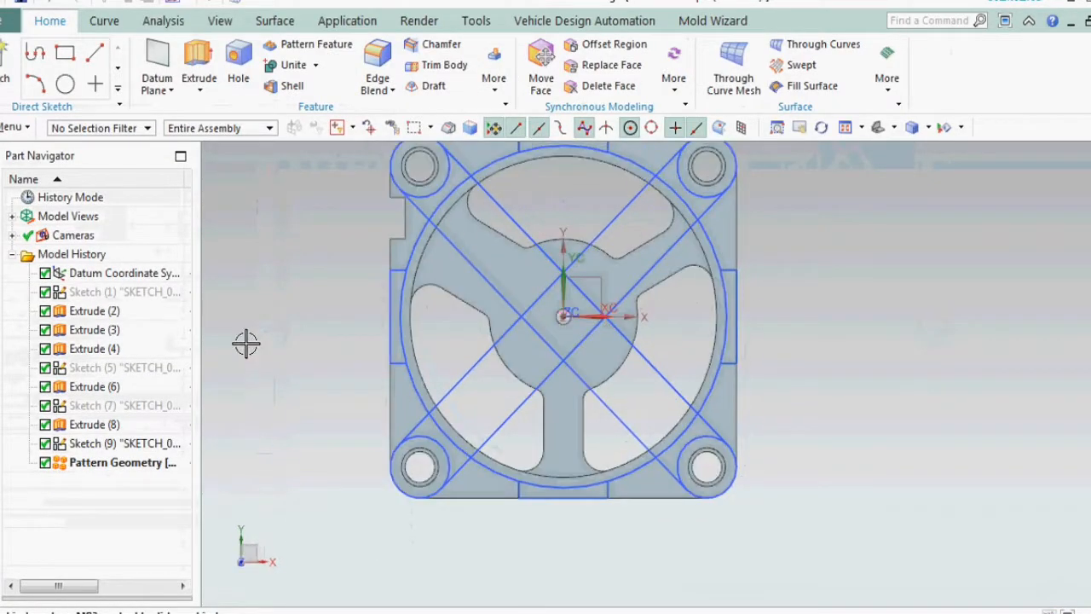
key(x)
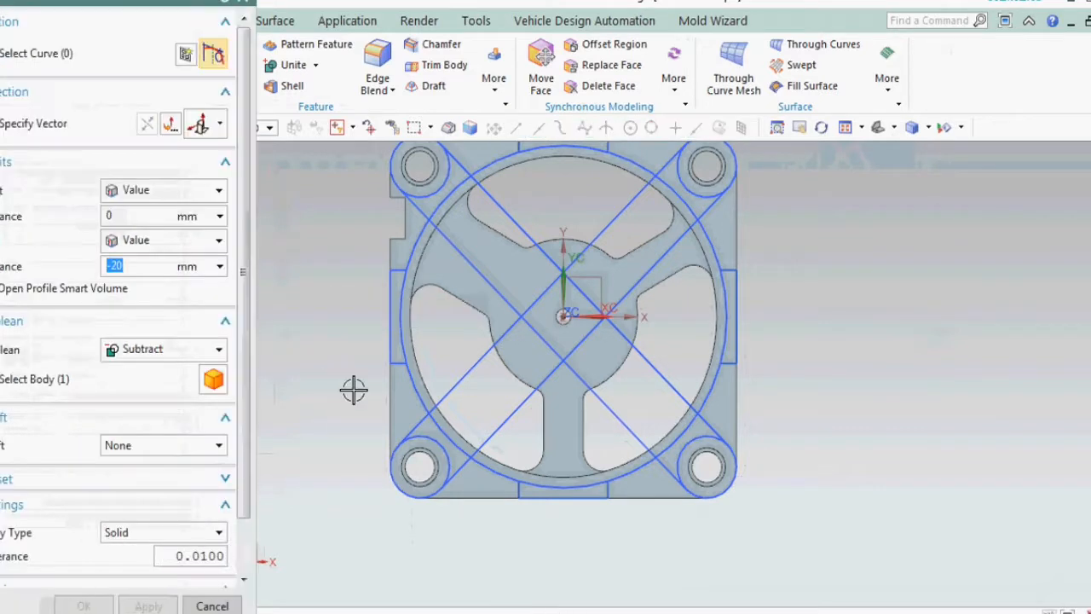
click(401, 372)
scroll(404, 388, down, 2)
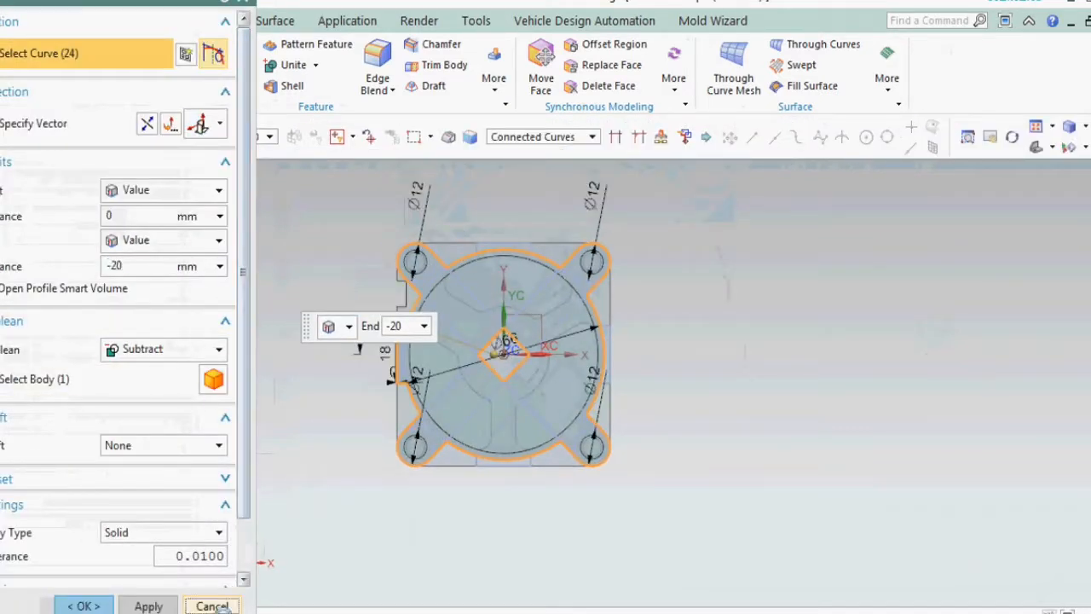
click(222, 606)
Start a subtracting Extrude with Single Curve selection and pick the outline of the pocket between the upper-left corner circle and the upper side tab
middle_drag(397, 406, 344, 334)
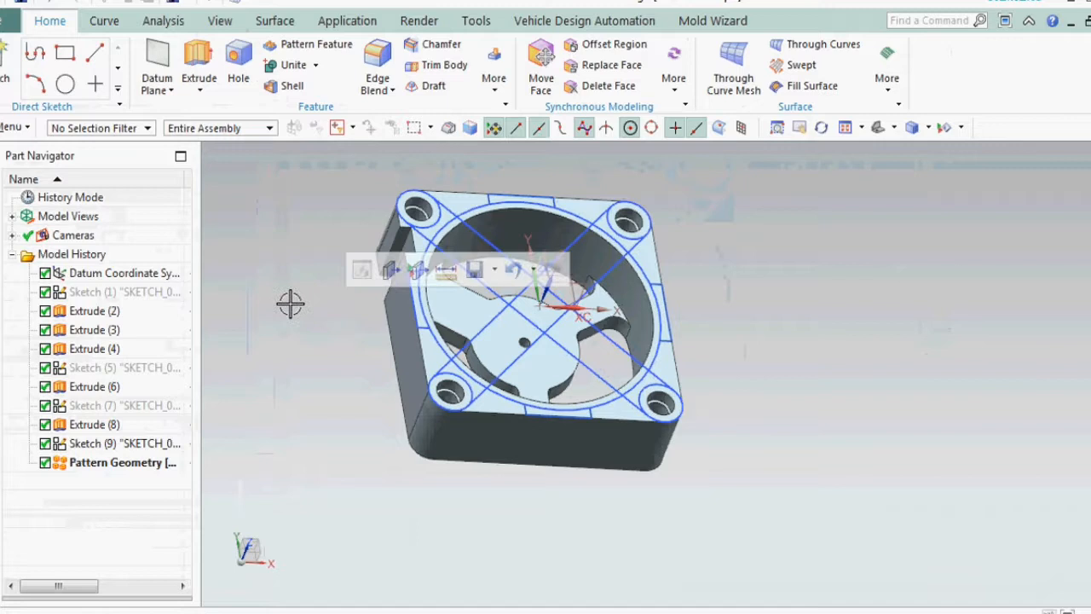
click(198, 66)
click(545, 137)
click(531, 152)
middle_drag(380, 218, 445, 280)
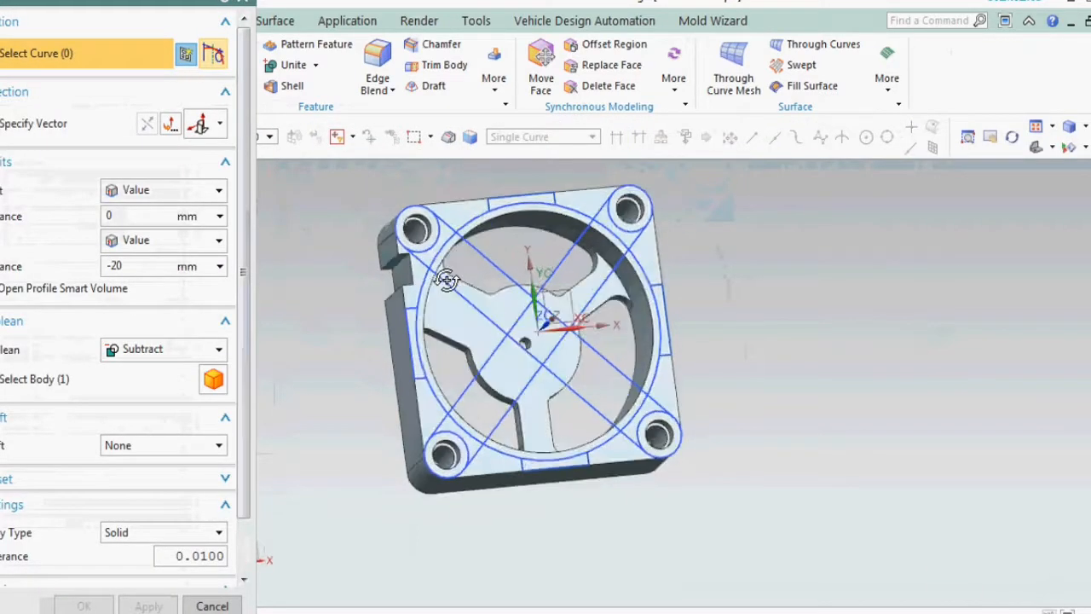
scroll(431, 227, up, 5)
click(482, 180)
click(498, 247)
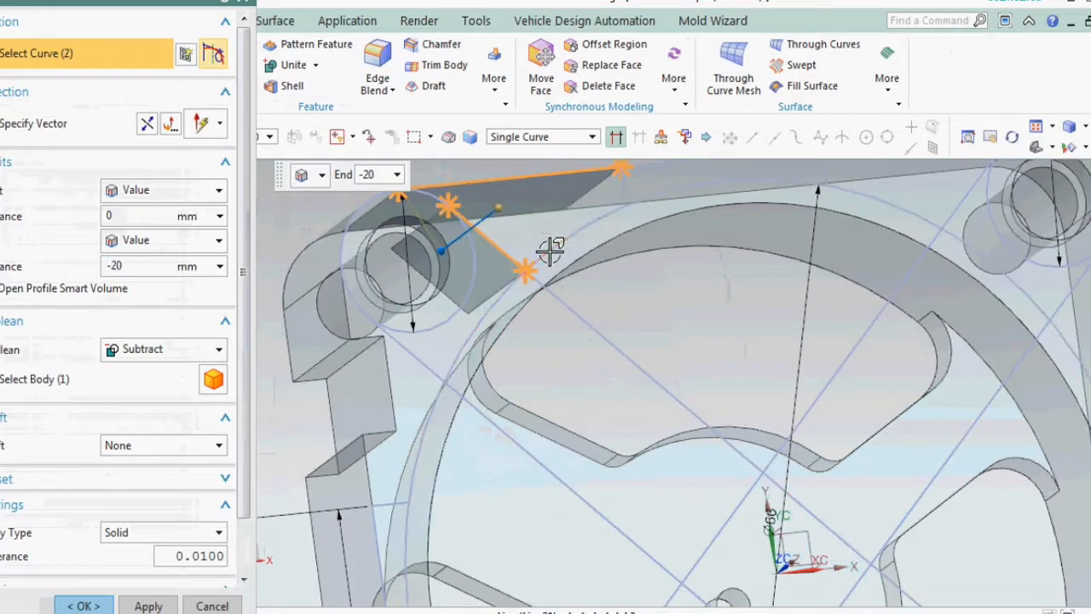
click(551, 251)
scroll(682, 277, down, 2)
scroll(508, 218, up, 5)
click(526, 242)
scroll(536, 277, down, 2)
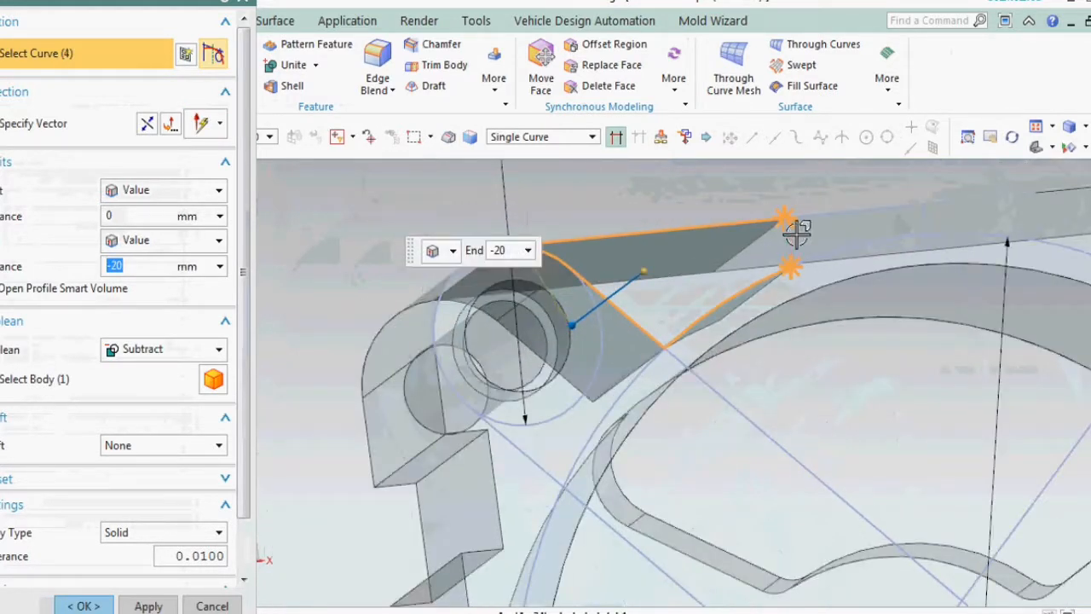
click(795, 235)
Add the notched pocket outline between the upper-left corner circle and the left side tab, following the notch edges, diagonal and 66 mm circle
scroll(544, 248, down, 4)
scroll(529, 339, up, 6)
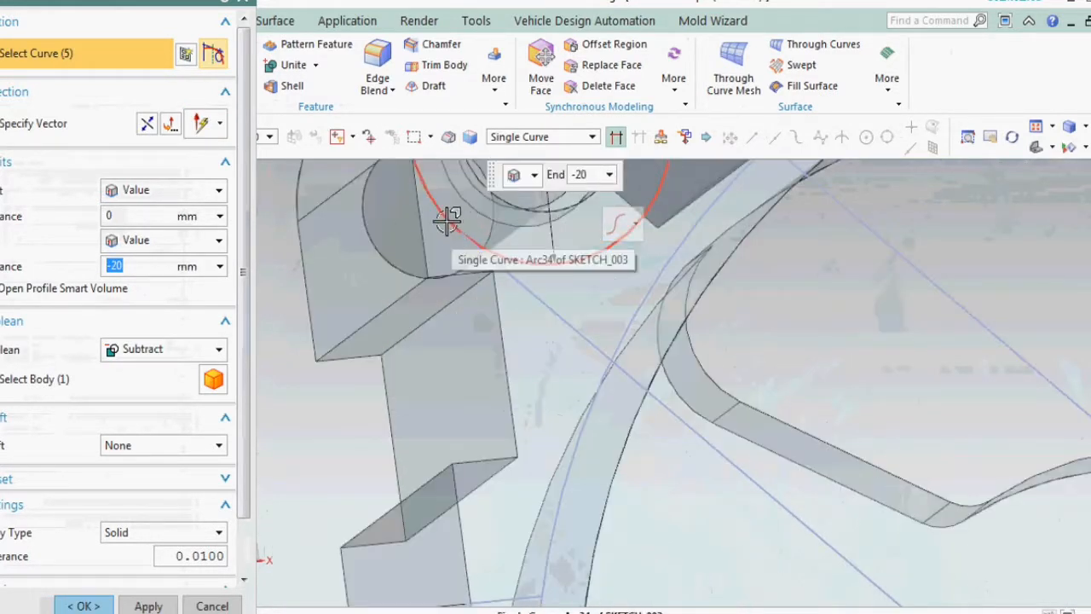
click(446, 220)
click(427, 239)
click(467, 278)
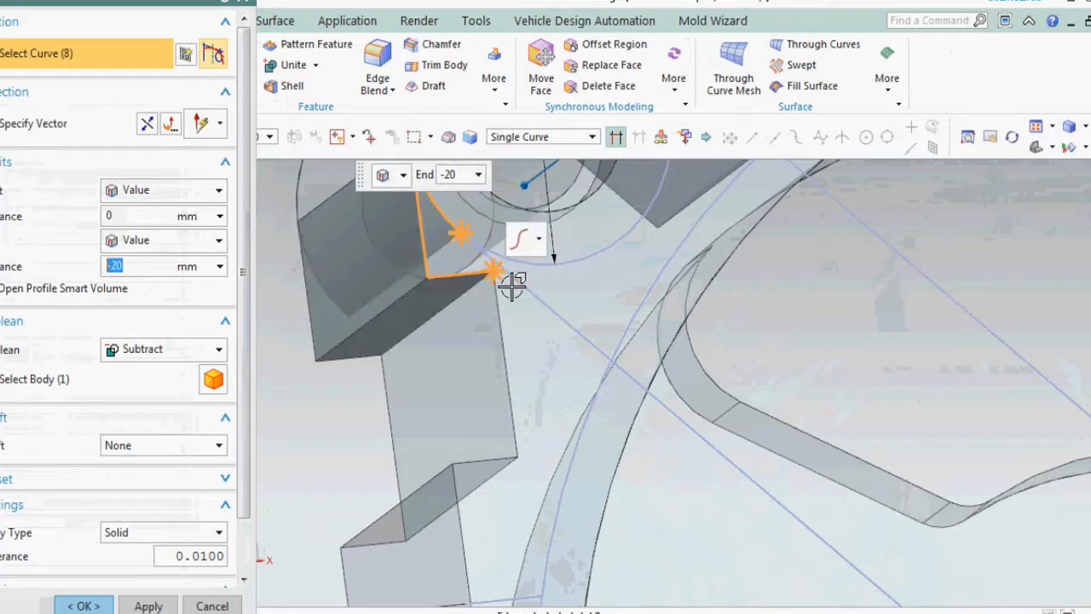
click(501, 269)
click(503, 308)
click(489, 460)
click(461, 511)
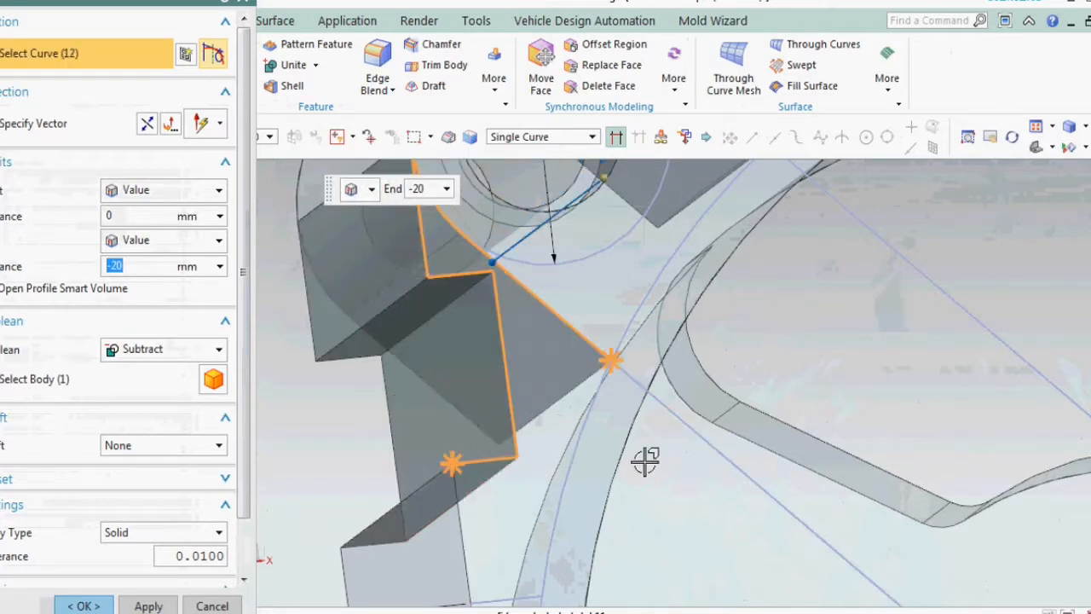
click(594, 419)
scroll(476, 354, down, 5)
scroll(484, 434, up, 5)
click(479, 383)
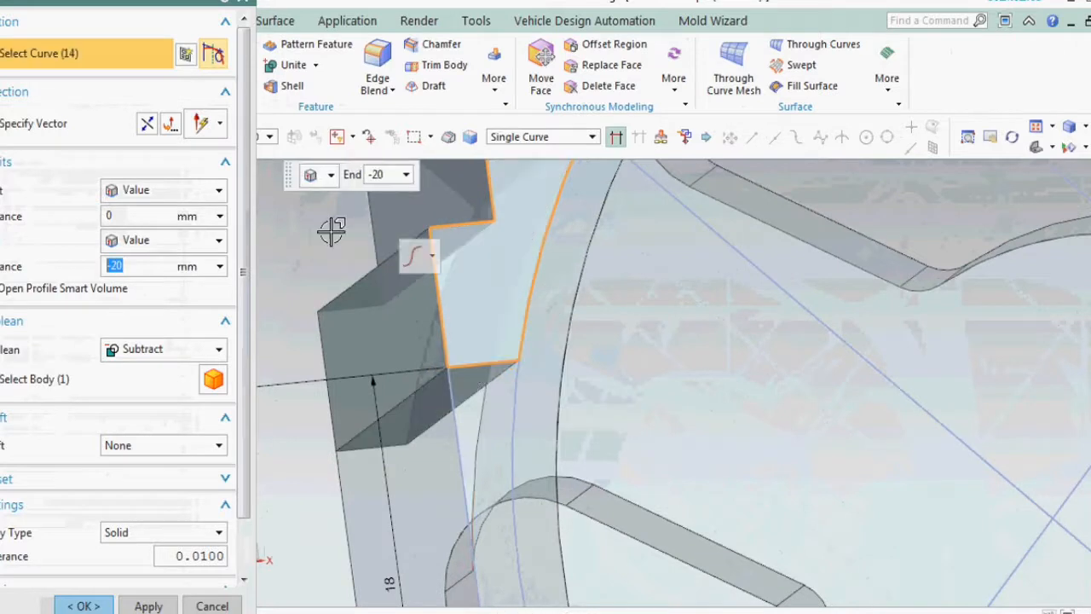
Add the outline of the pocket between the left side tab and the lower-left corner circle to the Extrude selection
scroll(329, 231, down, 5)
scroll(369, 407, up, 6)
click(368, 329)
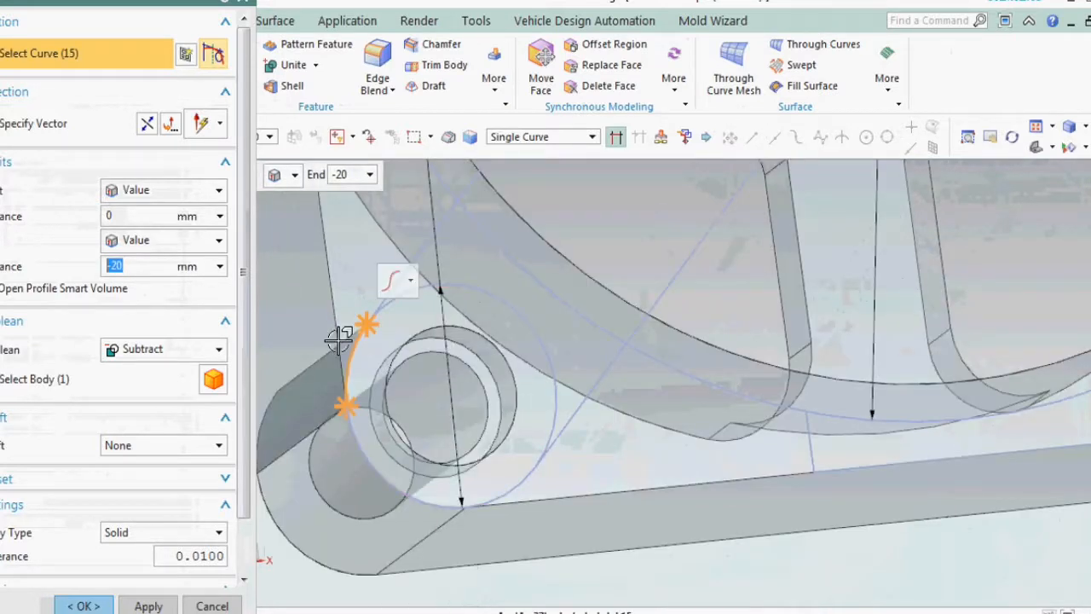
click(339, 341)
click(417, 246)
scroll(434, 377, down, 5)
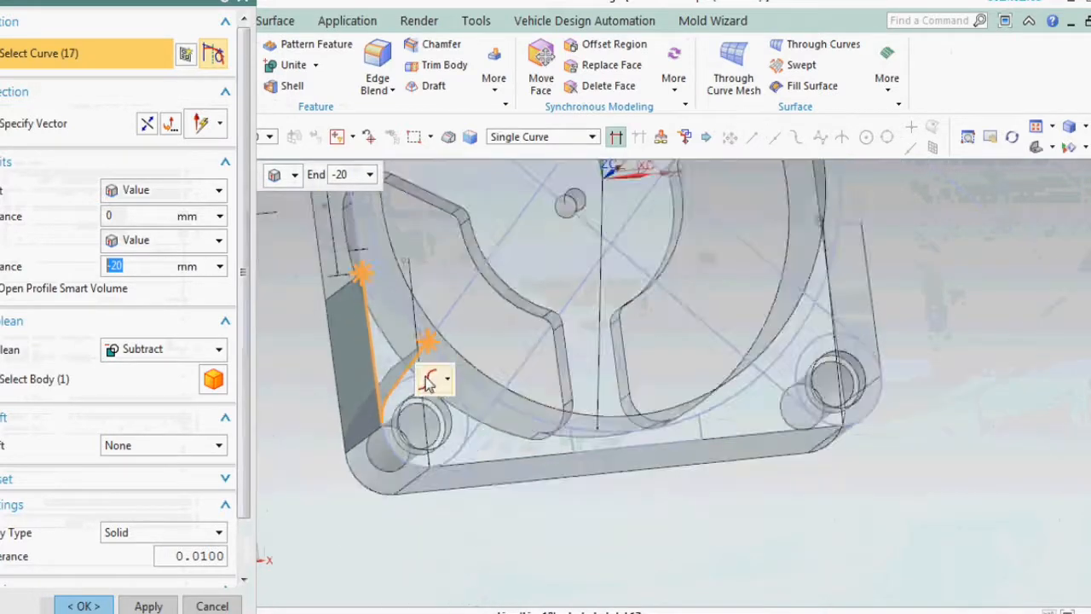
scroll(404, 316, up, 6)
click(350, 264)
click(350, 264)
scroll(383, 246, down, 5)
scroll(383, 366, up, 6)
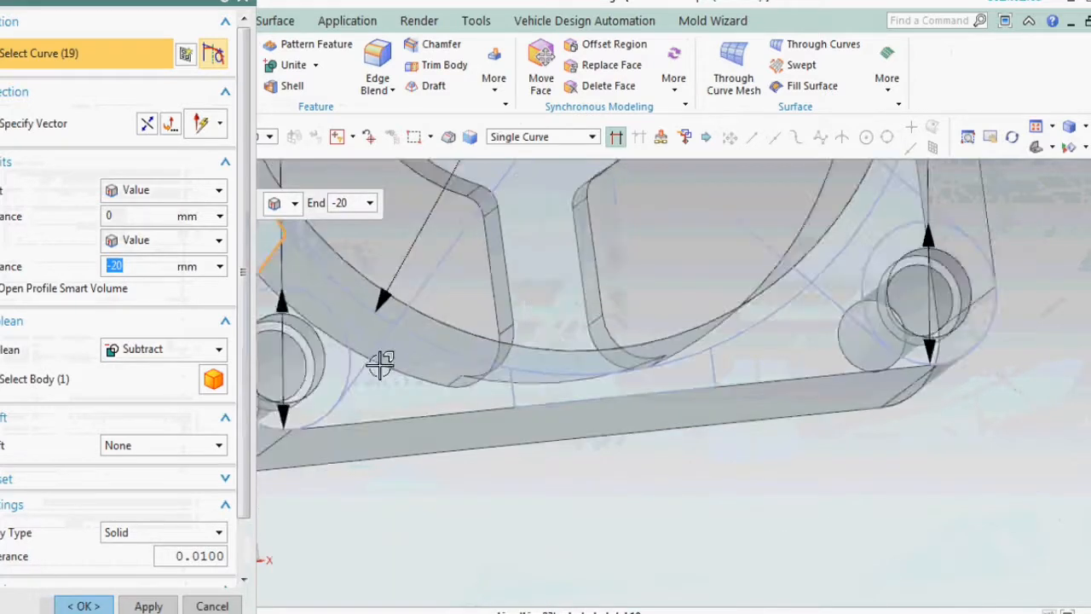
Add the outline of the pocket between the lower-left corner circle and the lower side tab to the Extrude selection
click(341, 438)
click(342, 438)
click(373, 339)
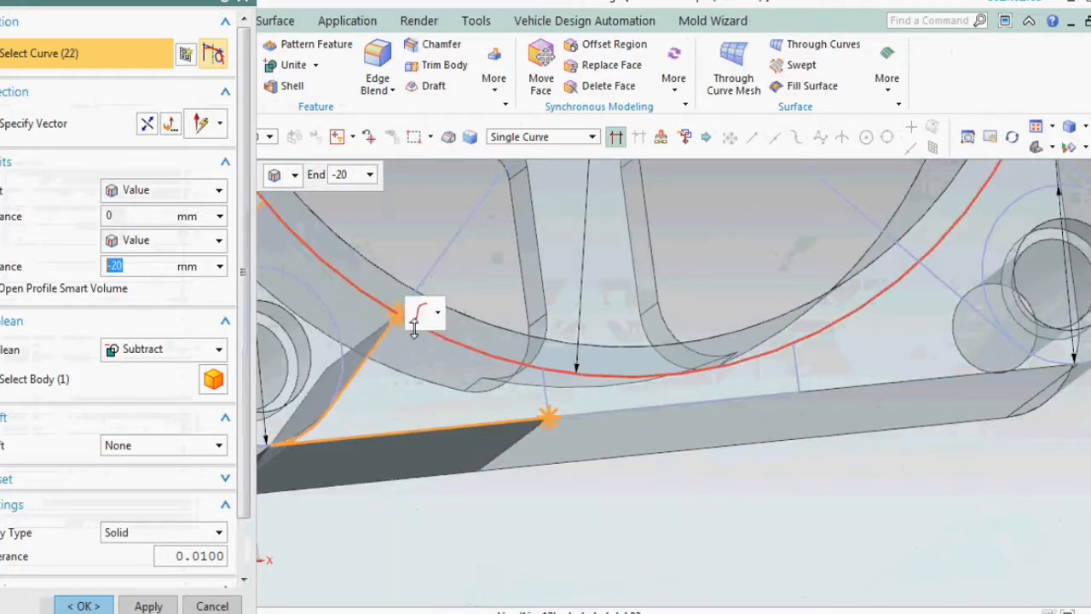
click(533, 362)
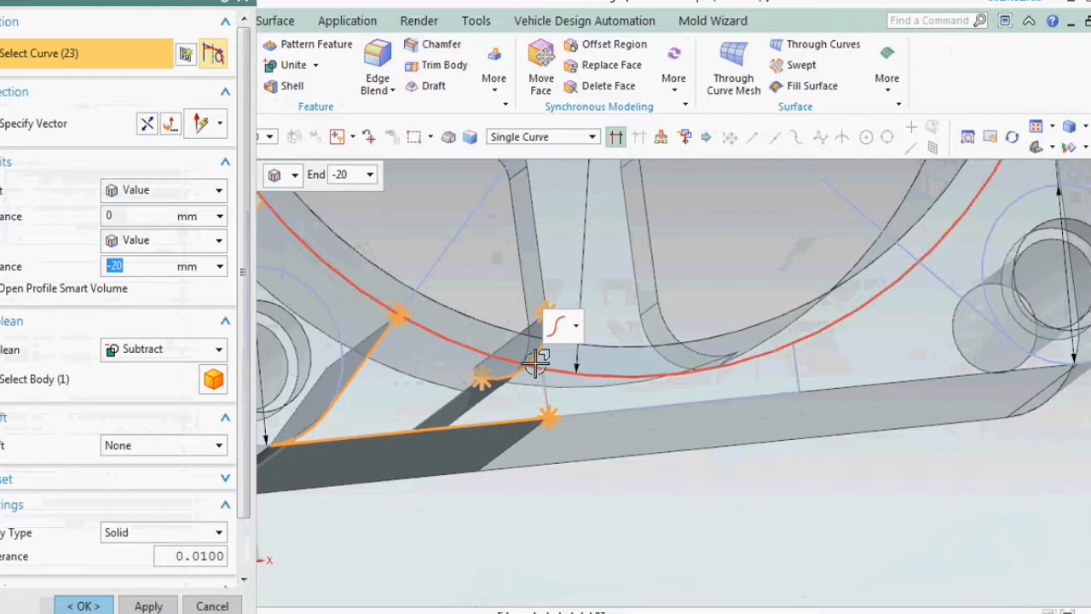
click(553, 388)
scroll(535, 435, down, 4)
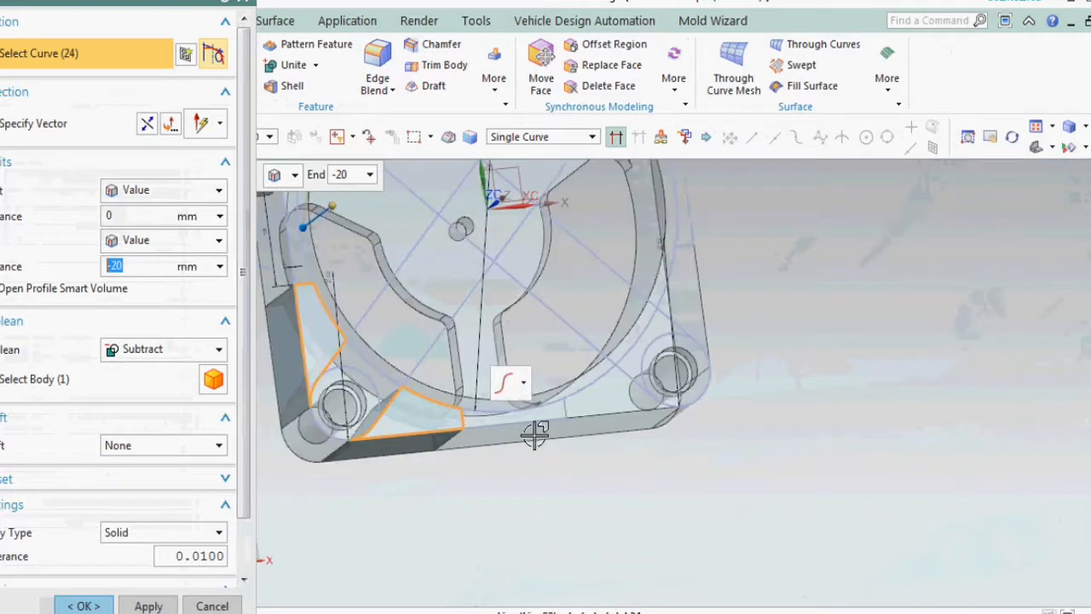
Add the outline of the pocket between the lower side tab and the lower-right corner circle, including its diagonal edge
scroll(558, 415, up, 4)
click(572, 401)
click(596, 421)
click(616, 353)
scroll(552, 474, down, 3)
scroll(655, 407, up, 5)
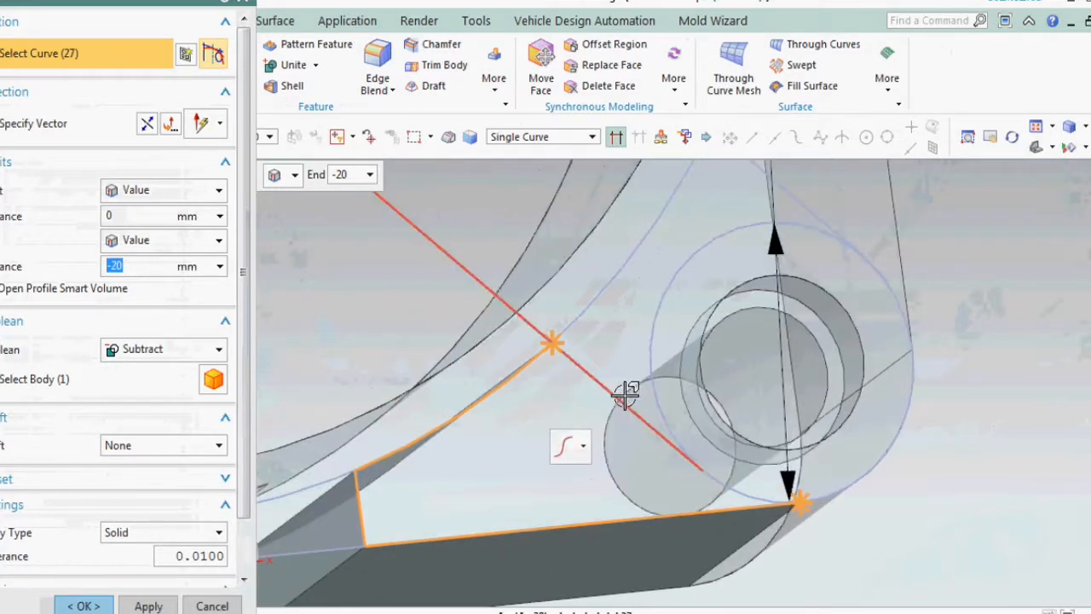
click(674, 452)
shift+click(621, 408)
click(595, 378)
click(713, 487)
Add the pocket outline between the lower-right corner circle and the right side tab to the Extrude selection
scroll(747, 570, down, 5)
scroll(747, 418, up, 4)
click(735, 411)
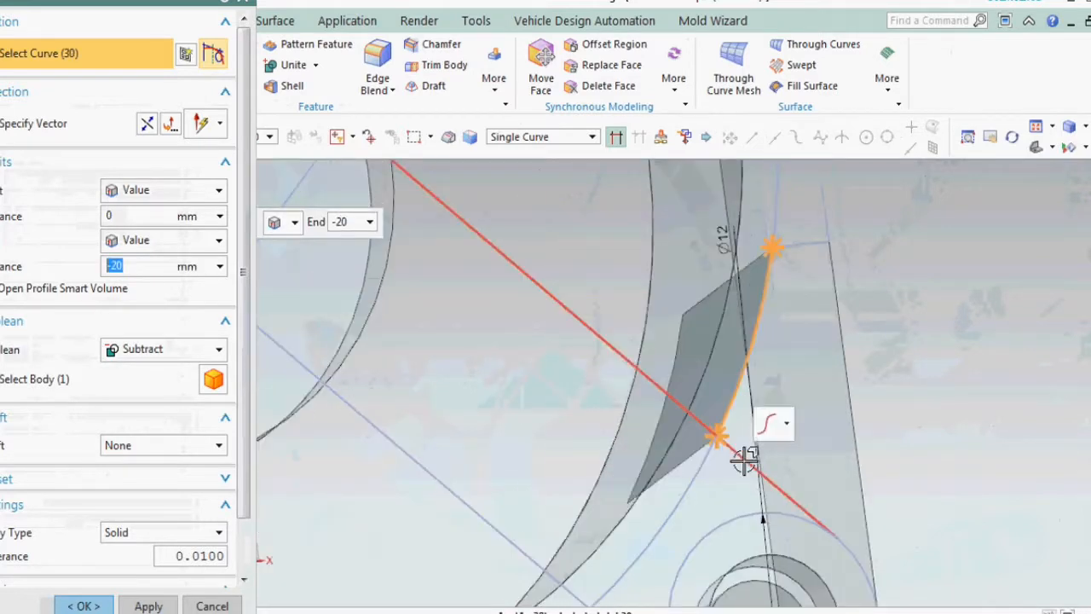
click(744, 460)
click(851, 550)
click(867, 518)
scroll(780, 524, down, 4)
scroll(774, 392, up, 5)
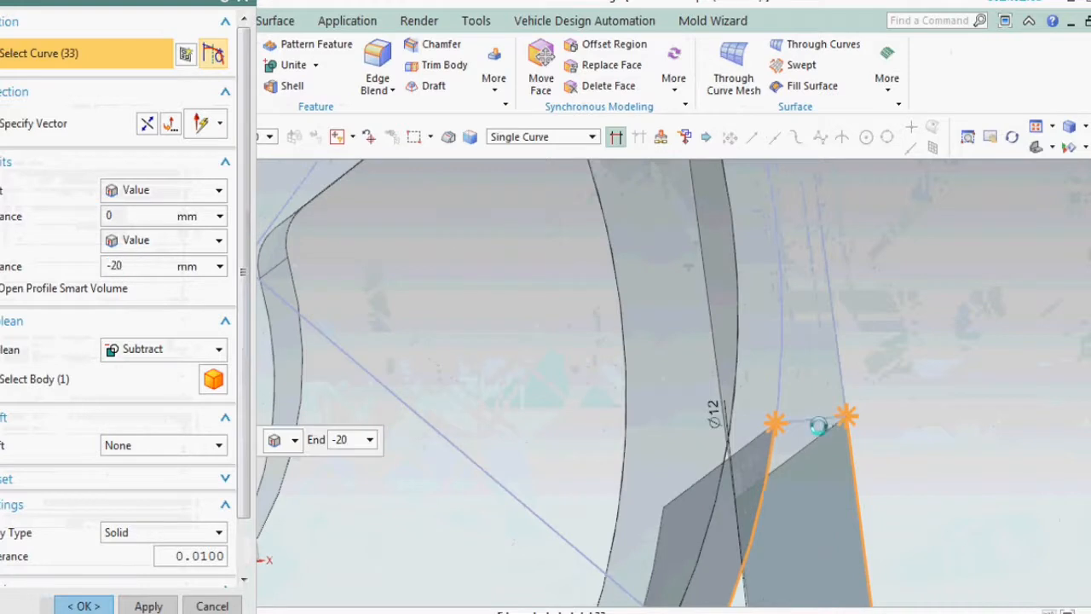
click(818, 425)
Add the pocket outline between the right side tab and the upper-right corner circle, following the 66 mm circle and diagonal
scroll(757, 341, down, 4)
scroll(757, 343, up, 3)
click(755, 343)
click(718, 327)
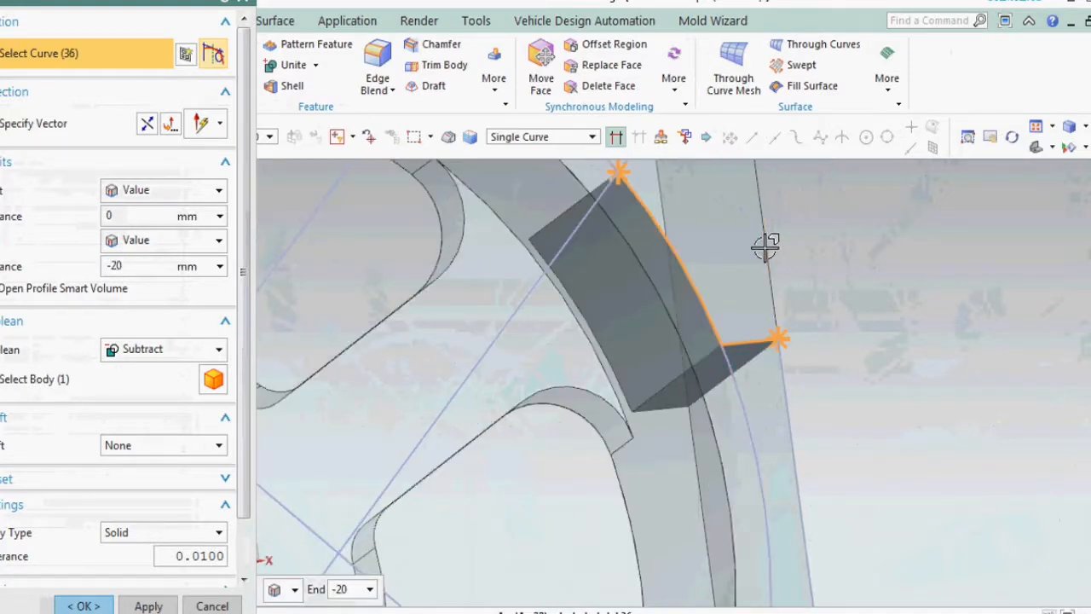
click(765, 247)
scroll(791, 469, down, 4)
scroll(764, 295, up, 5)
click(767, 298)
click(707, 394)
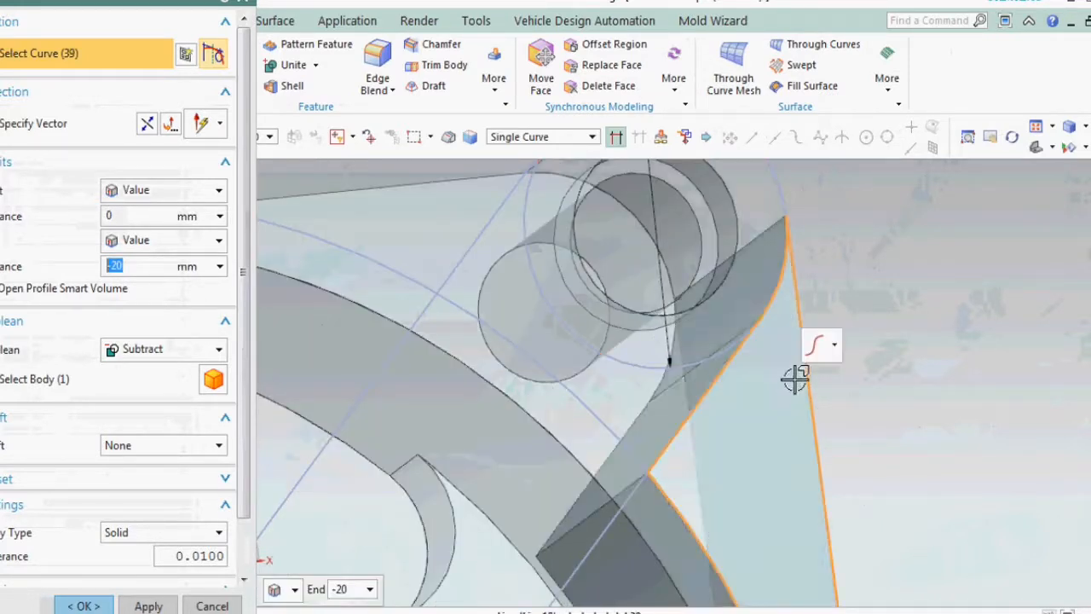
Add the last pocket outline, between the upper-right corner circle and the upper side tab, to the Extrude selection
scroll(794, 380, down, 4)
scroll(682, 304, up, 4)
click(730, 247)
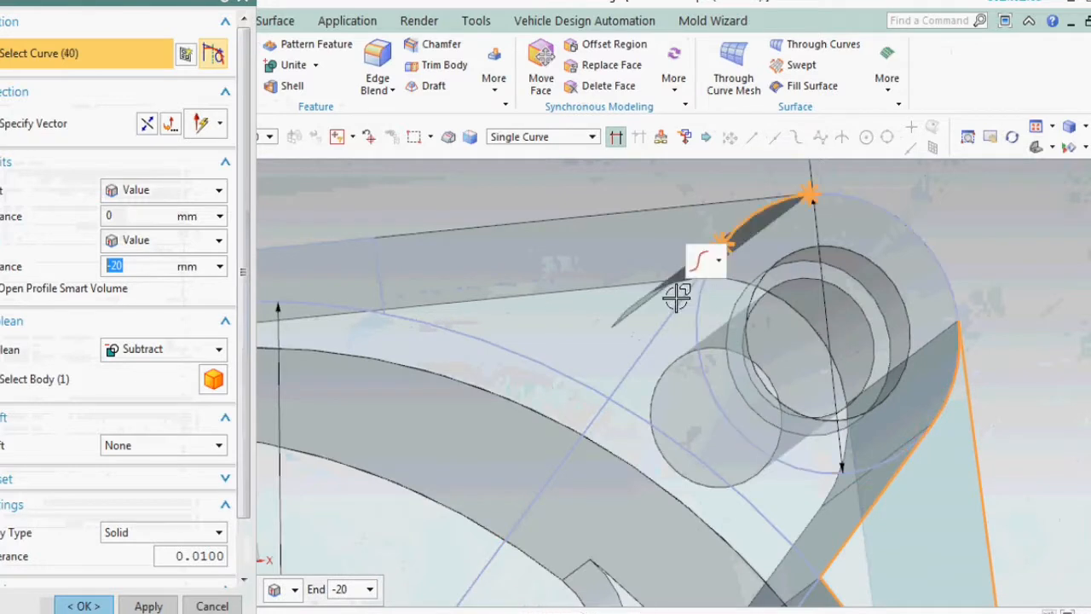
click(579, 377)
click(381, 277)
click(431, 231)
scroll(728, 224, down, 3)
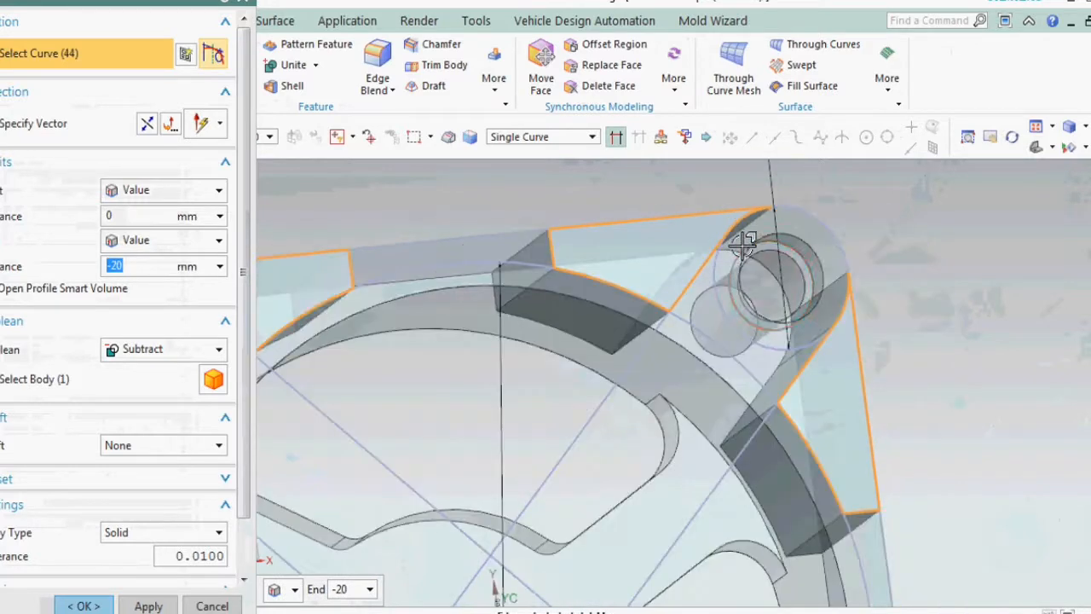
Set the Extrude's end distance to -15 mm and subtract the selected pockets from the plate
scroll(741, 245, down, 4)
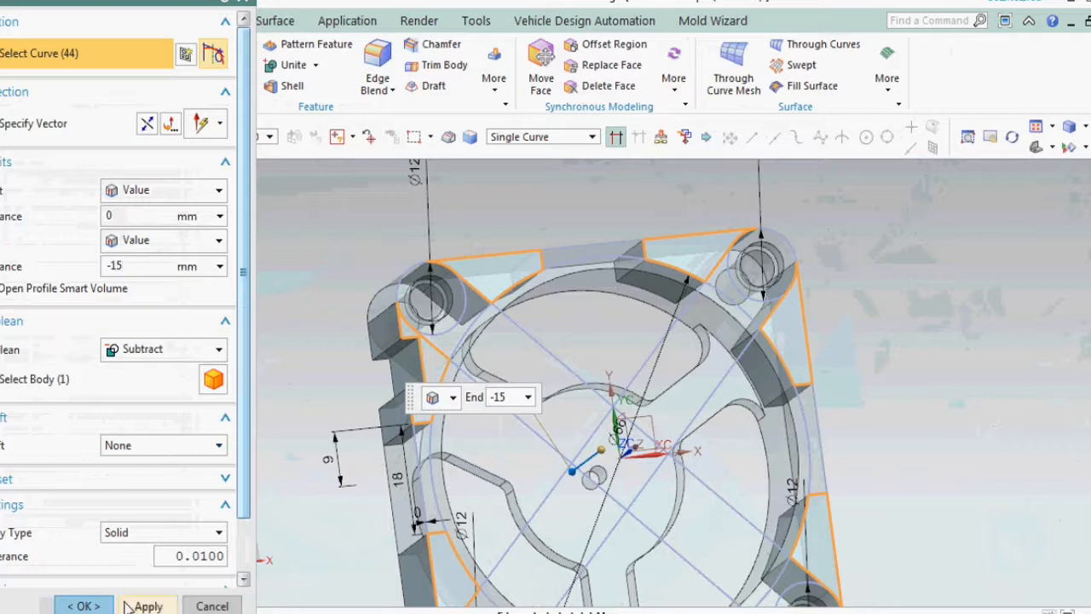
click(83, 606)
mouse_move(543, 458)
middle_down()
mouse_move(559, 355)
mouse_move(562, 433)
mouse_move(577, 419)
mouse_move(531, 401)
mouse_move(514, 379)
middle_up()
scroll(566, 380, down, 2)
Hide the pocket sketch and the patterned side lines so that only the solid body is displayed
right_click(553, 415)
click(650, 485)
scroll(663, 341, down, 2)
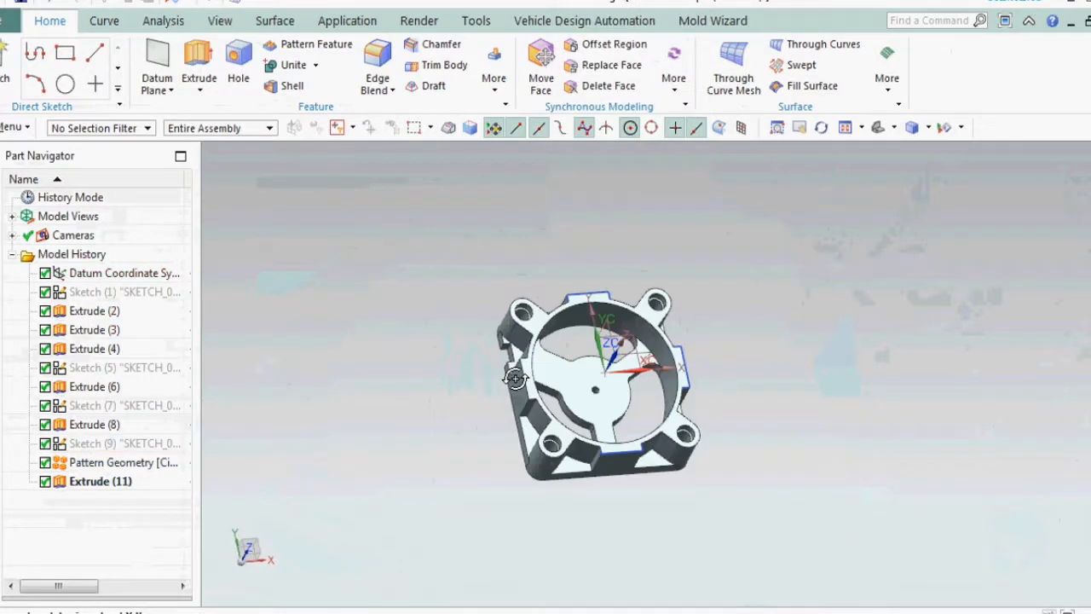
right_click(518, 464)
click(699, 477)
middle_drag(764, 426, 558, 426)
click(516, 463)
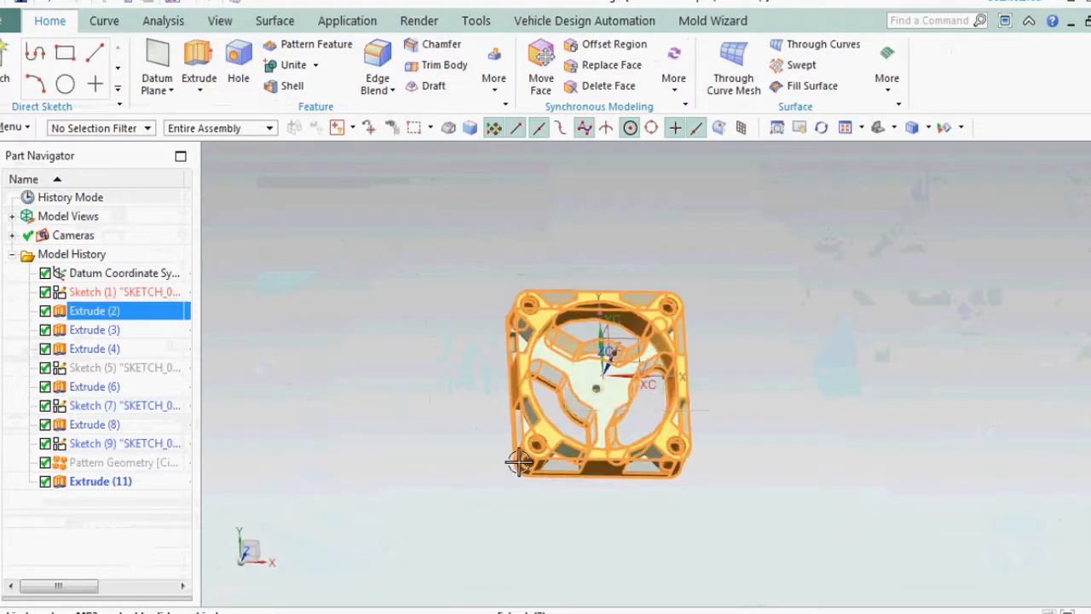
key(ctrl+j)
key(Escape)
click(9, 23)
click(887, 190)
Edit the object display of the fan-frame solid body and open its colour palette
click(8, 127)
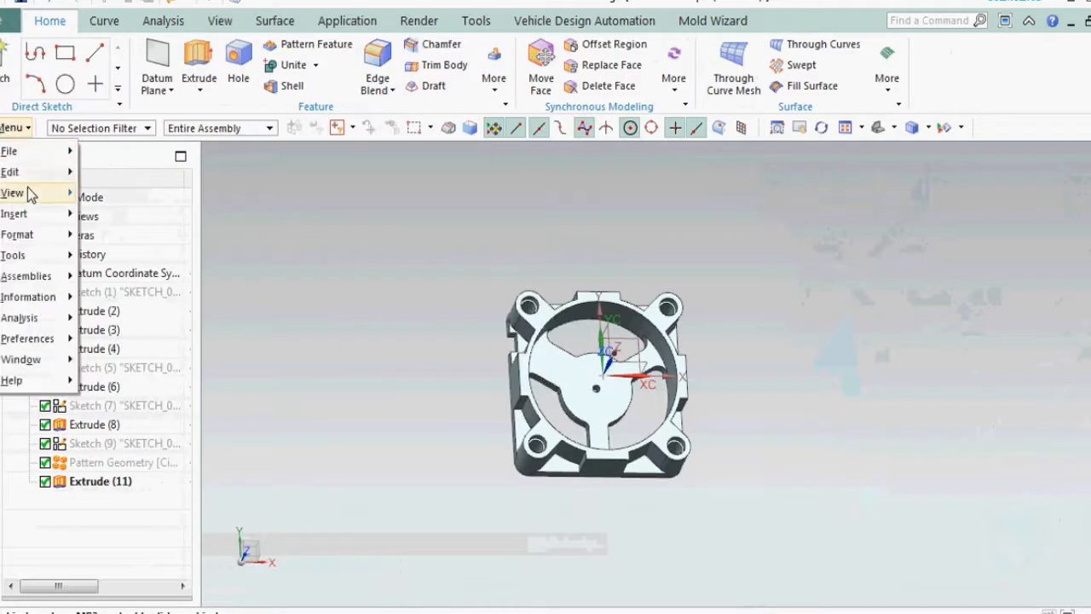
mouse_move(12, 171)
click(134, 268)
click(518, 375)
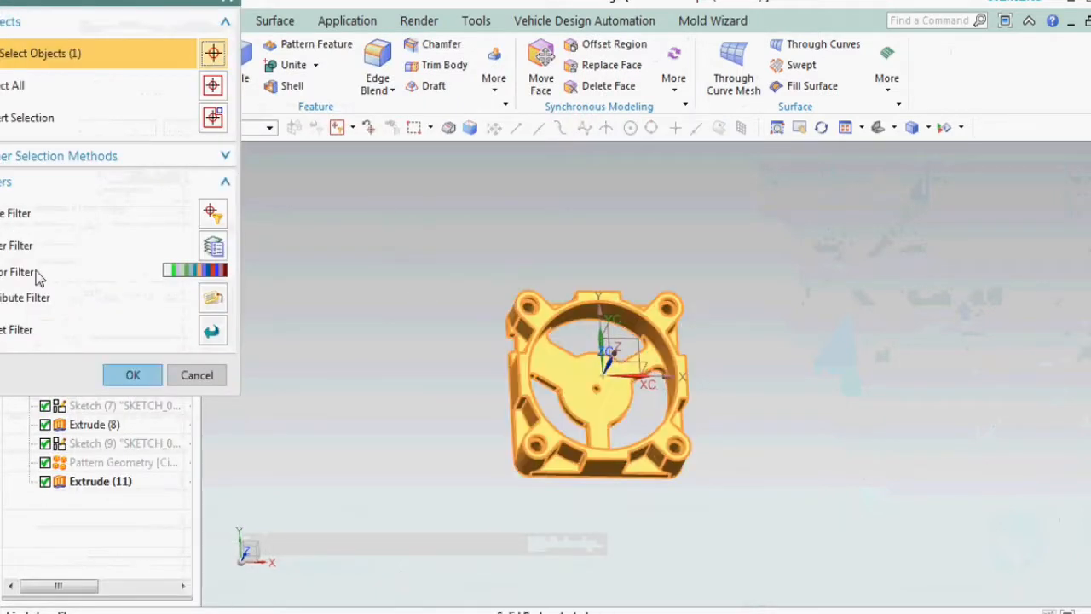
click(127, 375)
click(183, 102)
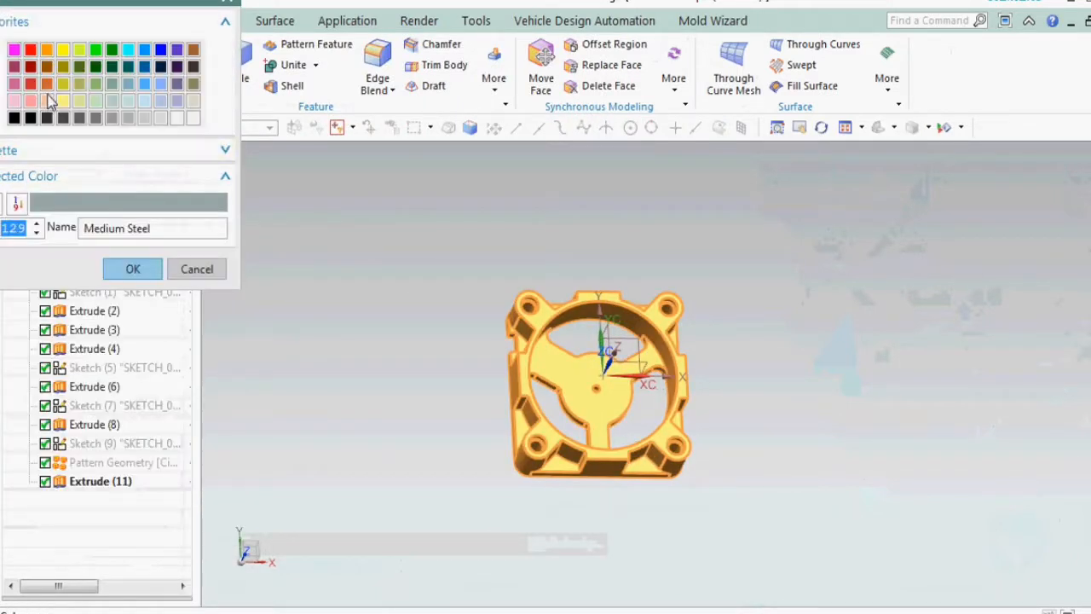
Try Pale Plum and Medium Indigo as the body's colour
click(14, 85)
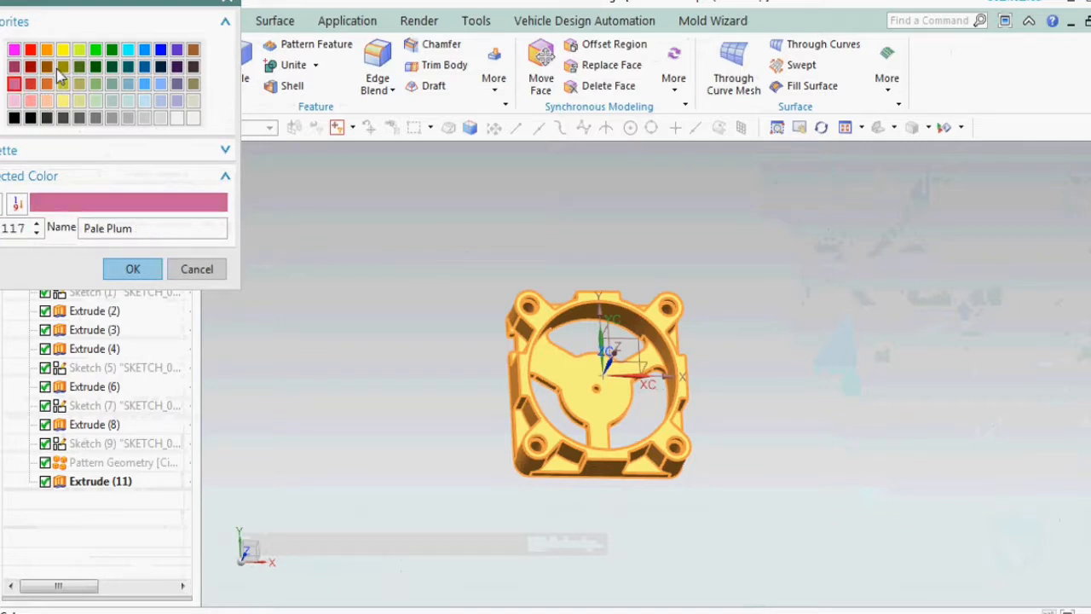
click(176, 86)
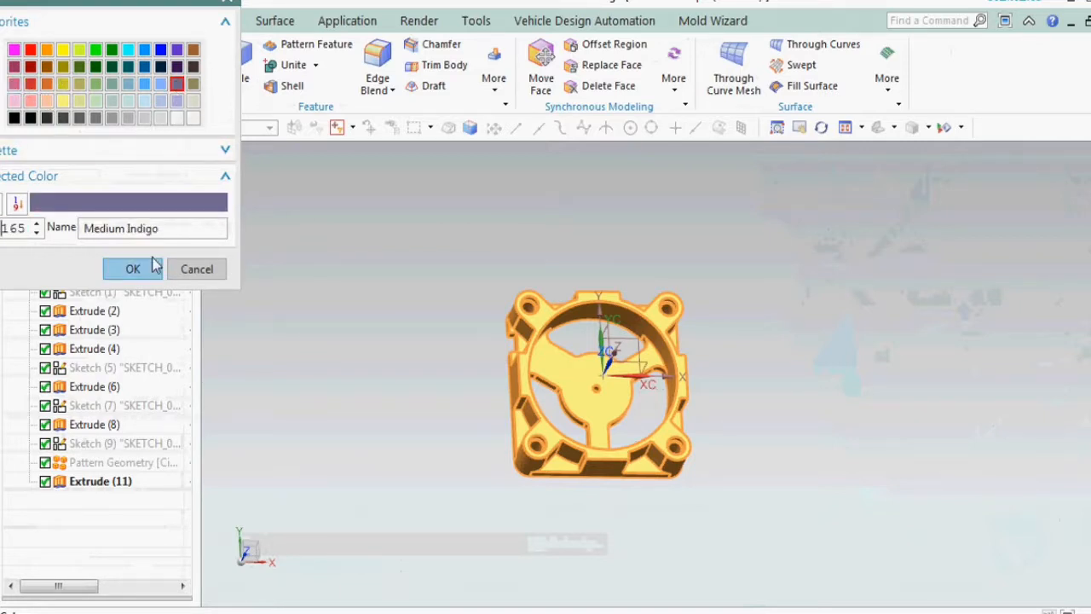
click(133, 268)
Set the body's colour to the khaki tan from the favourite colours and apply the display change
click(186, 113)
click(193, 84)
click(133, 267)
click(70, 527)
Examine the recoloured fan frame, its side pockets, bosses and spokes from several angles
mouse_move(749, 426)
middle_down()
mouse_move(739, 417)
mouse_move(743, 439)
middle_up()
key(F8)
scroll(549, 408, up, 3)
middle_drag(549, 408, 404, 353)
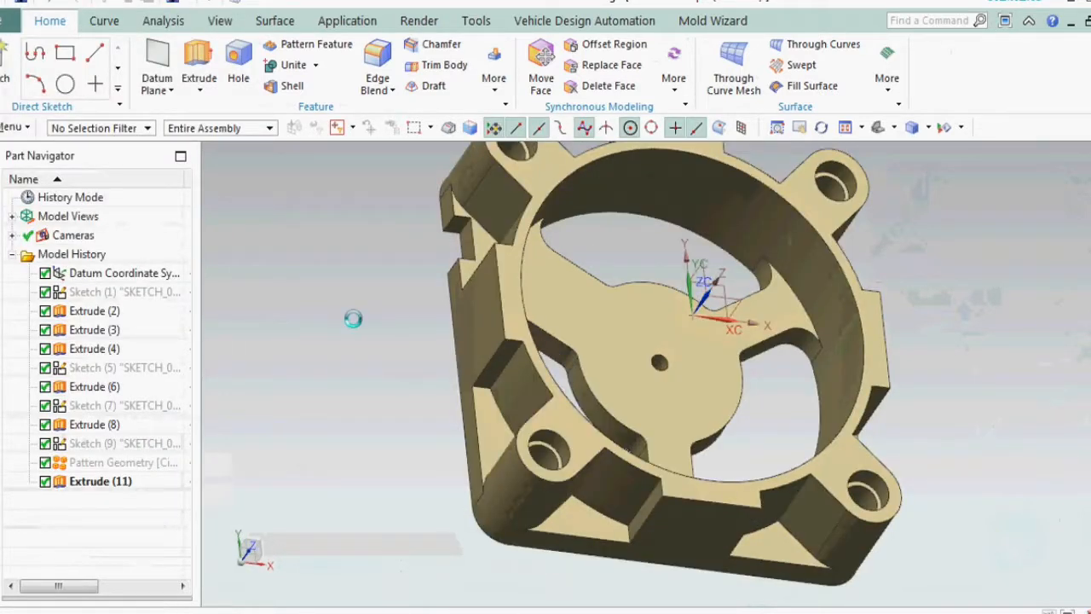
middle_drag(353, 319, 356, 323)
key(F8)
scroll(379, 358, down, 3)
middle_drag(424, 358, 449, 347)
scroll(438, 308, up, 3)
mouse_move(438, 309)
middle_down()
mouse_move(415, 303)
mouse_move(418, 316)
mouse_move(457, 319)
middle_up()
key(F8)
scroll(418, 312, down, 3)
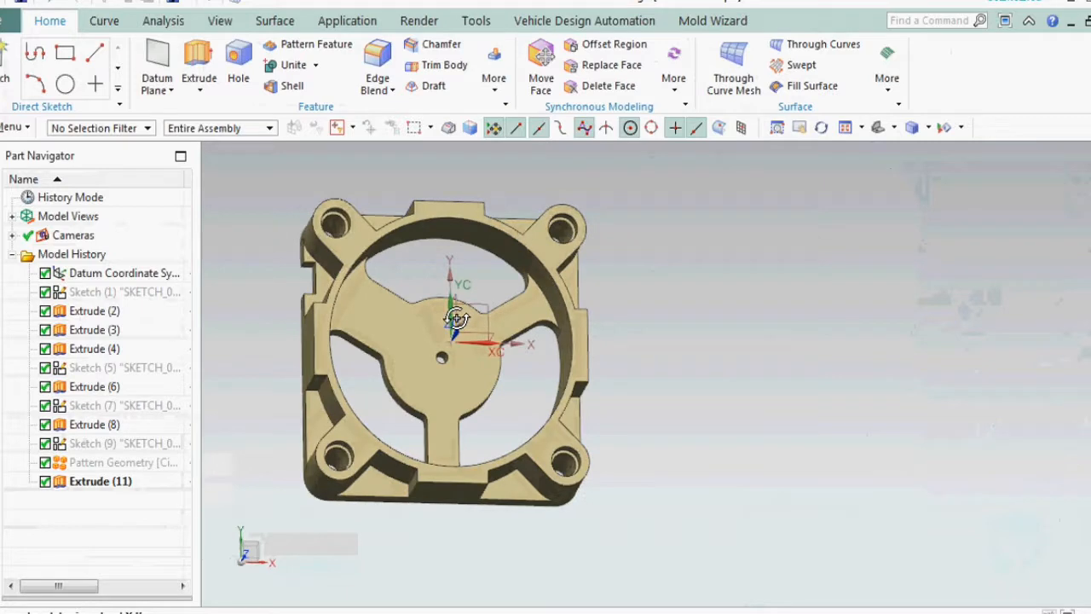
middle_drag(446, 178, 675, 252)
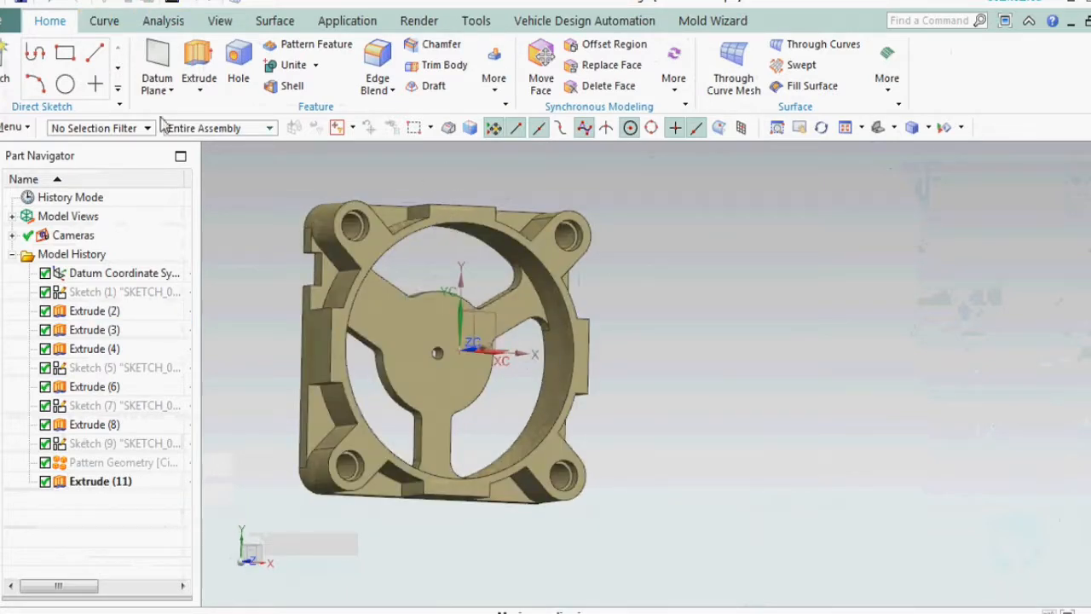
click(67, 88)
scroll(430, 359, up, 6)
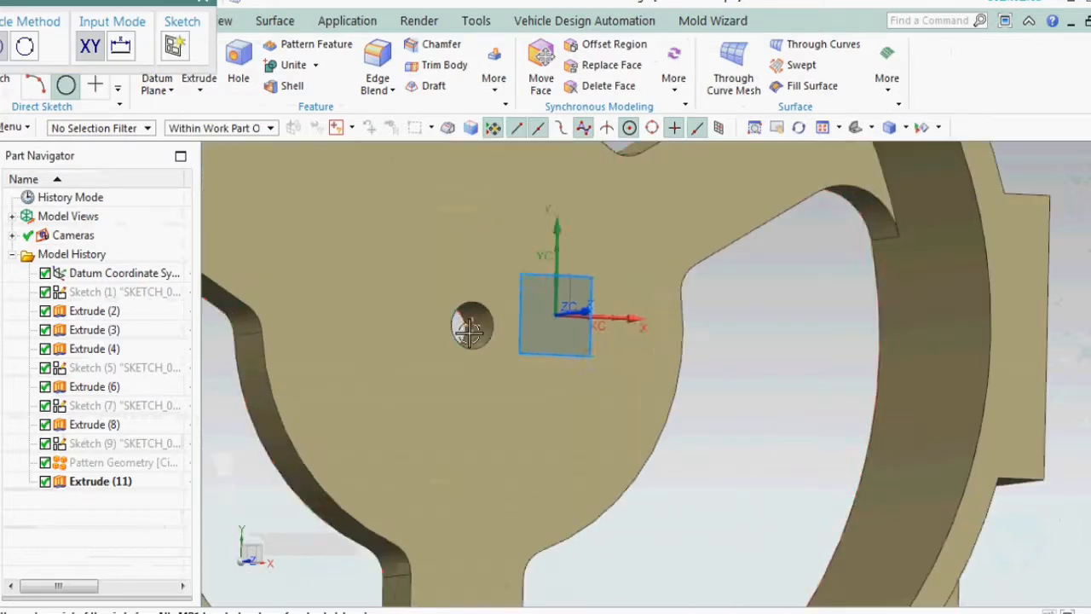
key(Escape)
scroll(794, 402, down, 2)
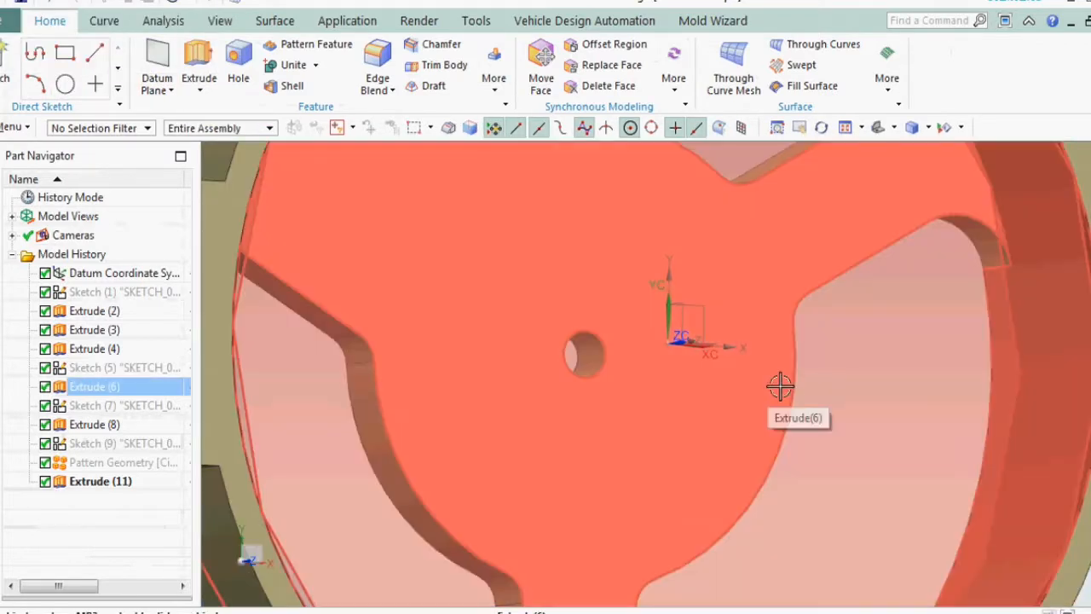
Sketch a circle concentric with the central hole on the hub face, set its diameter to 6 mm and finish the sketch
click(65, 83)
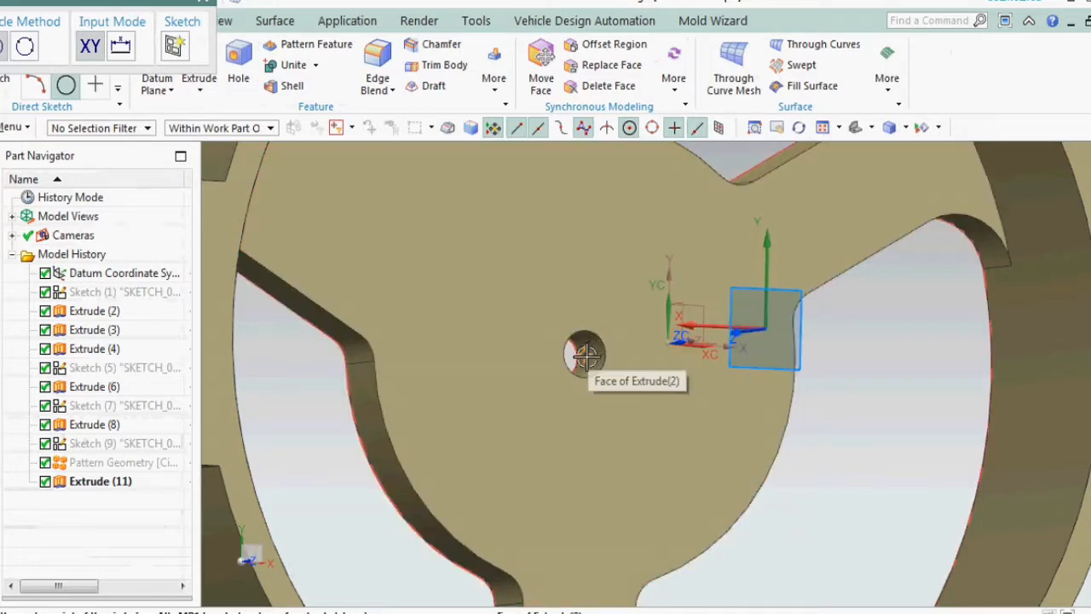
click(583, 353)
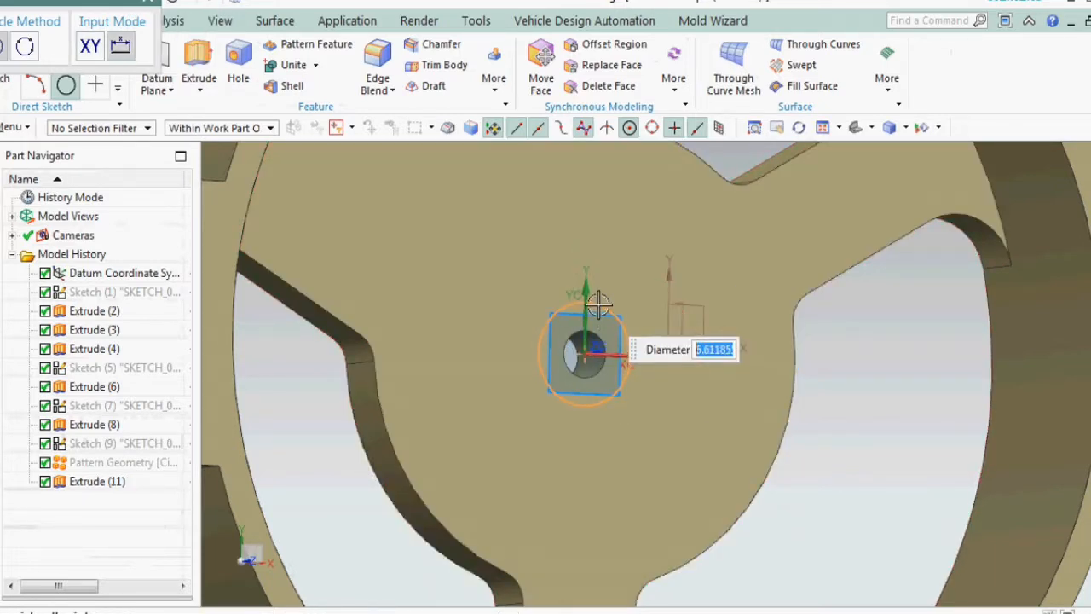
click(597, 303)
scroll(612, 219, down, 3)
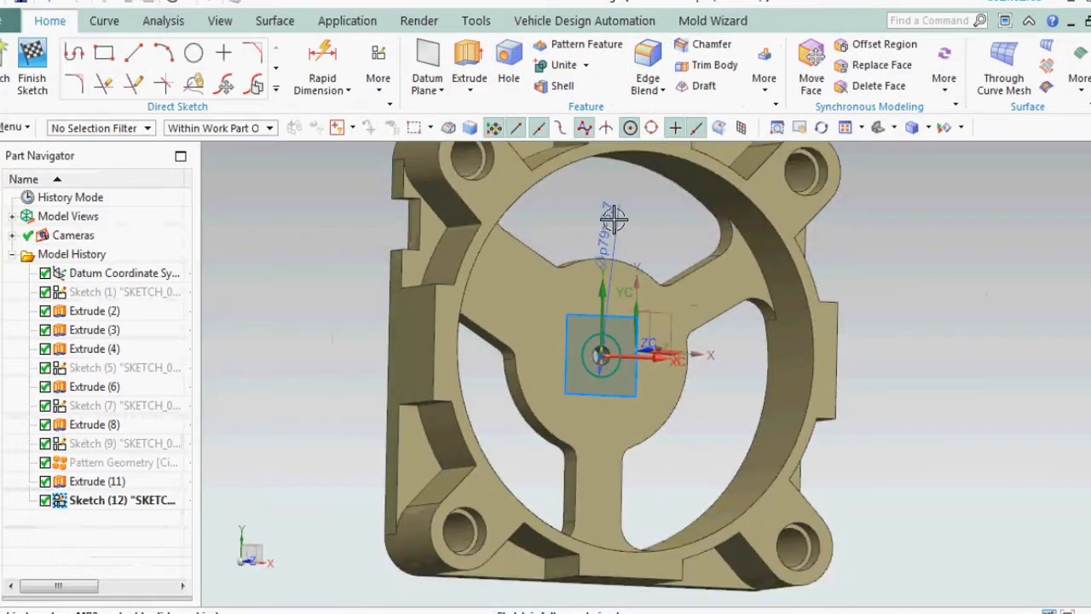
double_click(612, 217)
key(Escape)
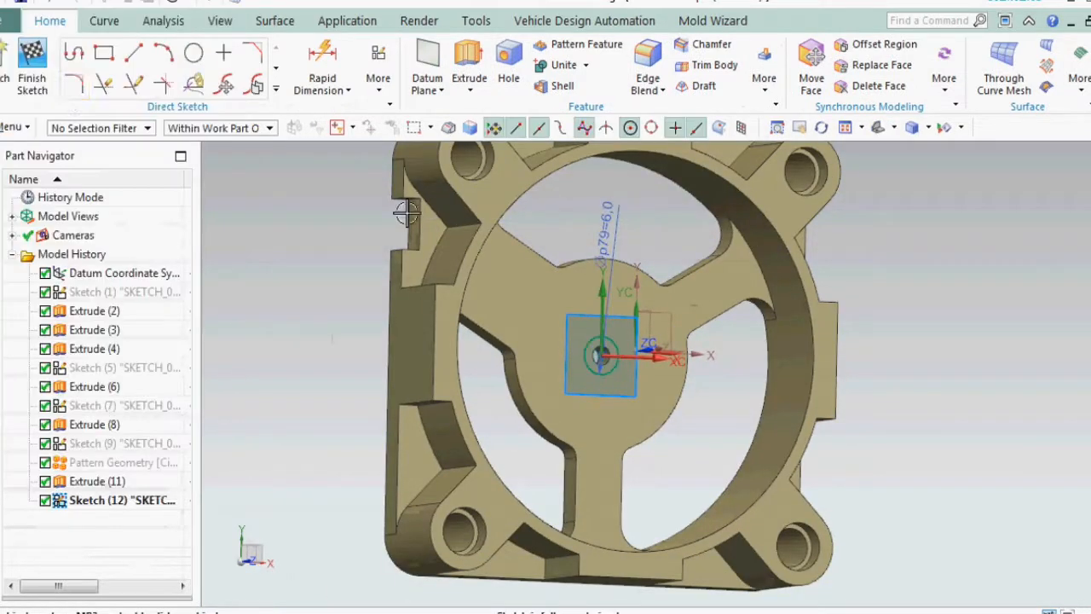
click(31, 76)
Extrude the ring between the 6 mm circle and the central hole edge by 3 mm and unite it with the body
click(201, 64)
scroll(588, 341, up, 5)
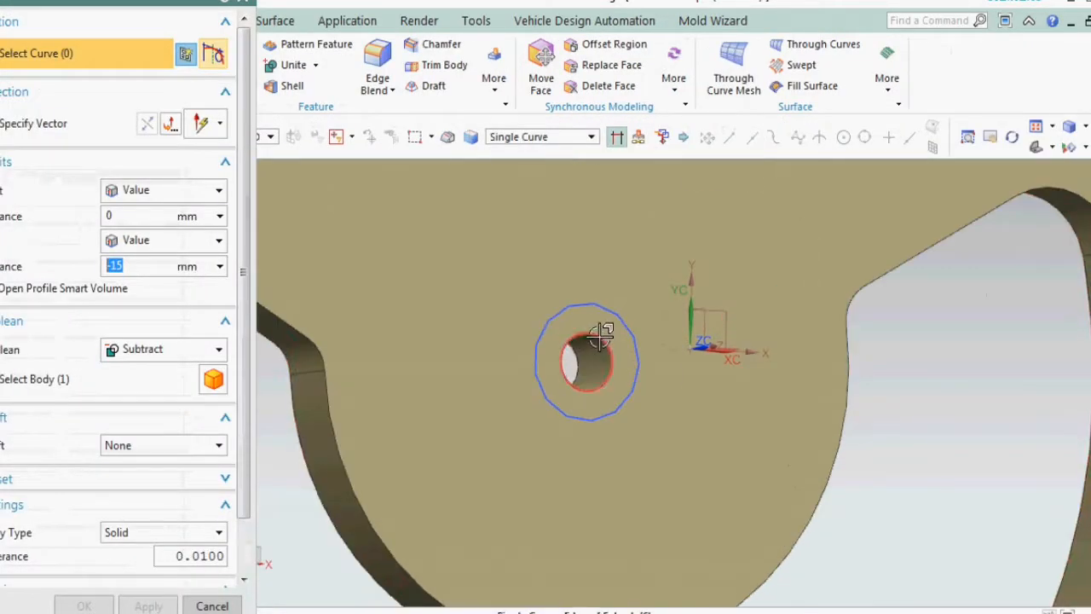
click(601, 335)
middle_drag(601, 334, 621, 305)
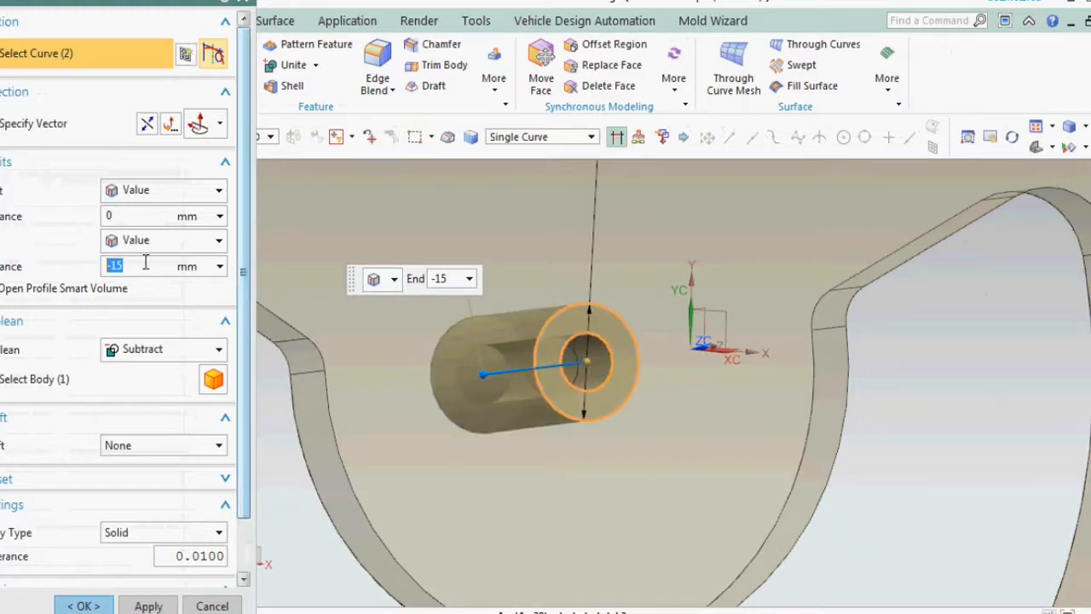
click(145, 351)
click(146, 390)
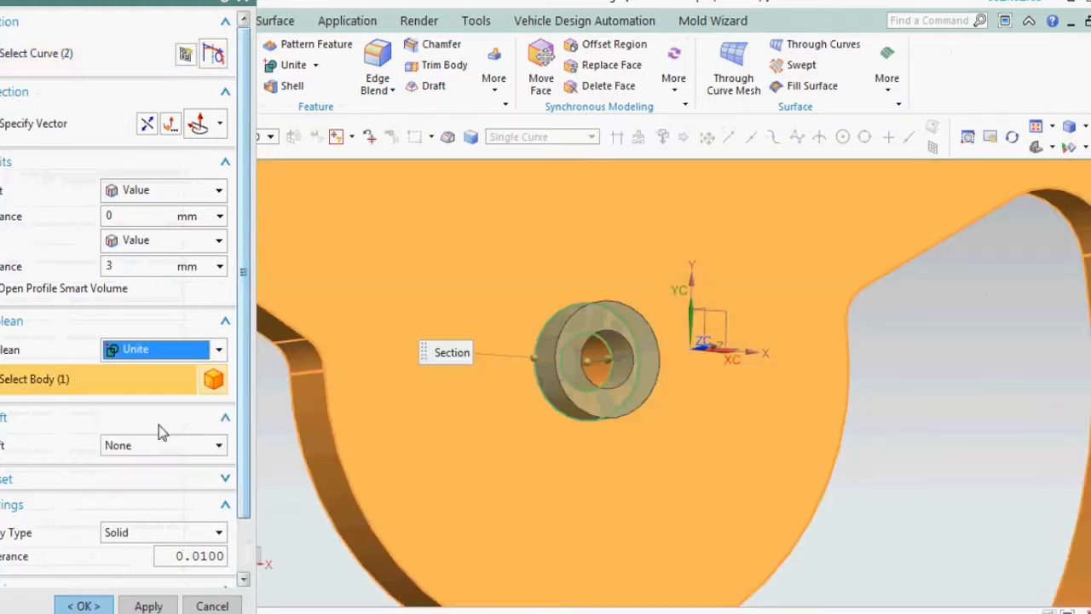
click(86, 606)
Hide the 6 mm circle sketch at the base of the central boss
scroll(648, 401, down, 5)
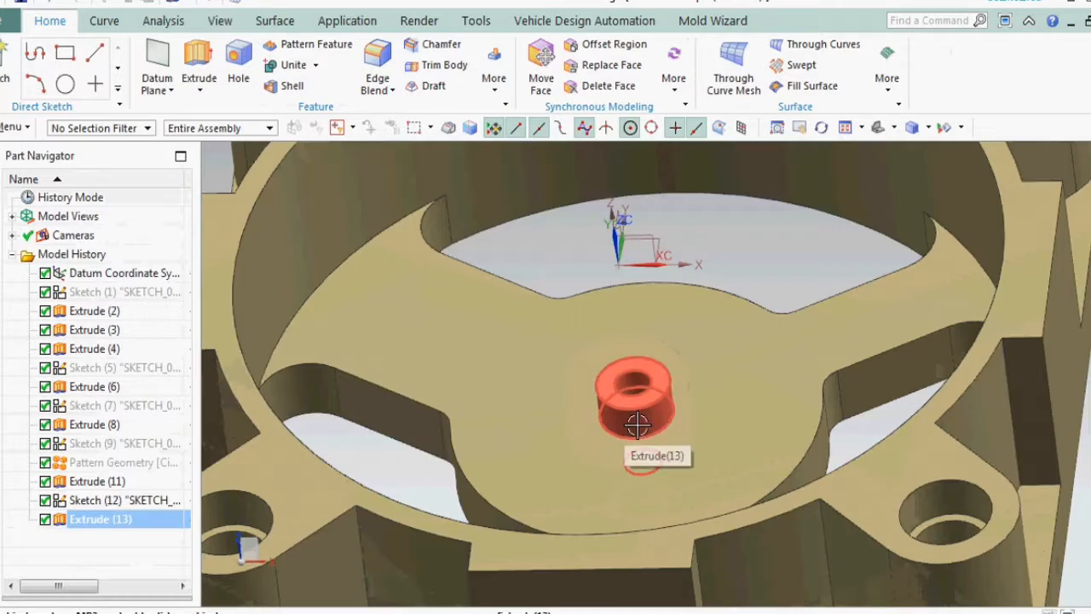
click(638, 436)
click(755, 404)
scroll(682, 368, down, 5)
Examine the finished frame straight on from the front and from the back
mouse_move(682, 368)
middle_down()
mouse_move(676, 383)
mouse_move(671, 367)
mouse_move(657, 370)
mouse_move(691, 378)
mouse_move(645, 356)
mouse_move(656, 349)
middle_up()
key(F8)
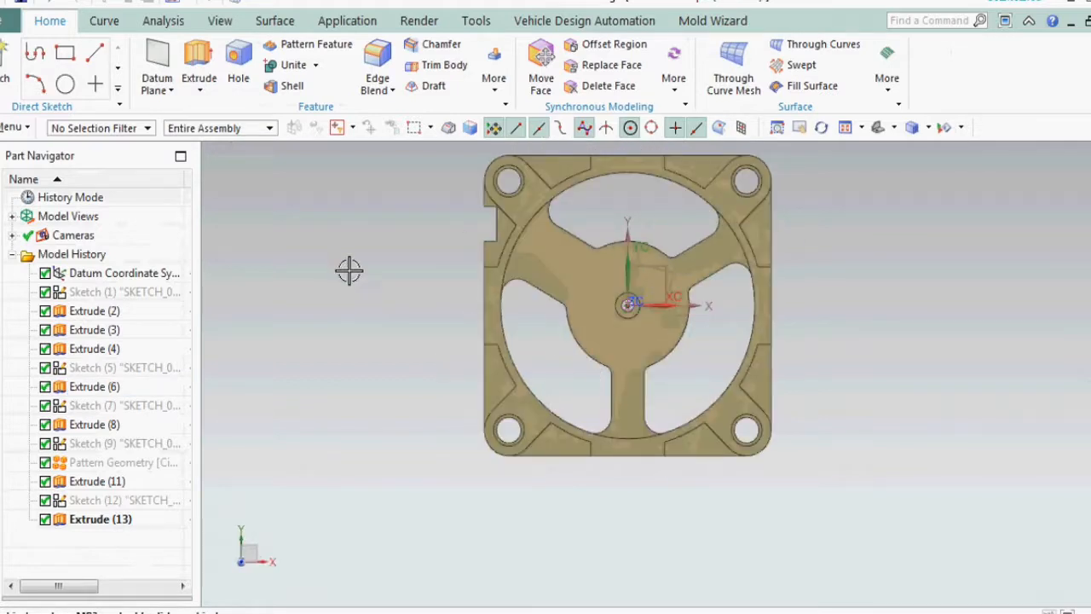
scroll(502, 219, up, 4)
scroll(440, 260, down, 2)
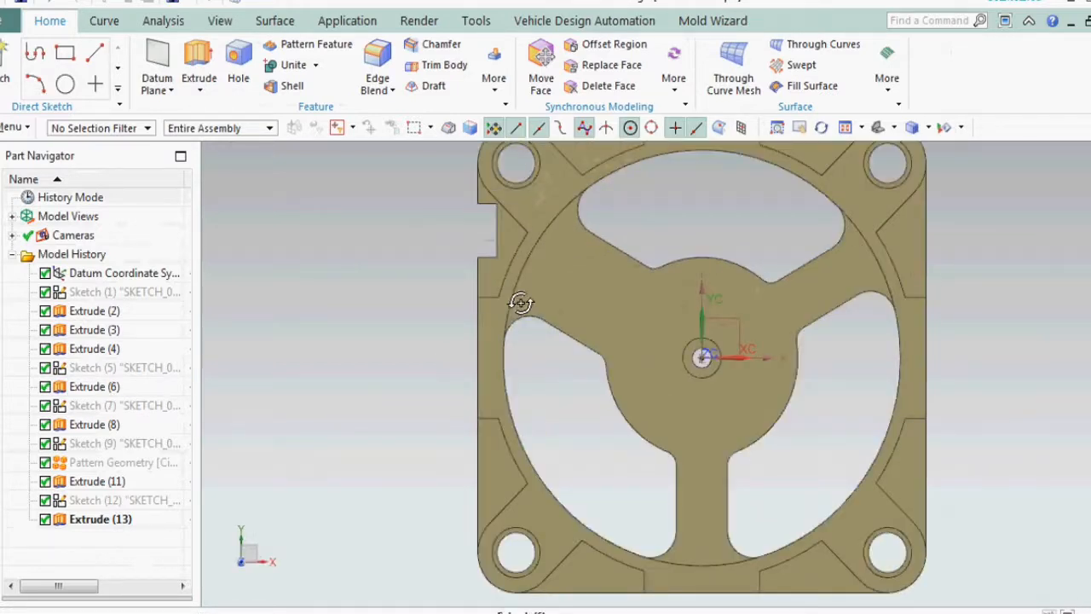
middle_drag(520, 302, 474, 284)
key(F8)
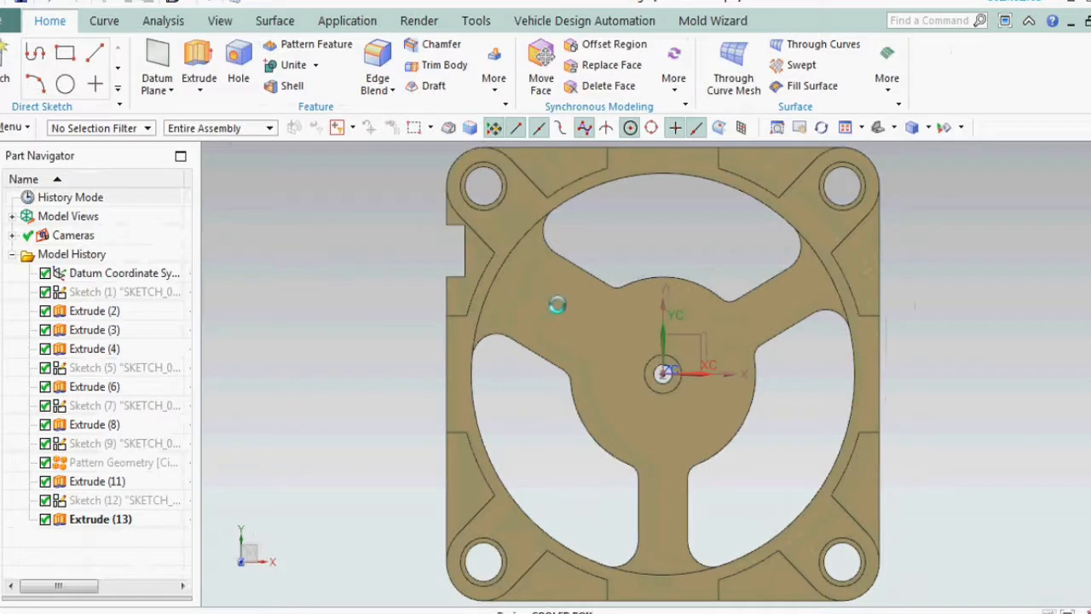
middle_drag(565, 335, 663, 343)
key(F8)
click(1031, 387)
click(94, 53)
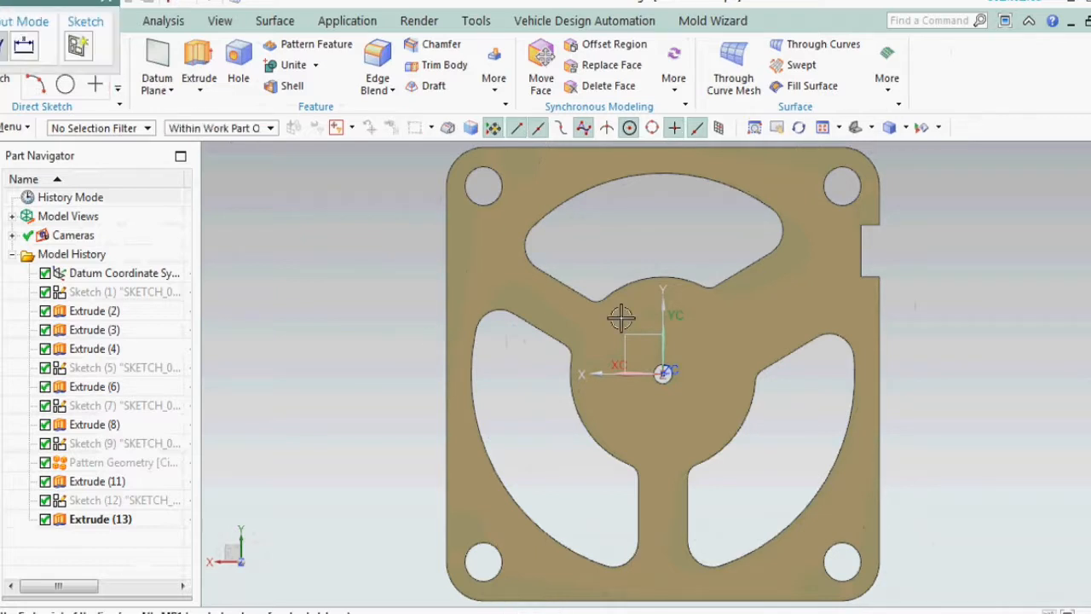
scroll(652, 362, up, 3)
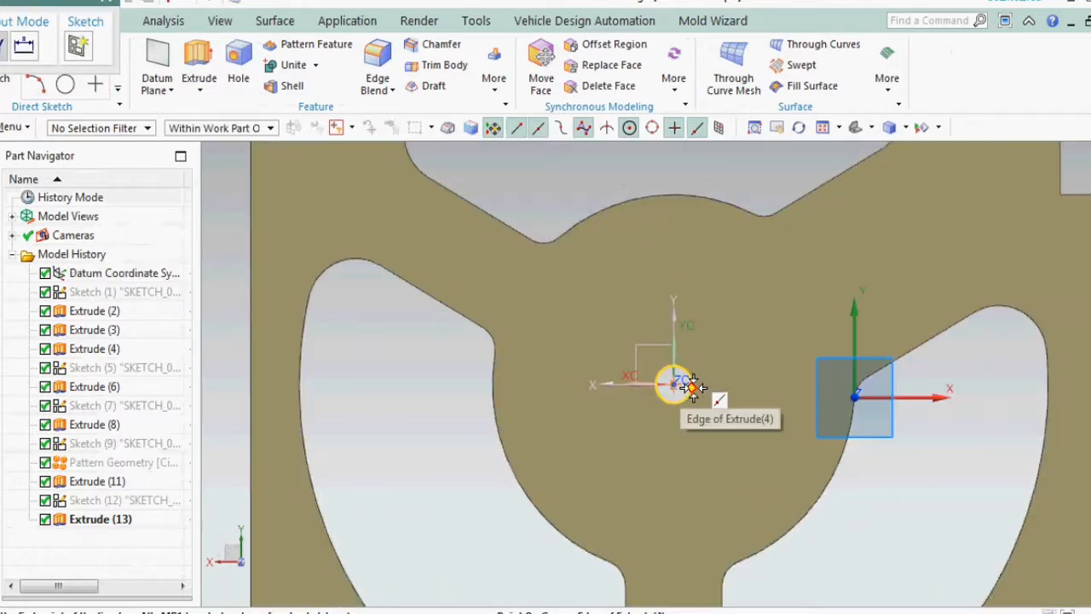
key(Escape)
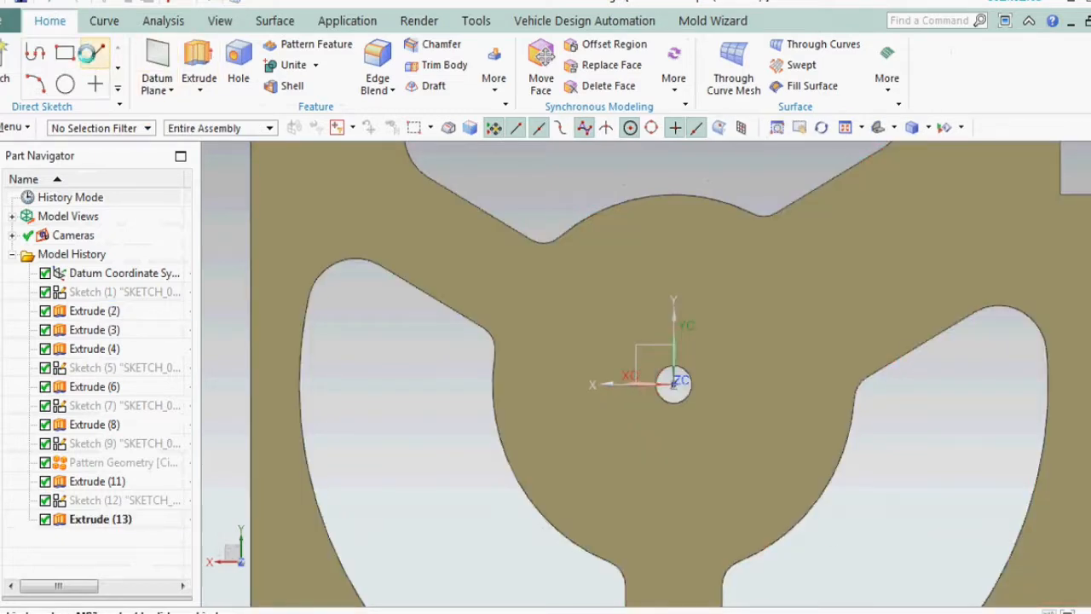
Sketch a line about 68 mm long on the back face, running diagonally from the hub centre past the notched side
click(88, 53)
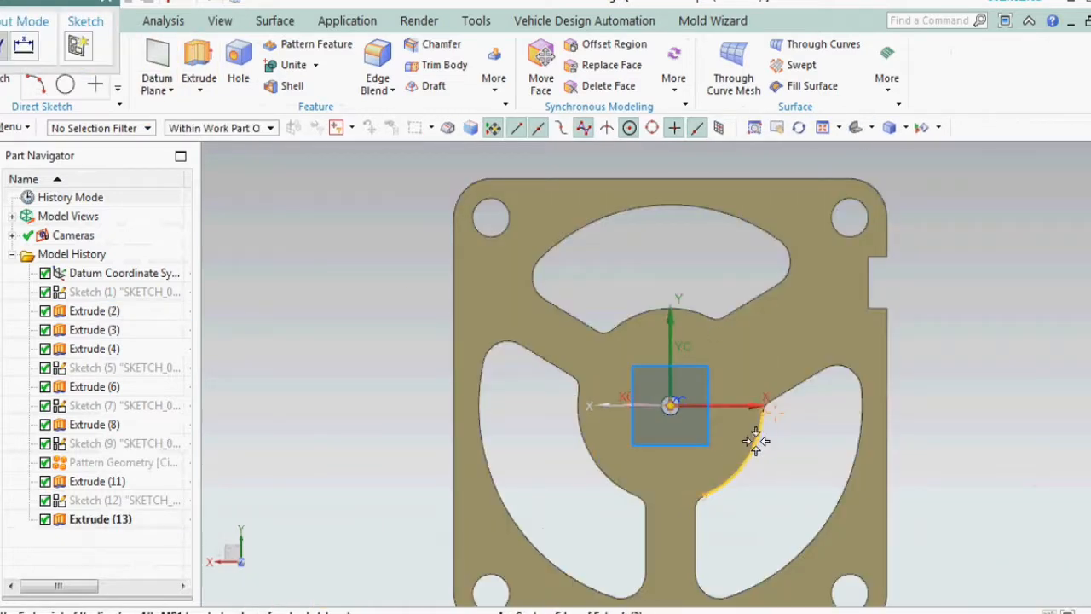
click(669, 405)
scroll(670, 409, down, 4)
scroll(805, 285, up, 4)
click(791, 316)
key(Escape)
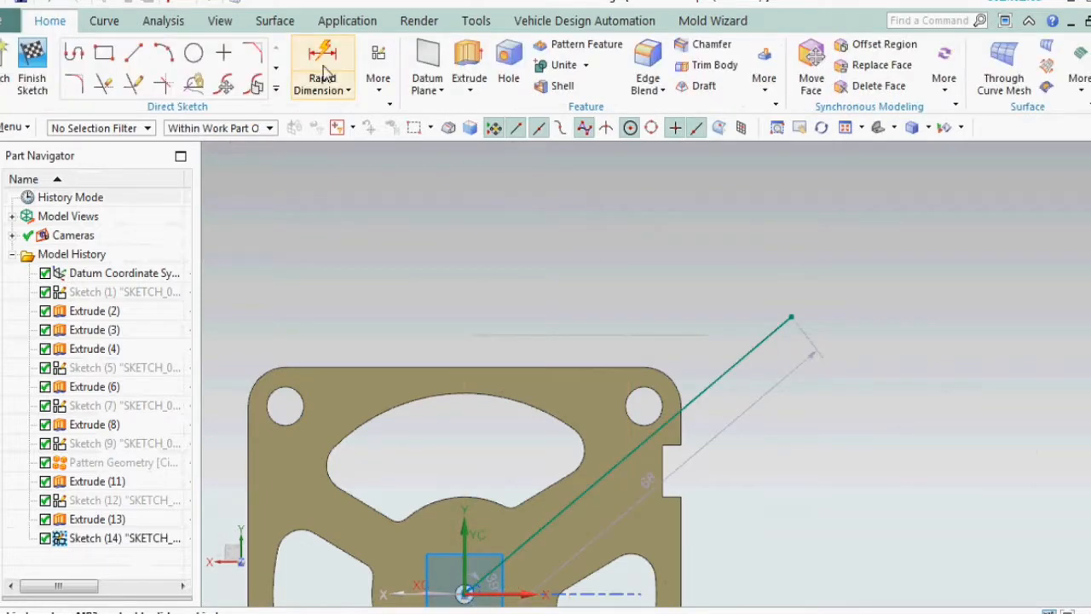
Dimension the angle between the diagonal line and the sketch's horizontal axis as 30 degrees
click(322, 75)
scroll(614, 409, down, 3)
key(Escape)
click(330, 56)
key(Escape)
click(323, 75)
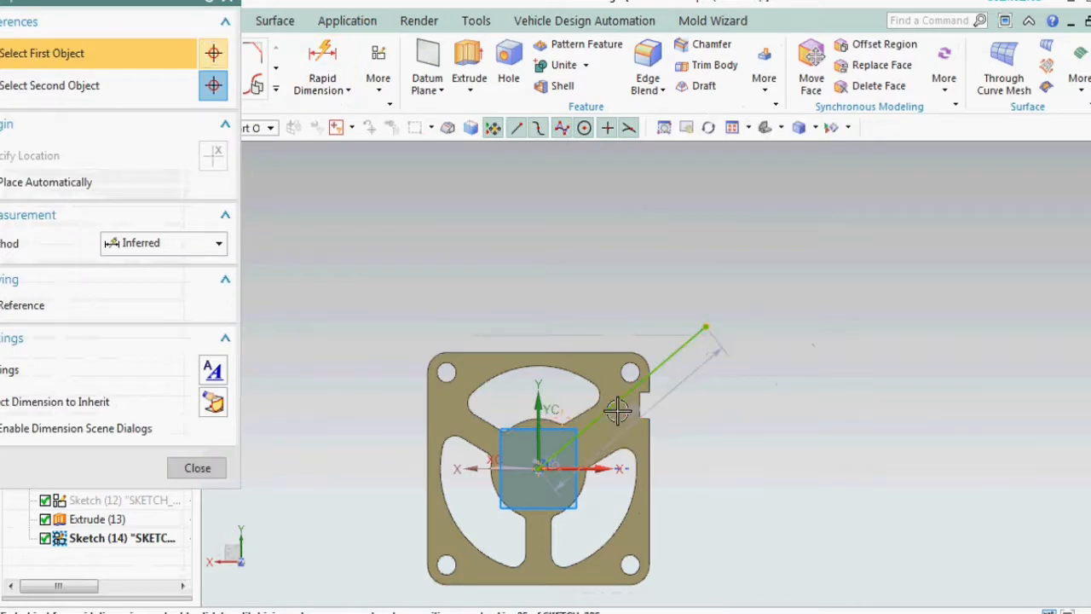
click(617, 411)
scroll(569, 460, up, 3)
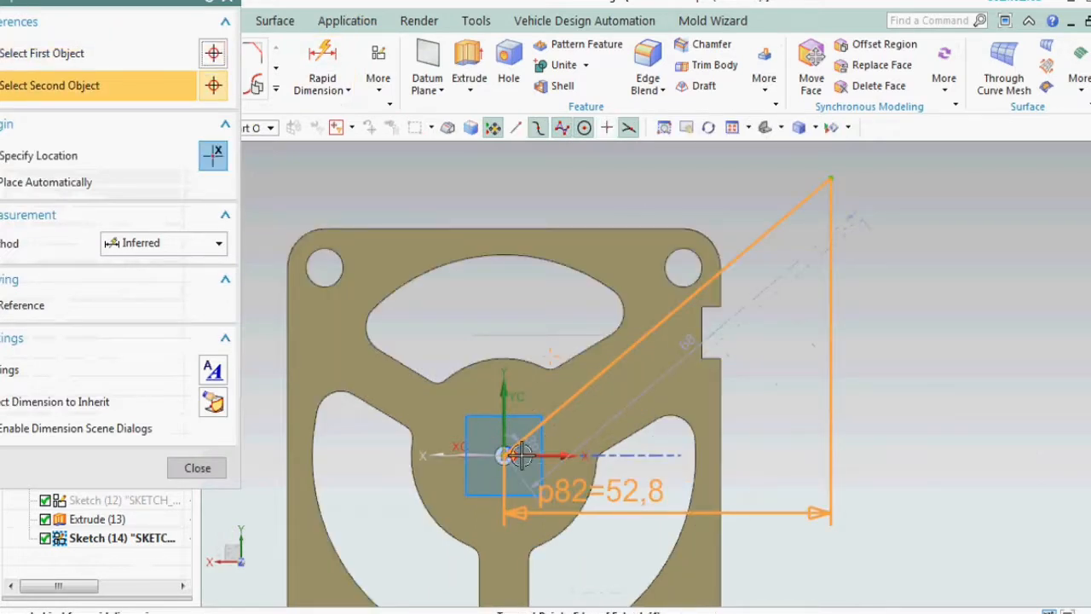
click(549, 456)
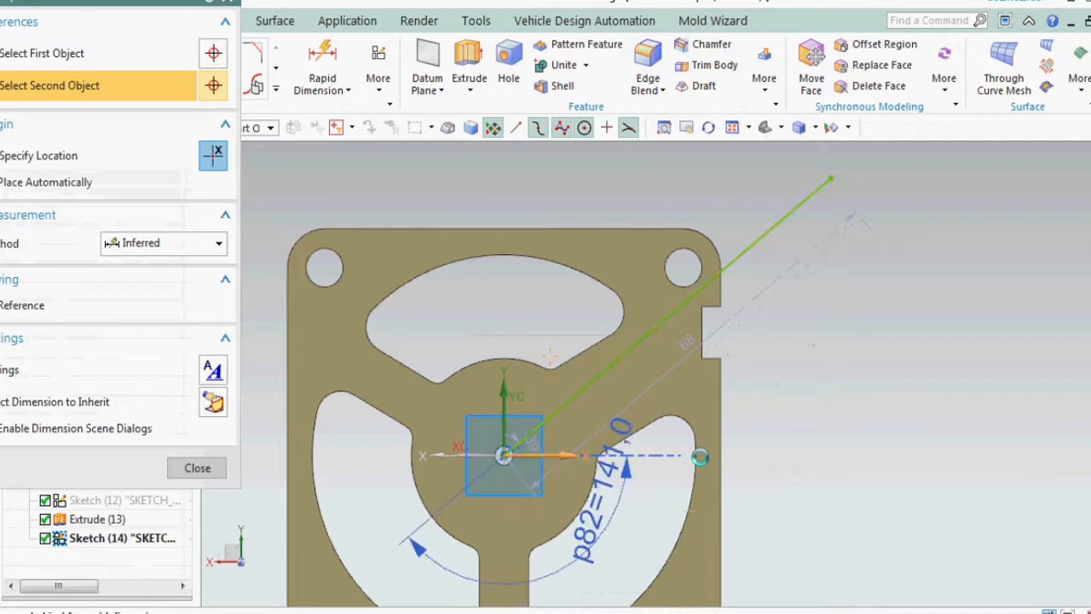
click(823, 321)
text(30)
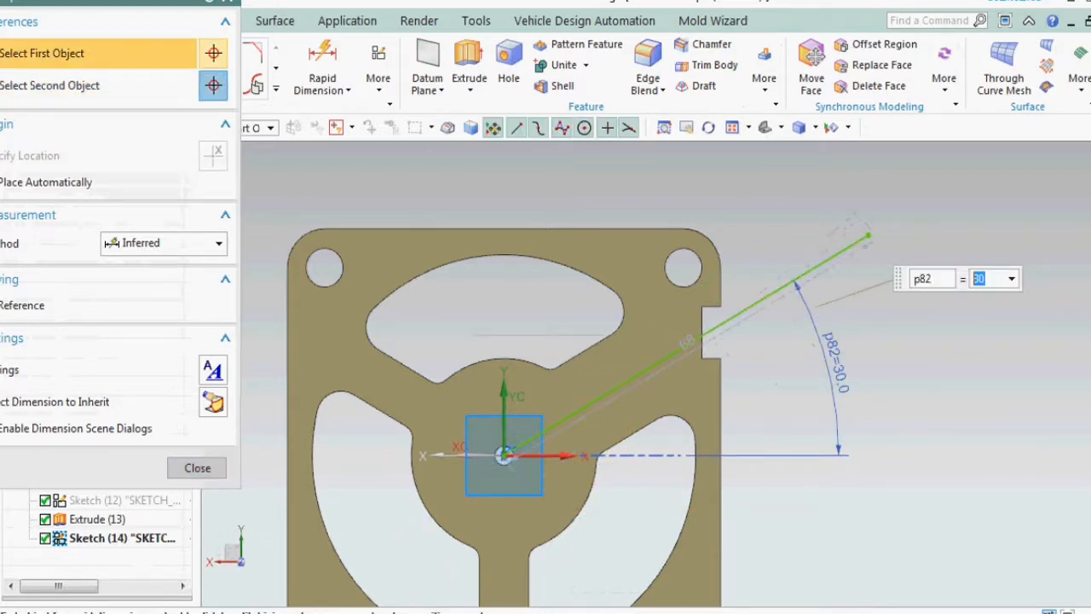
key(Escape)
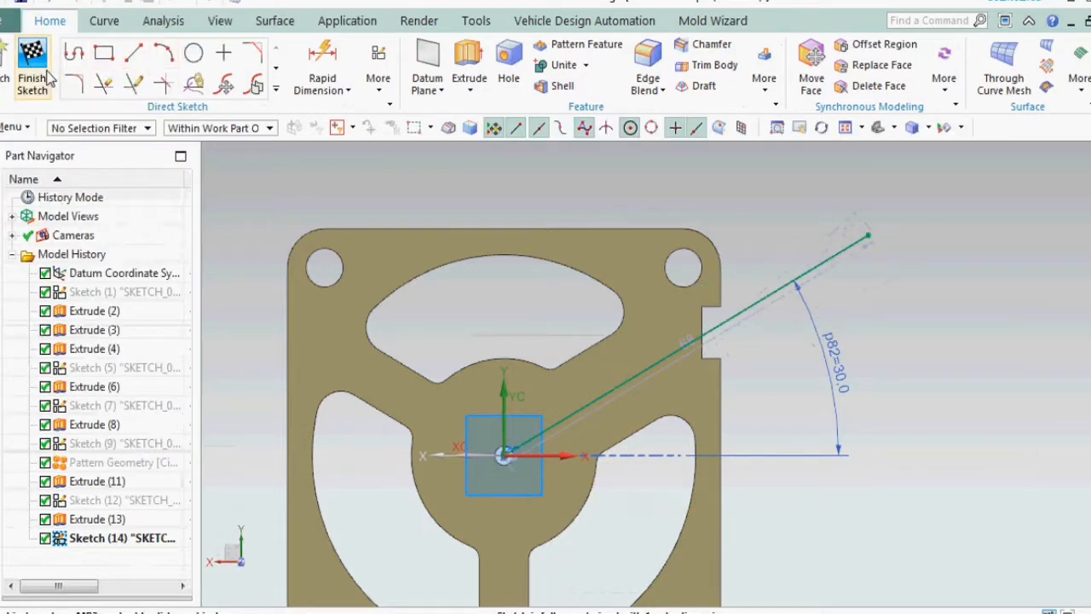
Sketch a 12 mm diameter circle centred on the central hole
click(193, 53)
scroll(503, 476, up, 3)
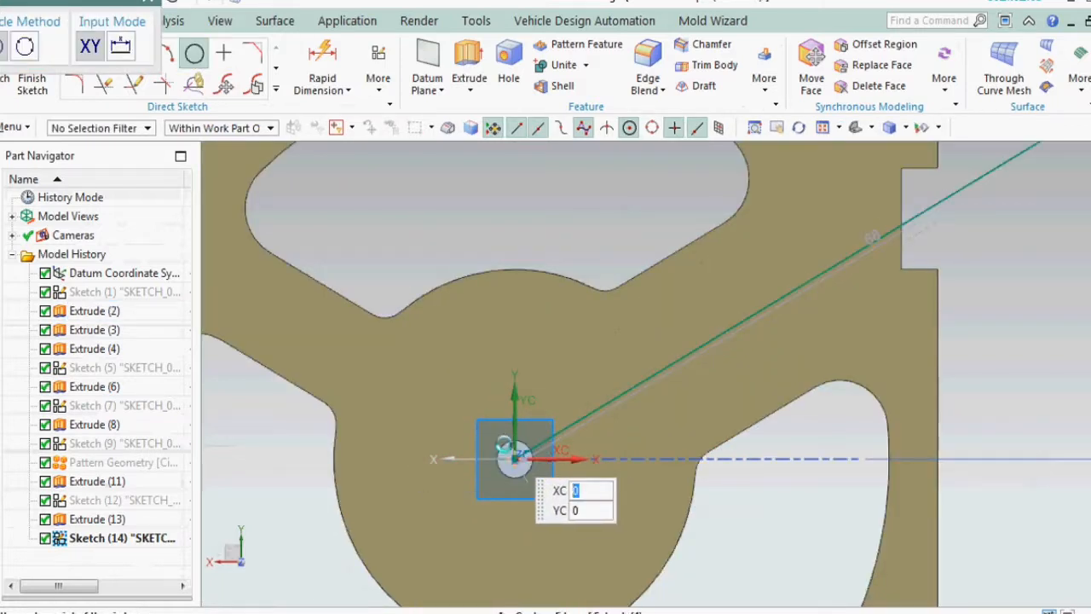
click(514, 457)
text(12)
key(Return)
scroll(516, 370, down, 3)
mouse_move(516, 370)
middle_down()
mouse_move(623, 369)
mouse_move(536, 440)
mouse_move(545, 463)
middle_up()
key(F8)
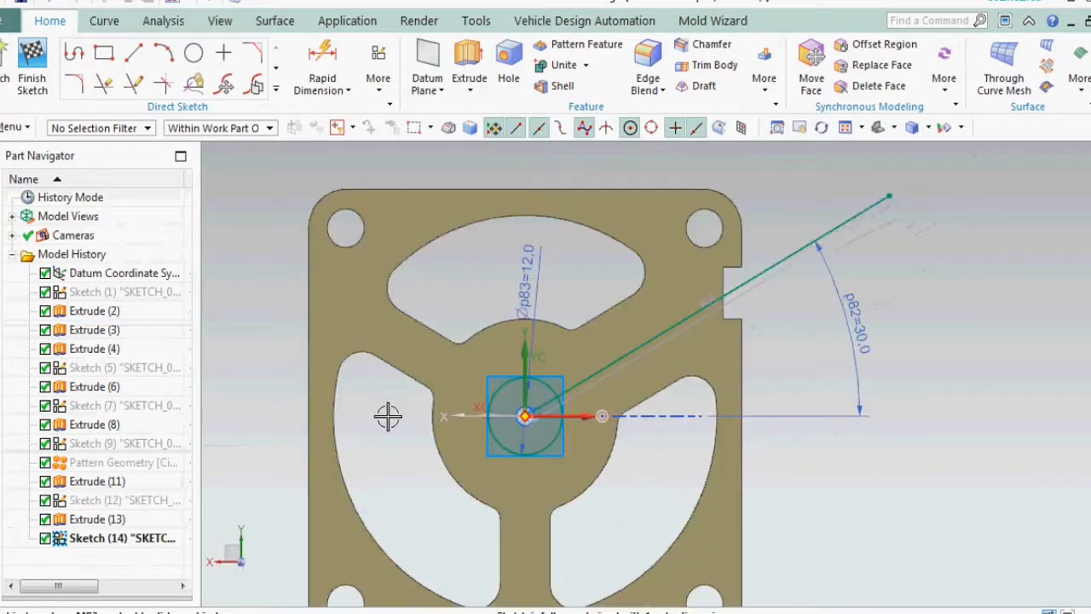
Offset the diagonal line by 4 mm, with one copy on each side
click(374, 83)
click(275, 88)
click(134, 238)
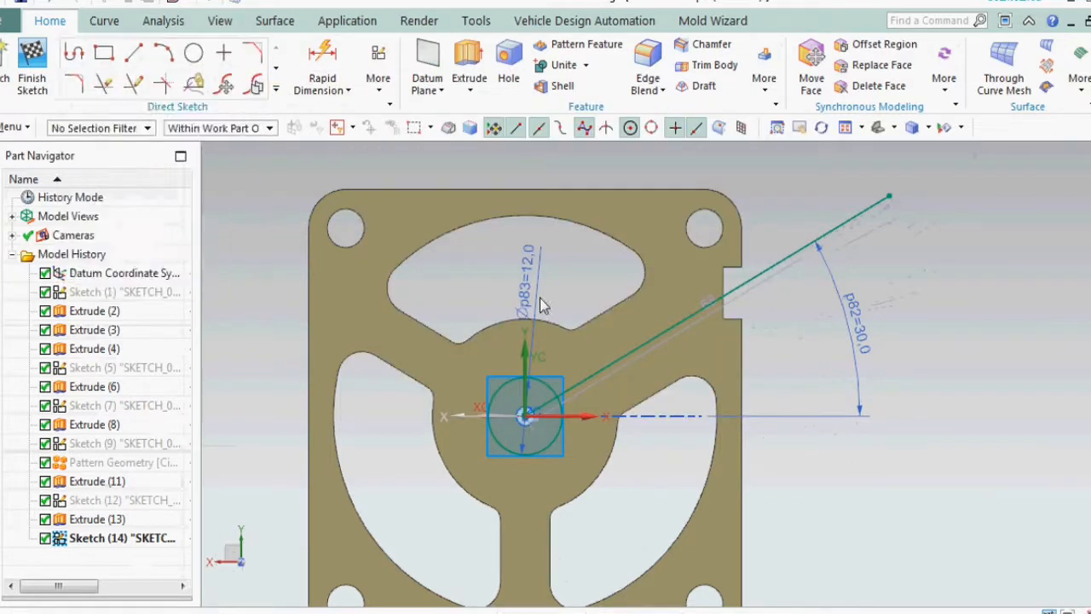
click(678, 334)
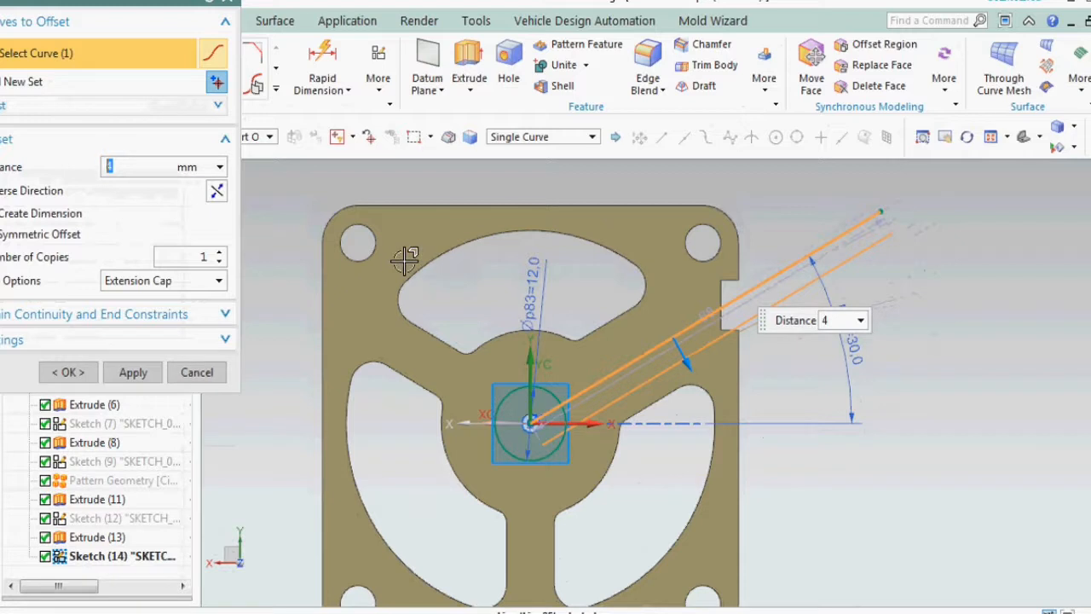
click(133, 371)
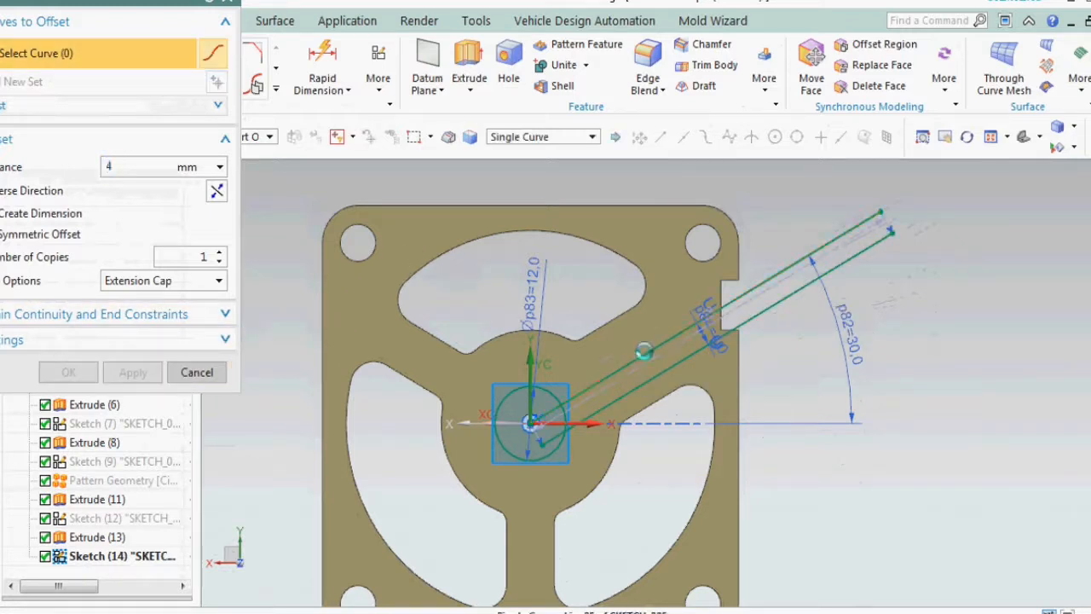
click(643, 351)
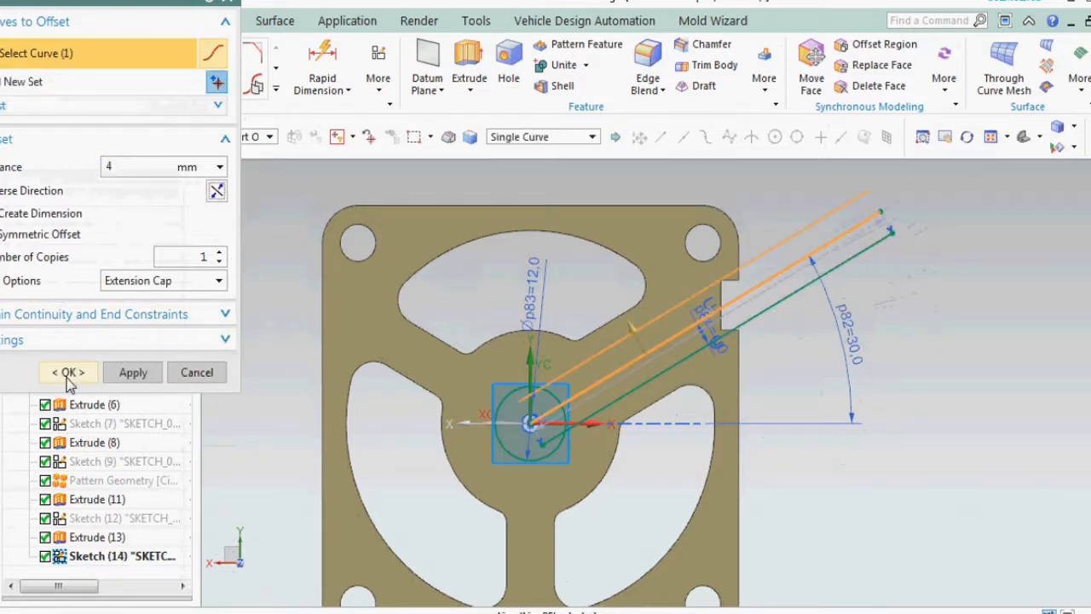
click(69, 373)
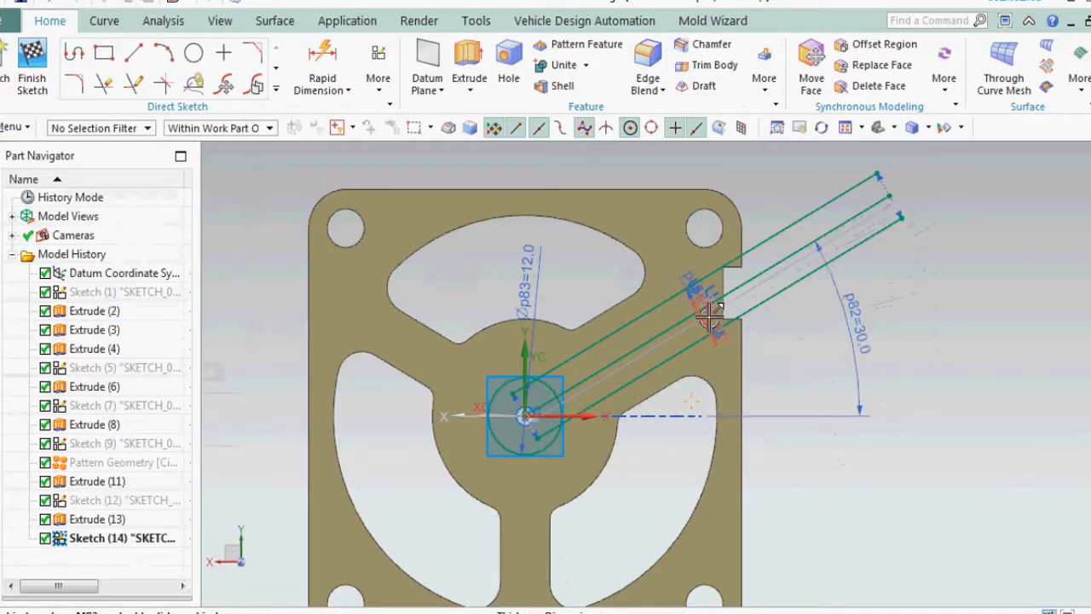
Finish the sketch, inspect the parallel lines against the side notch, and reopen the sketch for editing
scroll(709, 313, up, 4)
scroll(637, 316, down, 2)
click(43, 75)
mouse_move(712, 241)
middle_down()
mouse_move(803, 267)
mouse_move(800, 286)
middle_up()
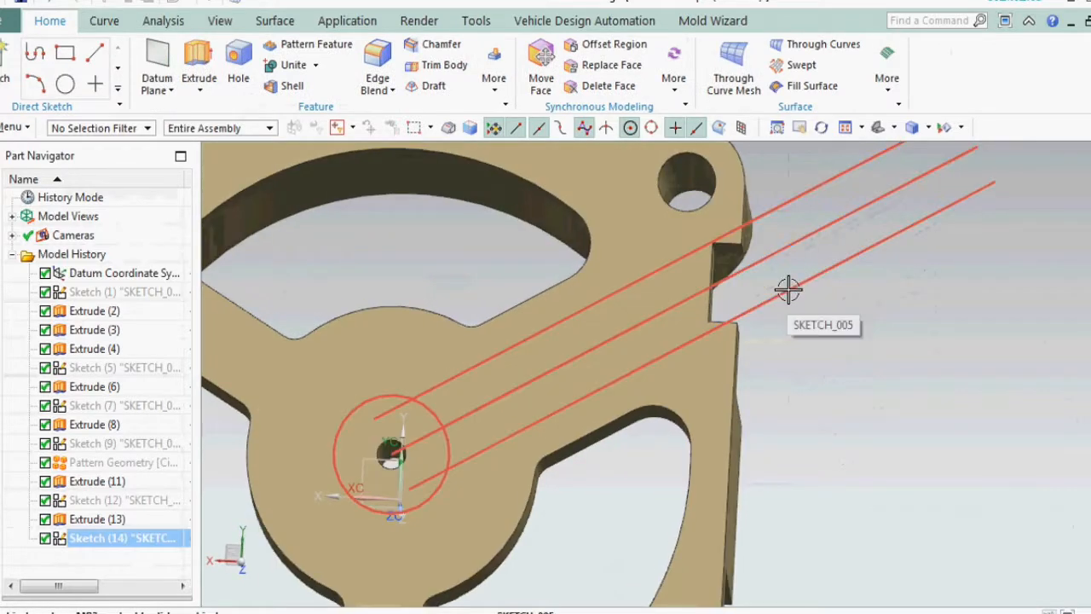
click(810, 335)
double_click(796, 289)
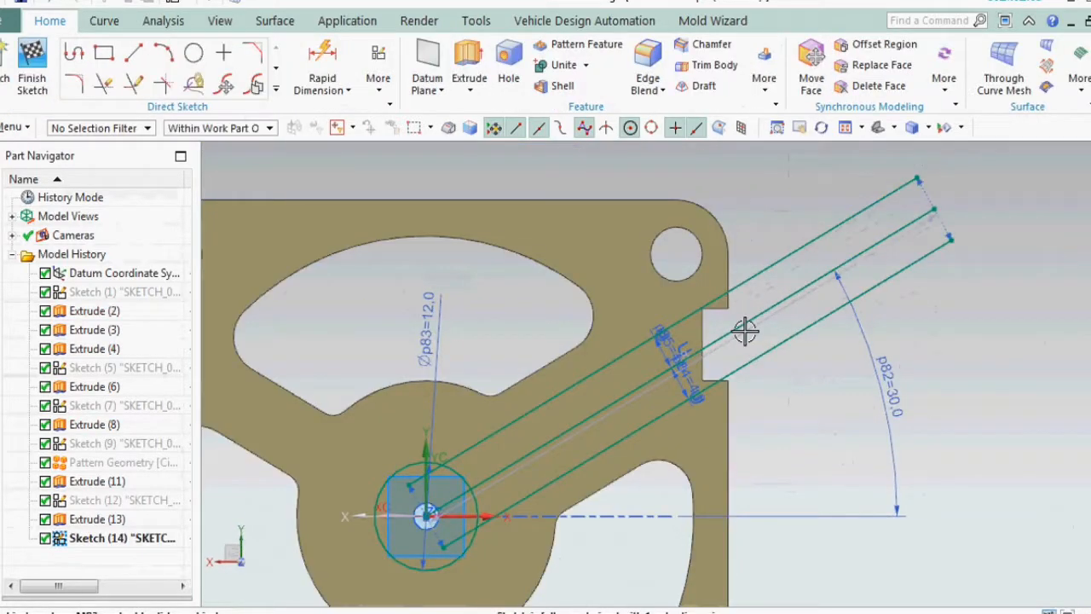
Draw a closing line about 16 mm long across the diagonal lines outside the notch, and trim the offset lines and its overhanging ends
click(132, 83)
click(749, 255)
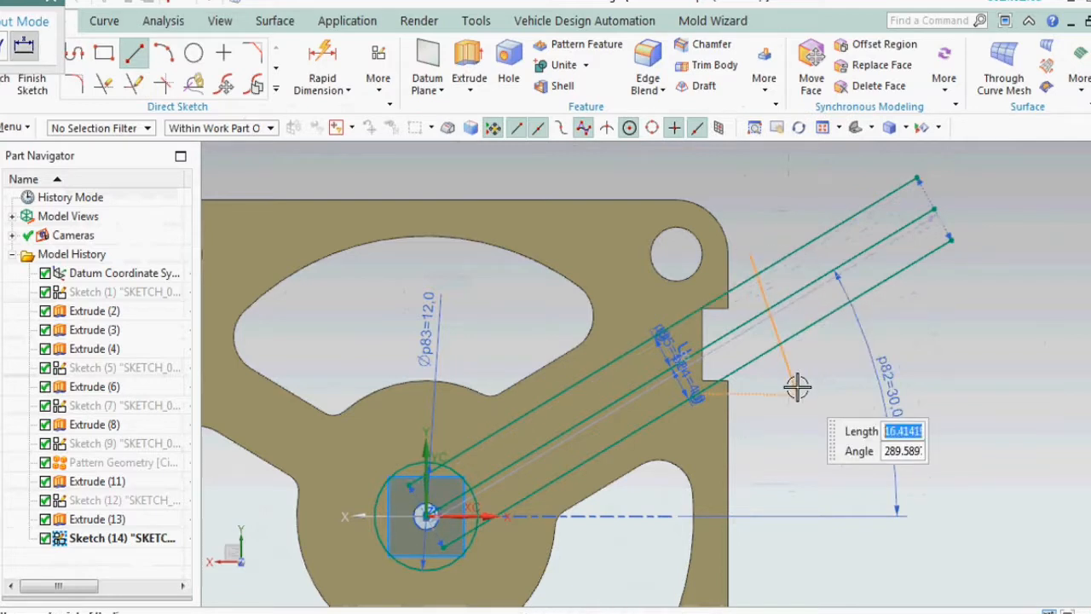
click(796, 394)
click(104, 86)
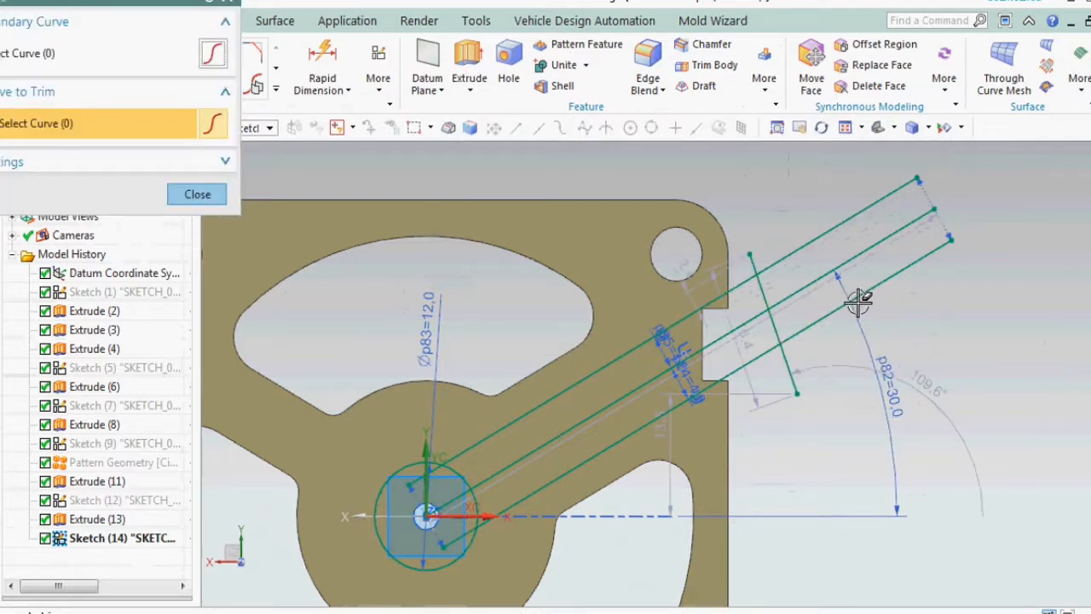
click(804, 242)
click(752, 256)
click(203, 193)
Trim the offset line ends inside the 12 mm circle and finish the sketch
scroll(462, 253, down, 3)
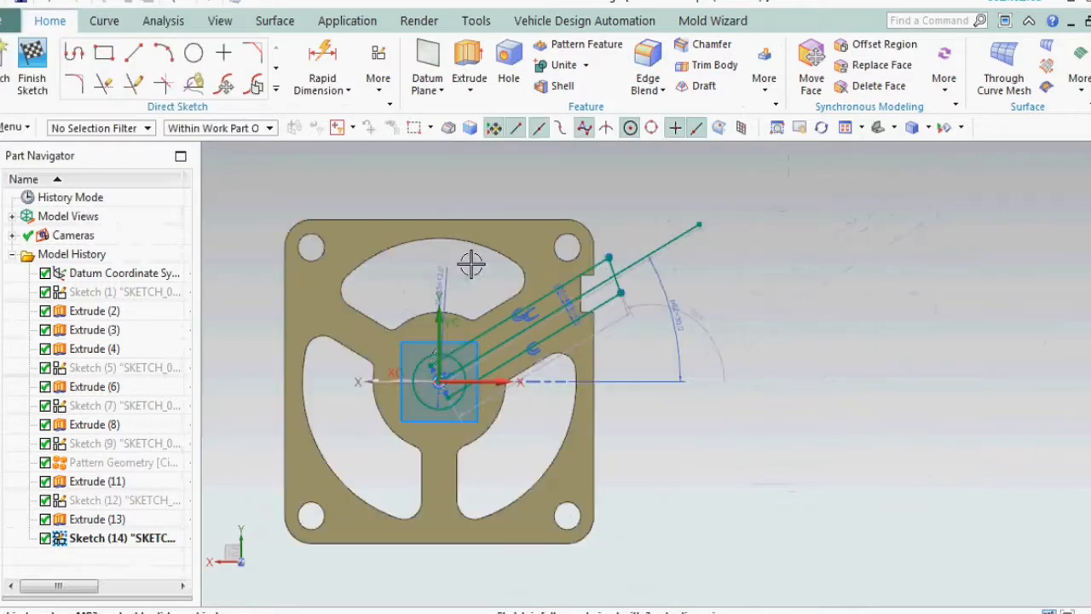
scroll(443, 359, up, 5)
click(147, 86)
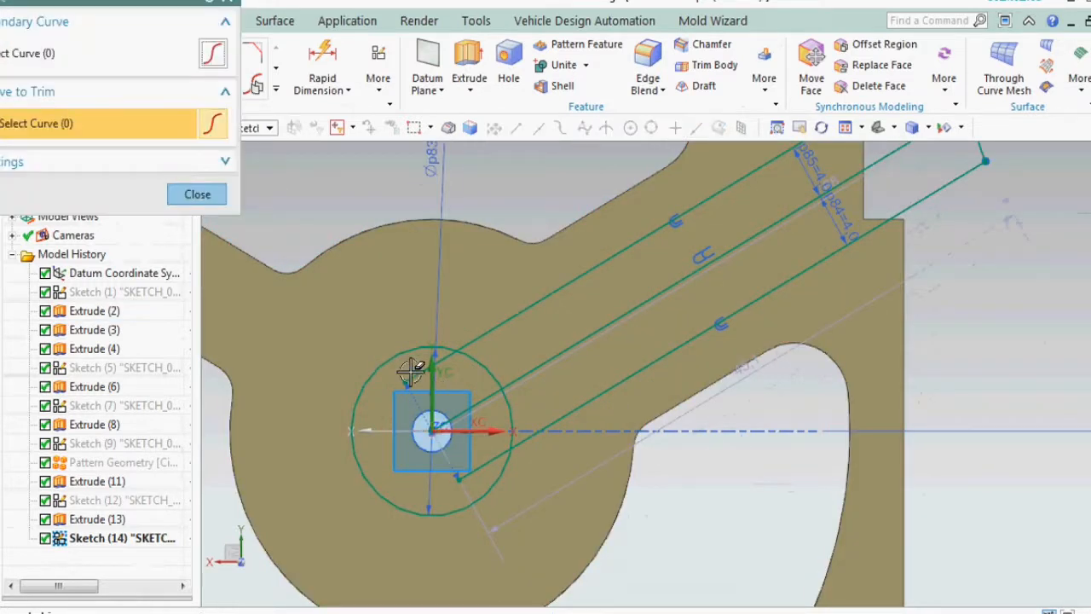
click(197, 194)
scroll(481, 380, down, 3)
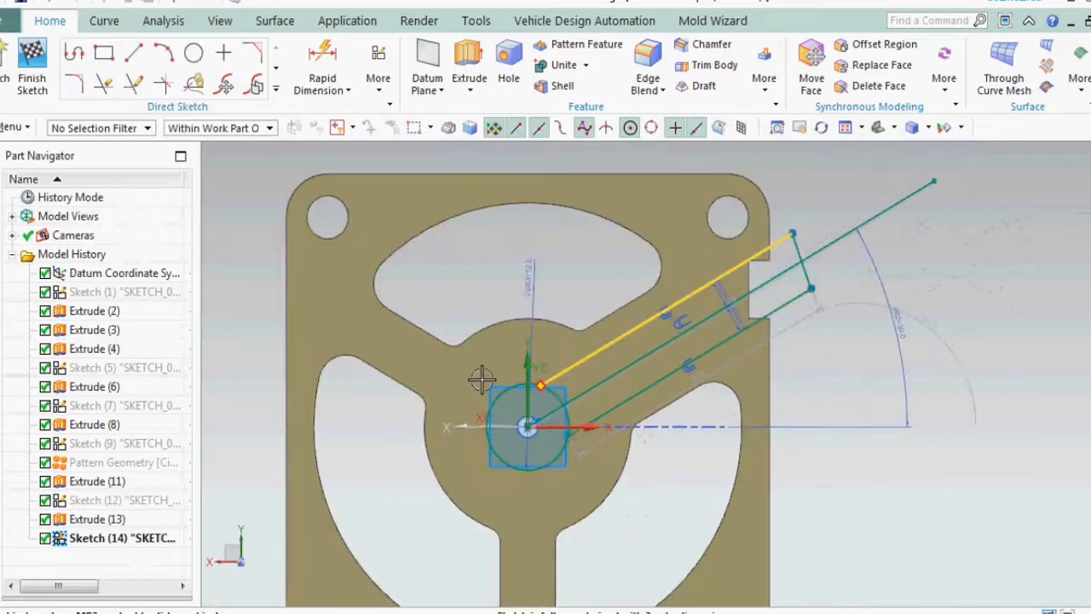
scroll(464, 375, up, 2)
click(14, 76)
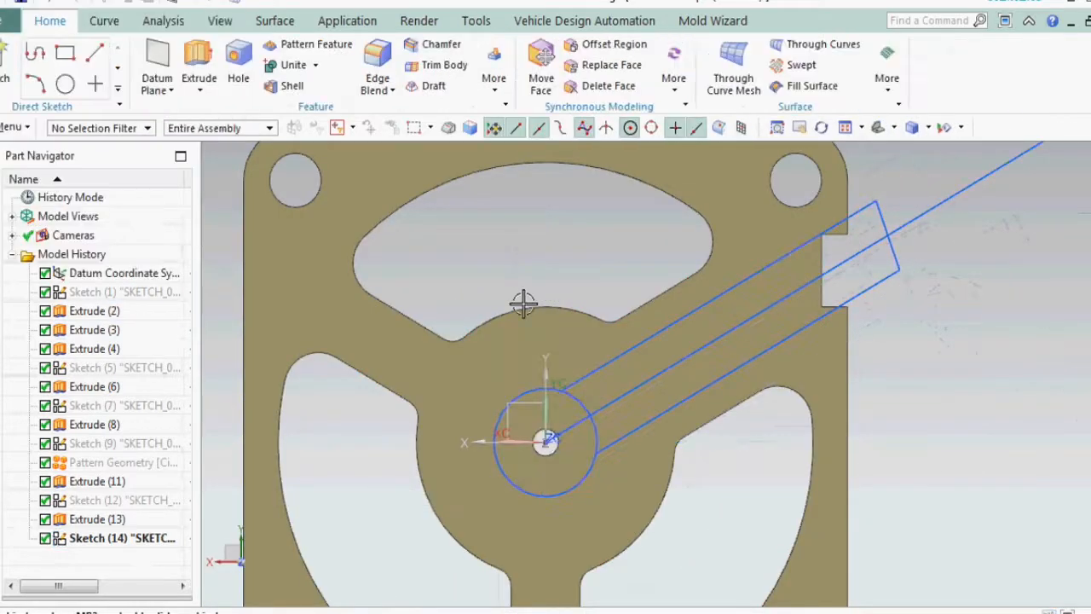
Extrude the channel profile formed by the circle, both offset lines and the closing line to -1.2 mm, subtracting it from the body
click(199, 62)
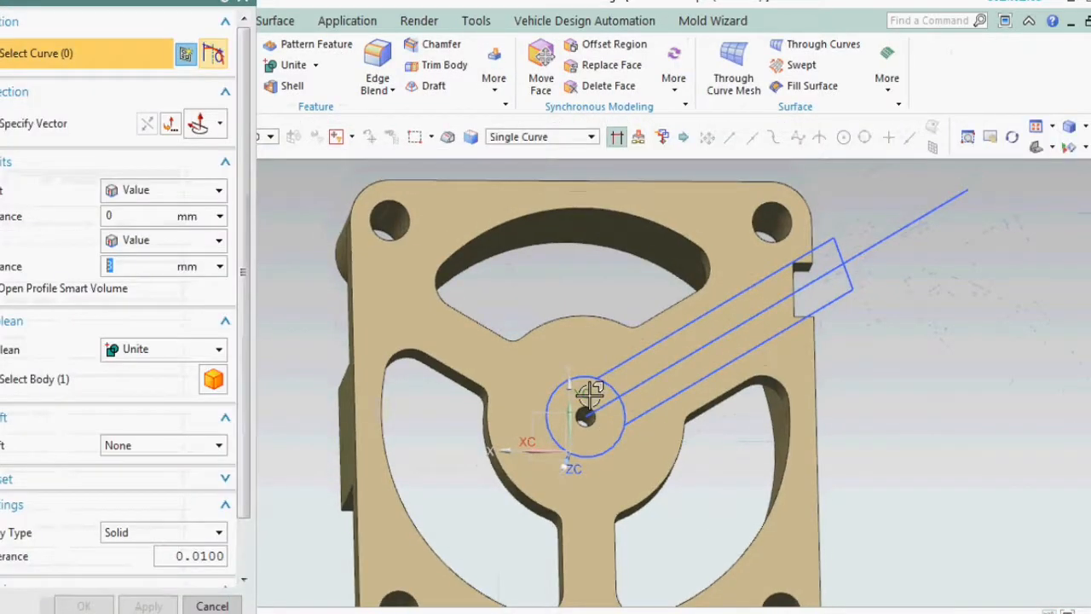
scroll(586, 392, up, 5)
click(588, 388)
click(667, 355)
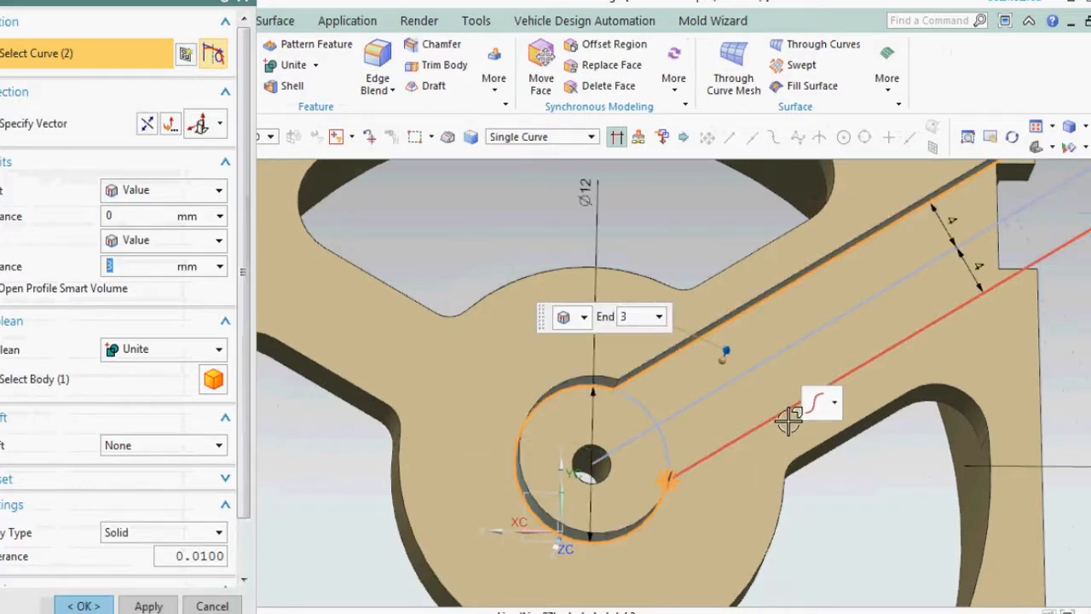
click(789, 415)
scroll(801, 409, down, 2)
scroll(903, 272, up, 4)
click(935, 228)
click(978, 244)
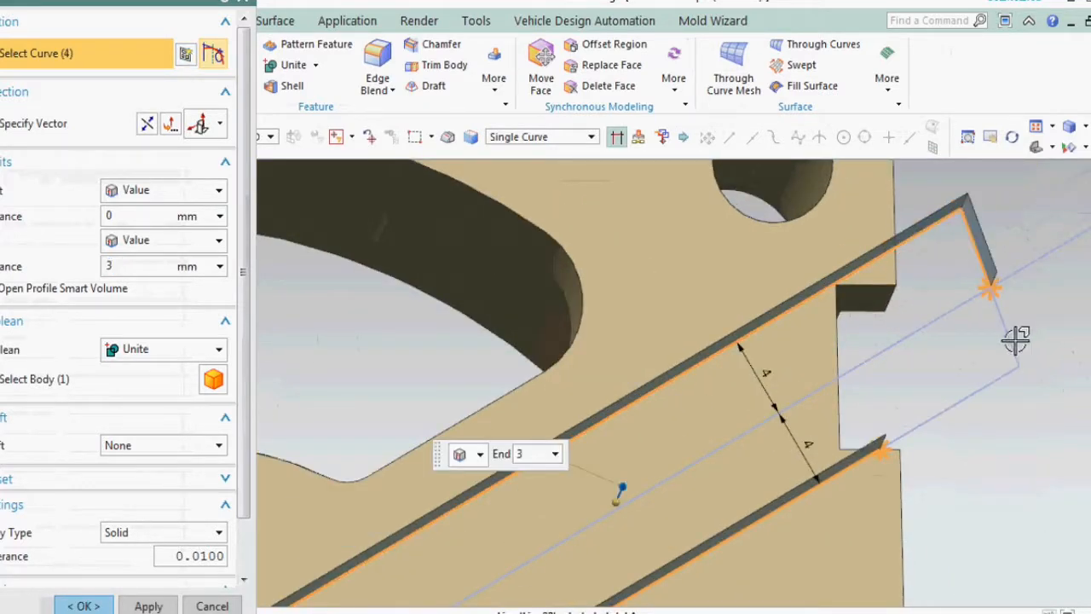
text(-1.)
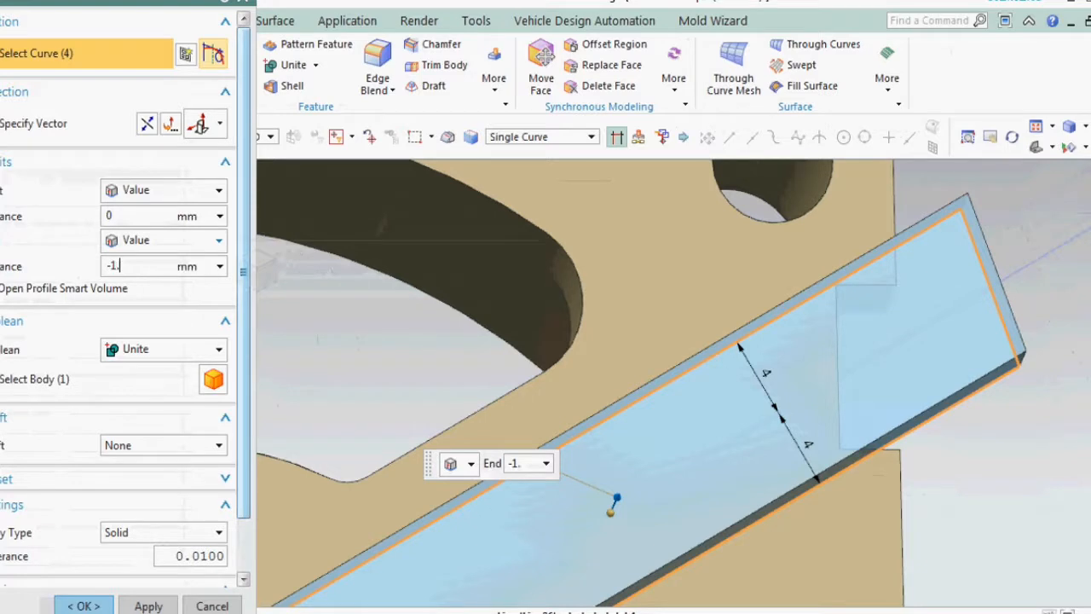
click(153, 350)
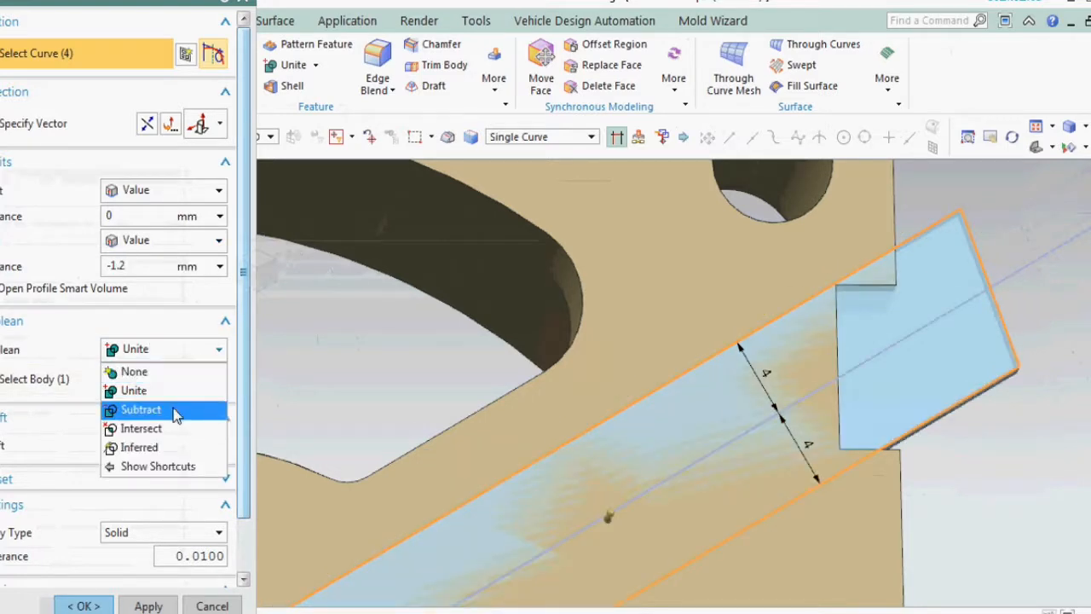
click(174, 410)
click(95, 601)
Hide the channel sketch on the back face
scroll(847, 324, down, 2)
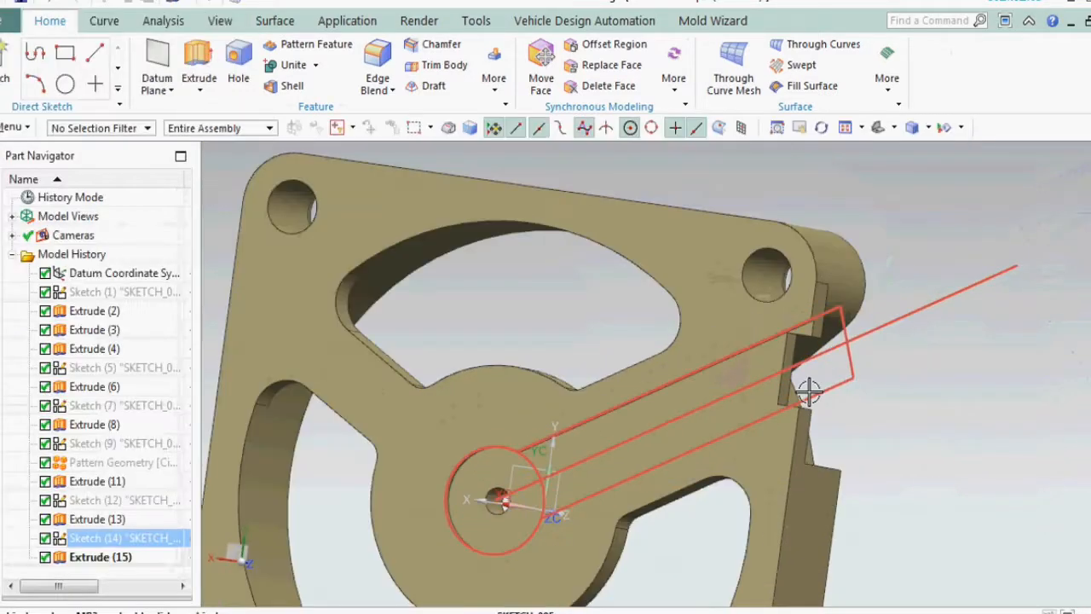
middle_drag(809, 390, 828, 353)
click(854, 359)
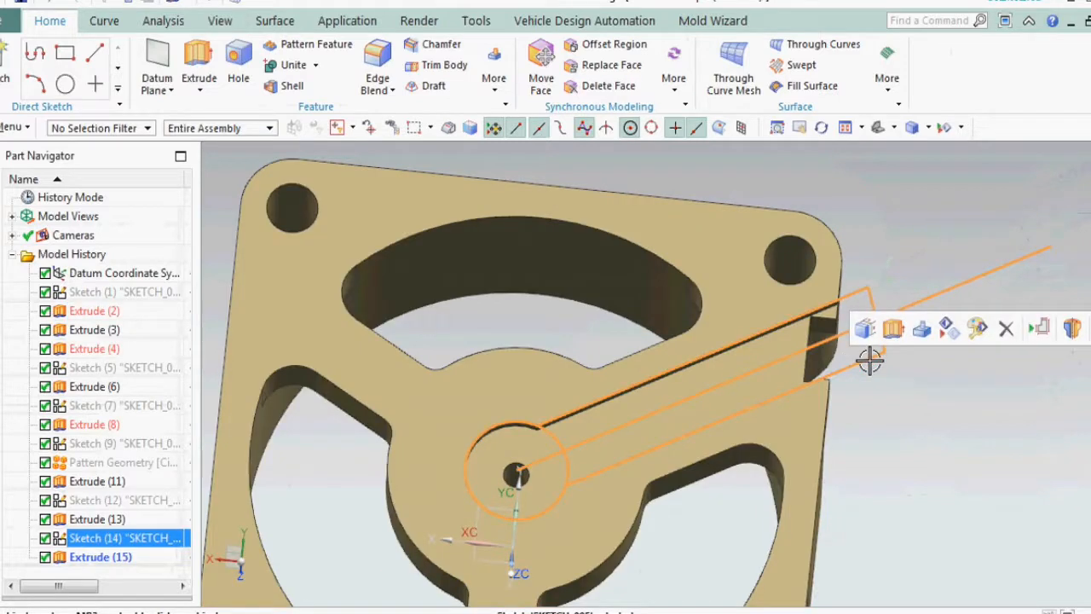
click(946, 335)
Examine the channel in the back face and the frame's front side
scroll(857, 371, down, 2)
mouse_move(849, 411)
middle_down()
mouse_move(847, 433)
mouse_move(874, 442)
middle_up()
key(F8)
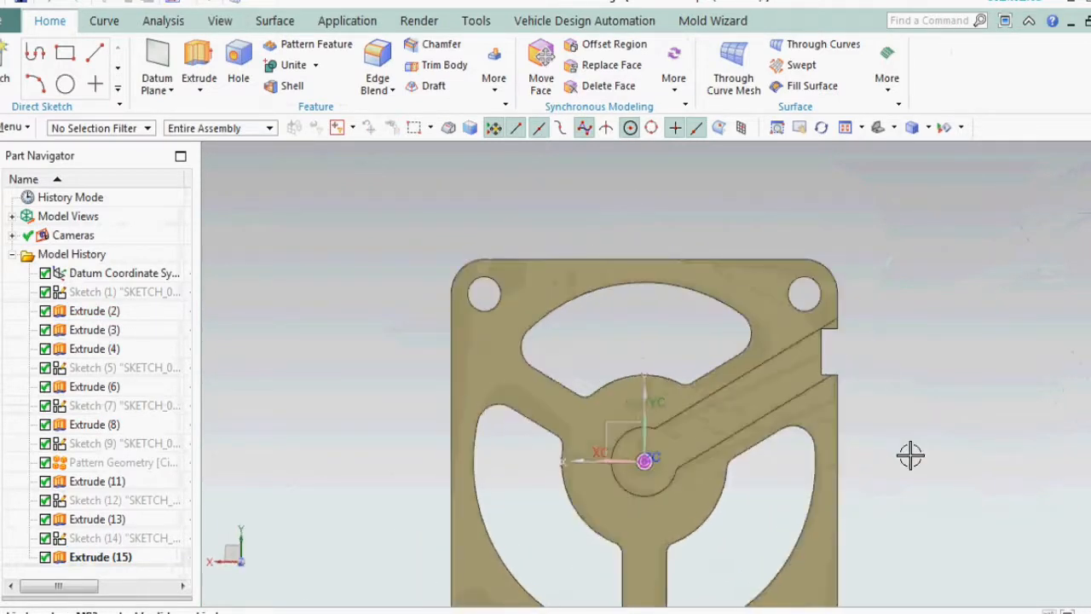
scroll(869, 392, down, 2)
middle_drag(861, 394, 857, 468)
scroll(855, 388, up, 3)
middle_drag(854, 388, 877, 287)
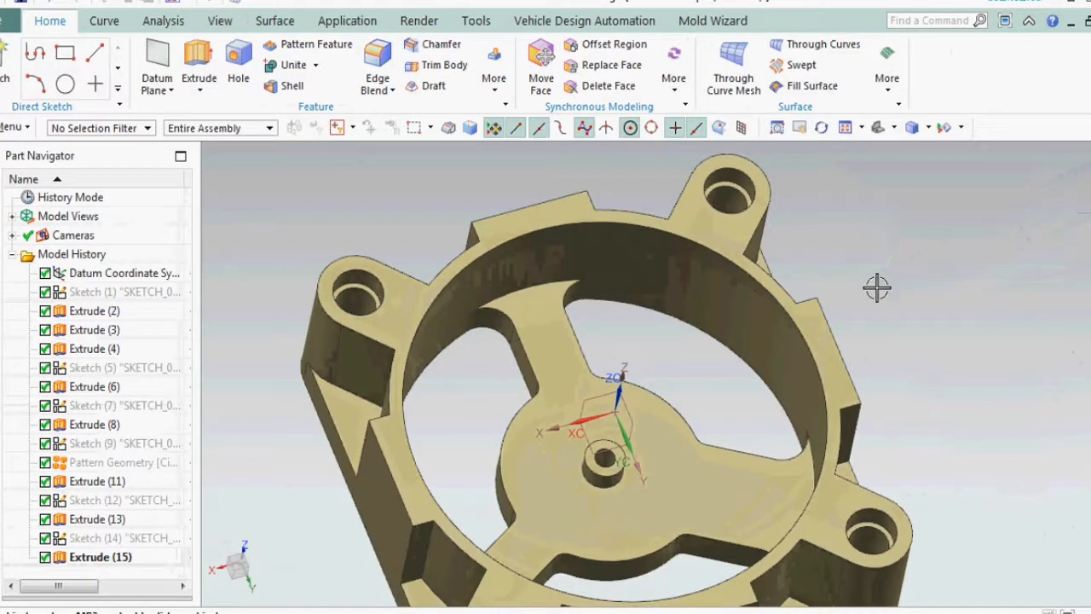
key(F8)
middle_drag(397, 267, 330, 241)
Turn on true shading for the model display
right_click(256, 197)
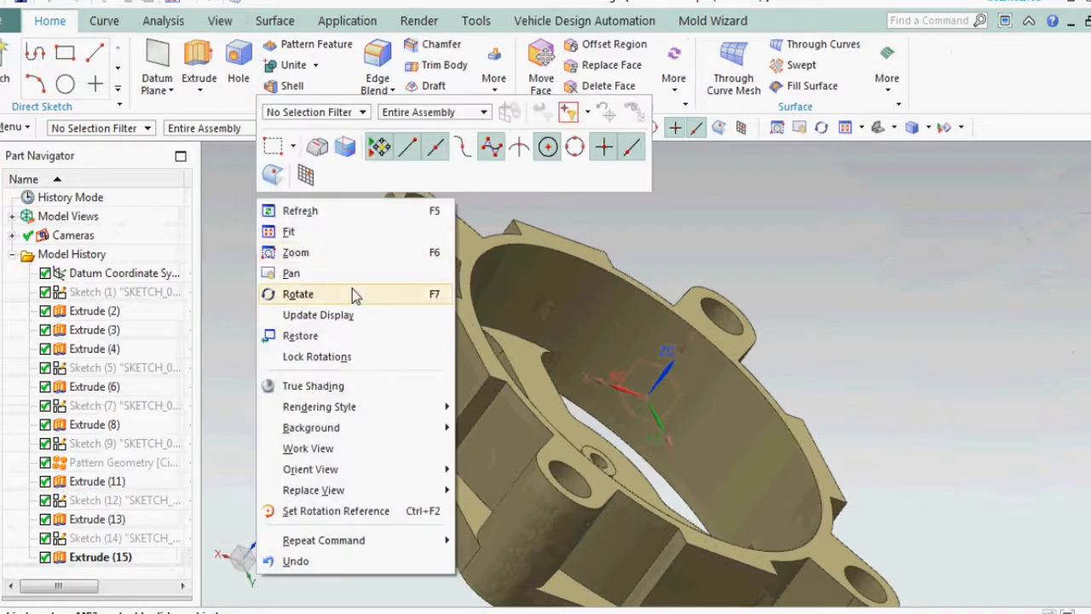
click(338, 389)
mouse_move(596, 443)
middle_down()
mouse_move(656, 469)
mouse_move(669, 445)
mouse_move(645, 404)
middle_up()
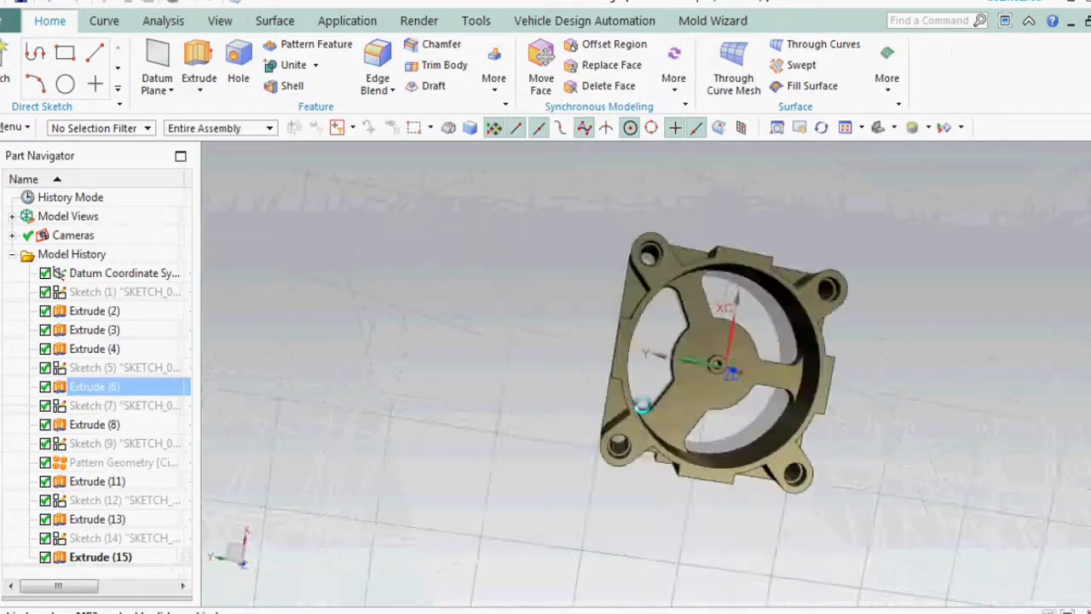
Hide the datum coordinate system and the work coordinate system display
key(F8)
click(708, 463)
key(ctrl+b)
key(w)
Edge-blend all edges of the frame's stepped front rim face with a 1 mm radius, using the Face Edges selection rule
middle_drag(687, 451, 710, 438)
scroll(673, 434, up, 6)
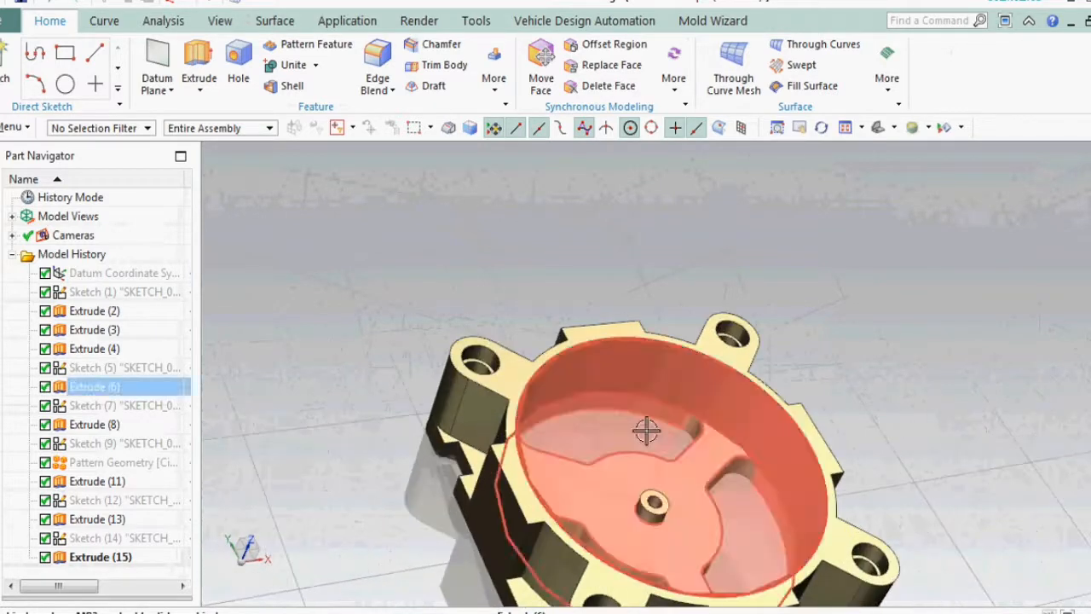
scroll(375, 341, up, 4)
middle_drag(394, 406, 264, 316)
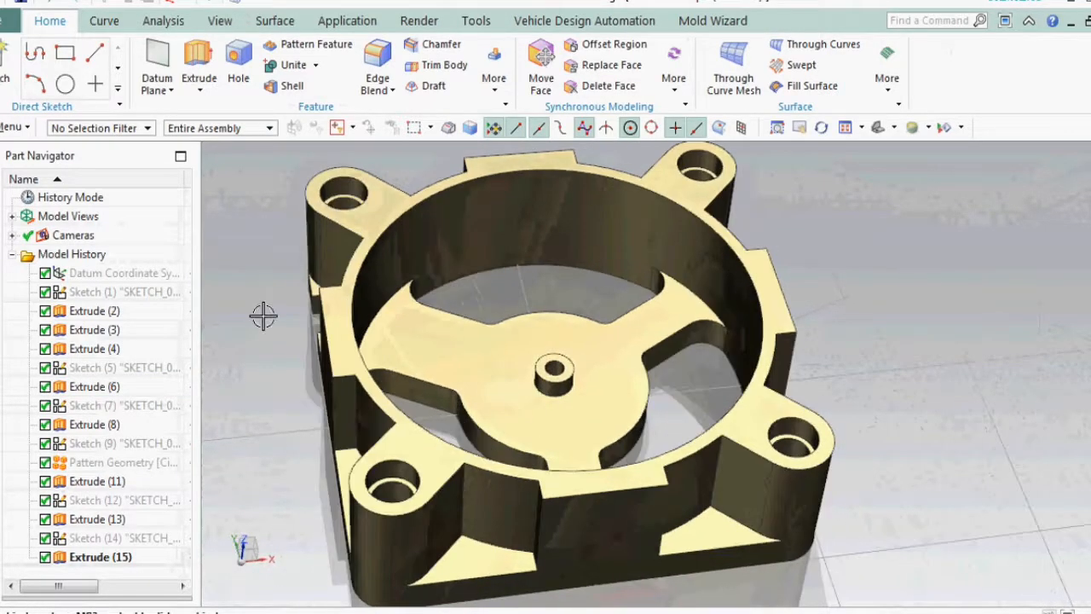
click(375, 65)
click(519, 139)
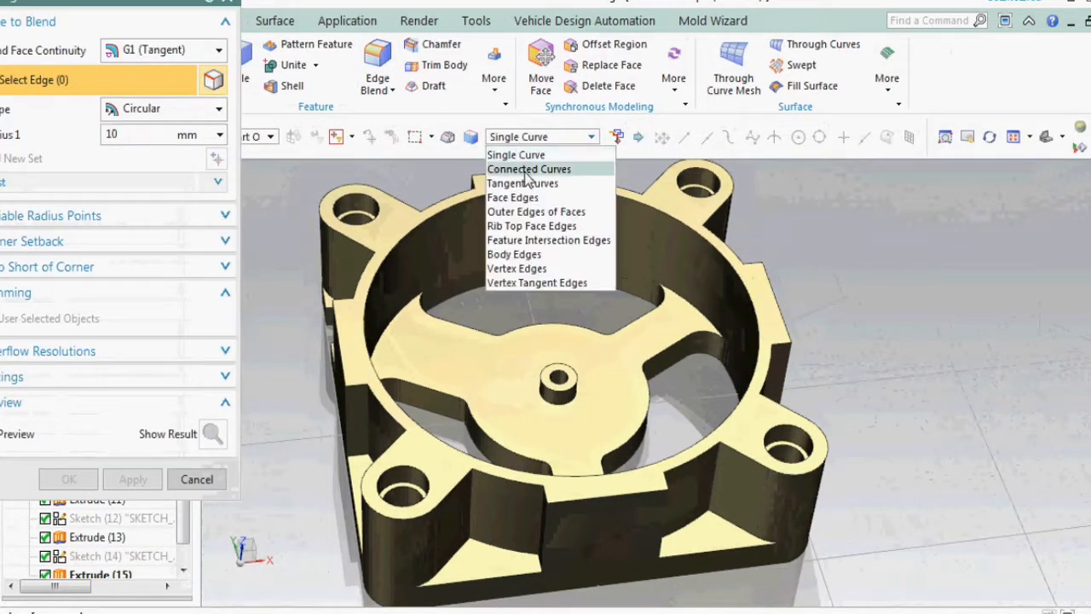
click(512, 197)
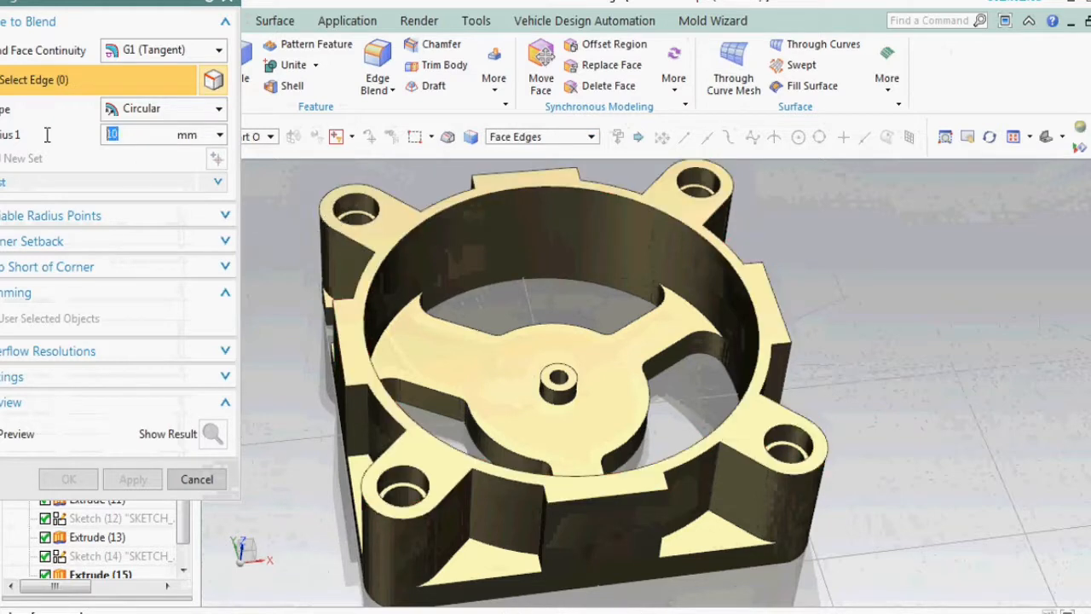
click(423, 205)
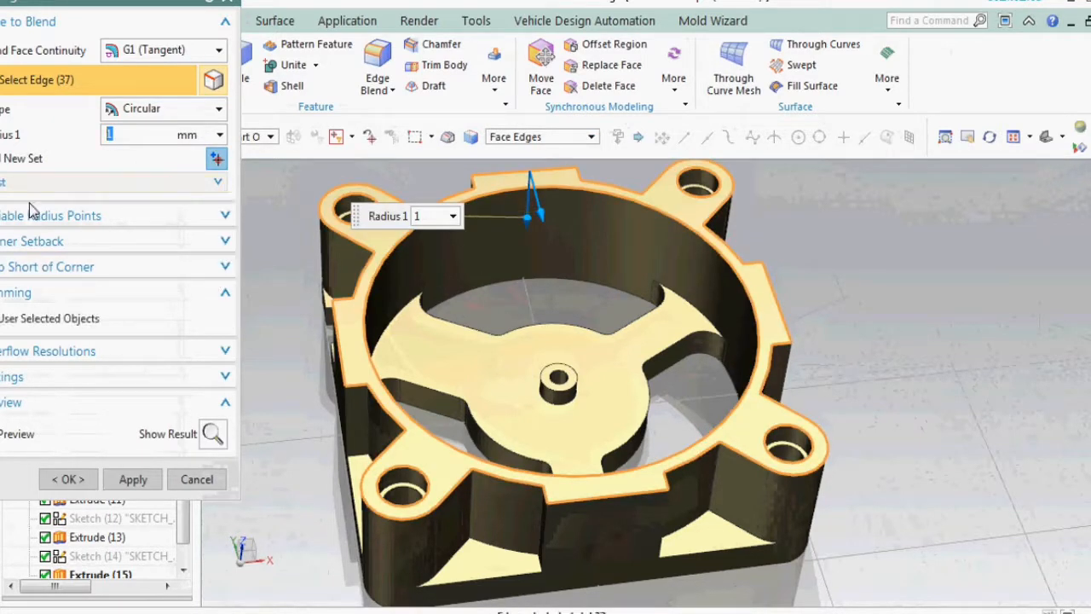
click(68, 479)
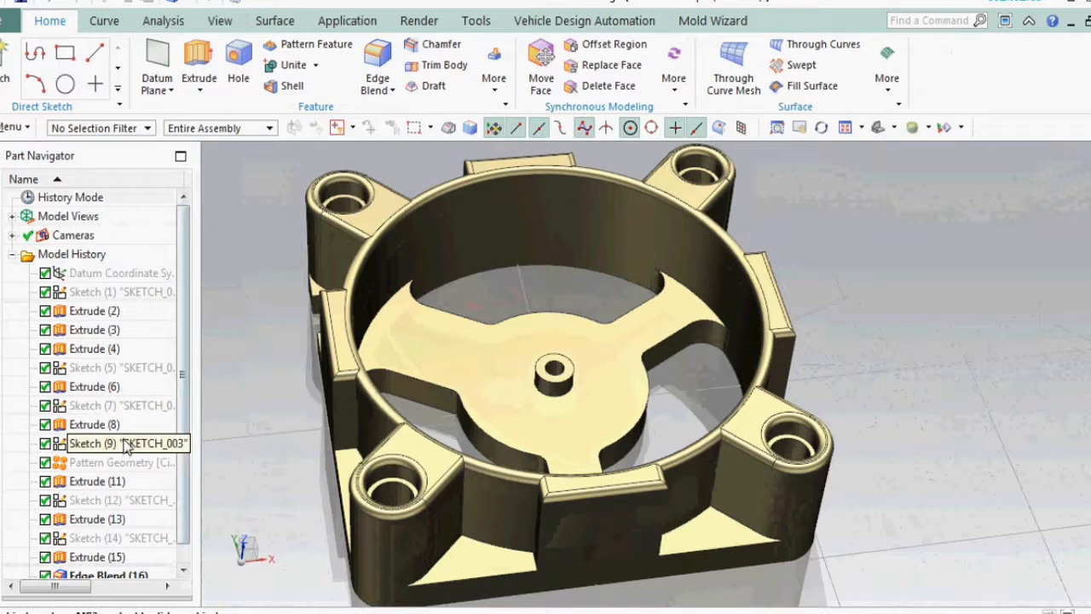
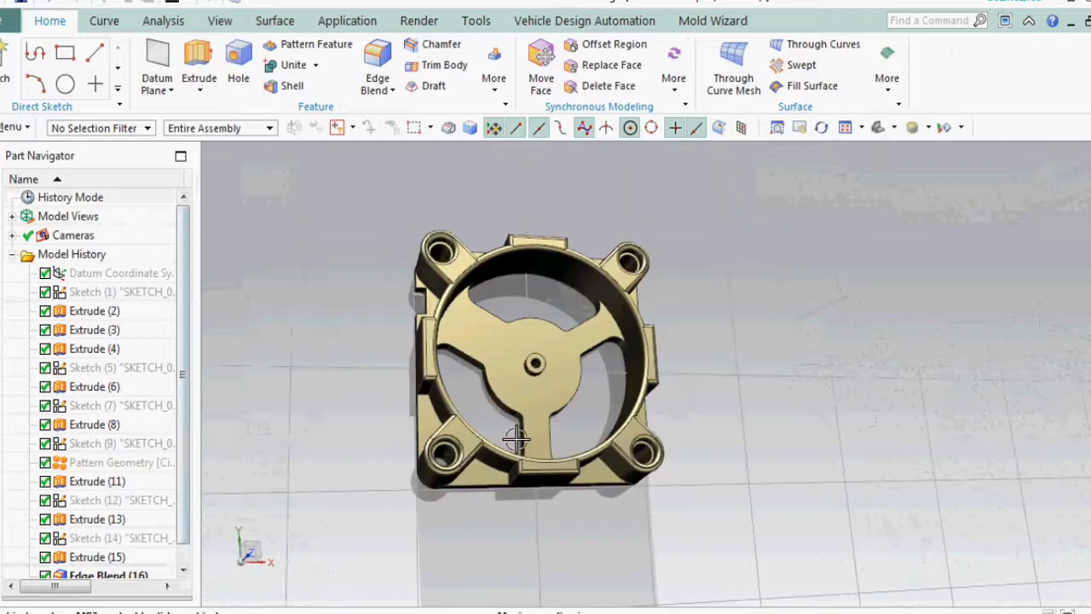
Apply a 1 mm edge blend to the face edges of the triangular side pockets around the frame
scroll(423, 446, up, 2)
middle_drag(423, 445, 449, 426)
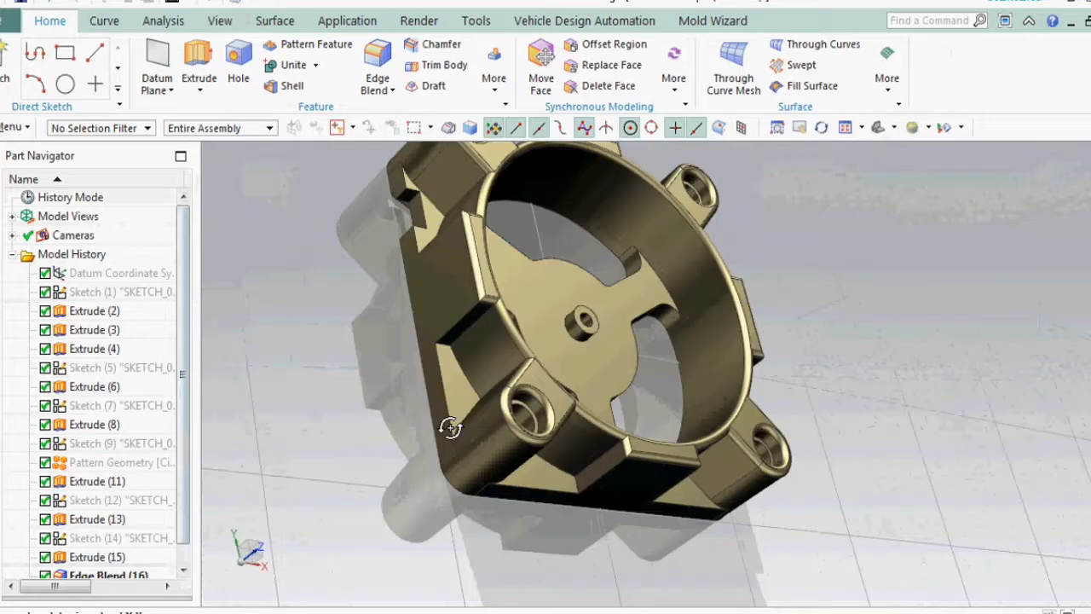
click(377, 68)
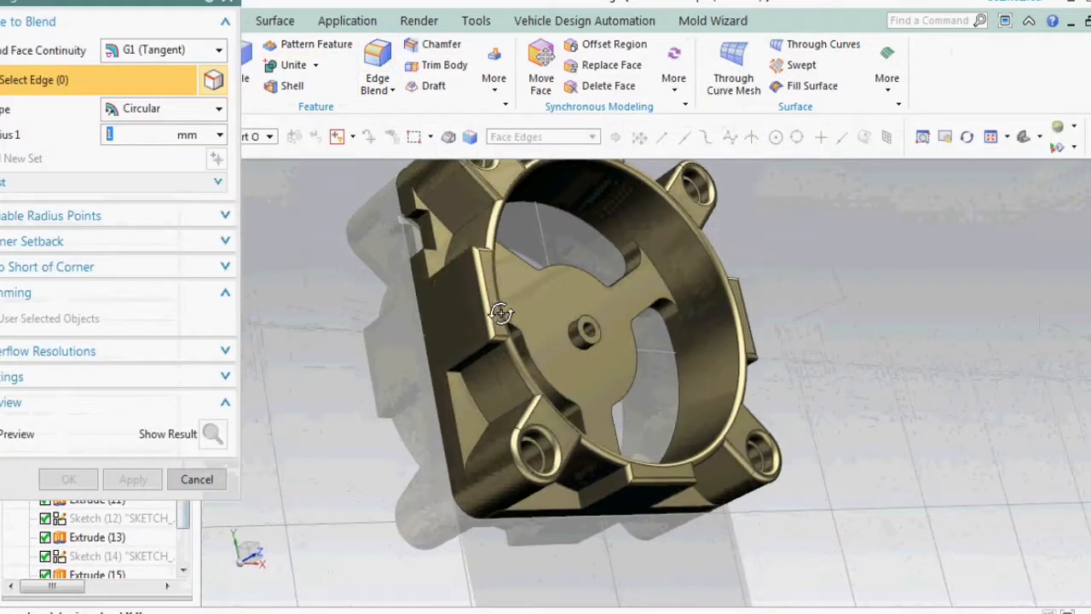
scroll(438, 271, up, 2)
click(446, 241)
scroll(463, 340, down, 3)
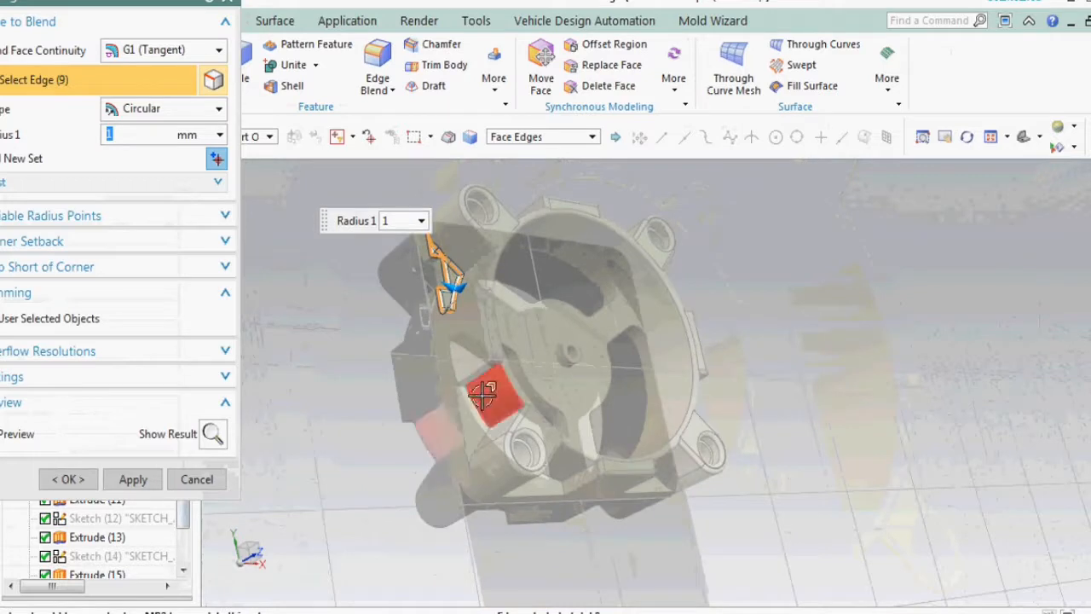
click(514, 497)
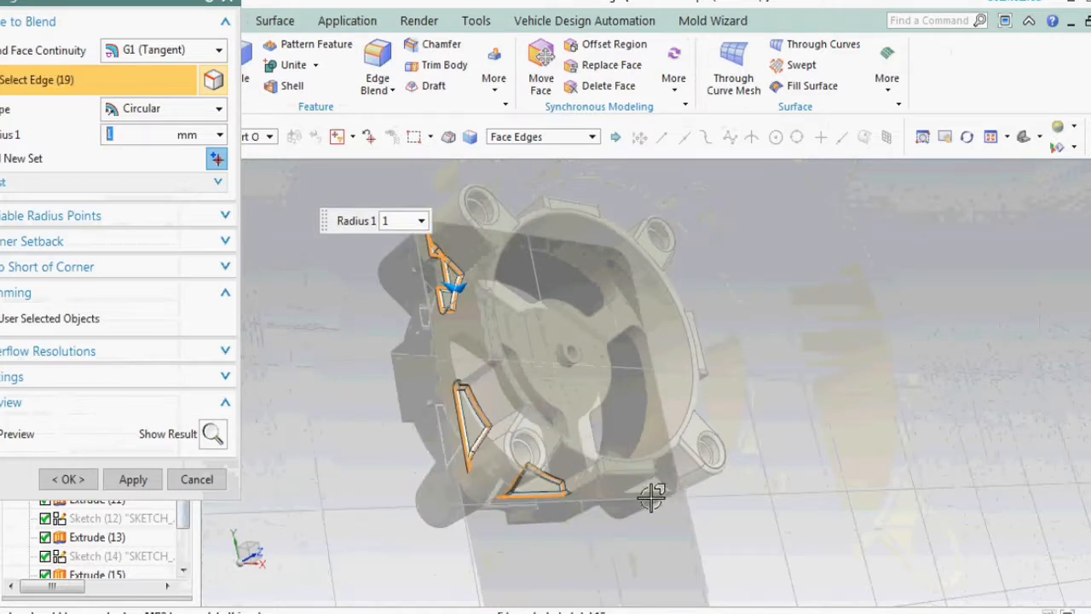
middle_drag(653, 487, 645, 485)
middle_drag(759, 368, 689, 419)
click(688, 418)
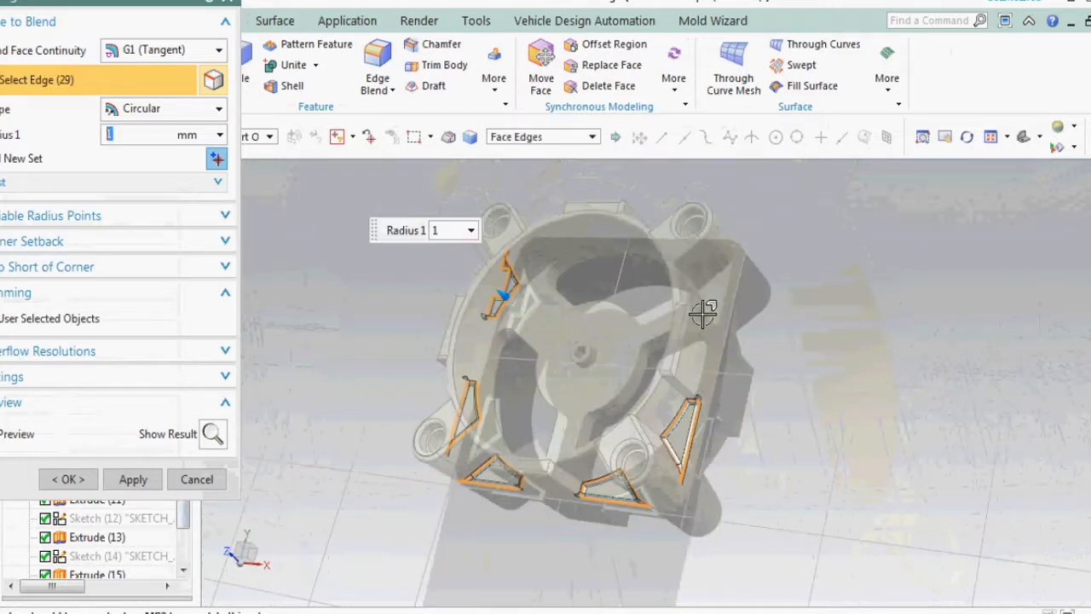
middle_drag(761, 348, 686, 269)
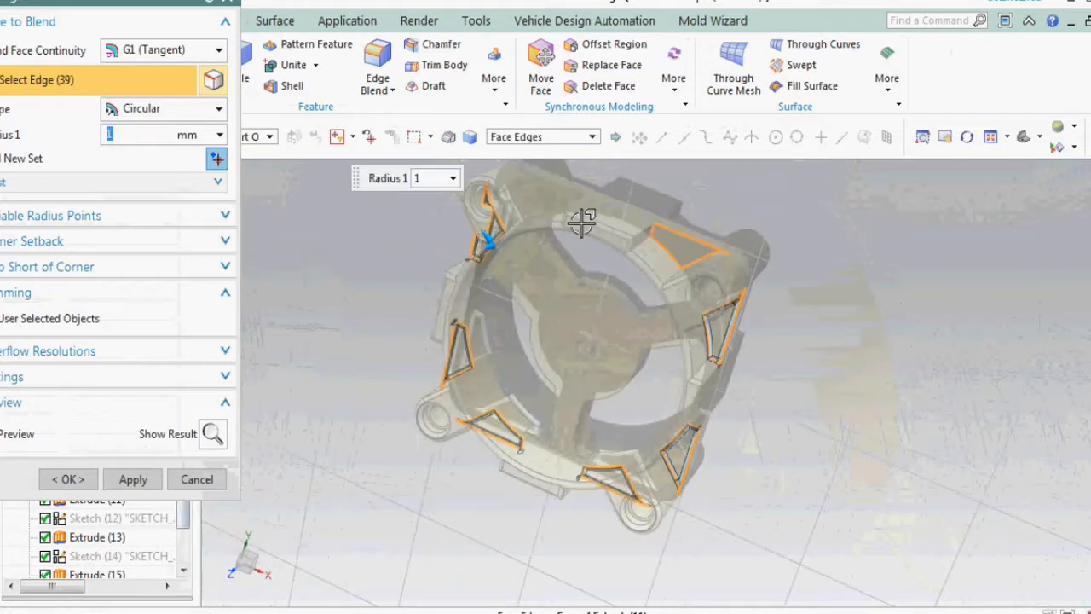
click(133, 479)
Apply a 1 mm edge blend to the edges of one more face and finish the command
middle_drag(657, 382, 726, 331)
scroll(409, 210, up, 4)
scroll(497, 267, down, 2)
middle_drag(497, 268, 493, 408)
click(535, 351)
middle_click(305, 425)
Edge-blend the back-face outline of the opening above the channel with a 1 mm radius, picking its edges as single curves
mouse_move(438, 453)
middle_down()
mouse_move(525, 438)
mouse_move(538, 474)
mouse_move(512, 450)
mouse_move(517, 471)
mouse_move(490, 428)
middle_up()
middle_drag(519, 412, 534, 317)
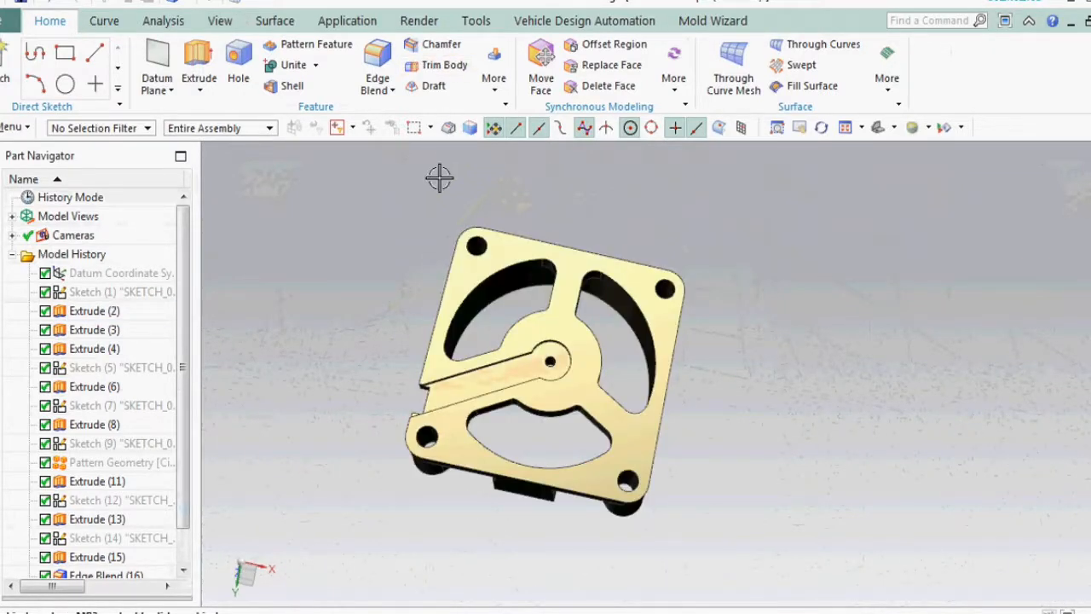
scroll(490, 228, up, 2)
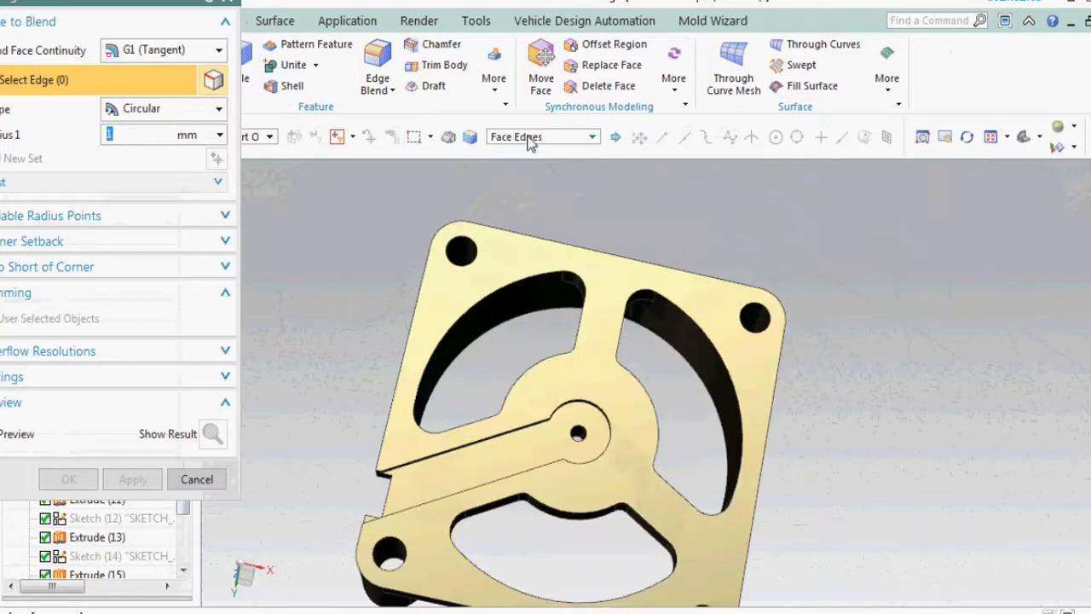
click(499, 294)
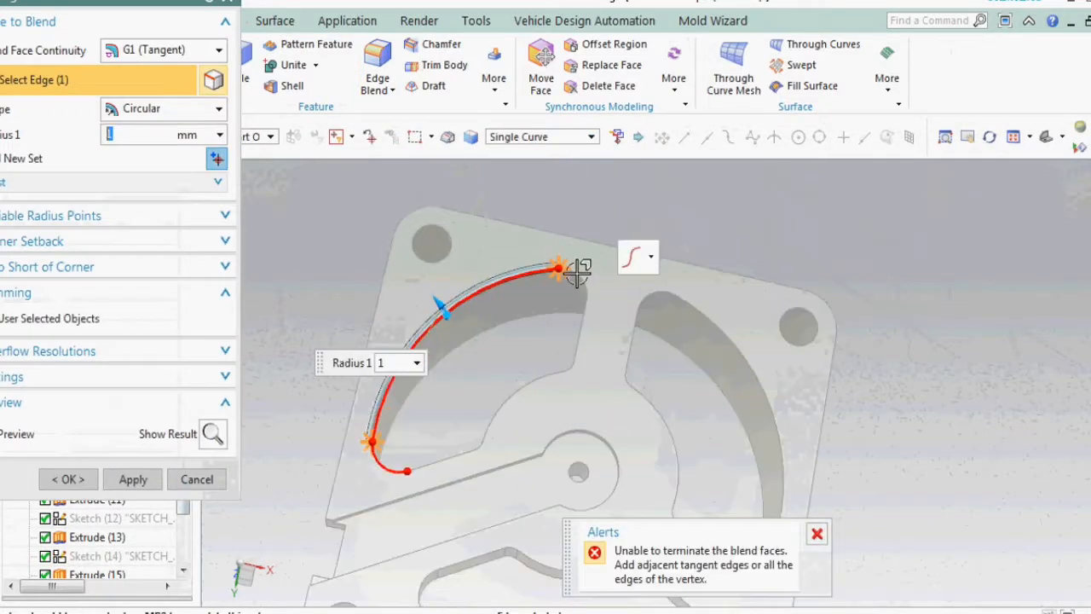
scroll(577, 271, up, 2)
click(601, 324)
click(518, 255)
scroll(532, 269, down, 3)
middle_drag(525, 380, 562, 353)
scroll(552, 350, up, 3)
click(533, 371)
click(520, 383)
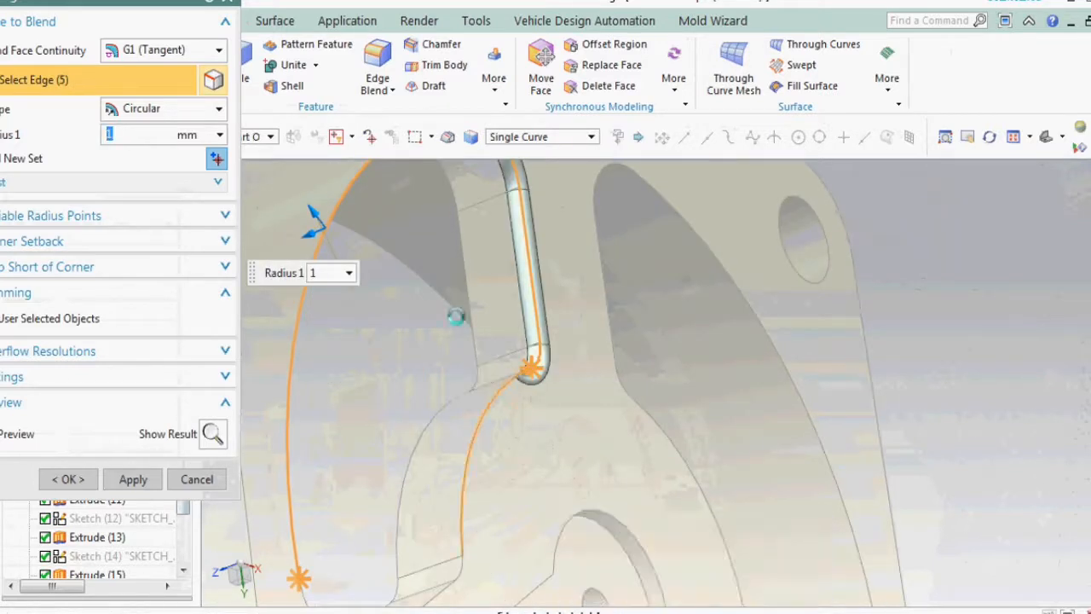
scroll(456, 316, down, 3)
scroll(455, 439, up, 4)
click(454, 445)
click(389, 488)
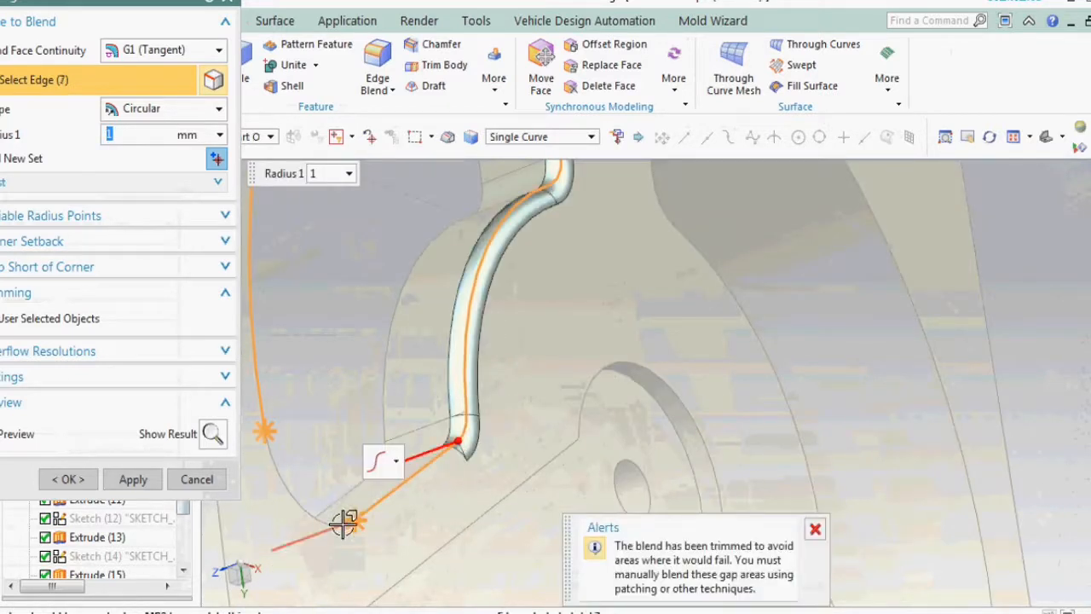
scroll(293, 493, down, 3)
click(425, 504)
click(139, 483)
Edge-blend the back-face outline of the opening opposite the channel with a 1 mm radius
middle_drag(511, 401, 545, 387)
scroll(639, 362, up, 3)
click(625, 332)
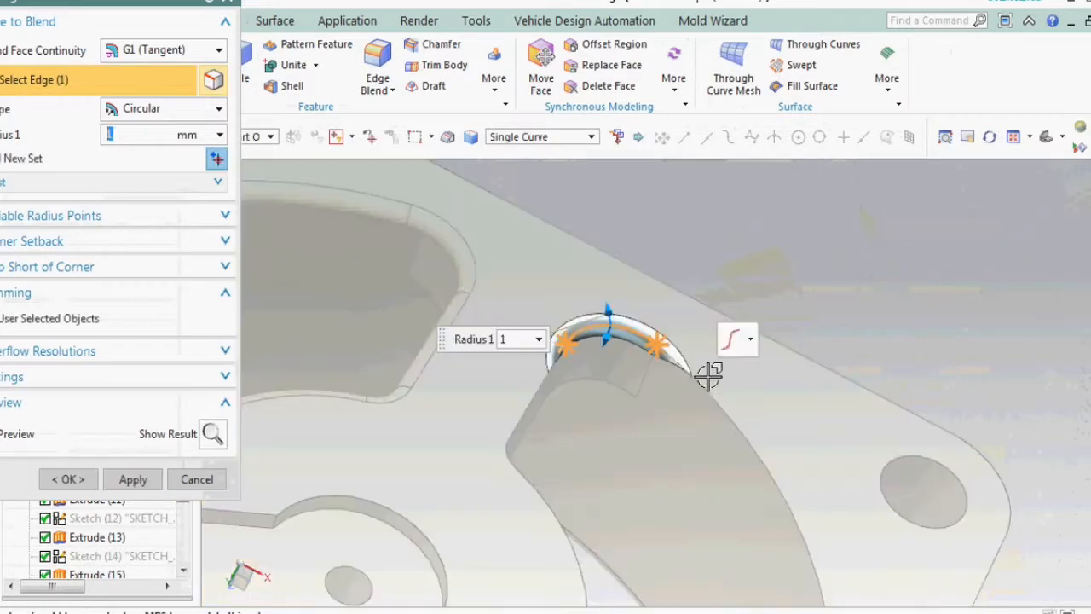
click(711, 409)
scroll(588, 351, down, 3)
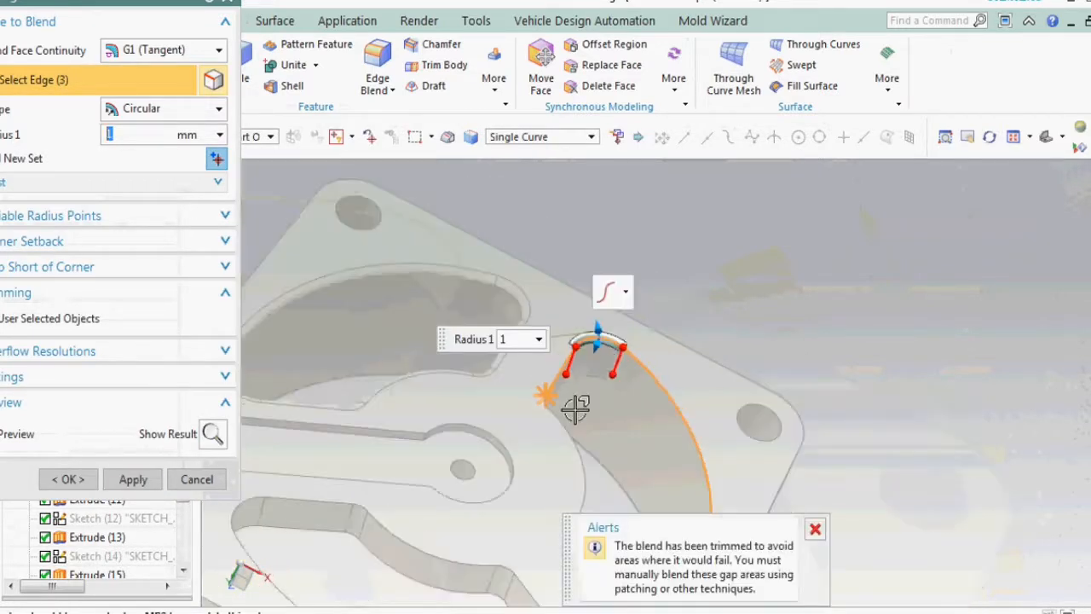
middle_drag(574, 409, 543, 449)
scroll(565, 397, up, 4)
click(563, 393)
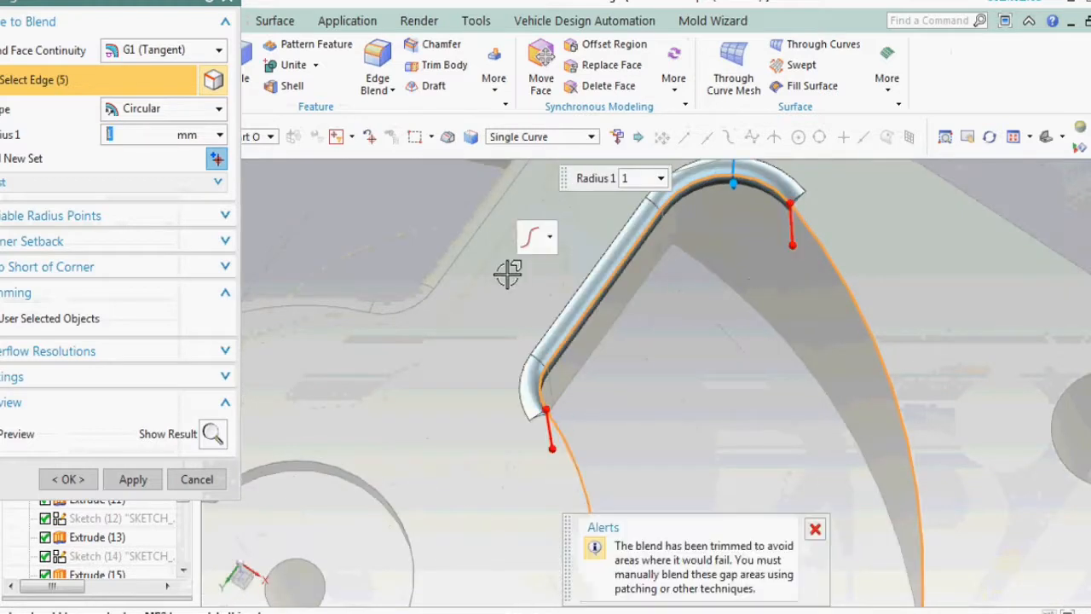
middle_drag(509, 273, 518, 494)
scroll(498, 490, up, 3)
click(478, 488)
scroll(604, 377, down, 5)
scroll(625, 482, up, 4)
click(626, 482)
scroll(658, 332, down, 2)
click(158, 479)
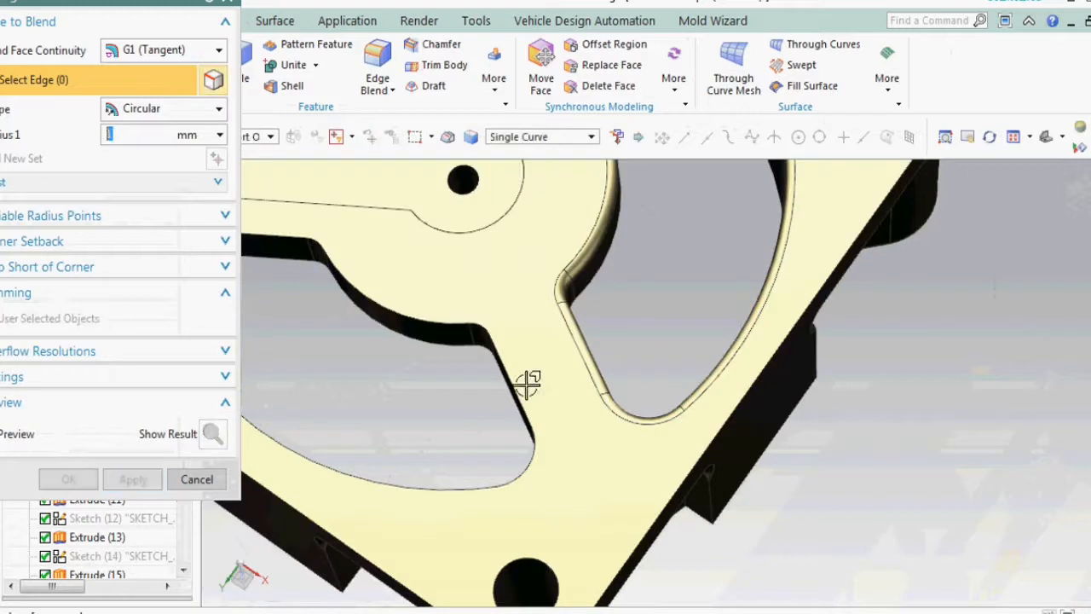
Edge-blend the back-face outline of the remaining opening below the channel with a 1 mm radius and finish the command
scroll(503, 357, up, 3)
click(480, 333)
scroll(493, 317, up, 2)
click(424, 312)
scroll(694, 343, down, 3)
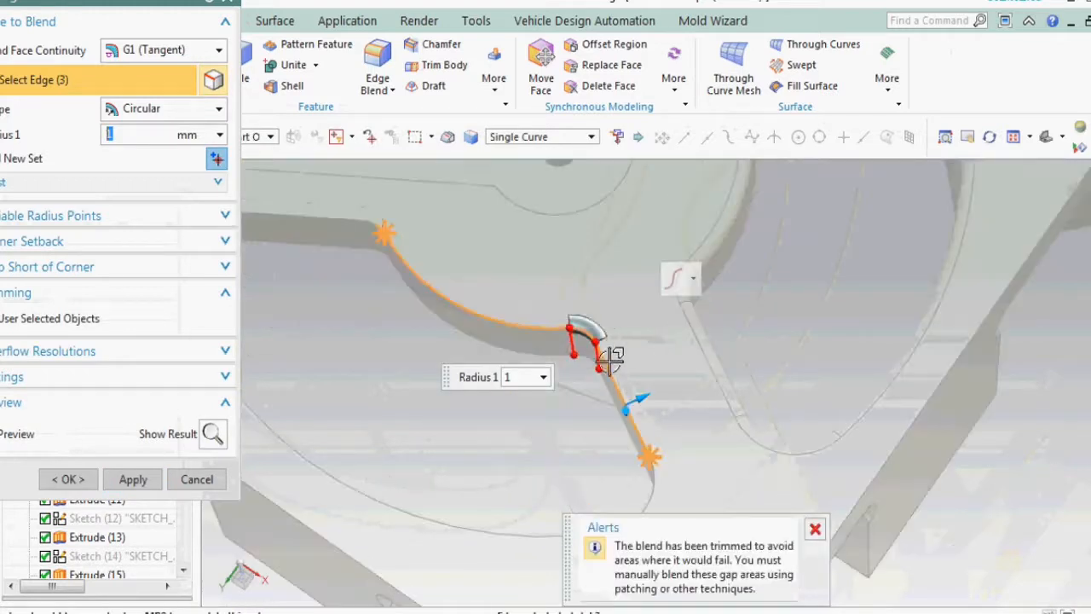
scroll(367, 217, up, 3)
click(340, 226)
scroll(715, 268, down, 3)
scroll(341, 246, up, 4)
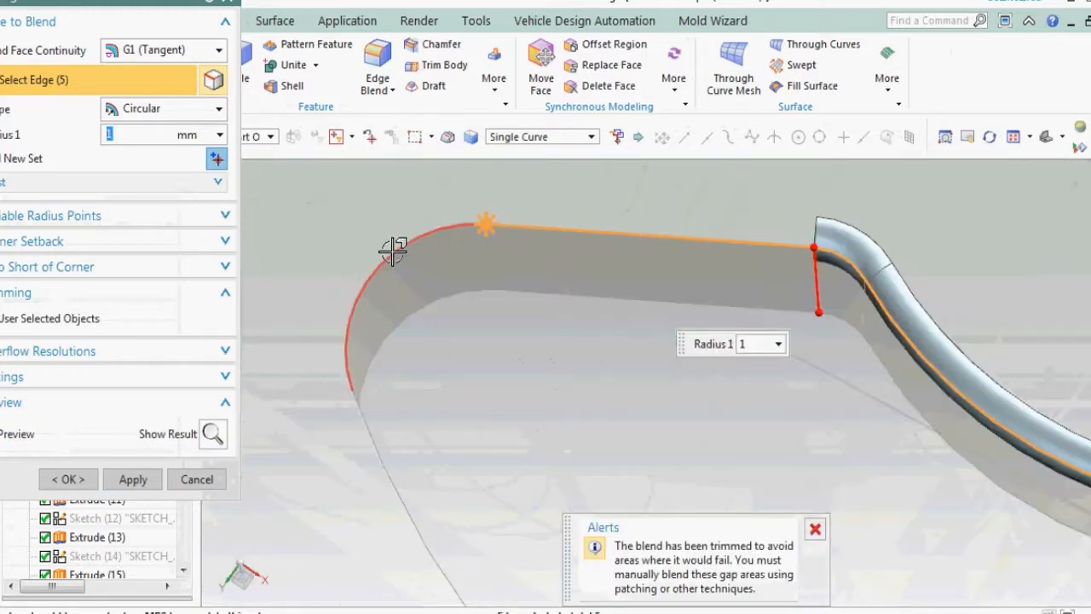
click(389, 251)
click(383, 450)
scroll(384, 329, down, 3)
scroll(600, 385, up, 5)
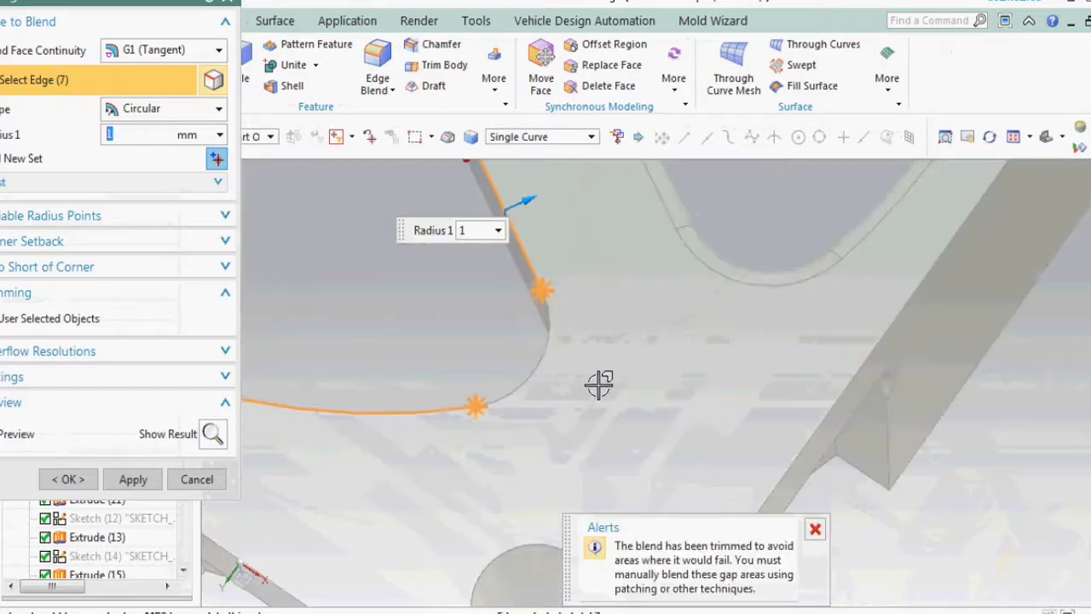
click(548, 360)
click(93, 479)
Turn off true shading and look over the blended frame from its front side
middle_drag(638, 253, 626, 333)
scroll(626, 332, down, 3)
mouse_move(636, 280)
middle_down()
mouse_move(635, 256)
mouse_move(626, 263)
middle_up()
scroll(463, 307, up, 4)
middle_drag(496, 271, 424, 268)
right_click(398, 259)
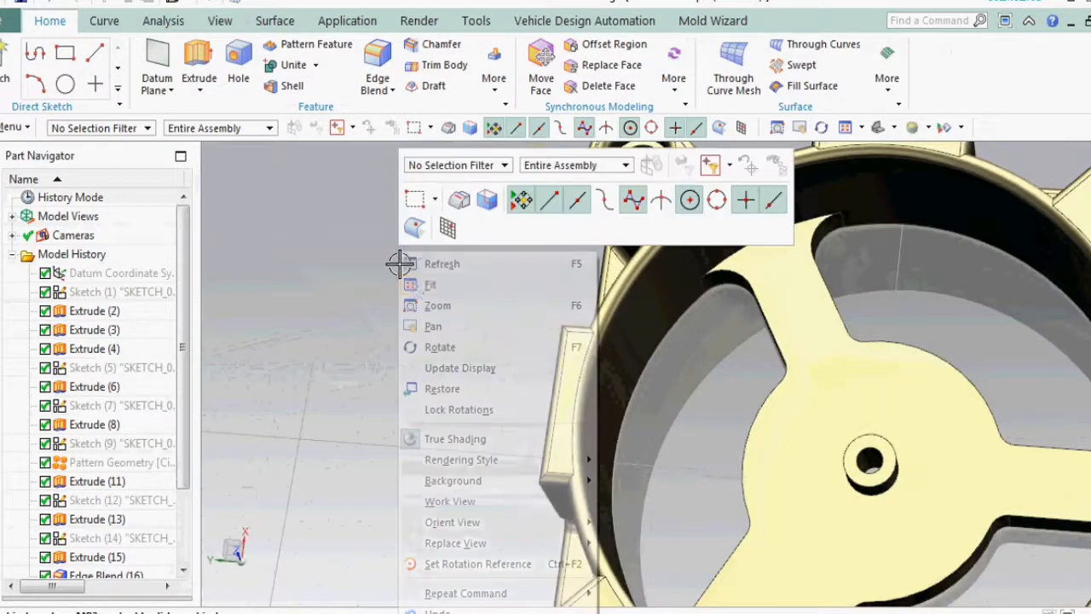
click(452, 386)
middle_drag(453, 394, 655, 377)
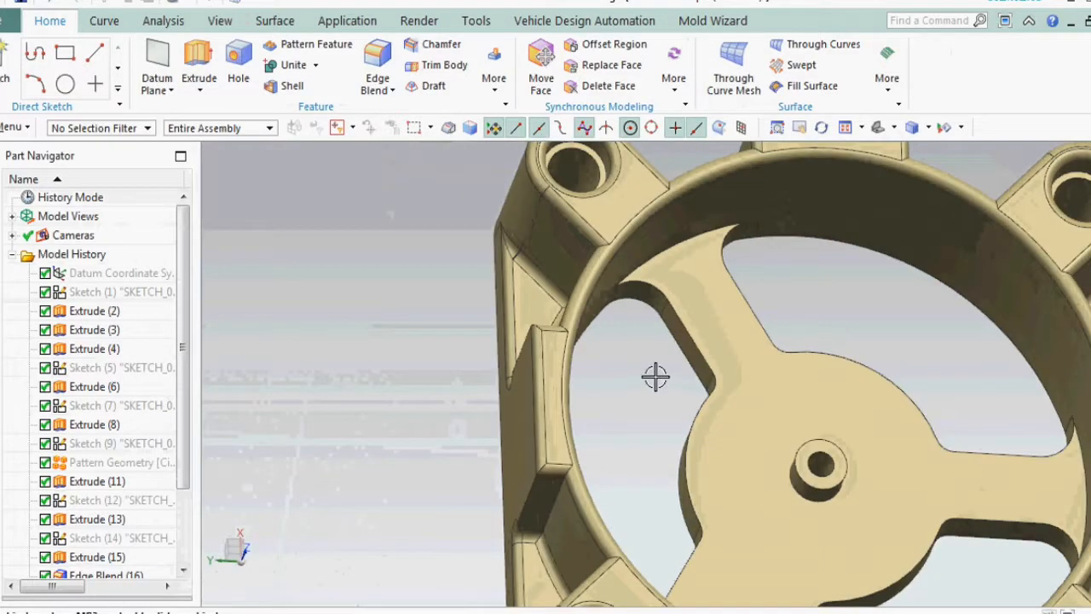
key(F8)
scroll(382, 332, down, 3)
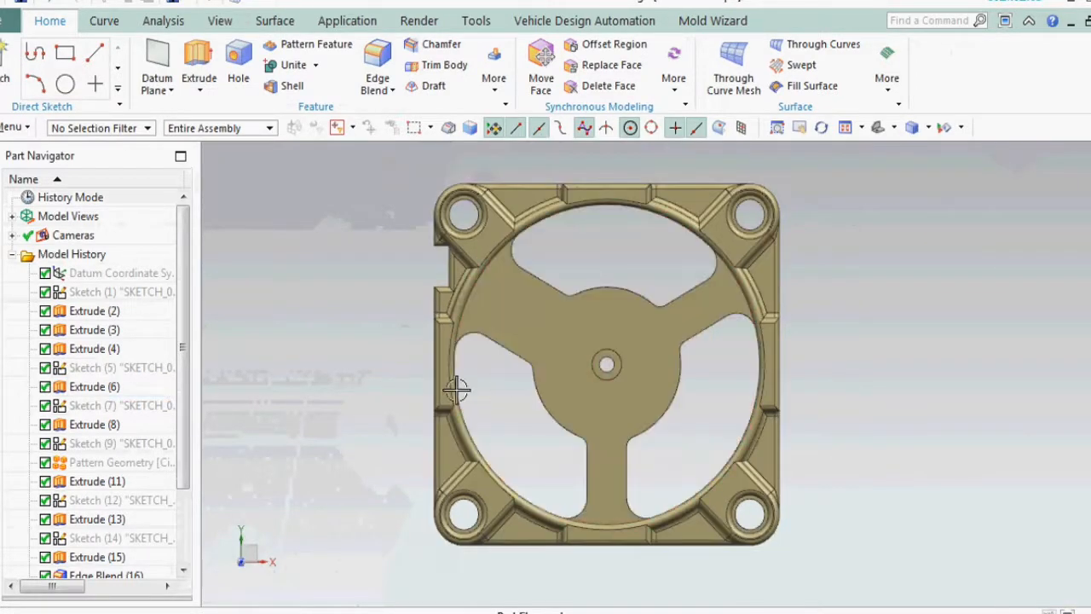
middle_drag(537, 417, 570, 381)
scroll(498, 341, up, 3)
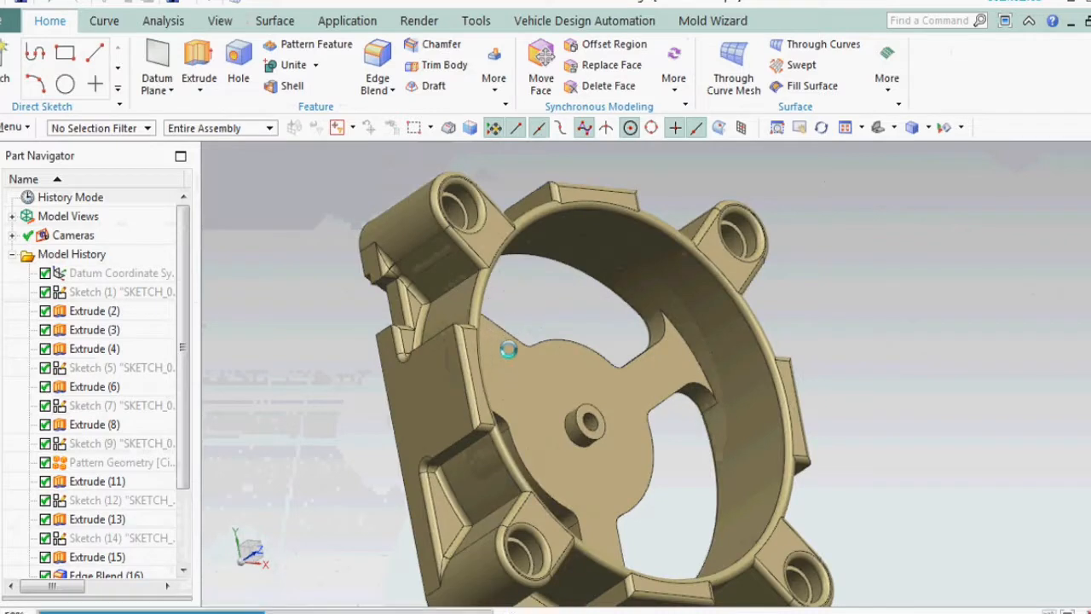